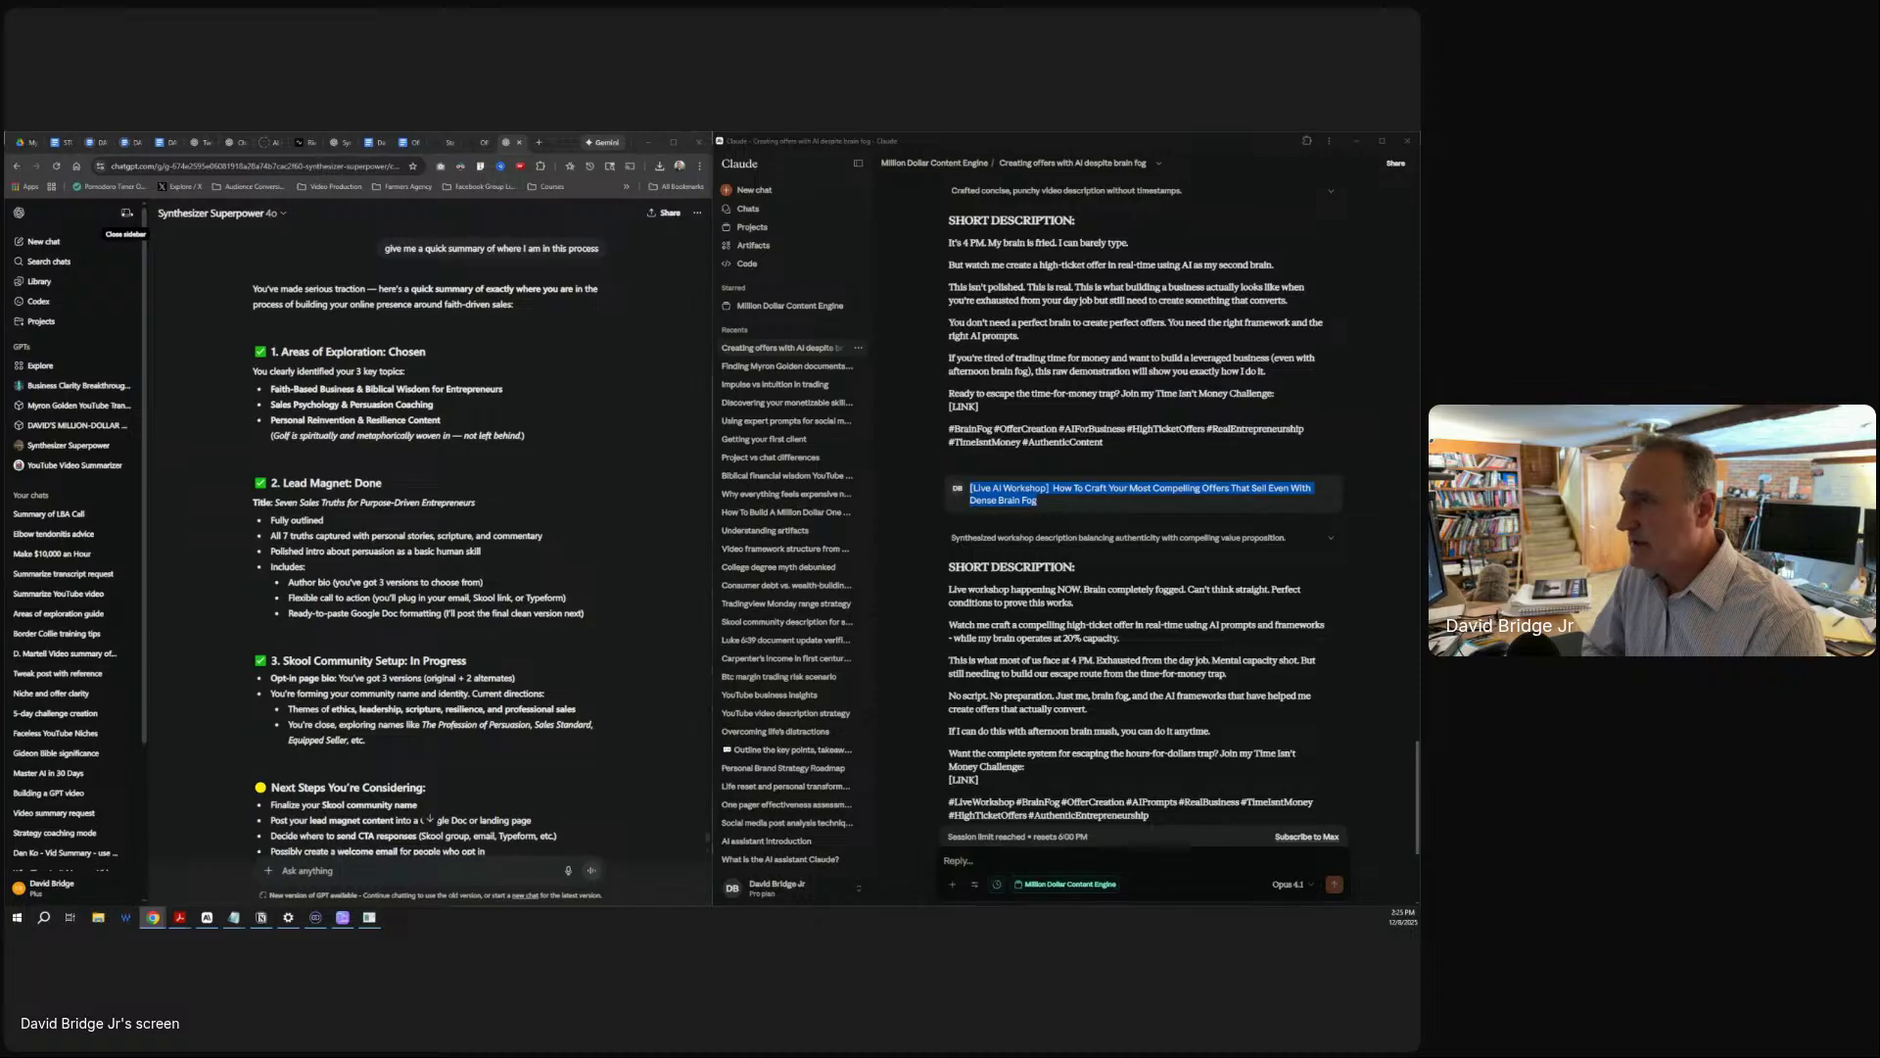
Collapse the sidebars in Claude and ChatGPT and read the progress summary through its Next Steps section.
click(860, 166)
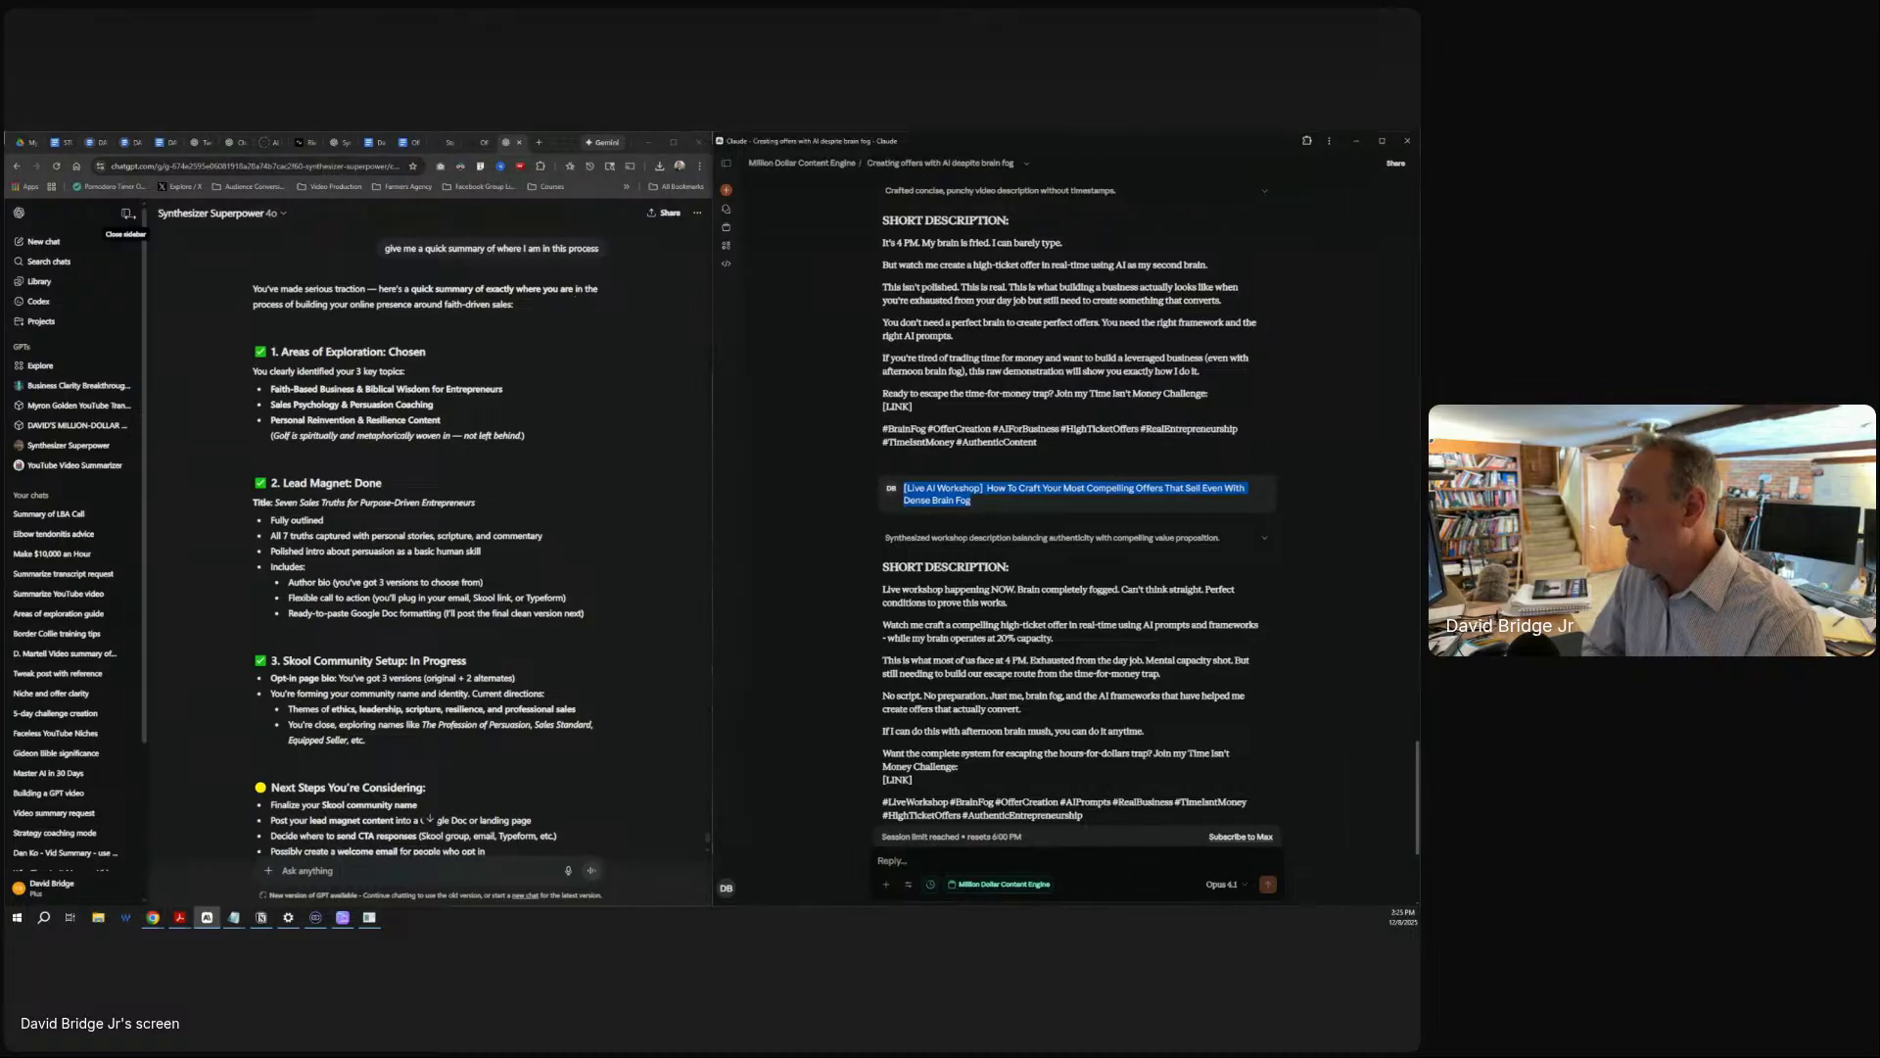
click(126, 213)
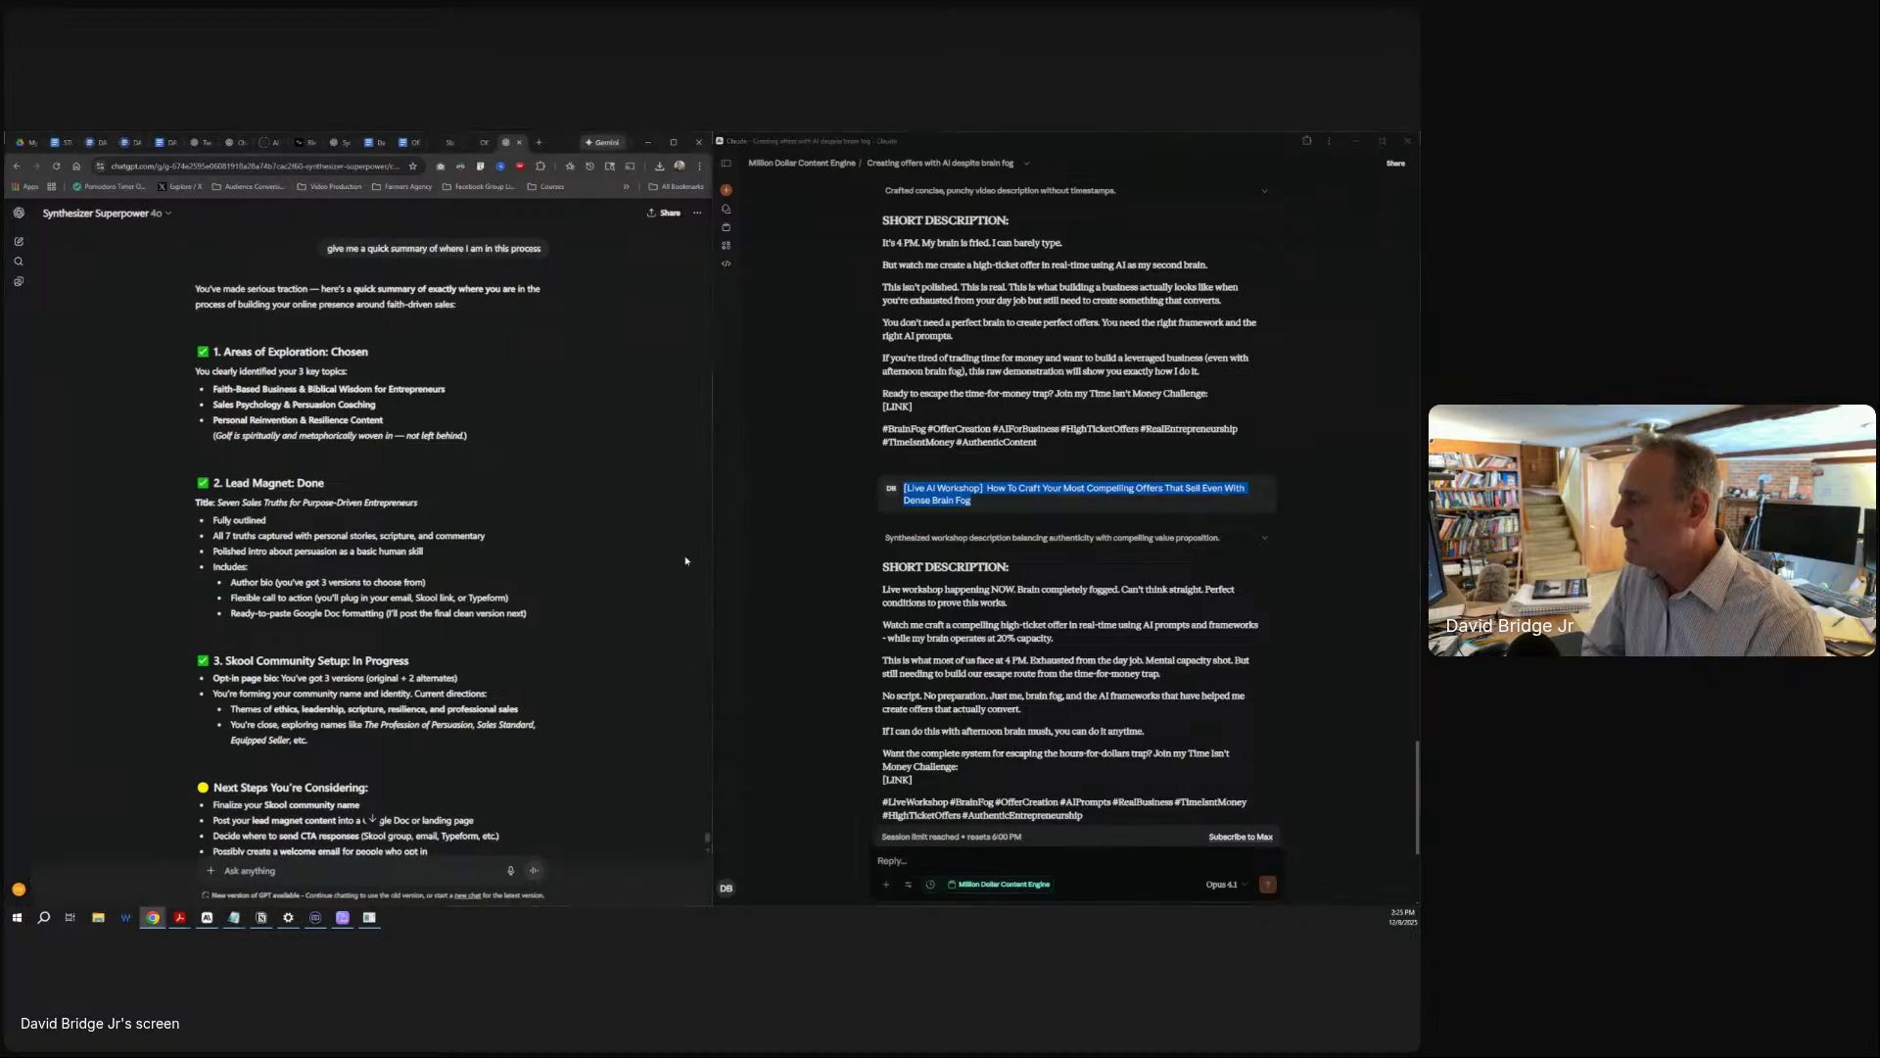
scroll(685, 560, down, 2)
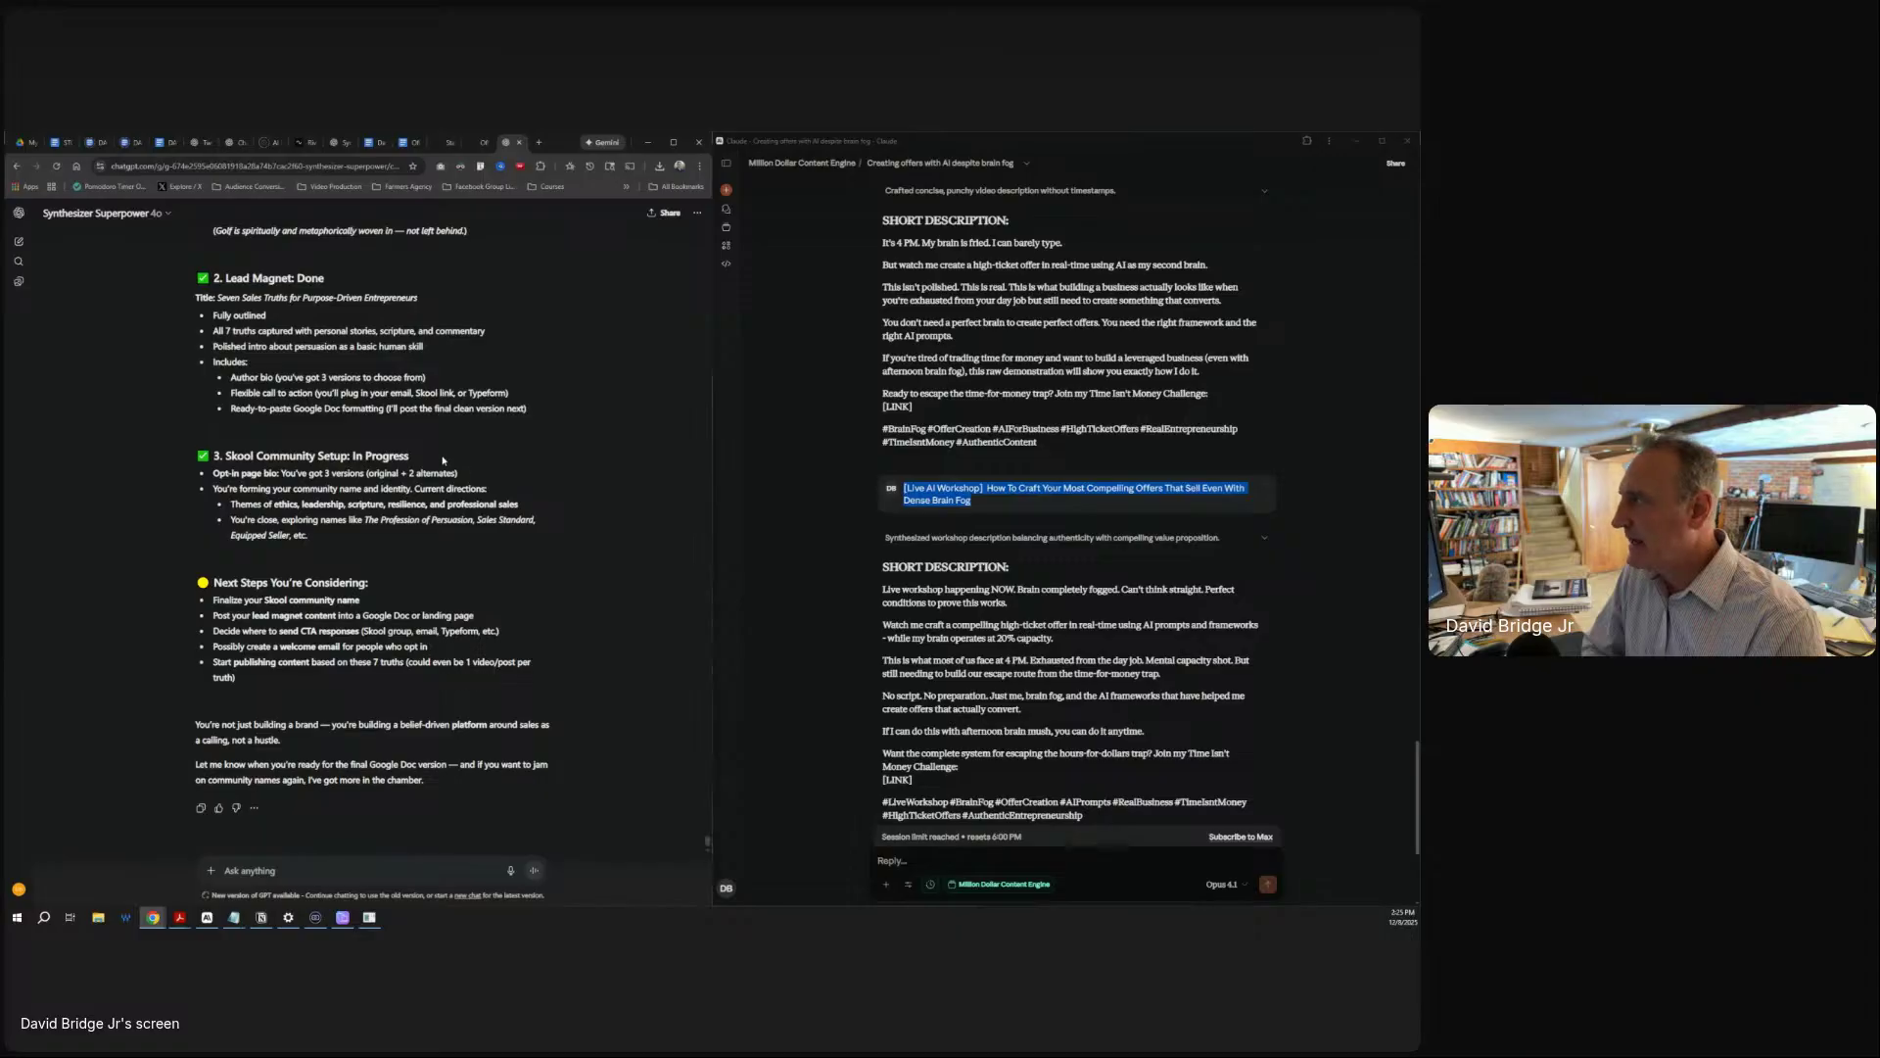
scroll(751, 578, down, 2)
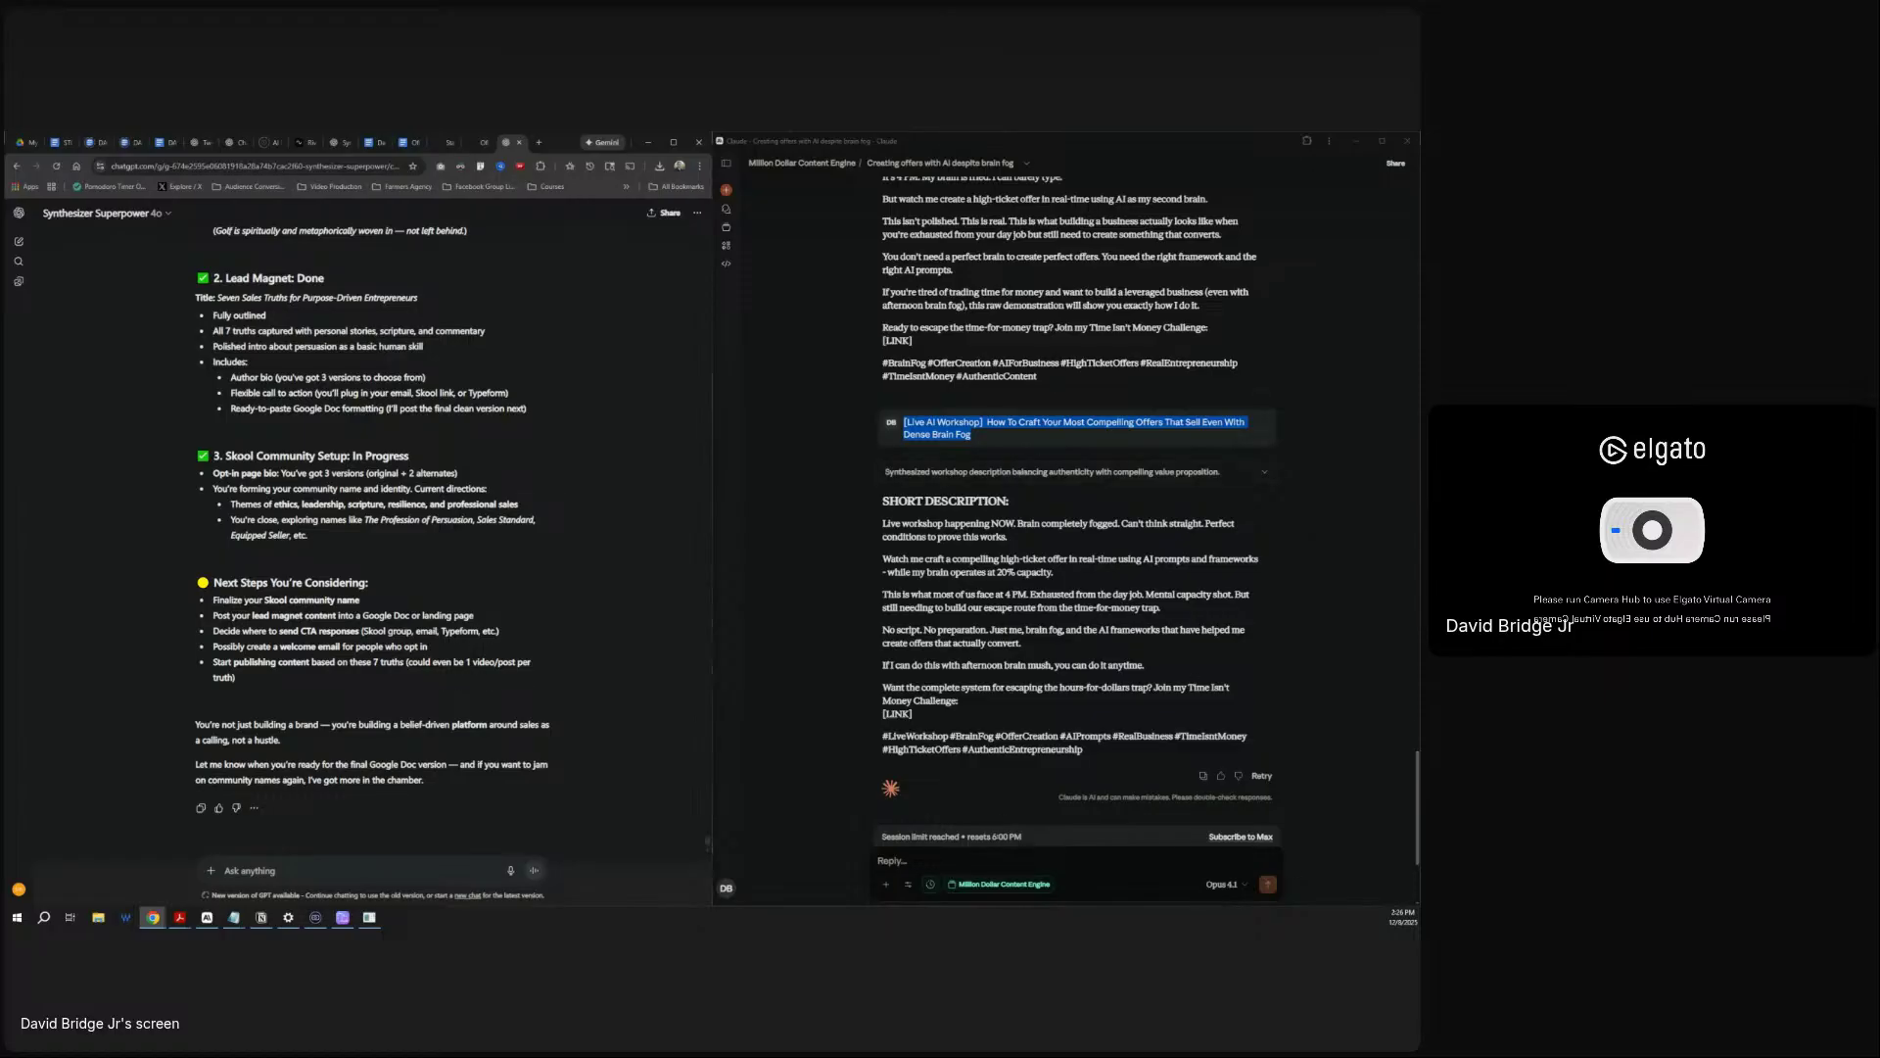
Open Camera Hub to view the webcam preview.
click(314, 916)
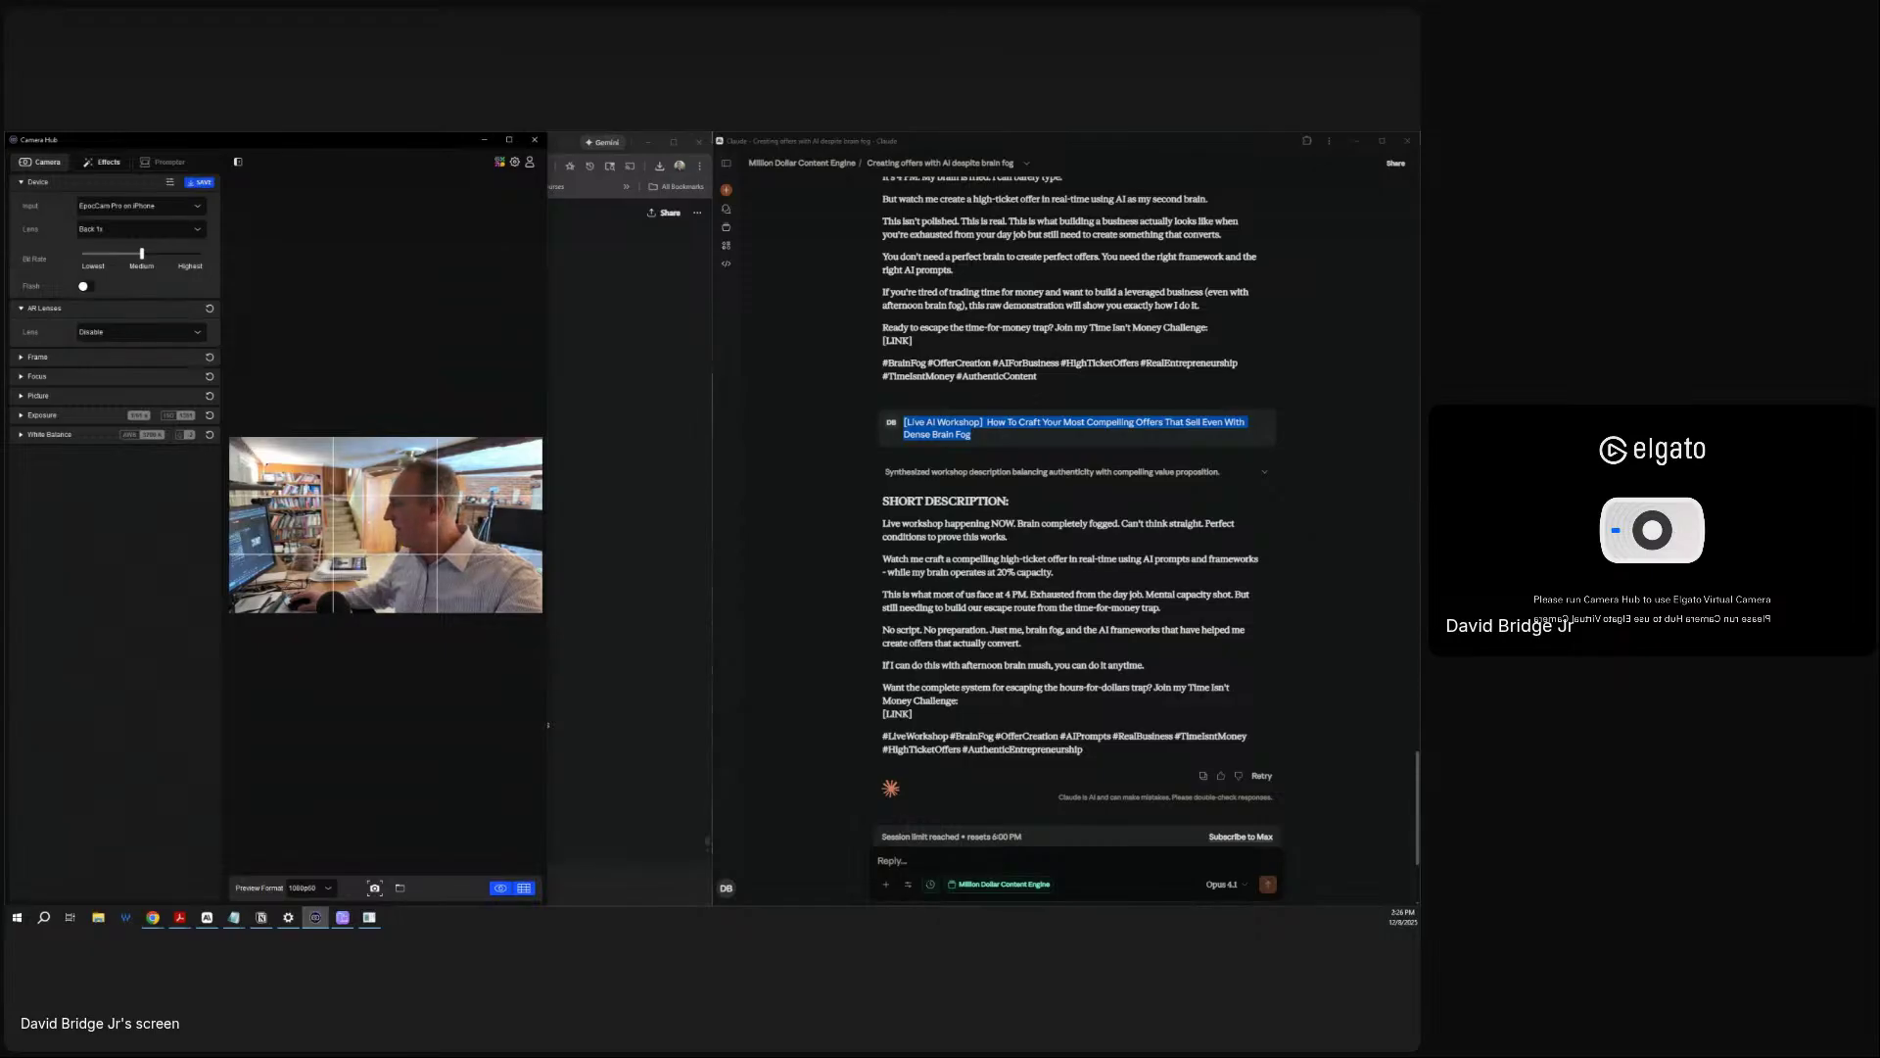
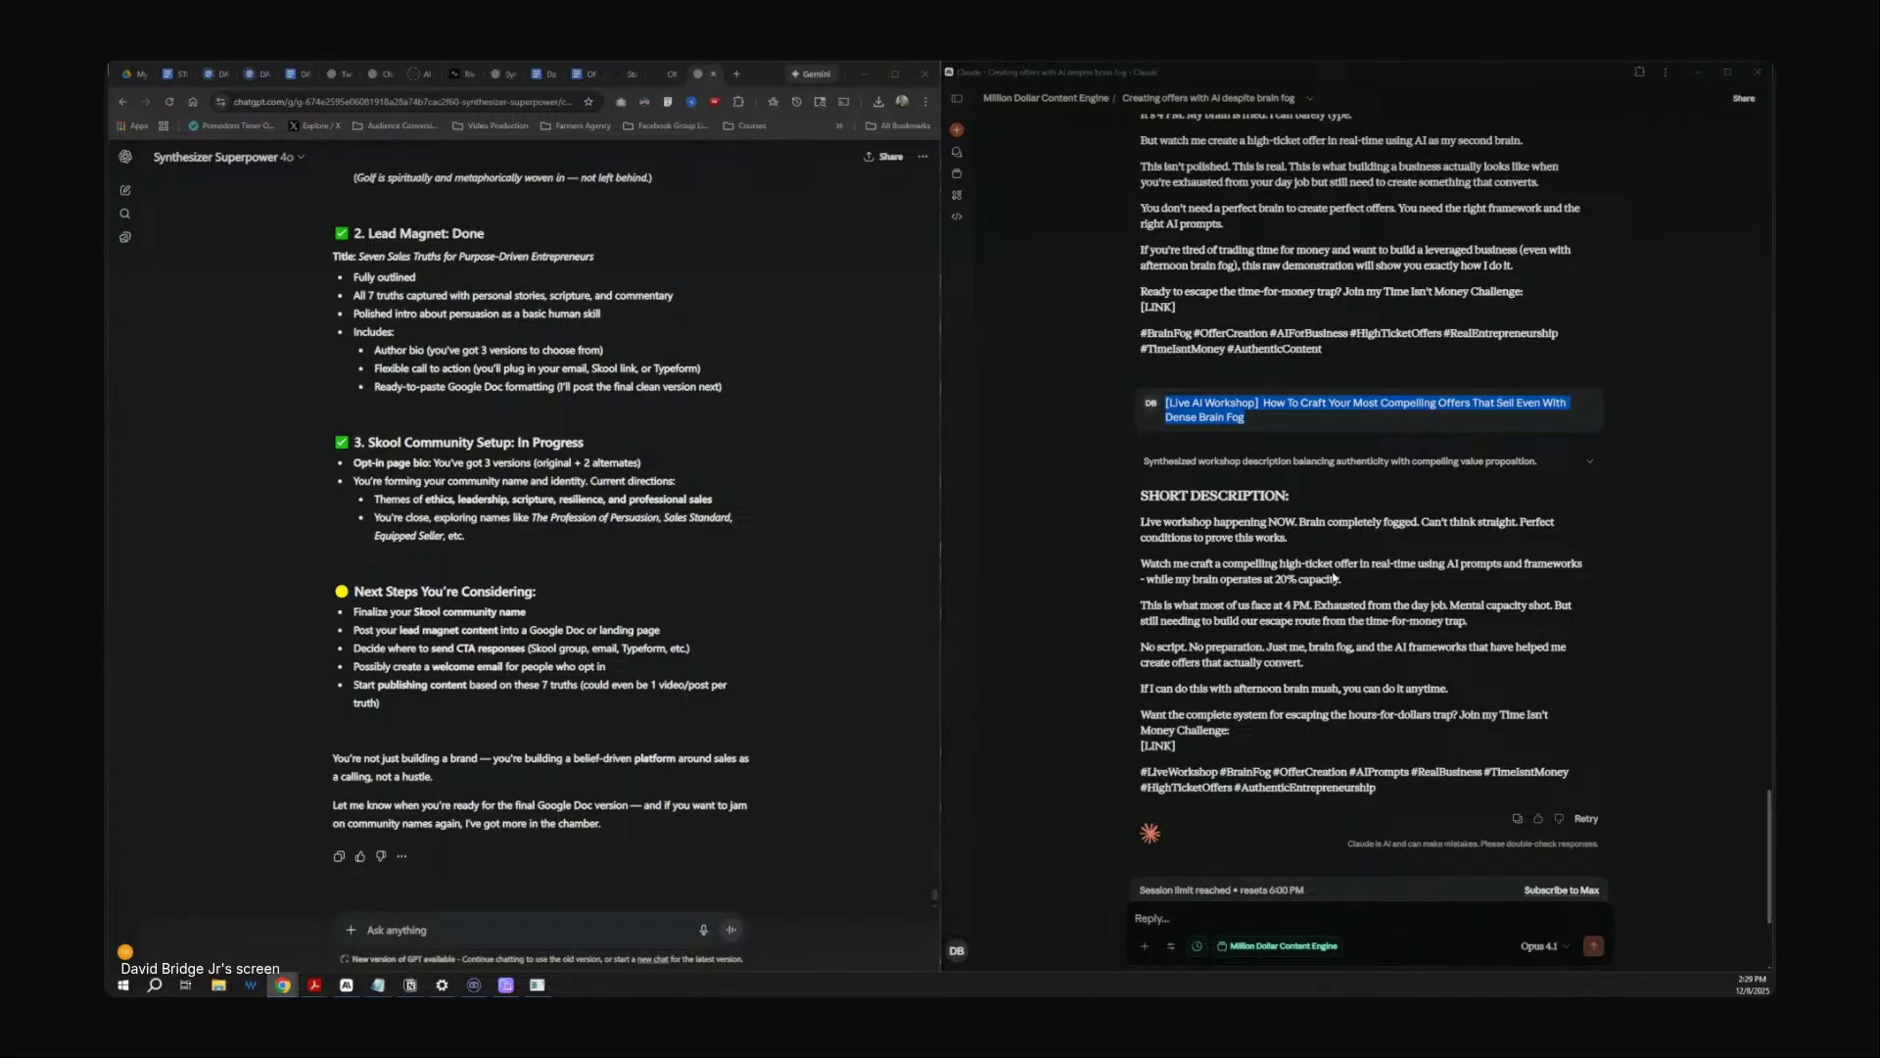
scroll(1322, 563, down, 1)
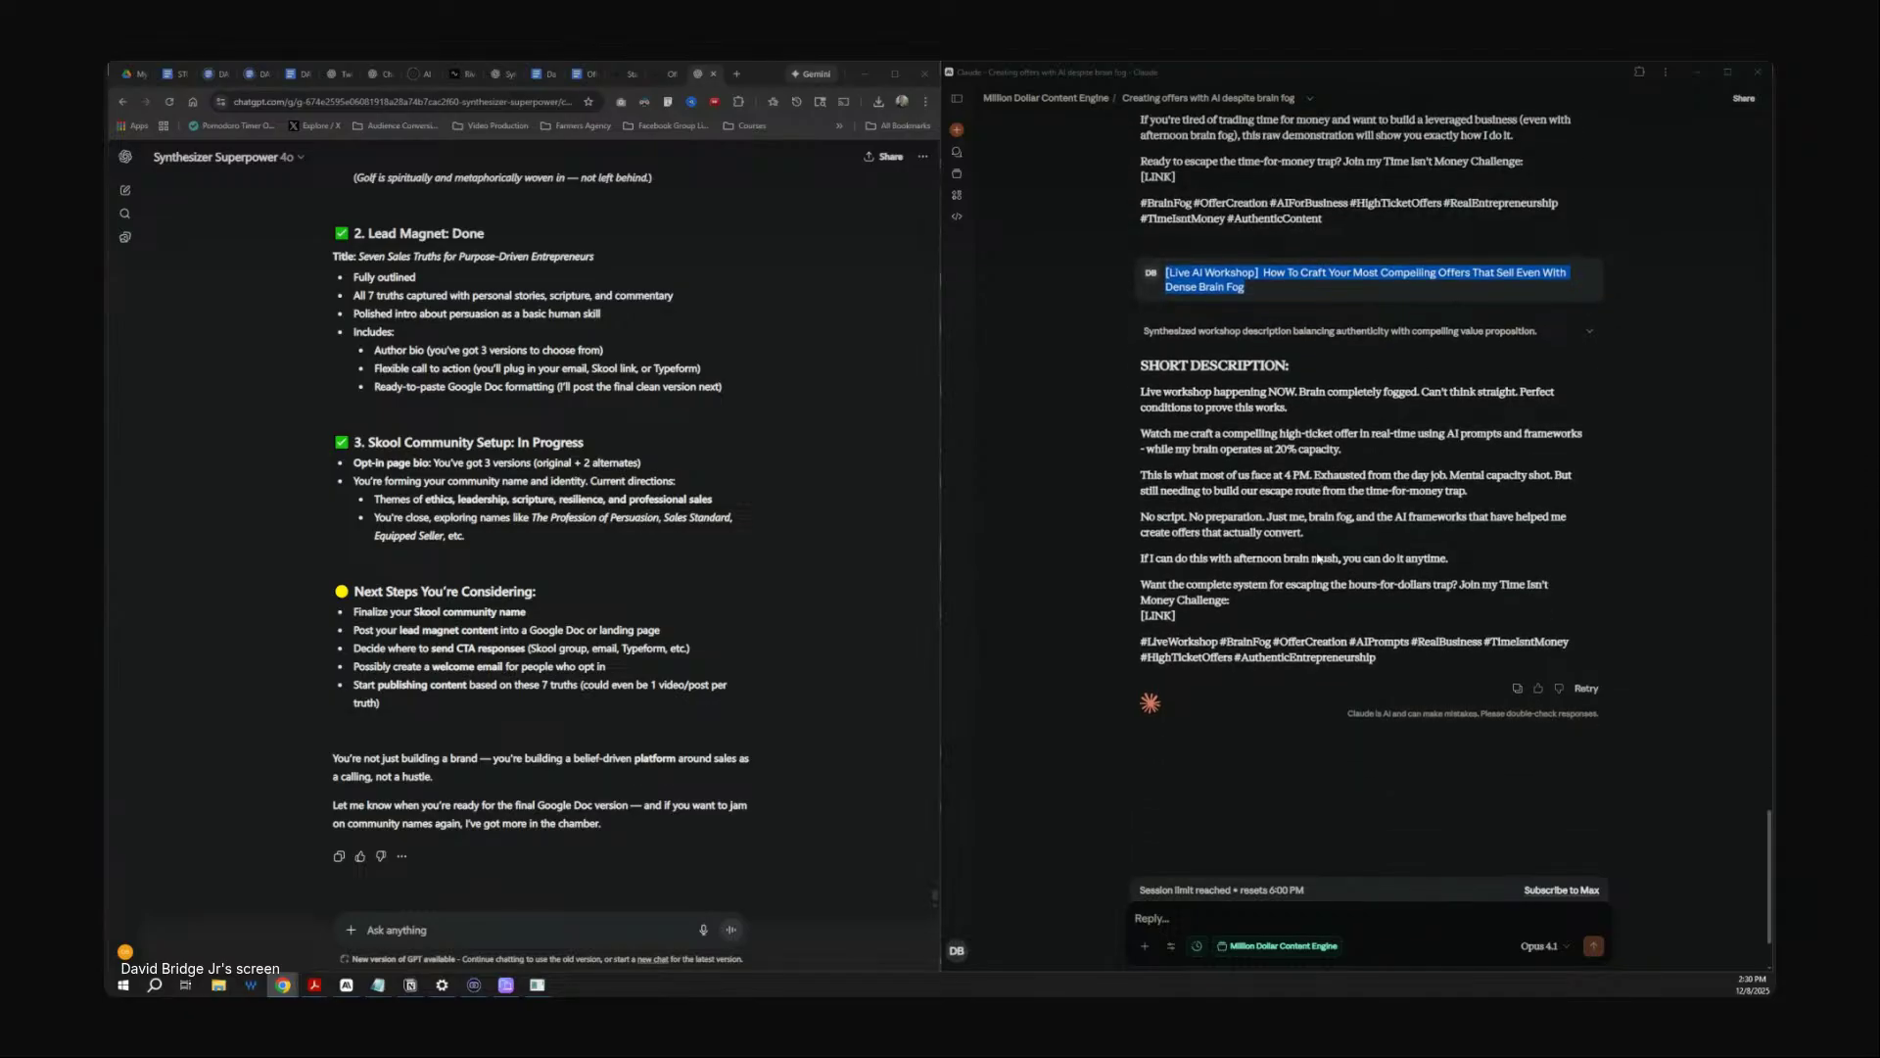
scroll(1317, 558, up, 2)
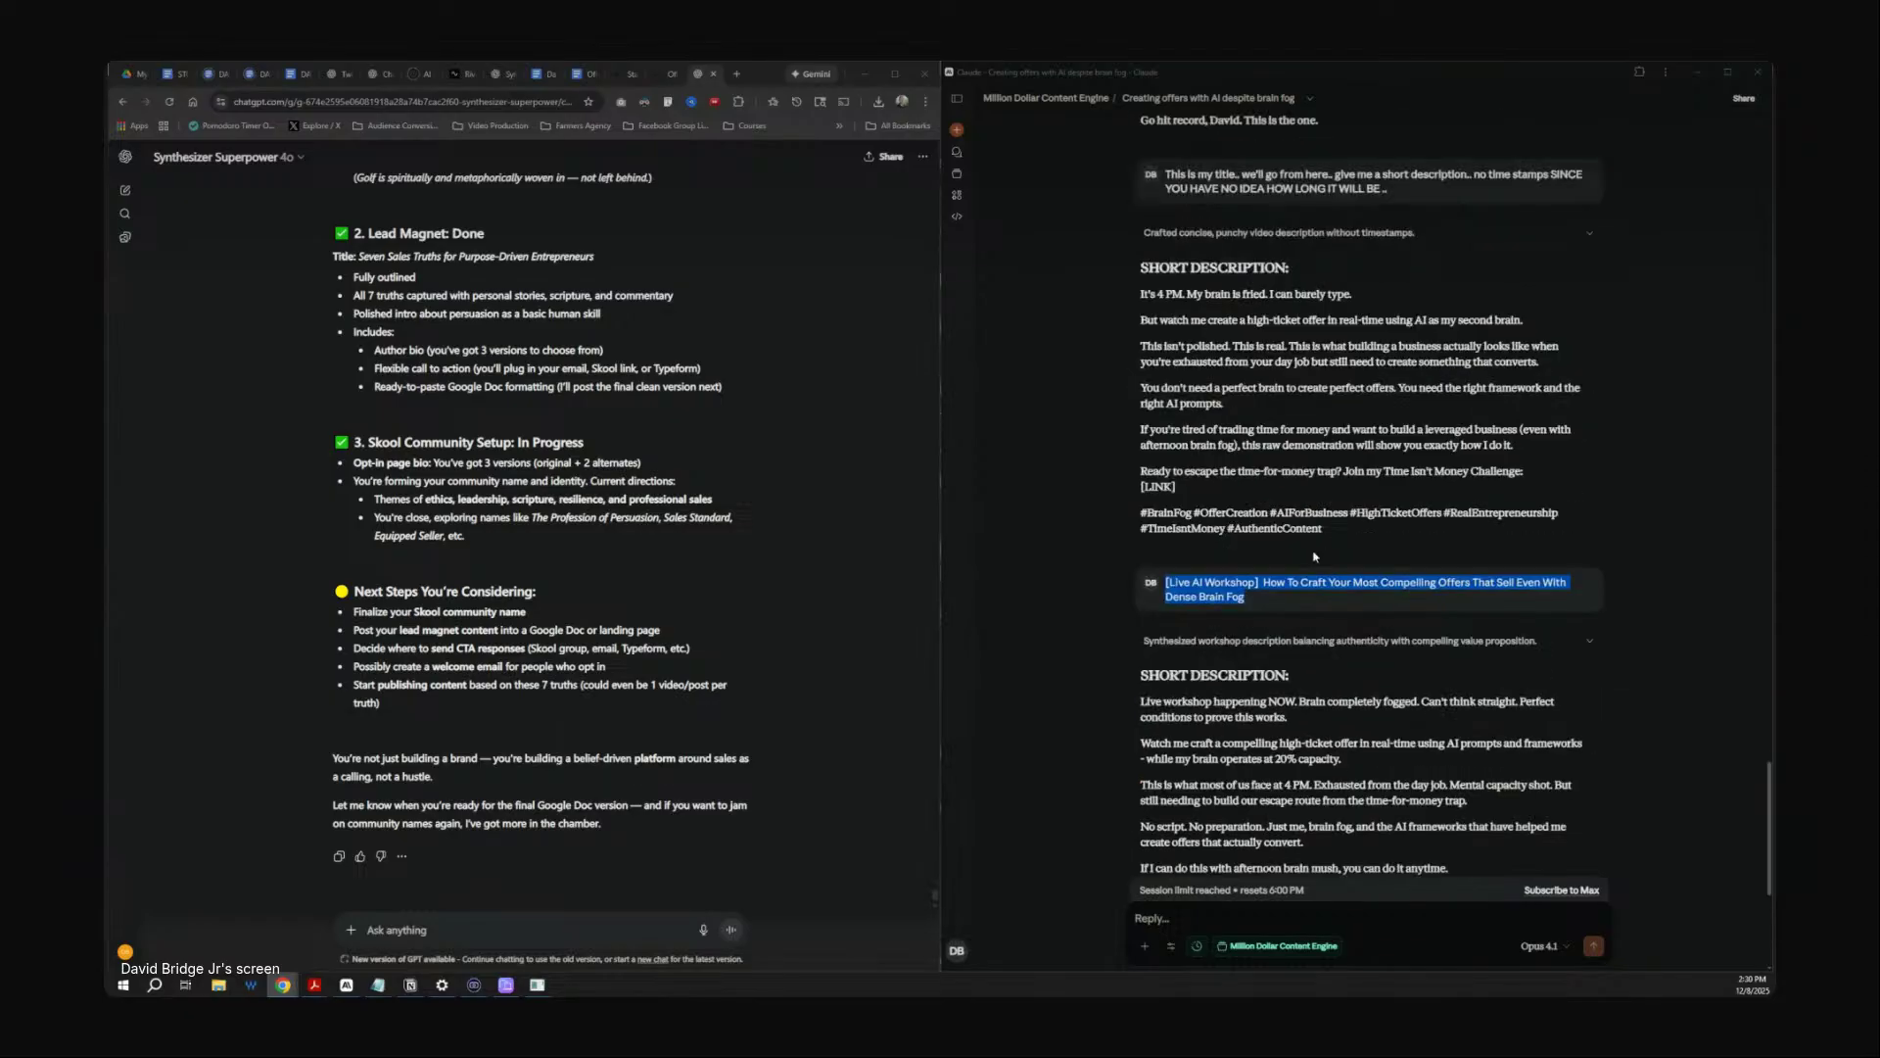
scroll(1315, 556, down, 2)
scroll(1316, 556, down, 1)
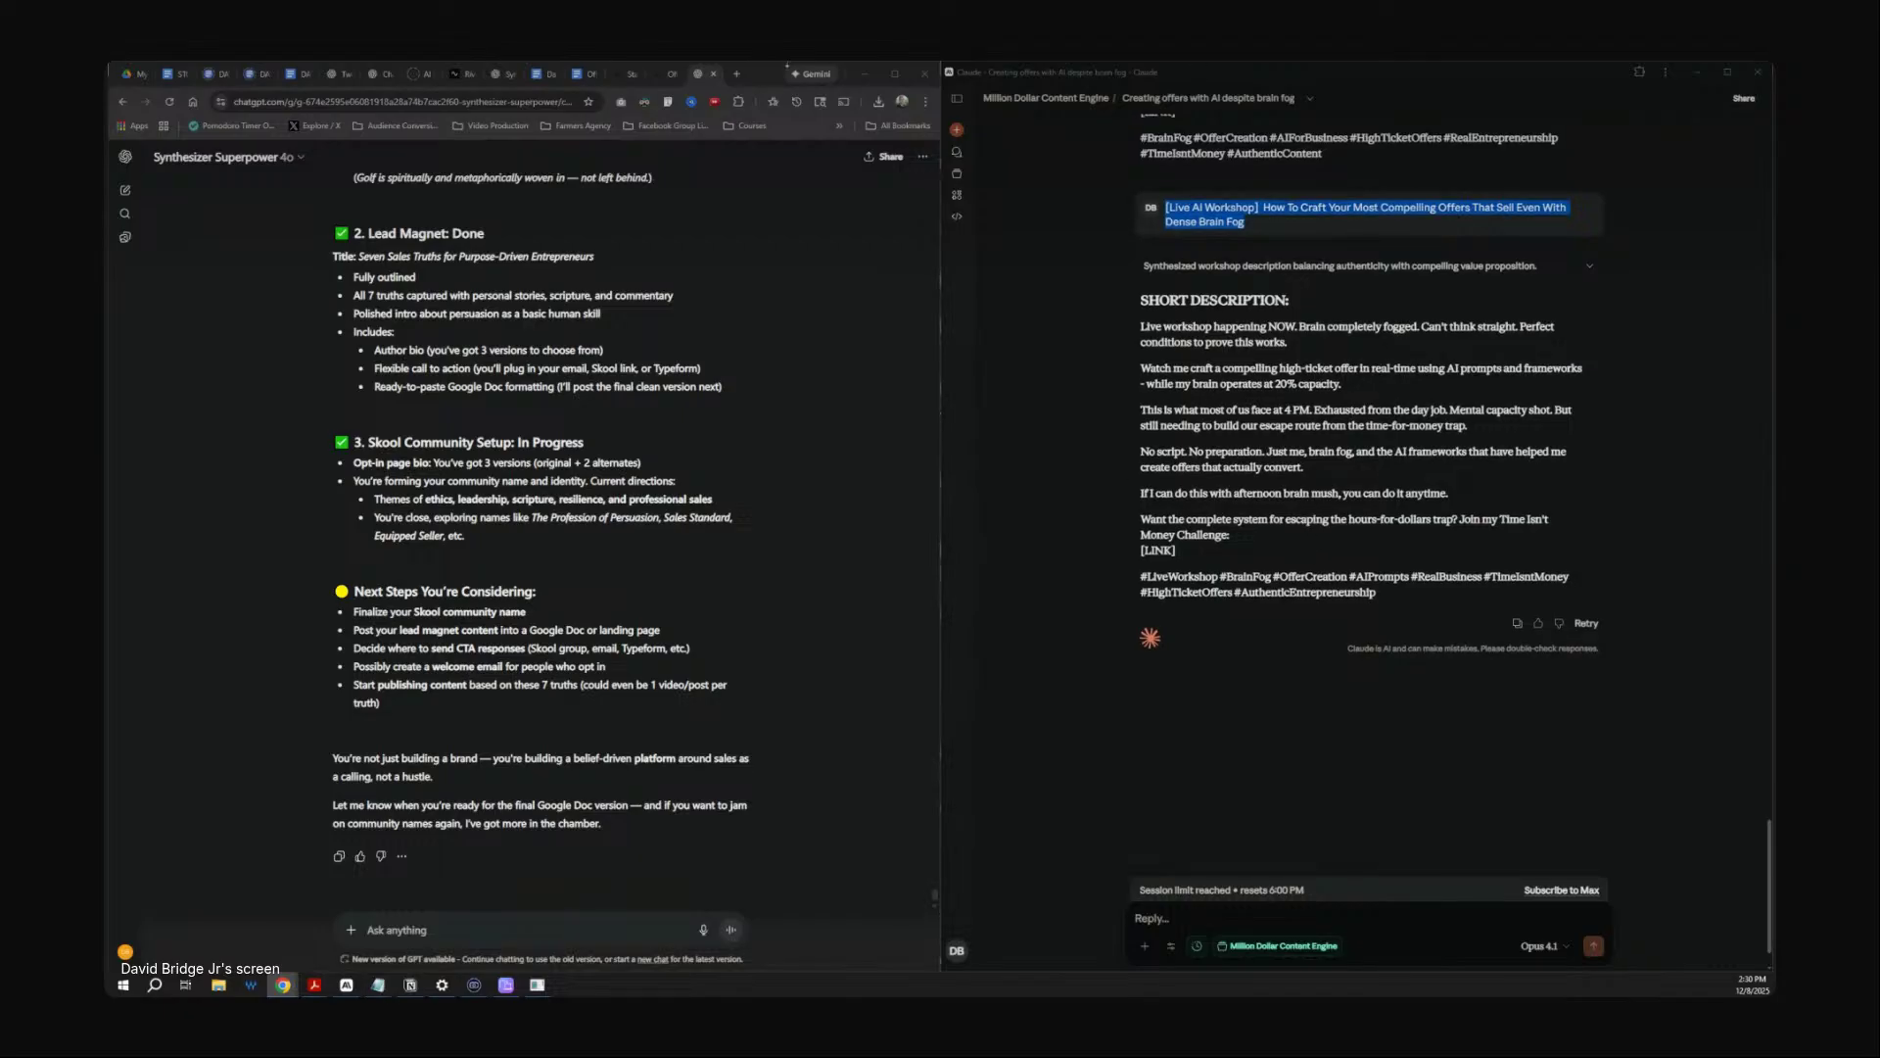
Go to the Facebook profile page in a new browser tab.
click(736, 75)
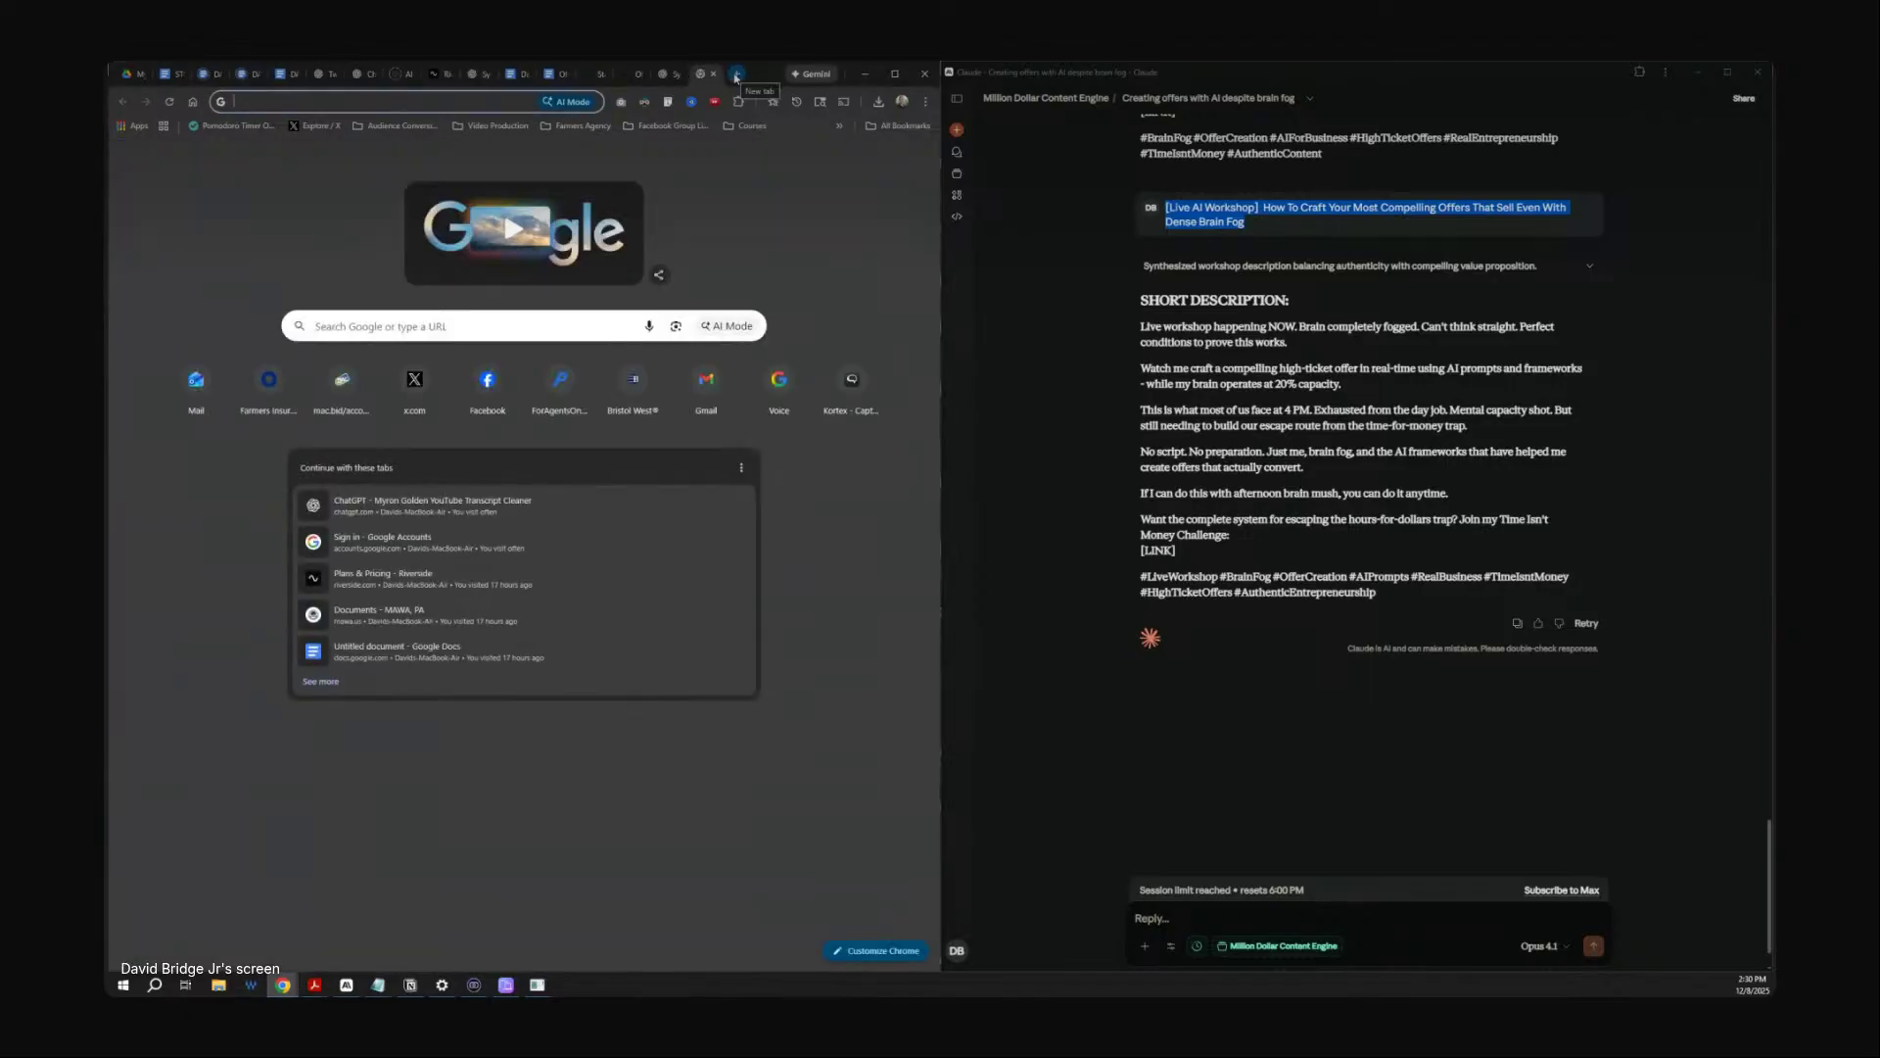
text(facebook.com)
key(Return)
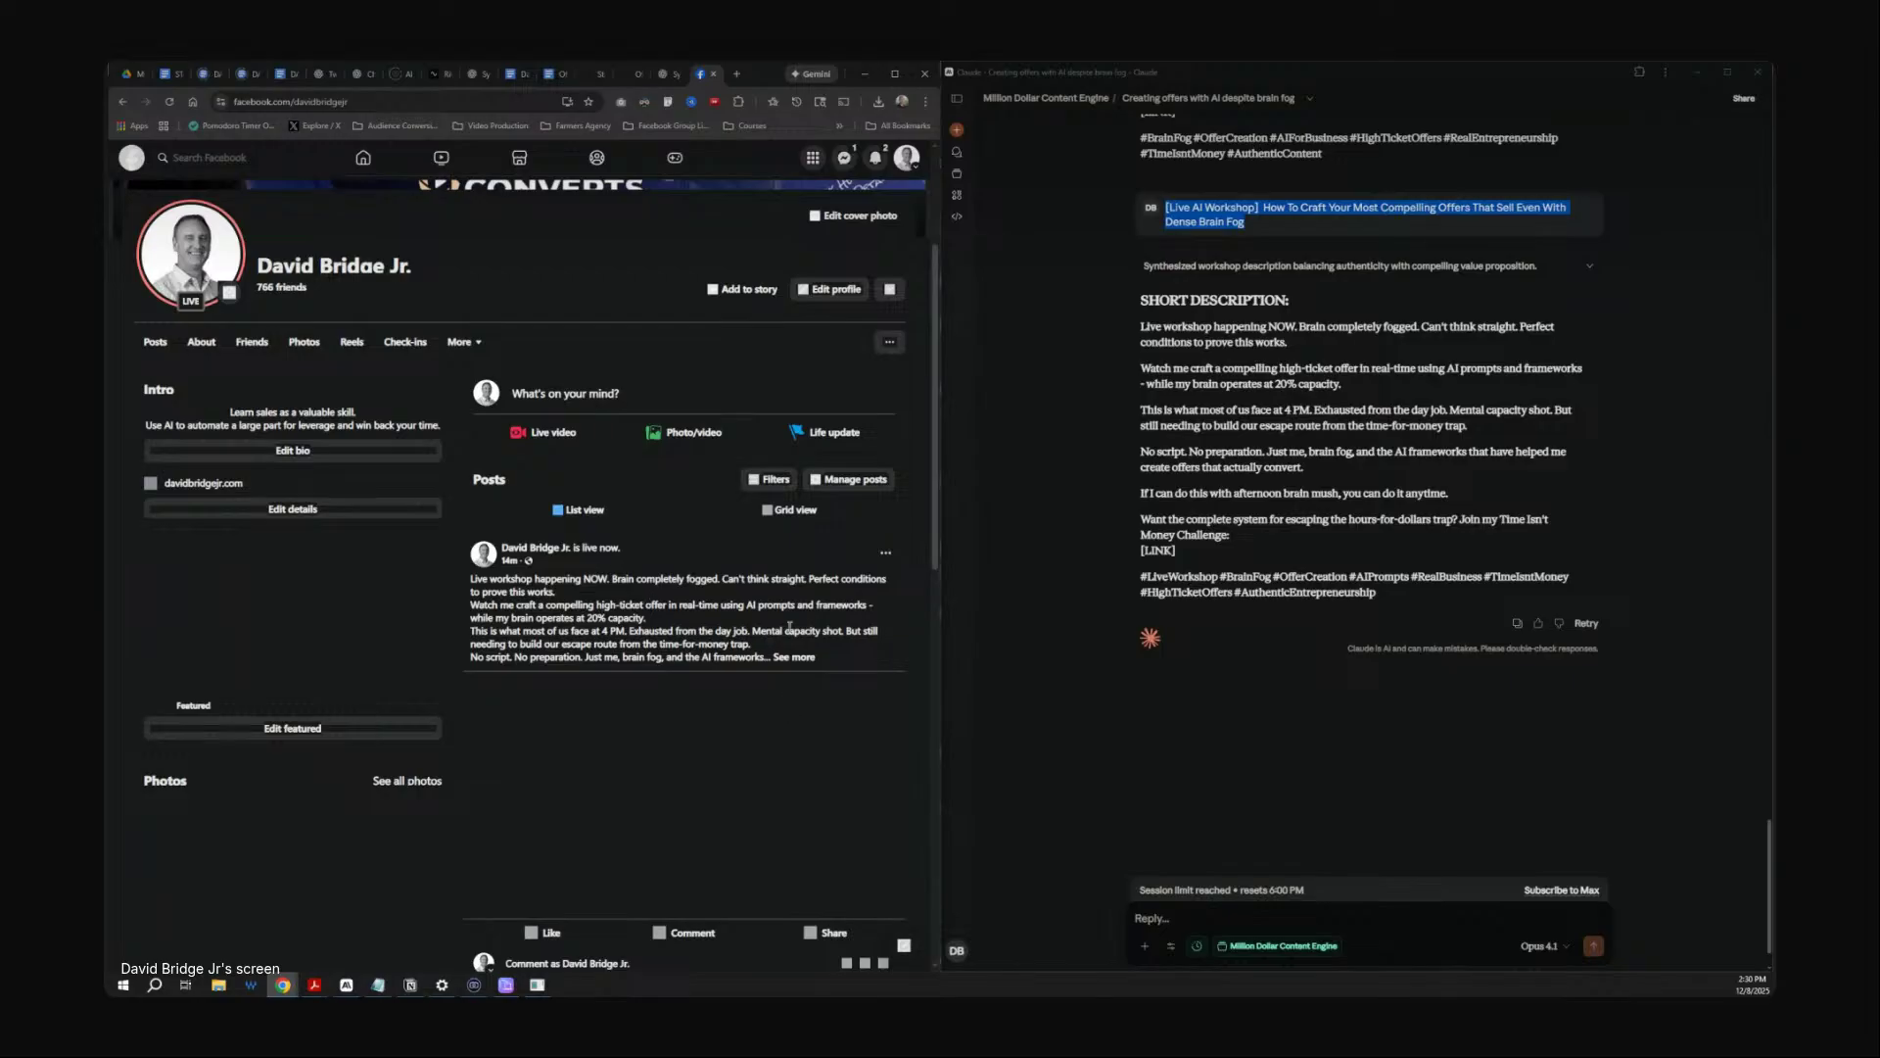
Edit the live workshop post on the profile so its time reads 2 PM, and save the post.
click(886, 555)
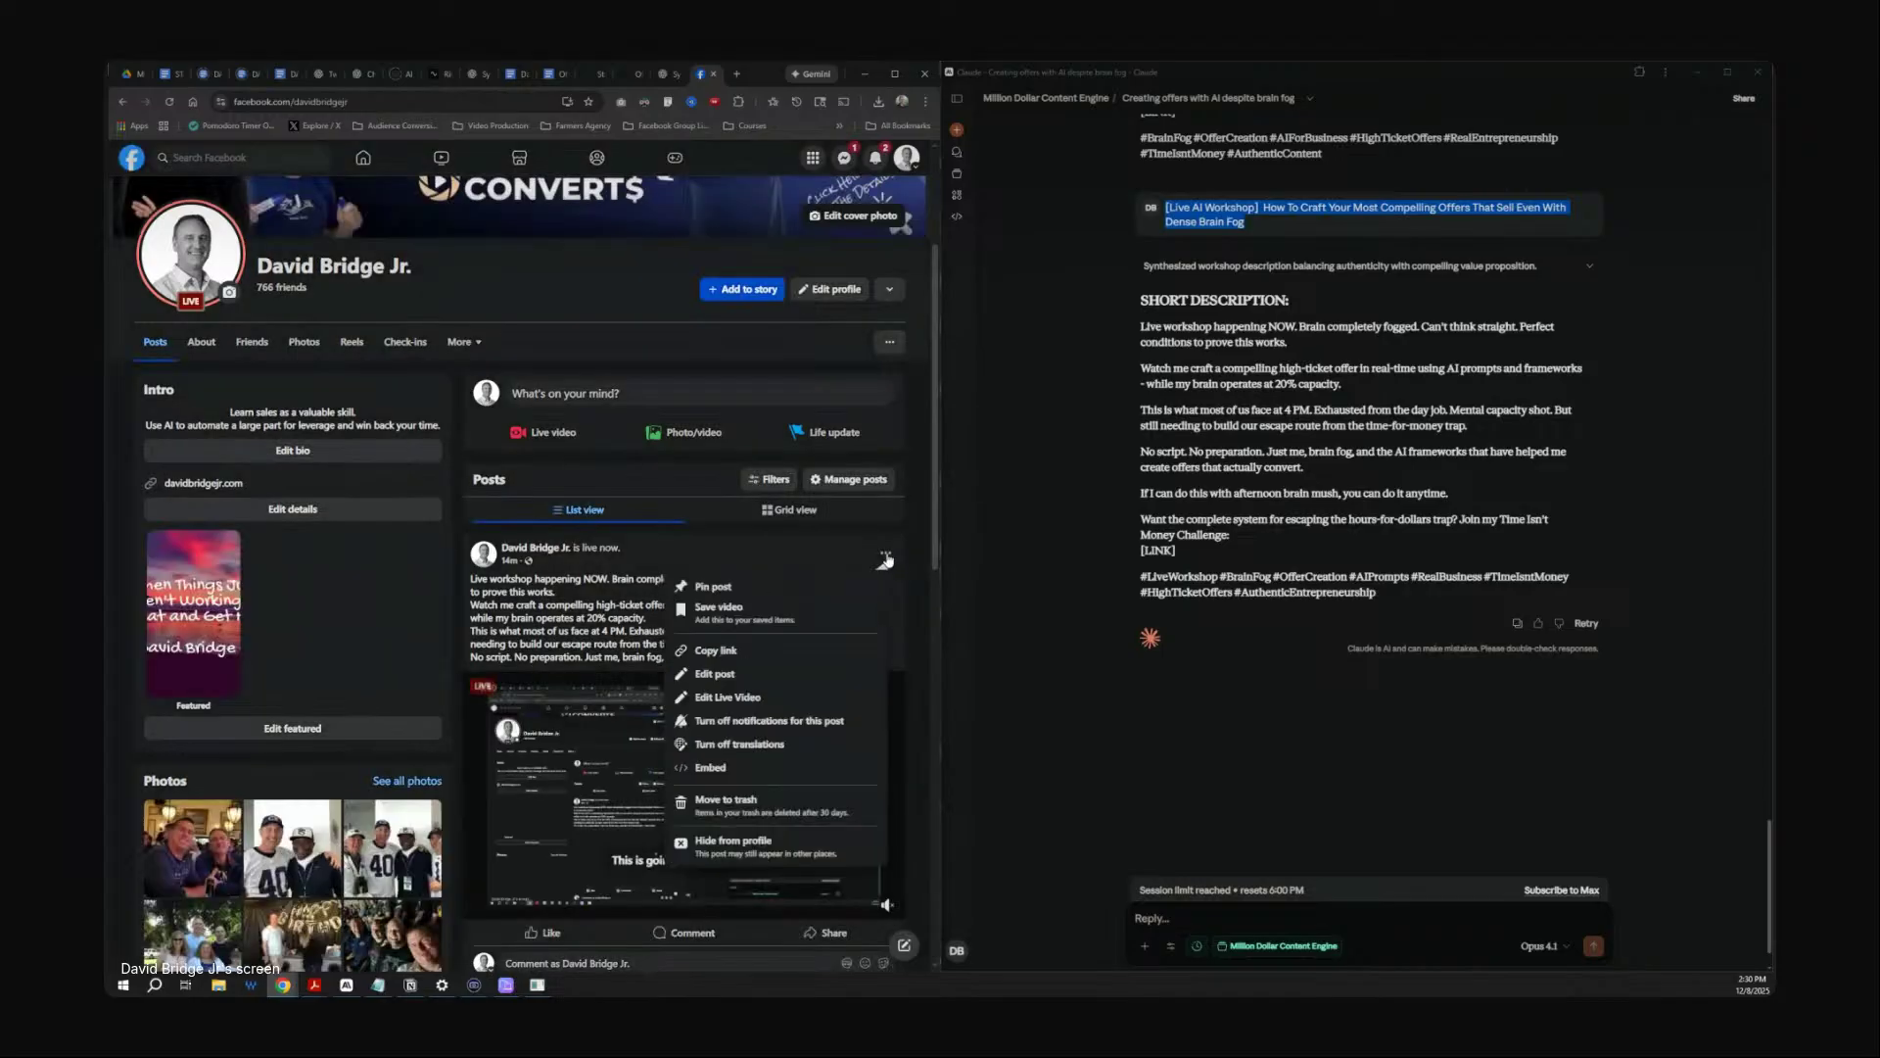
click(720, 675)
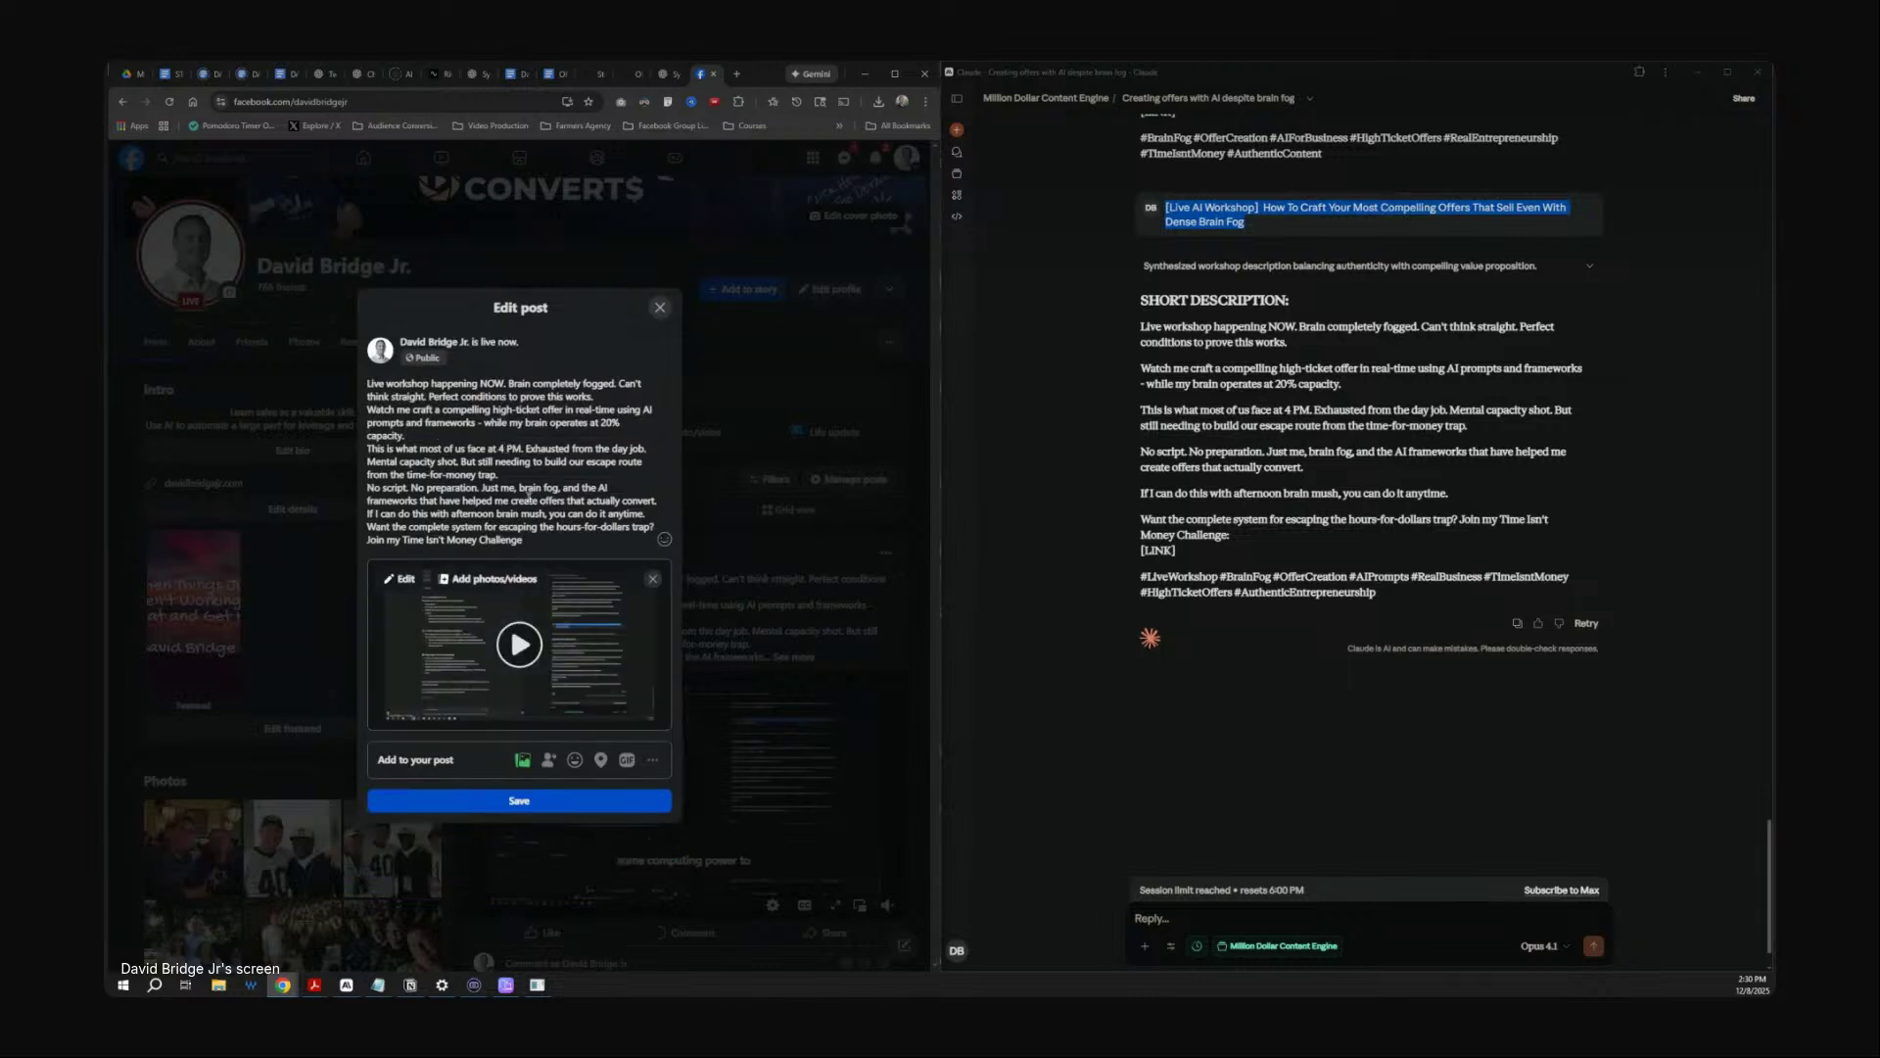
key(BackSpace)
text(2)
click(519, 800)
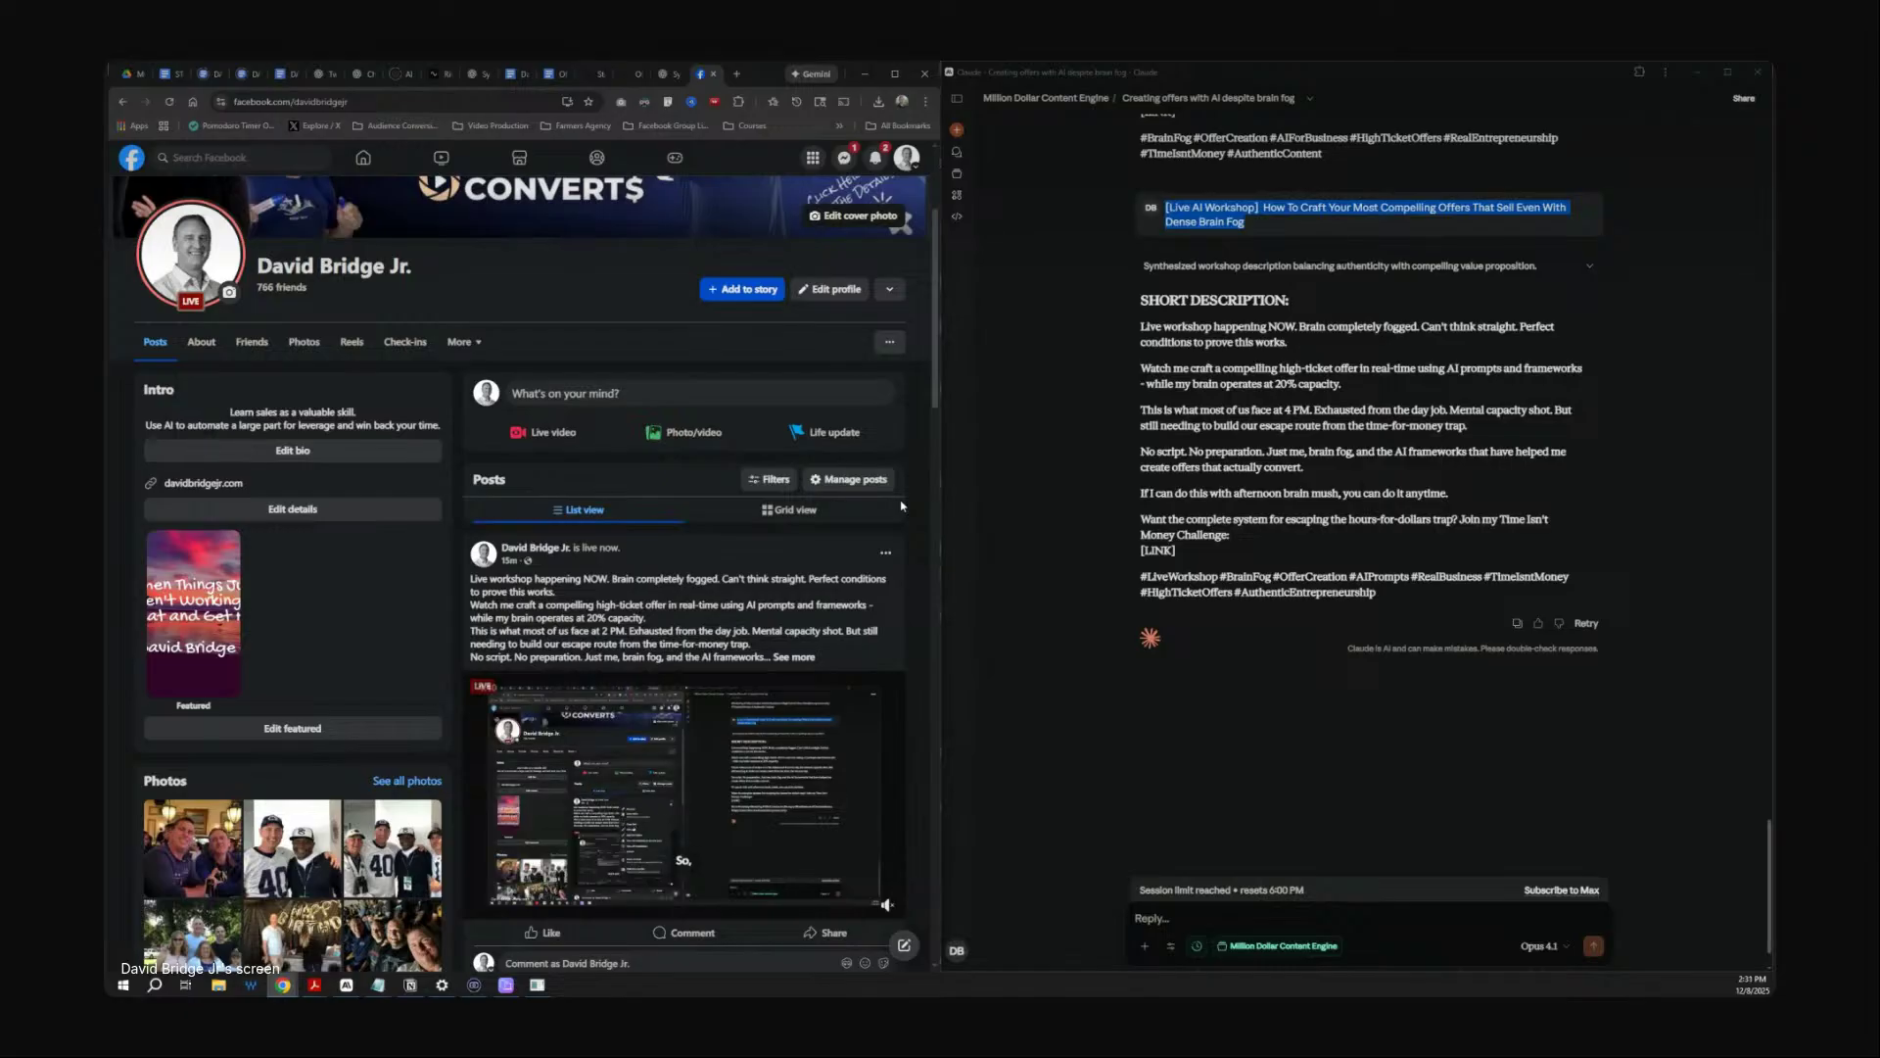
Check the edited live post on the profile and close the Facebook tab.
scroll(693, 669, down, 1)
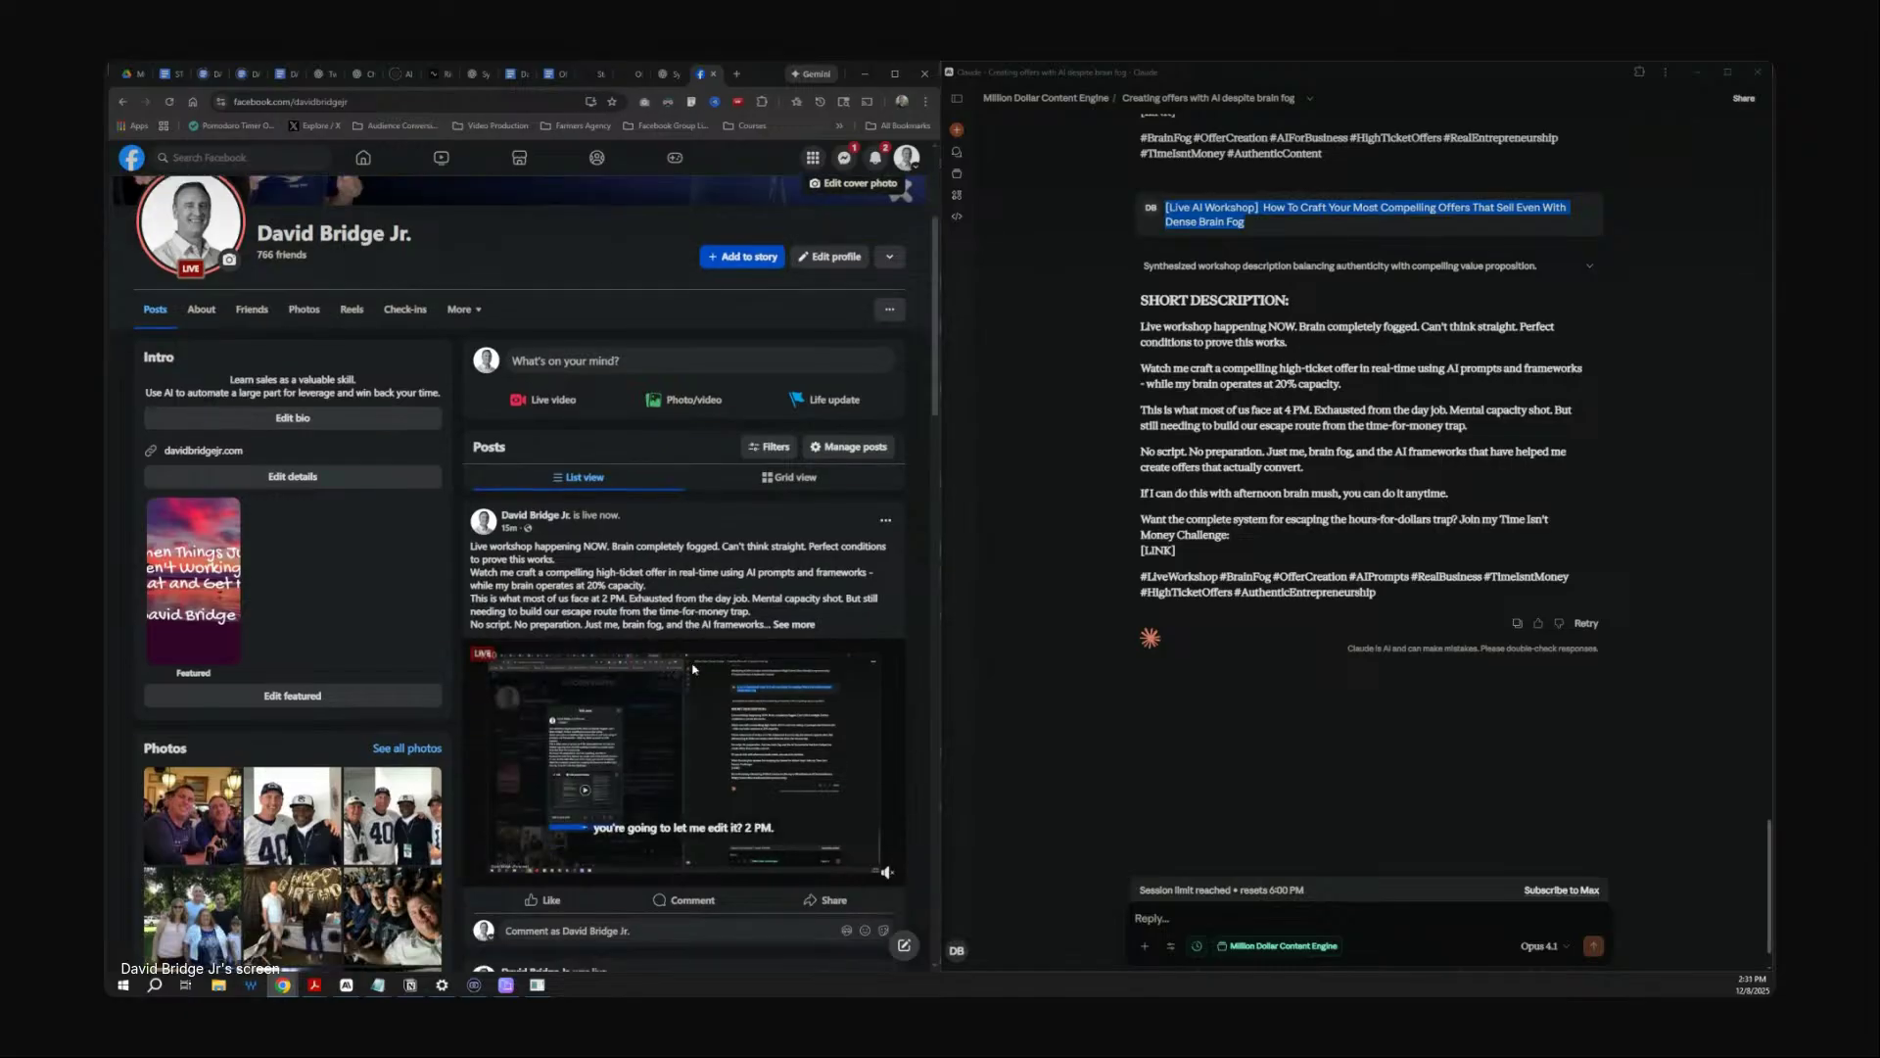
scroll(692, 669, down, 1)
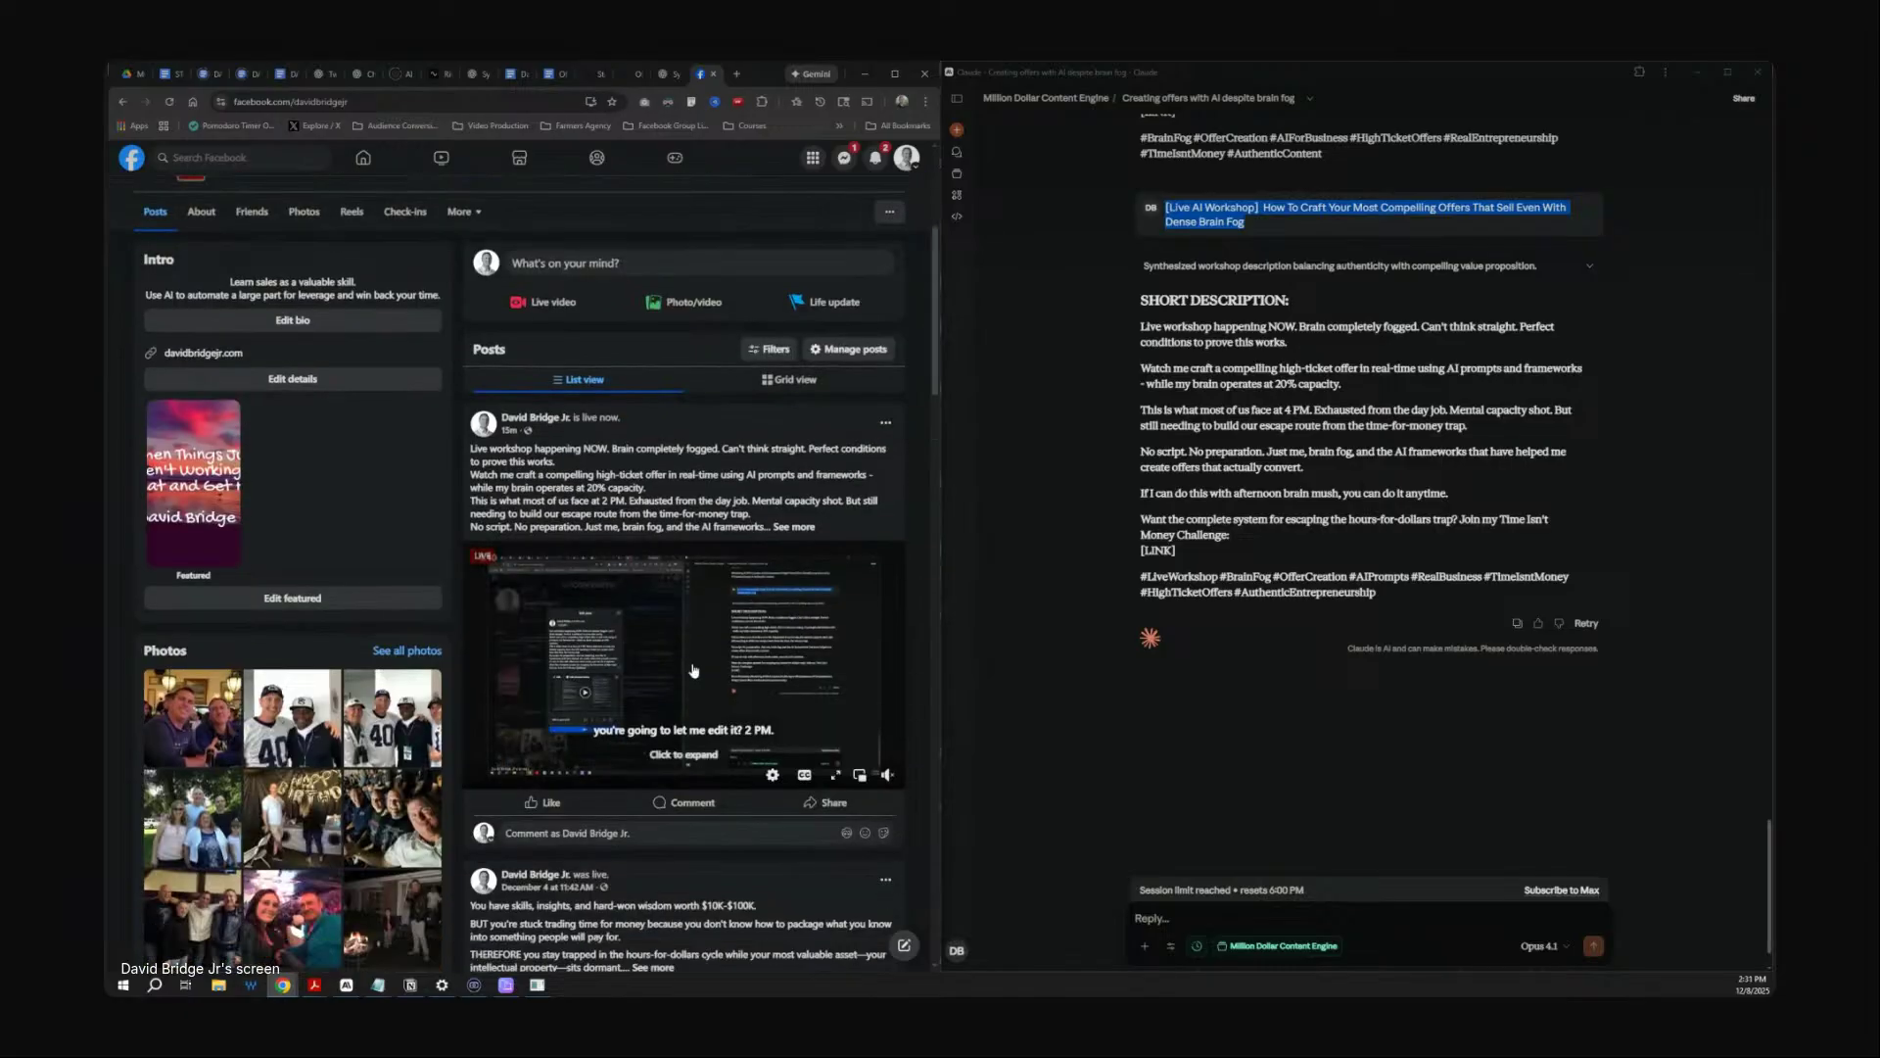
click(713, 75)
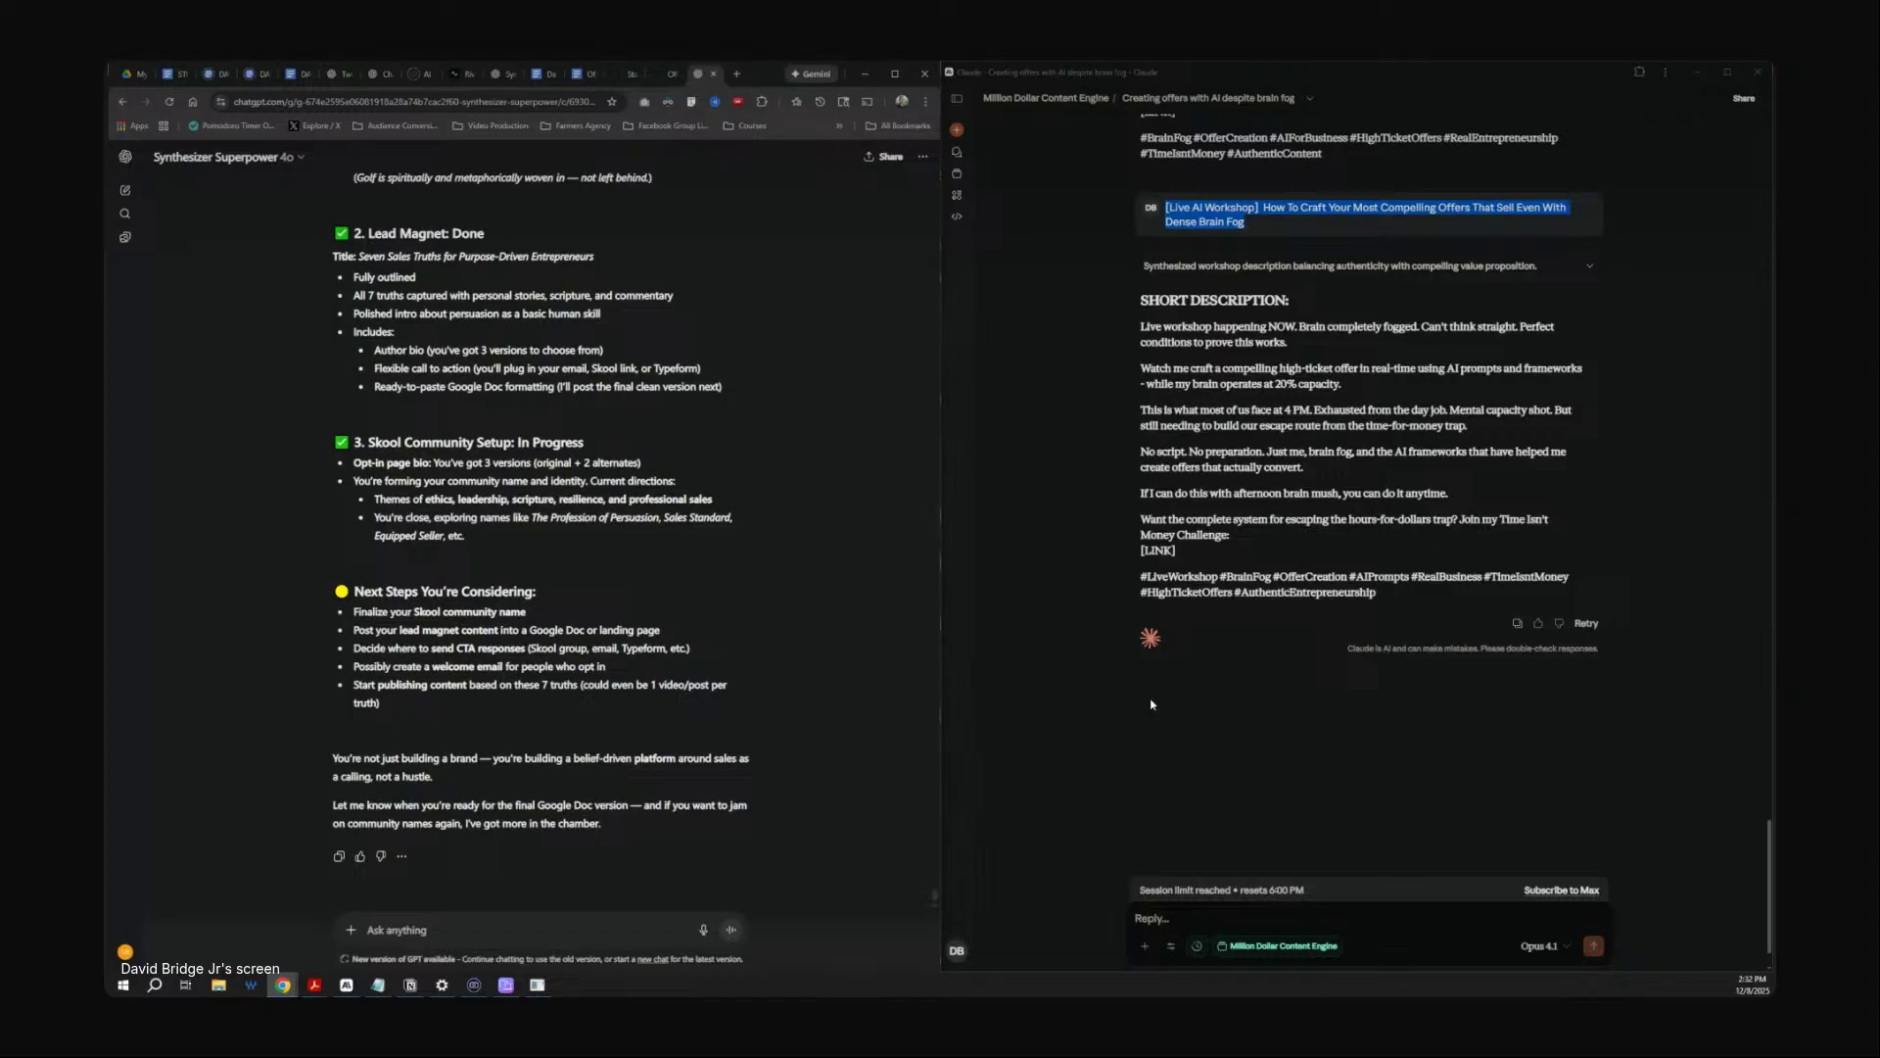
Expand Claude's sidebar, open the Million Dollar Content Engine project and reopen the chat on creating offers with AI despite brain fog.
click(957, 102)
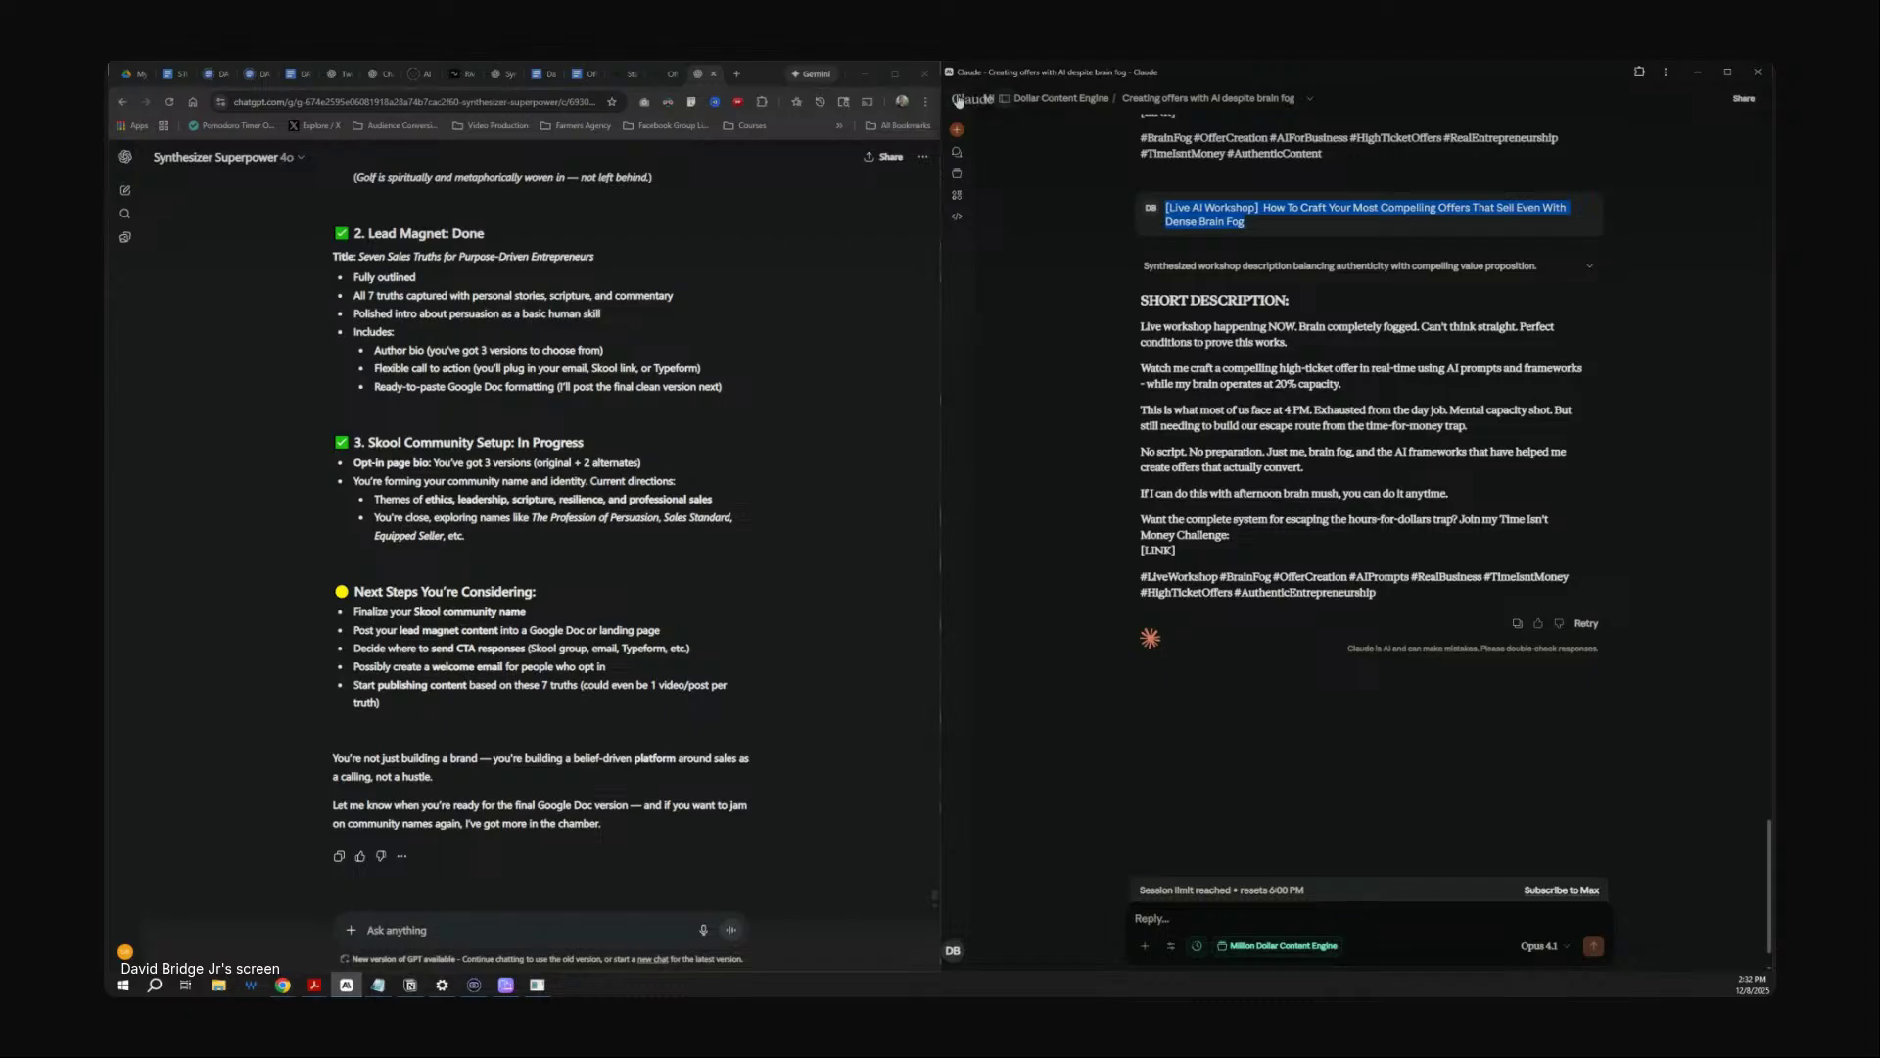
click(1015, 272)
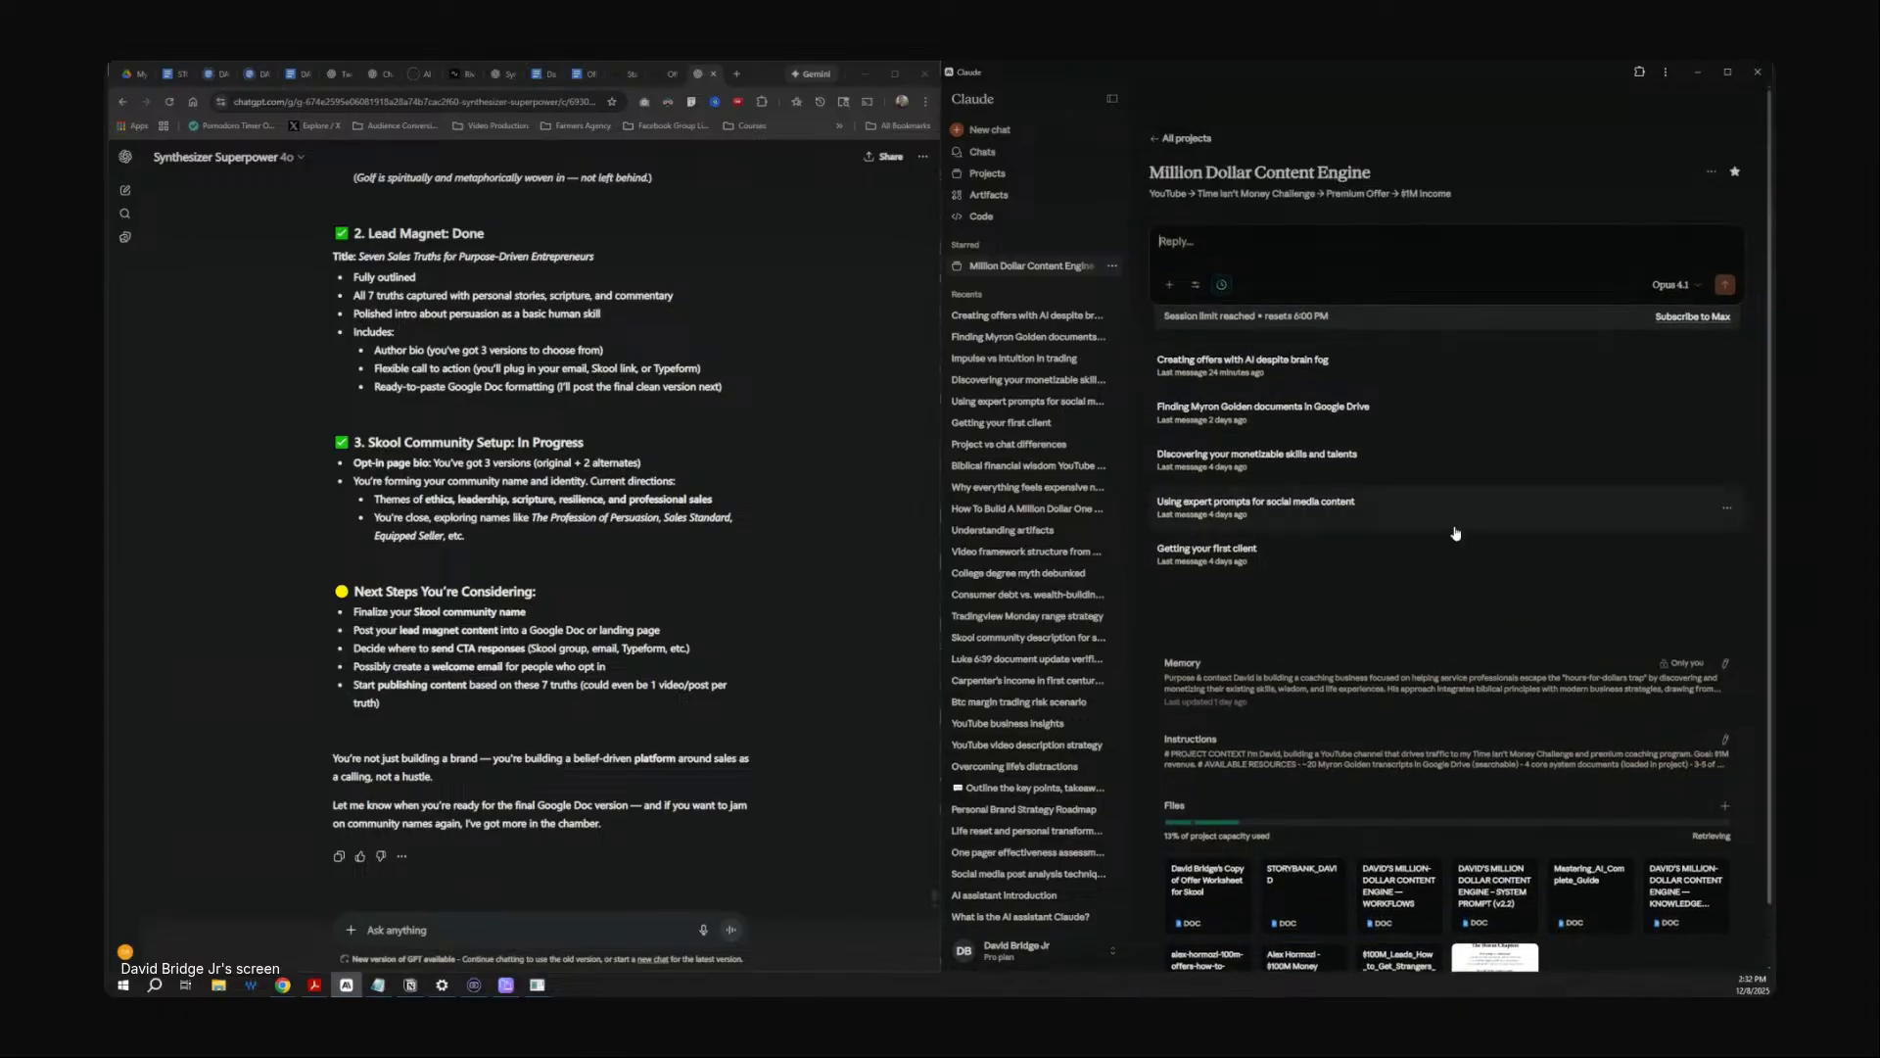
click(1077, 314)
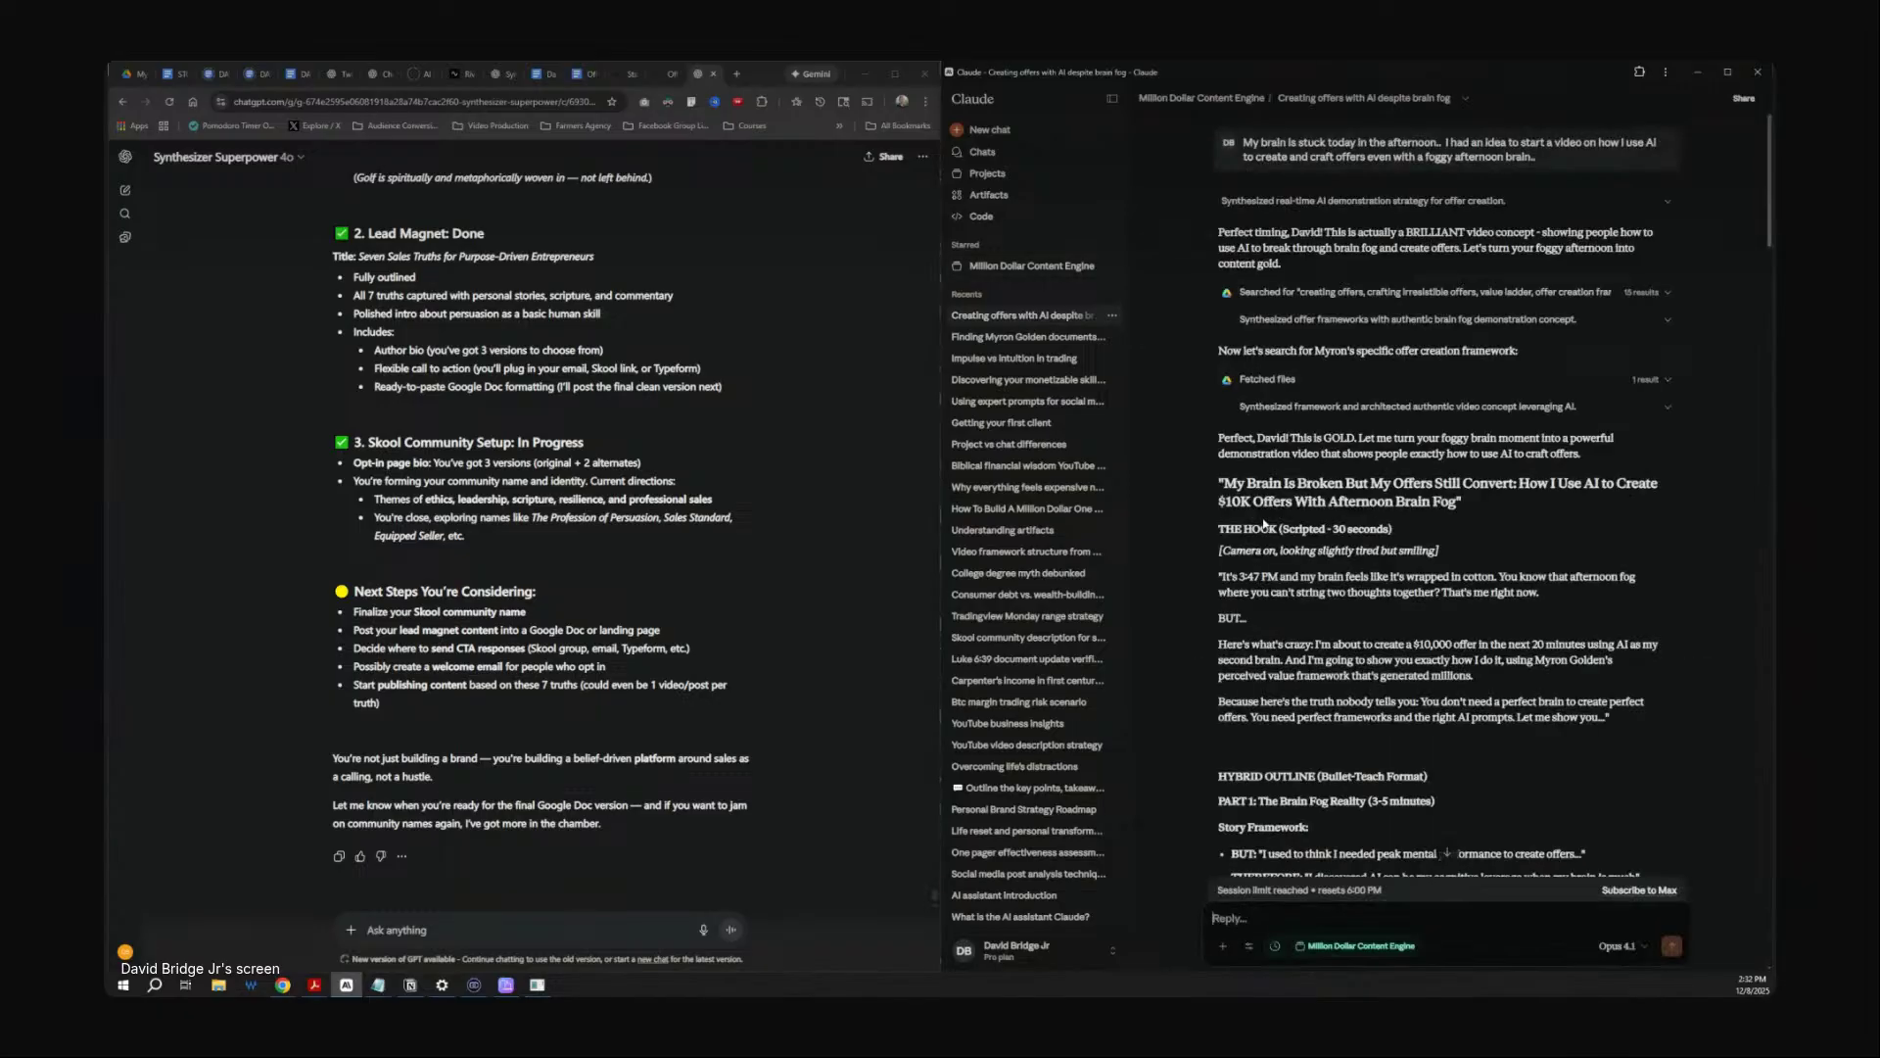
Read the chat's video hook, hybrid outline, AI prompts, North Star reminder, three roadblocks and live video setup.
scroll(1263, 524, down, 4)
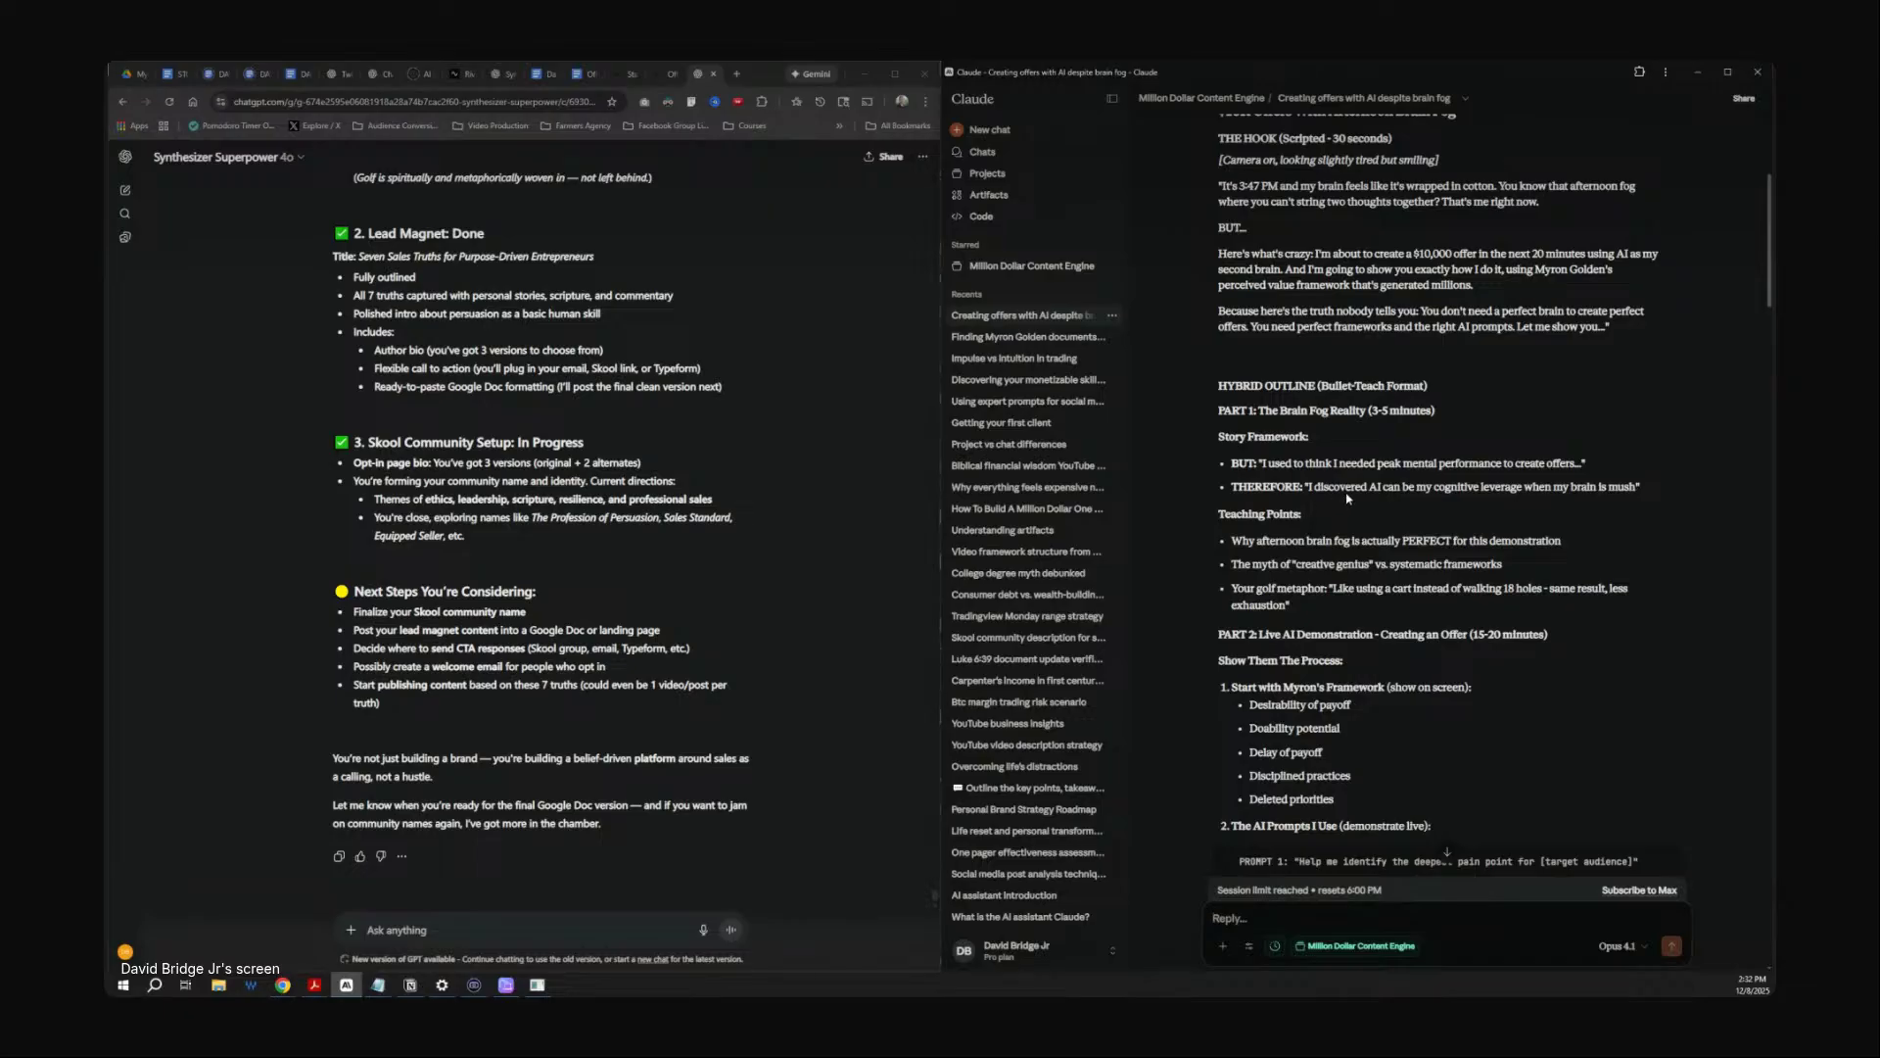
scroll(1348, 498, down, 3)
scroll(1347, 498, up, 1)
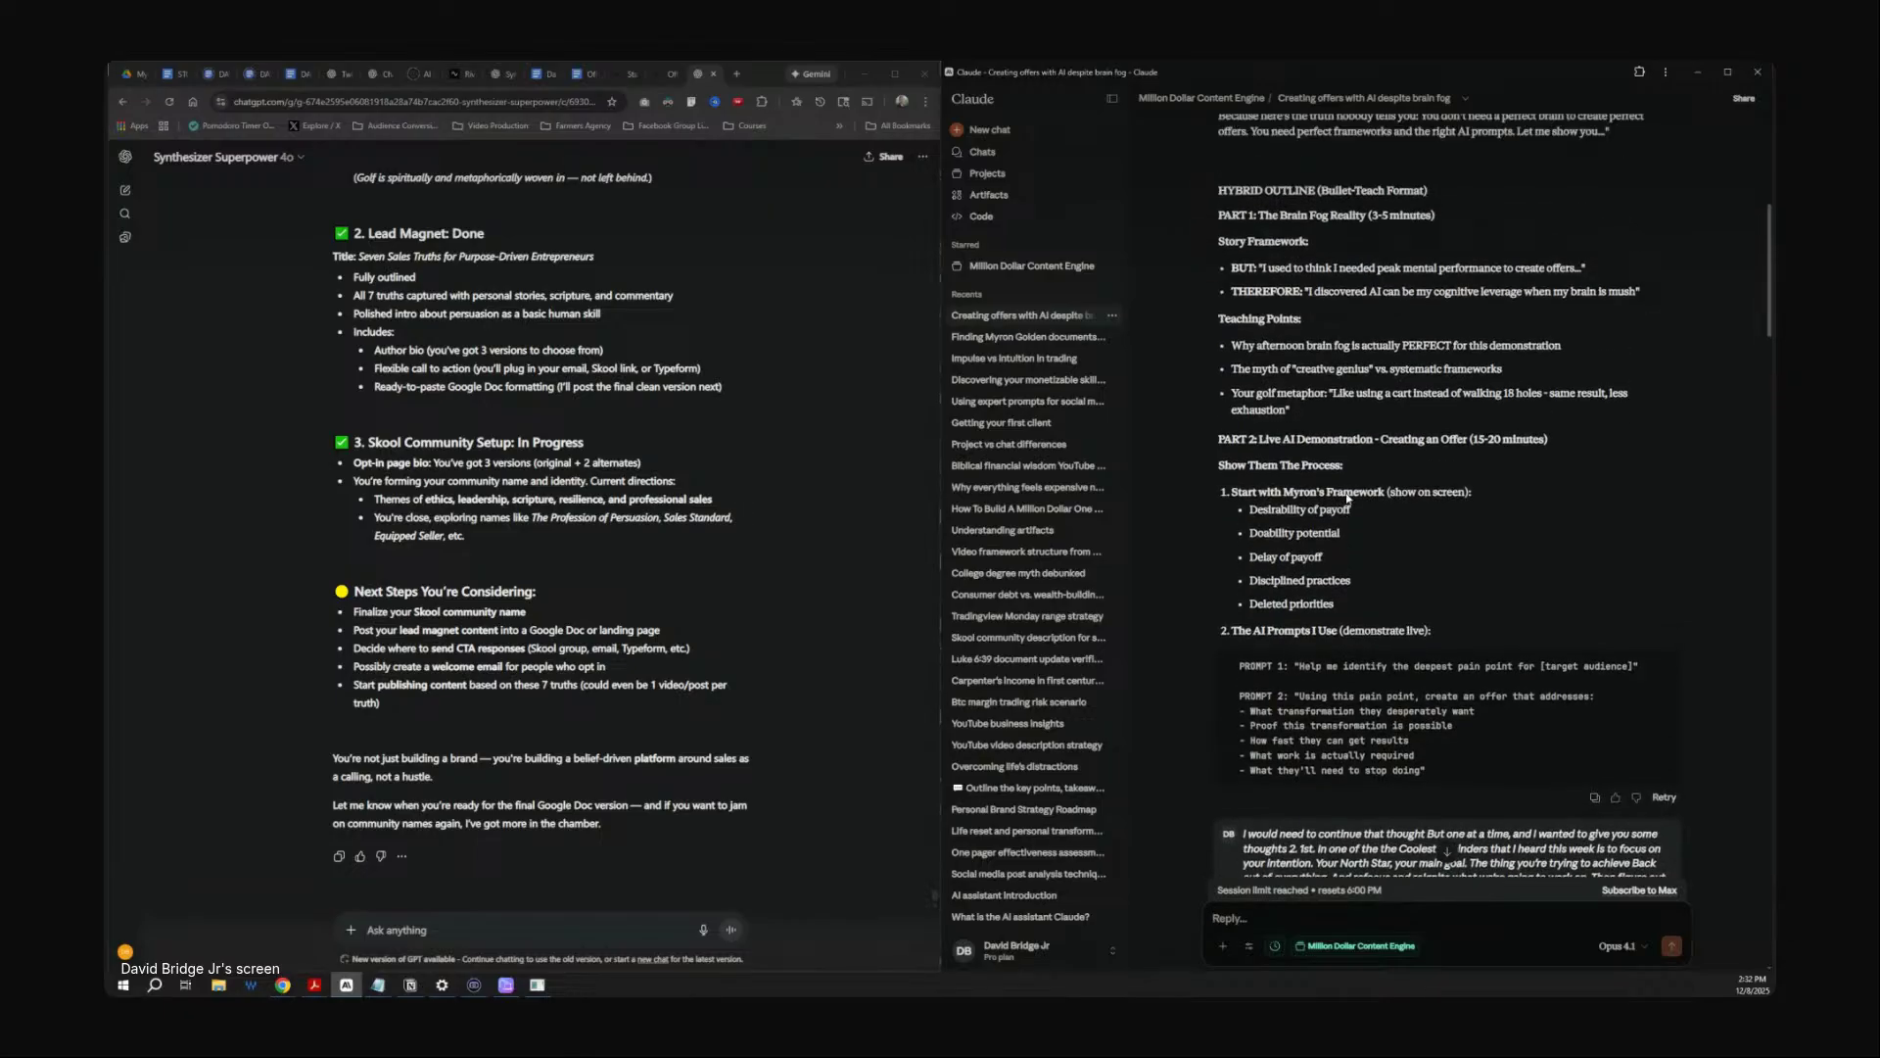
scroll(1348, 493, down, 4)
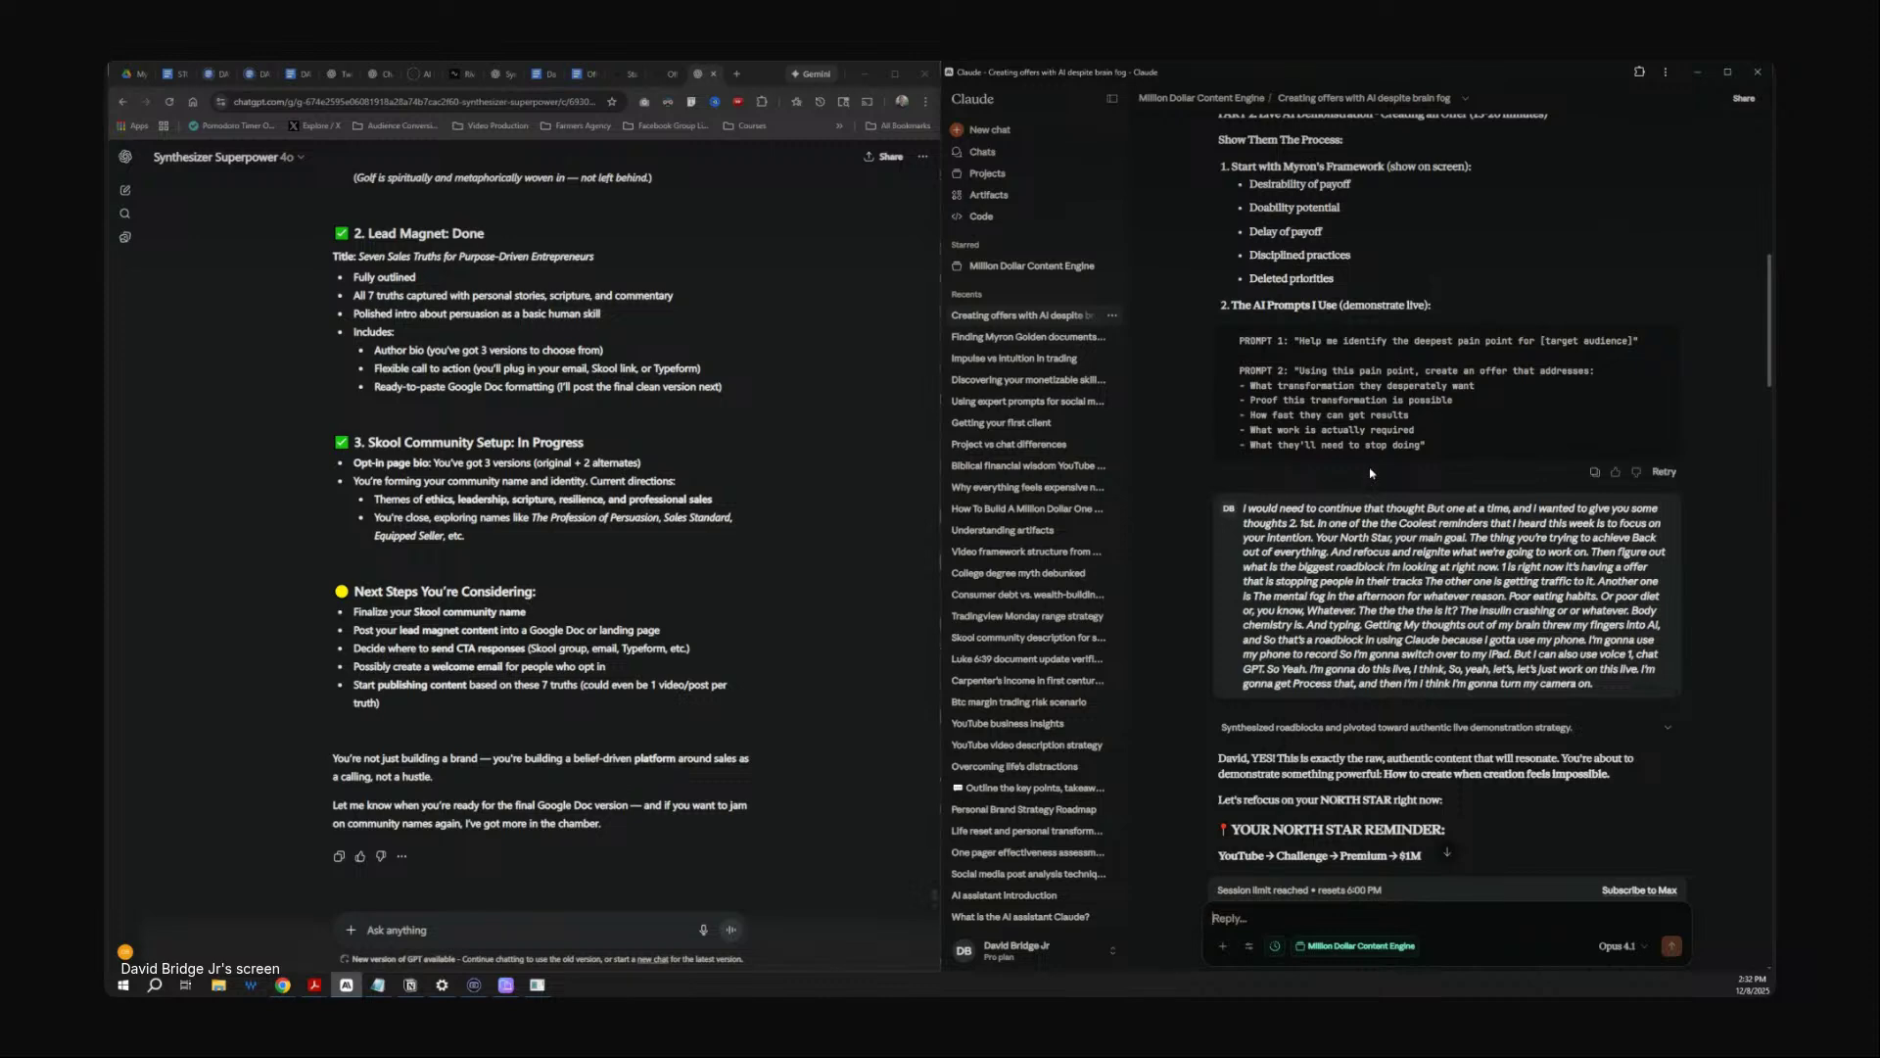
scroll(1370, 474, down, 4)
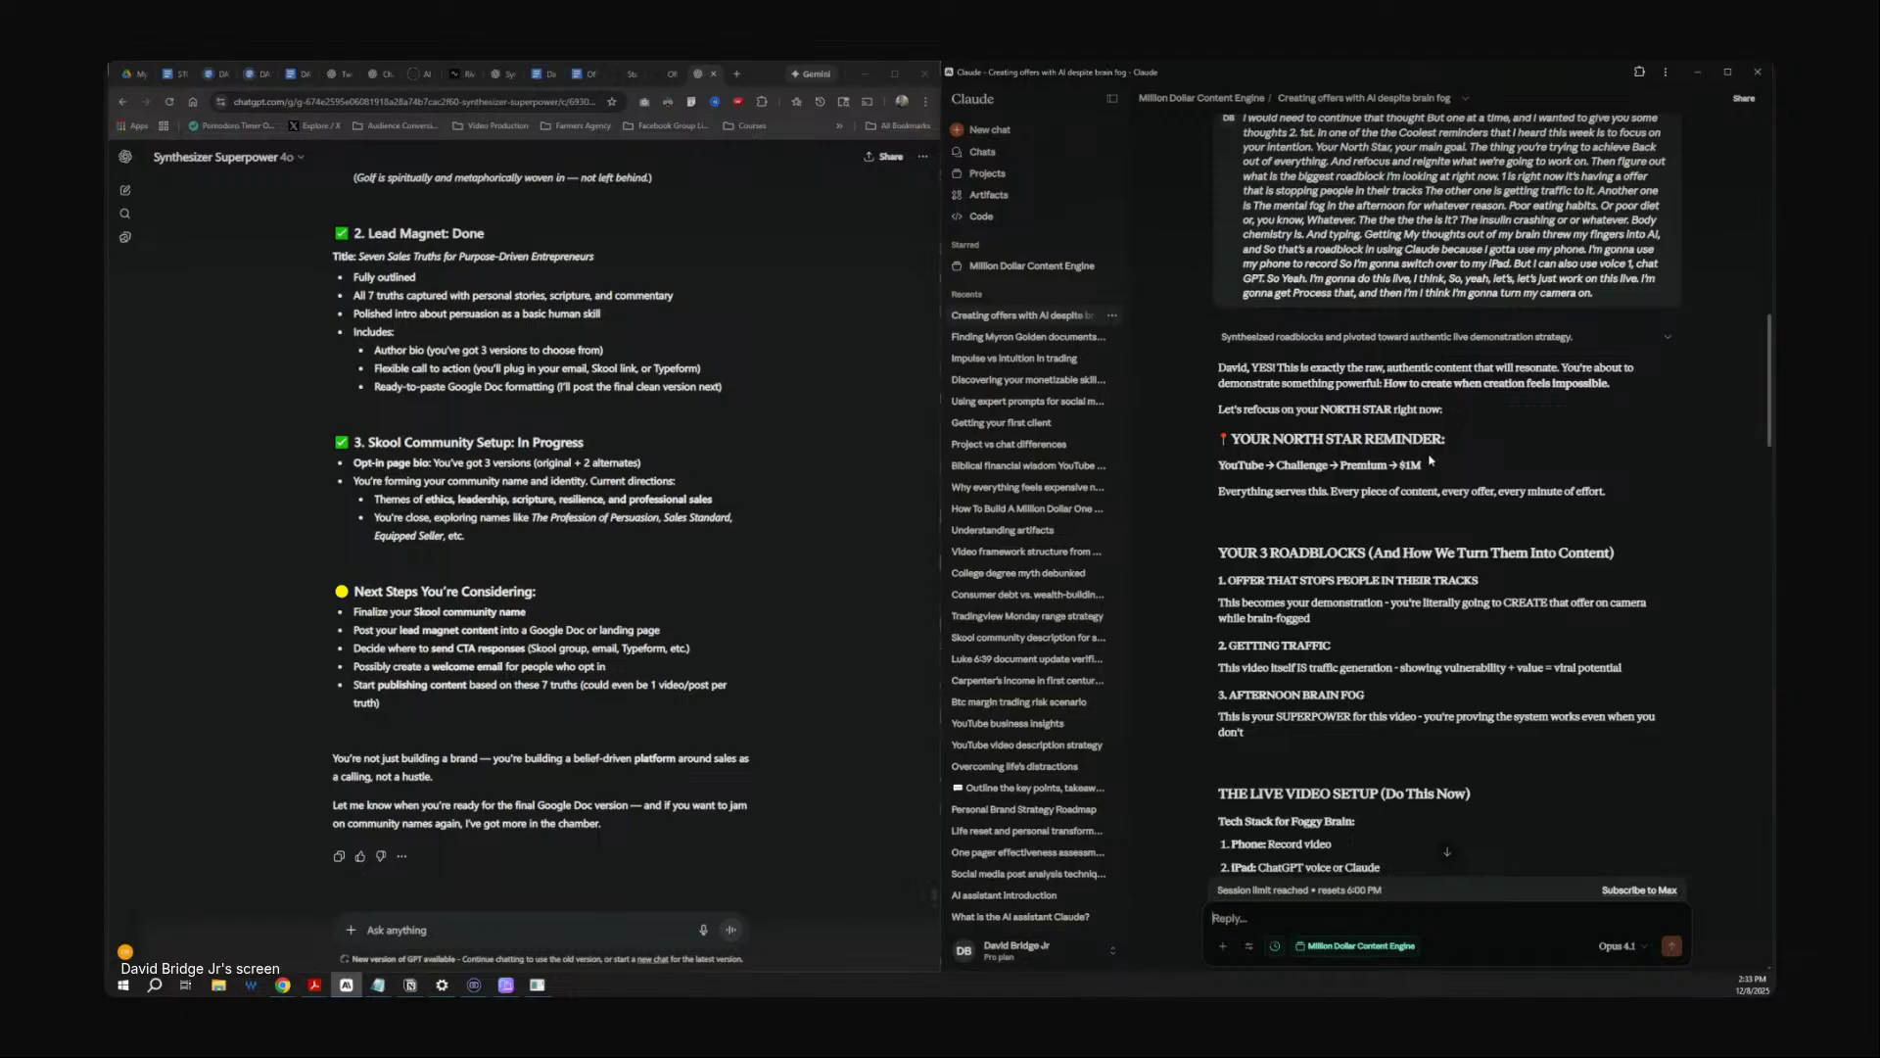
scroll(1430, 460, down, 3)
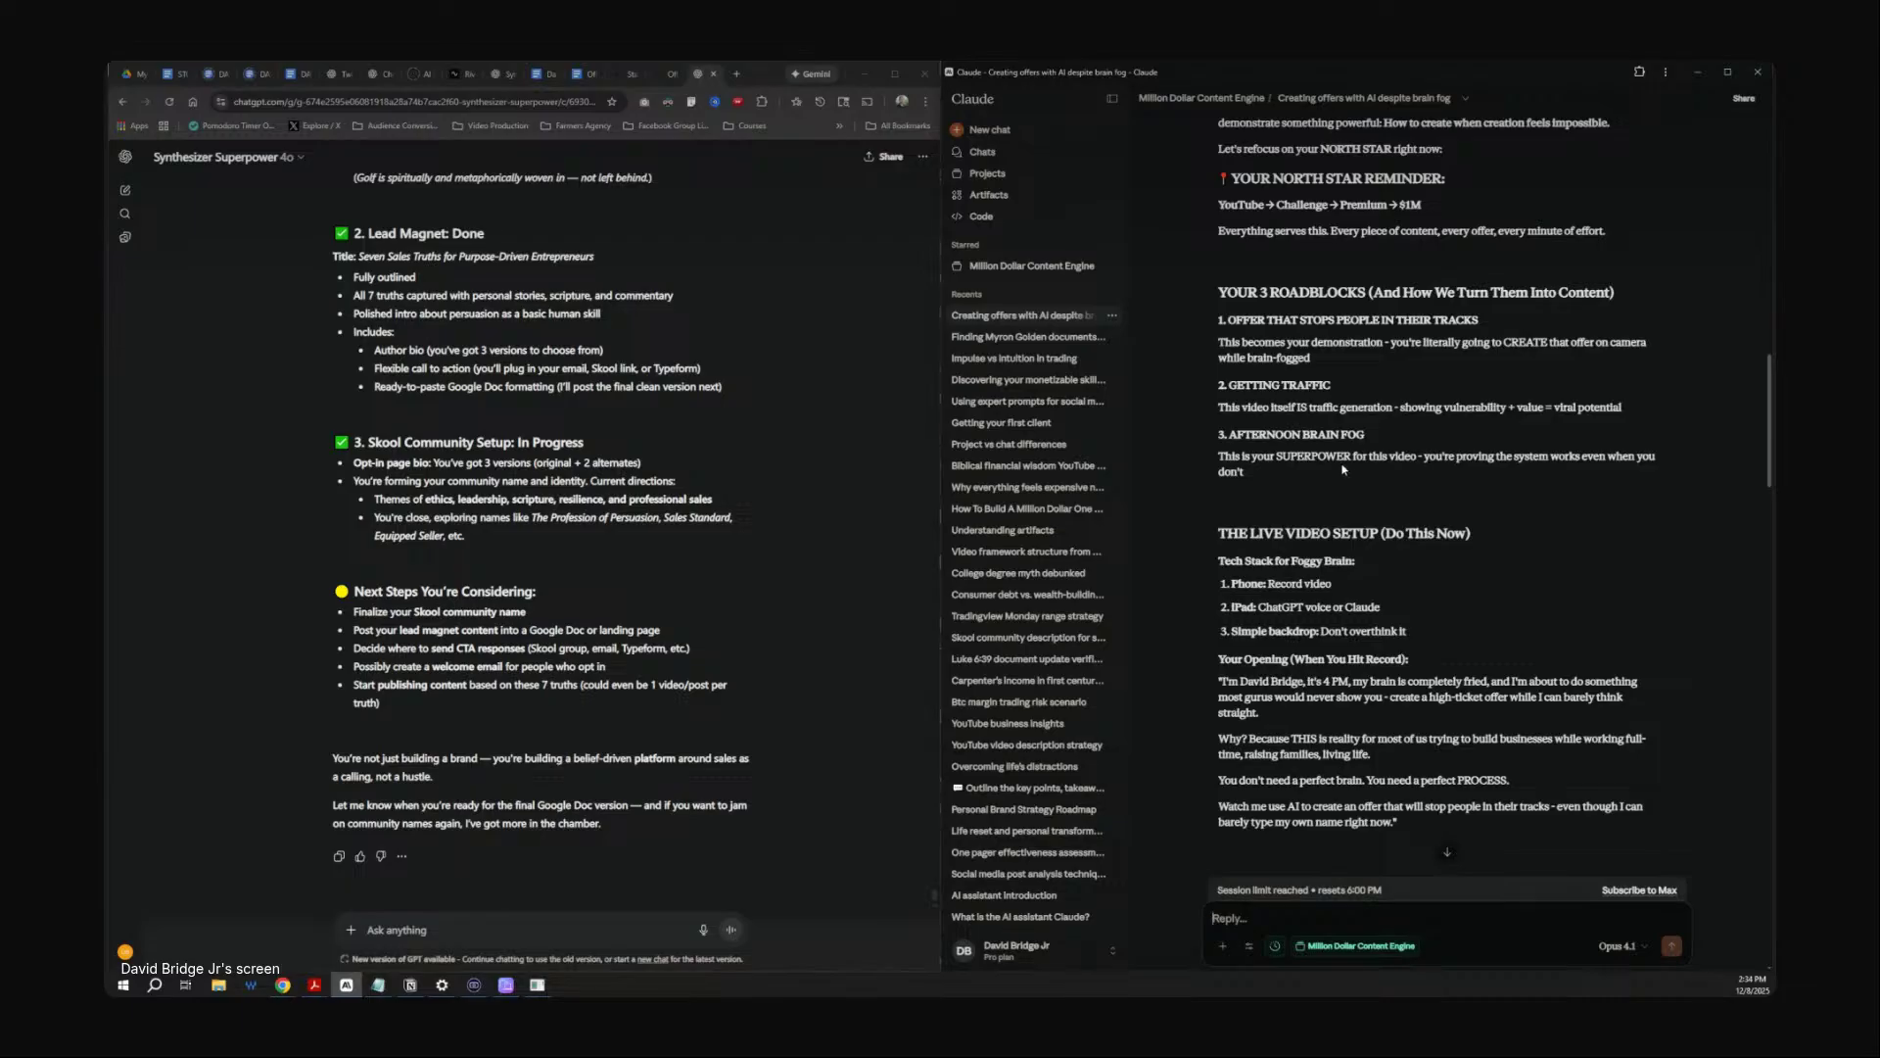
Switch to Camera Hub again and check the iPhone camera feed.
click(474, 984)
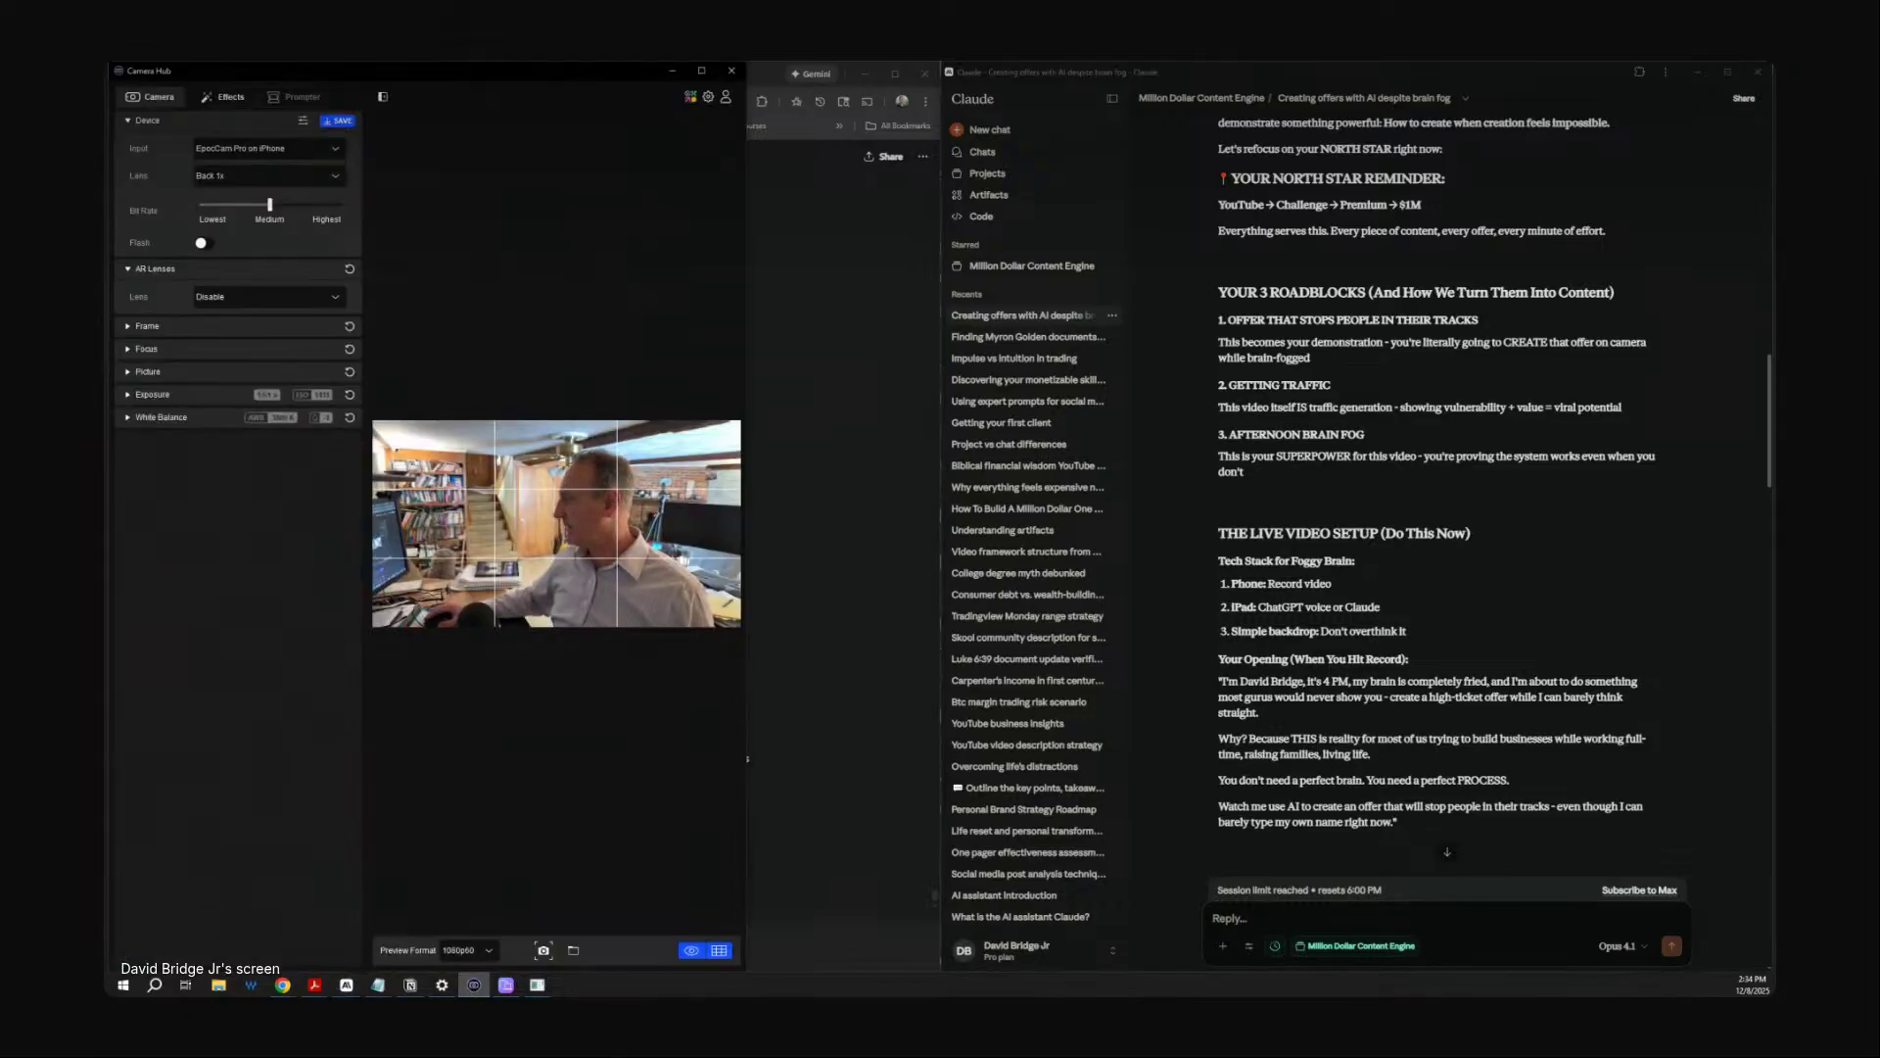
click(544, 951)
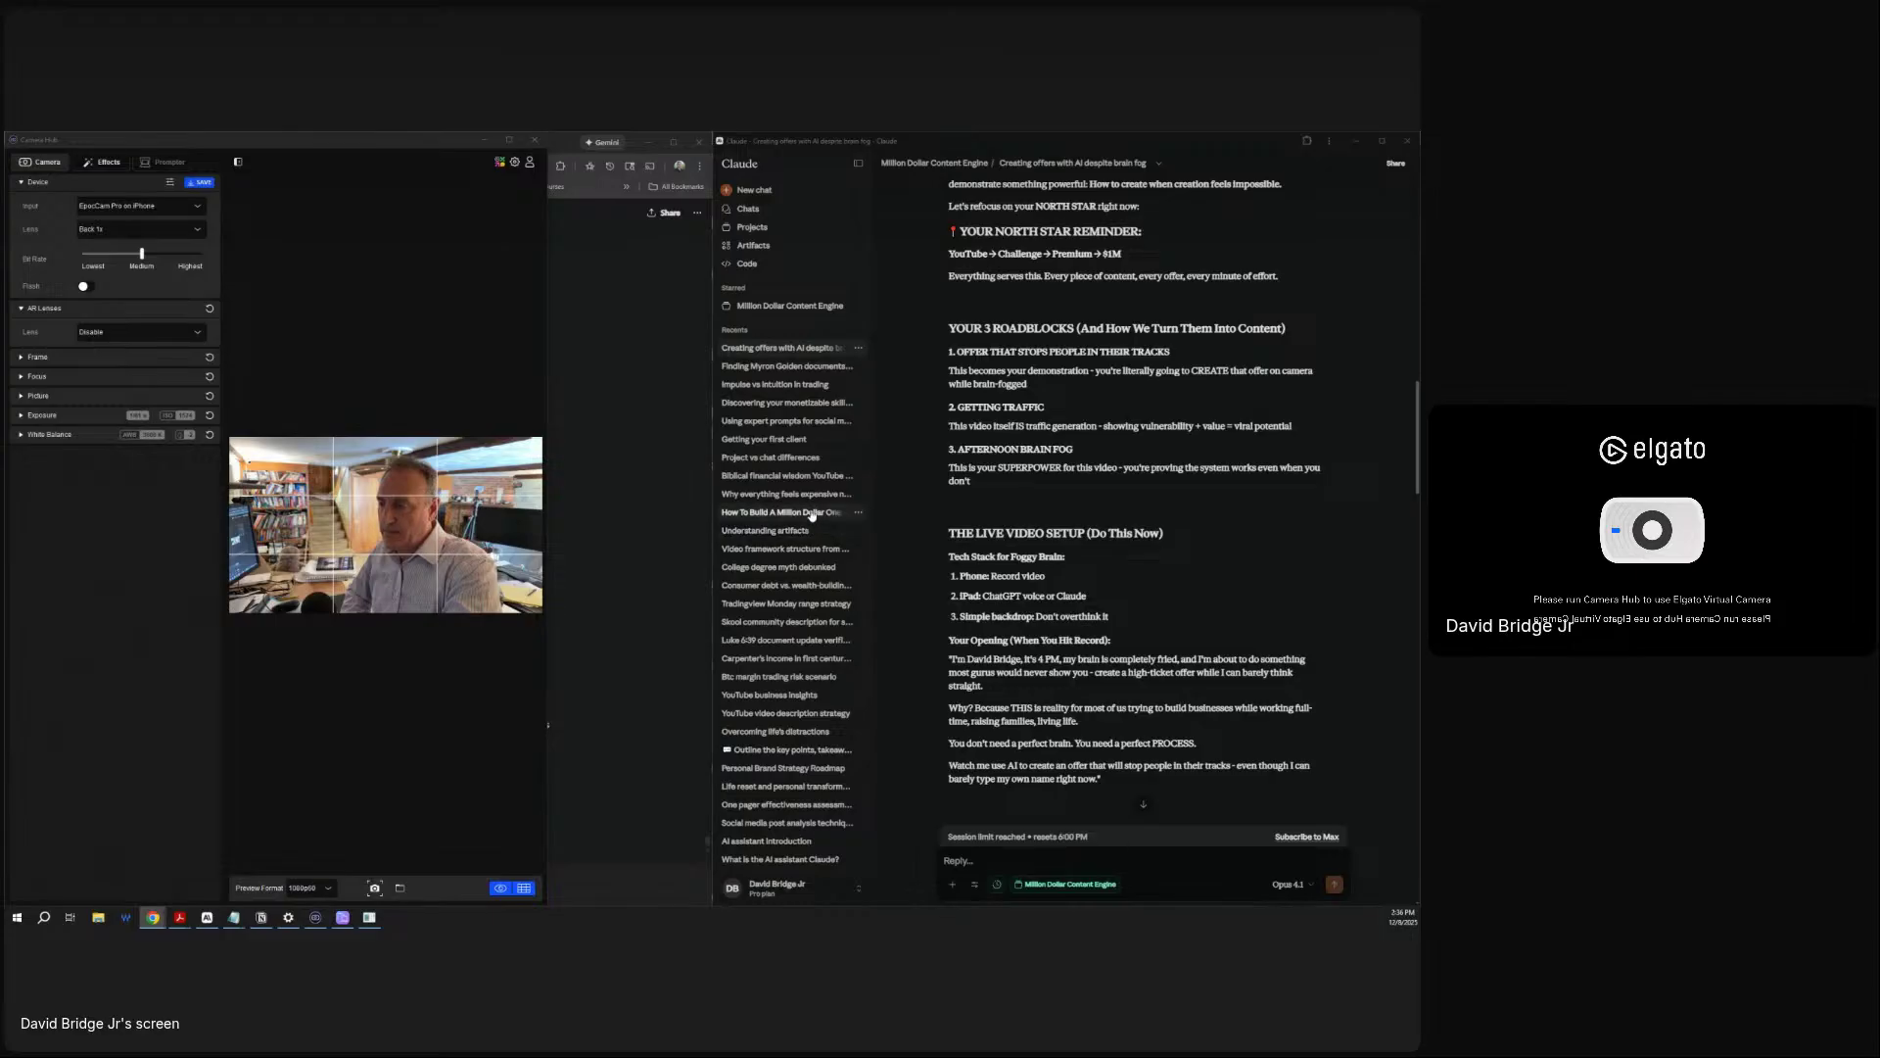
Look through the Claude chats on discovering monetizable skills and talents and on using expert prompts for social media content.
click(784, 402)
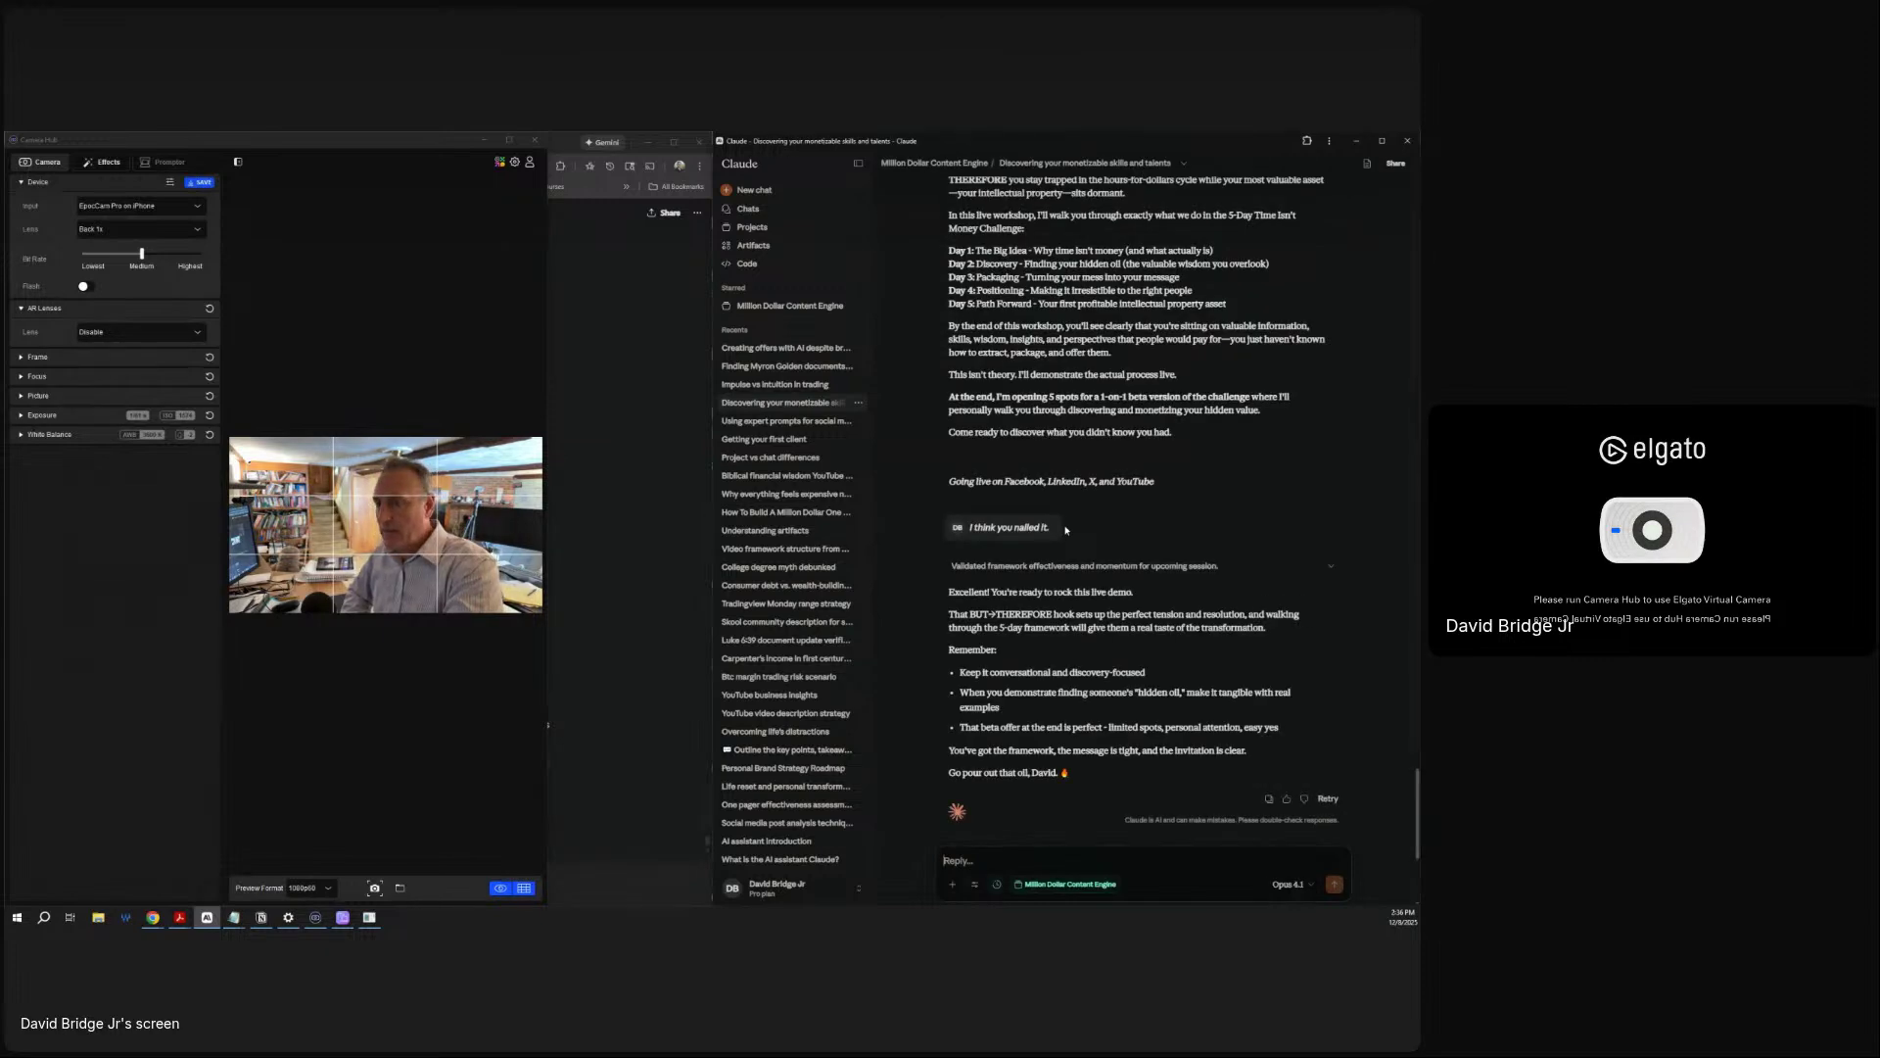
scroll(1117, 548, up, 10)
scroll(1116, 549, down, 15)
scroll(1116, 549, down, 5)
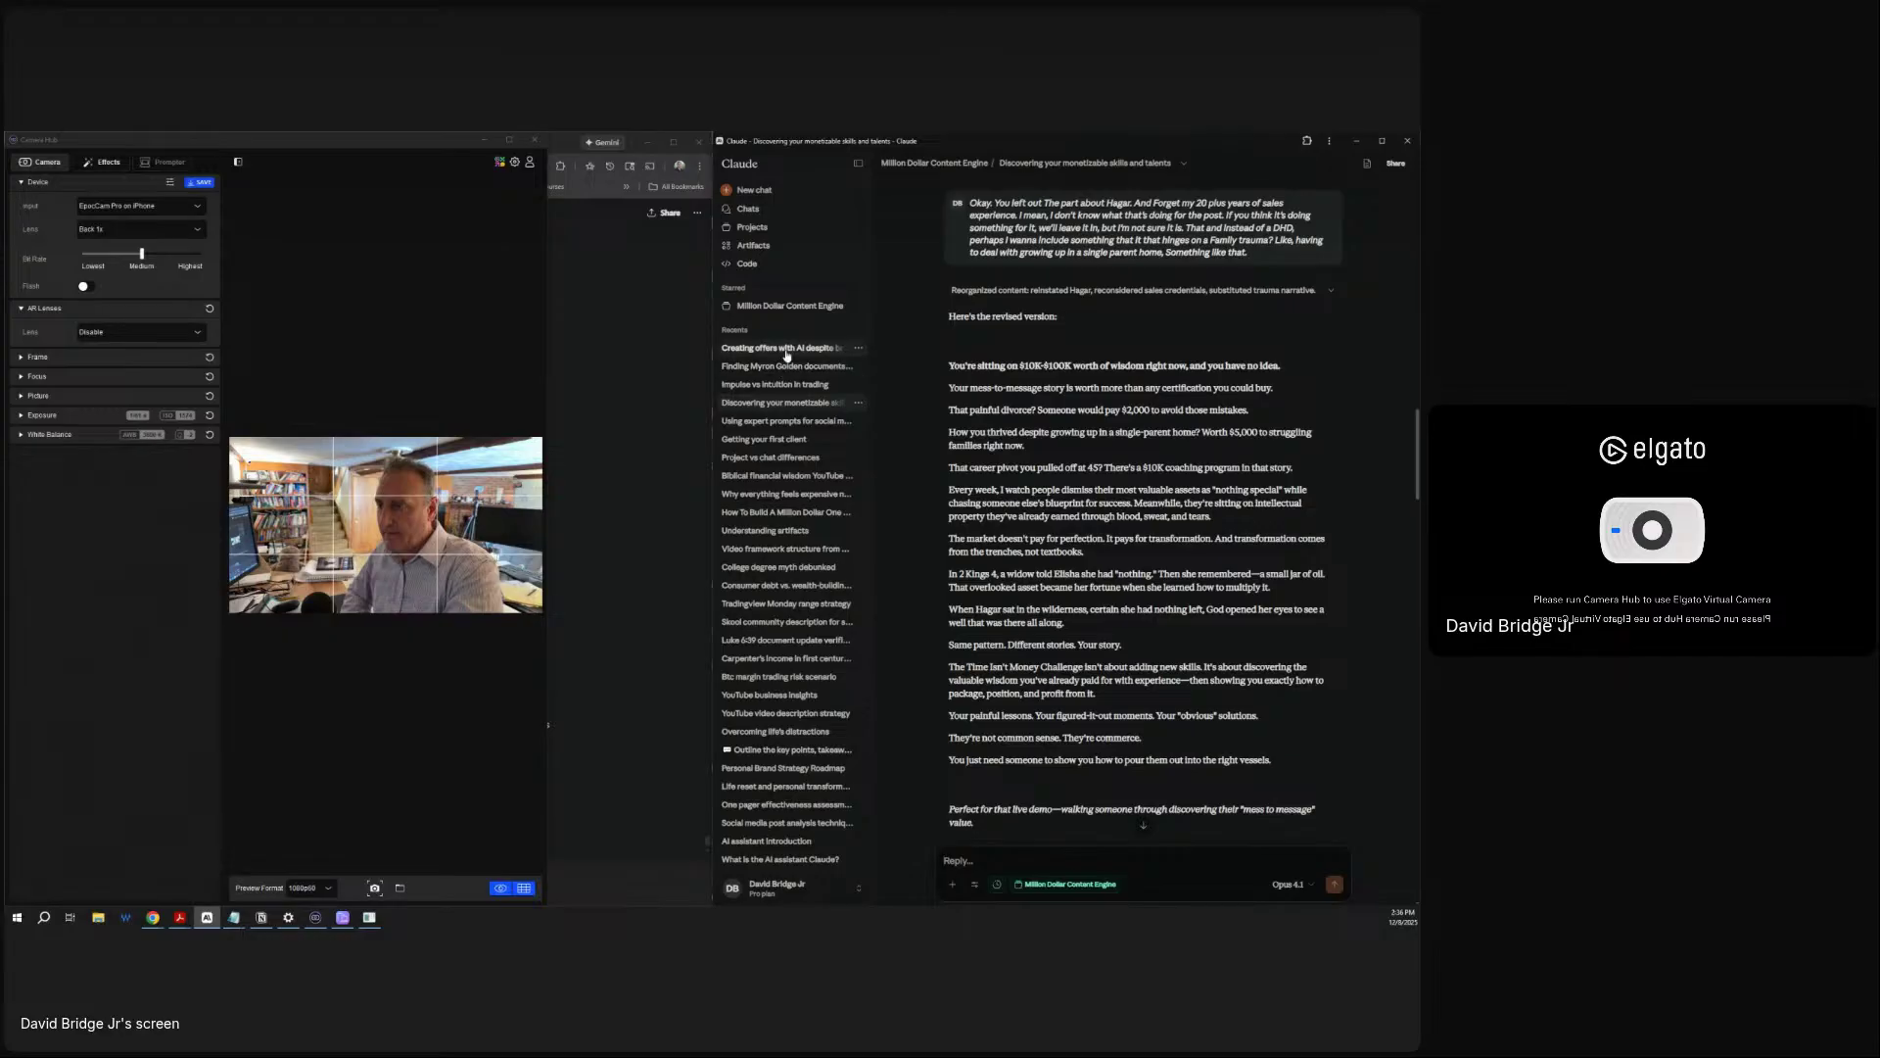
click(810, 425)
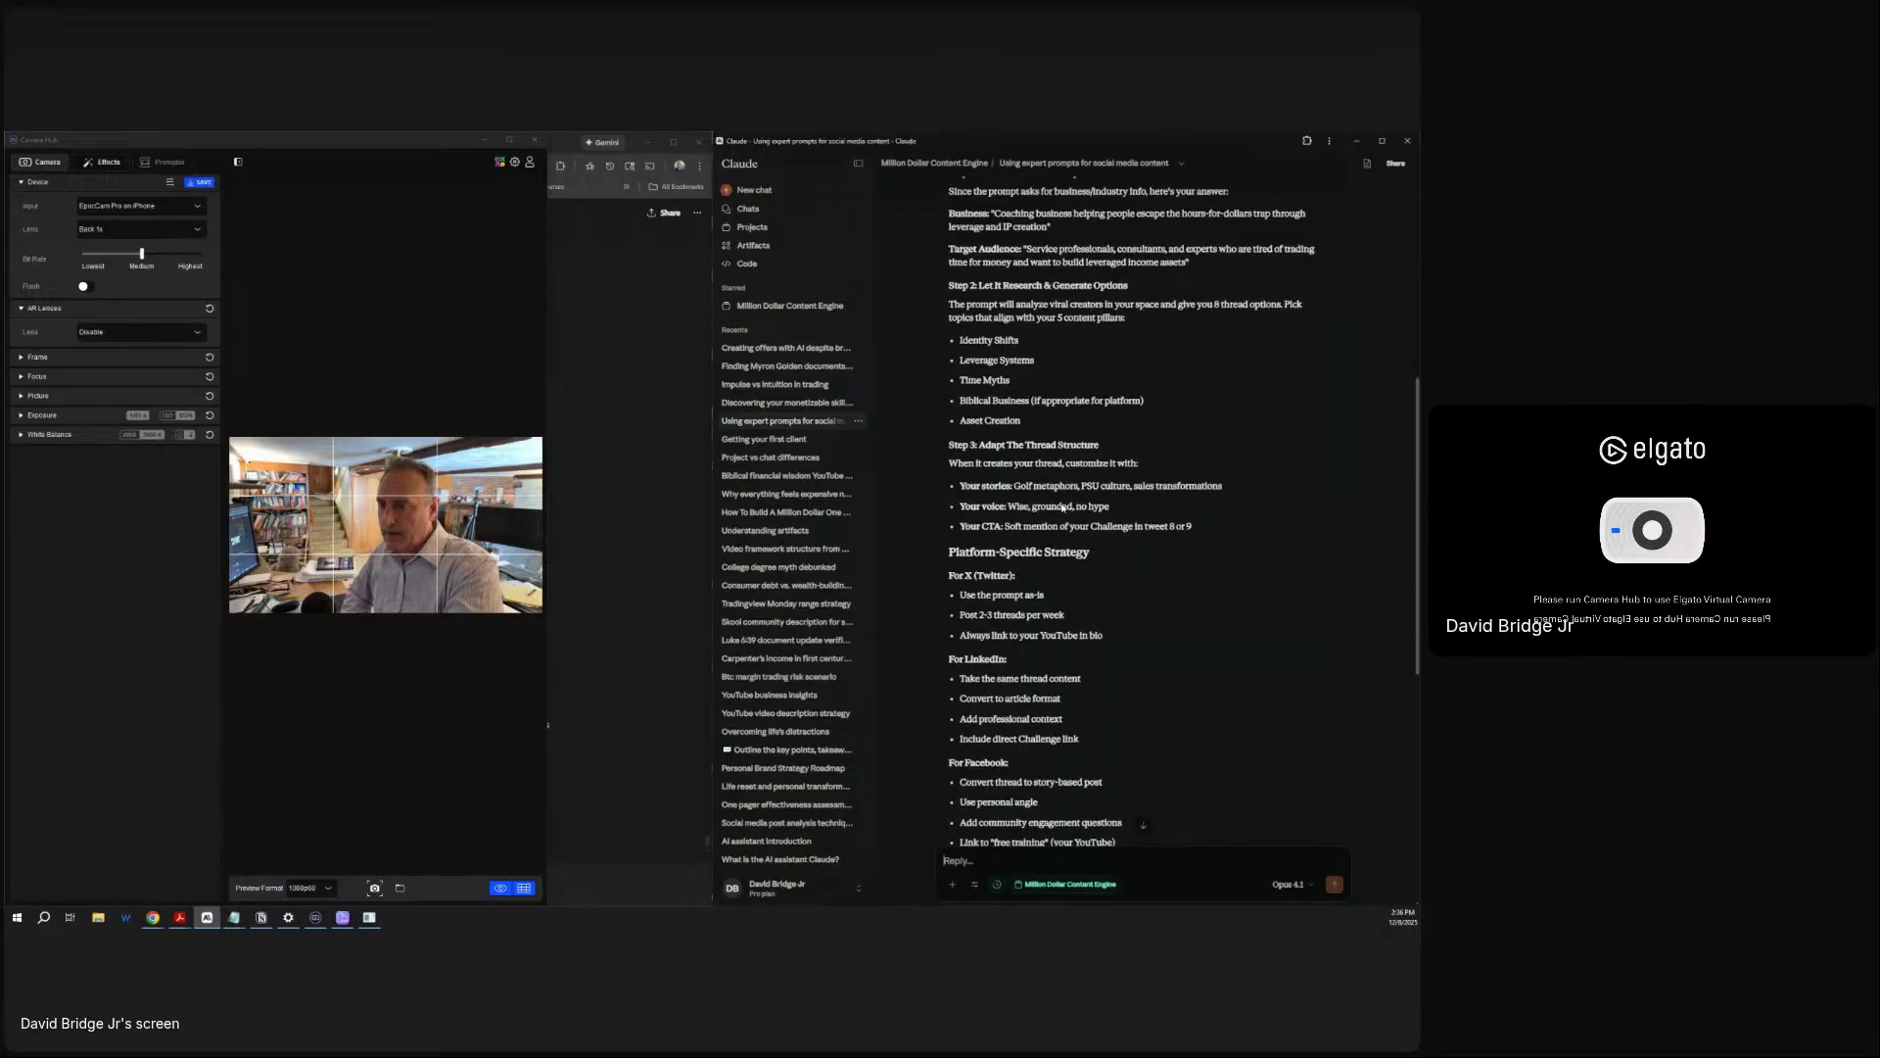
scroll(1063, 509, up, 4)
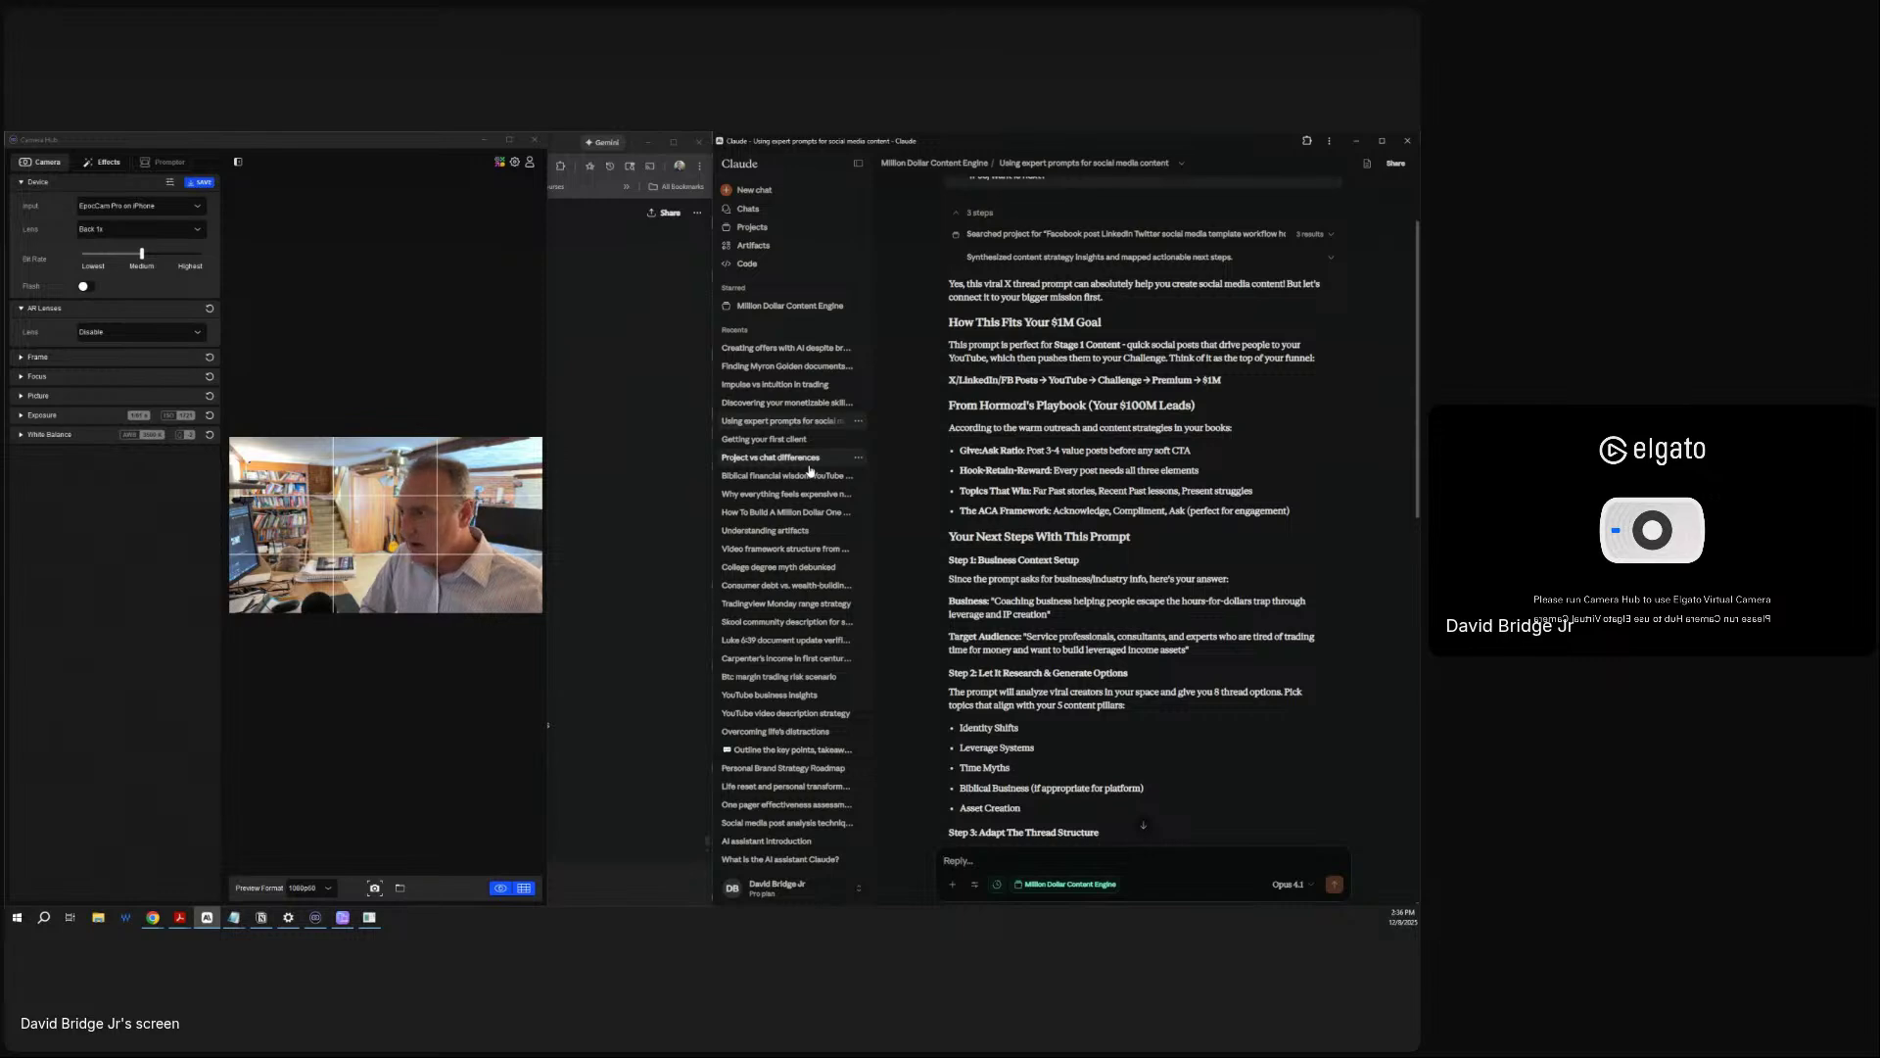
Reopen the chat on discovering monetizable skills and talents and review it from the first post request to the final reply.
click(793, 406)
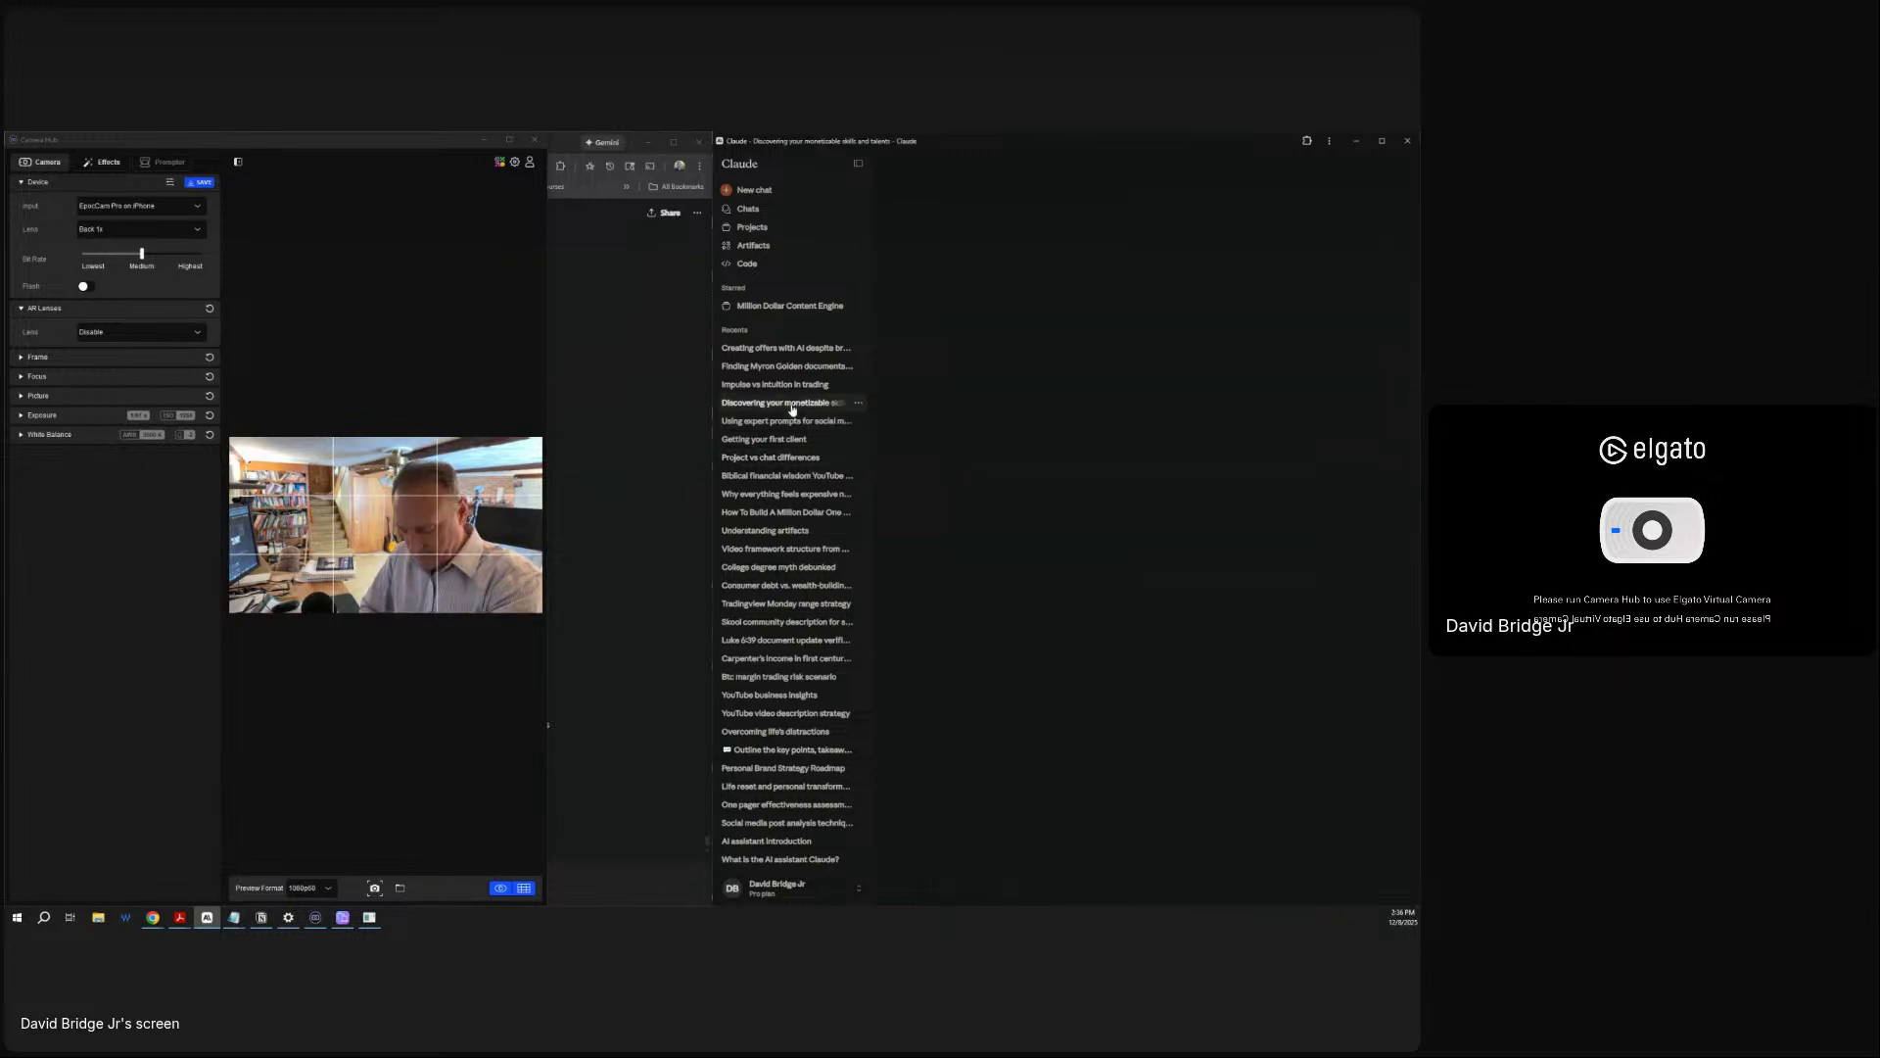
scroll(1149, 495, down, 7)
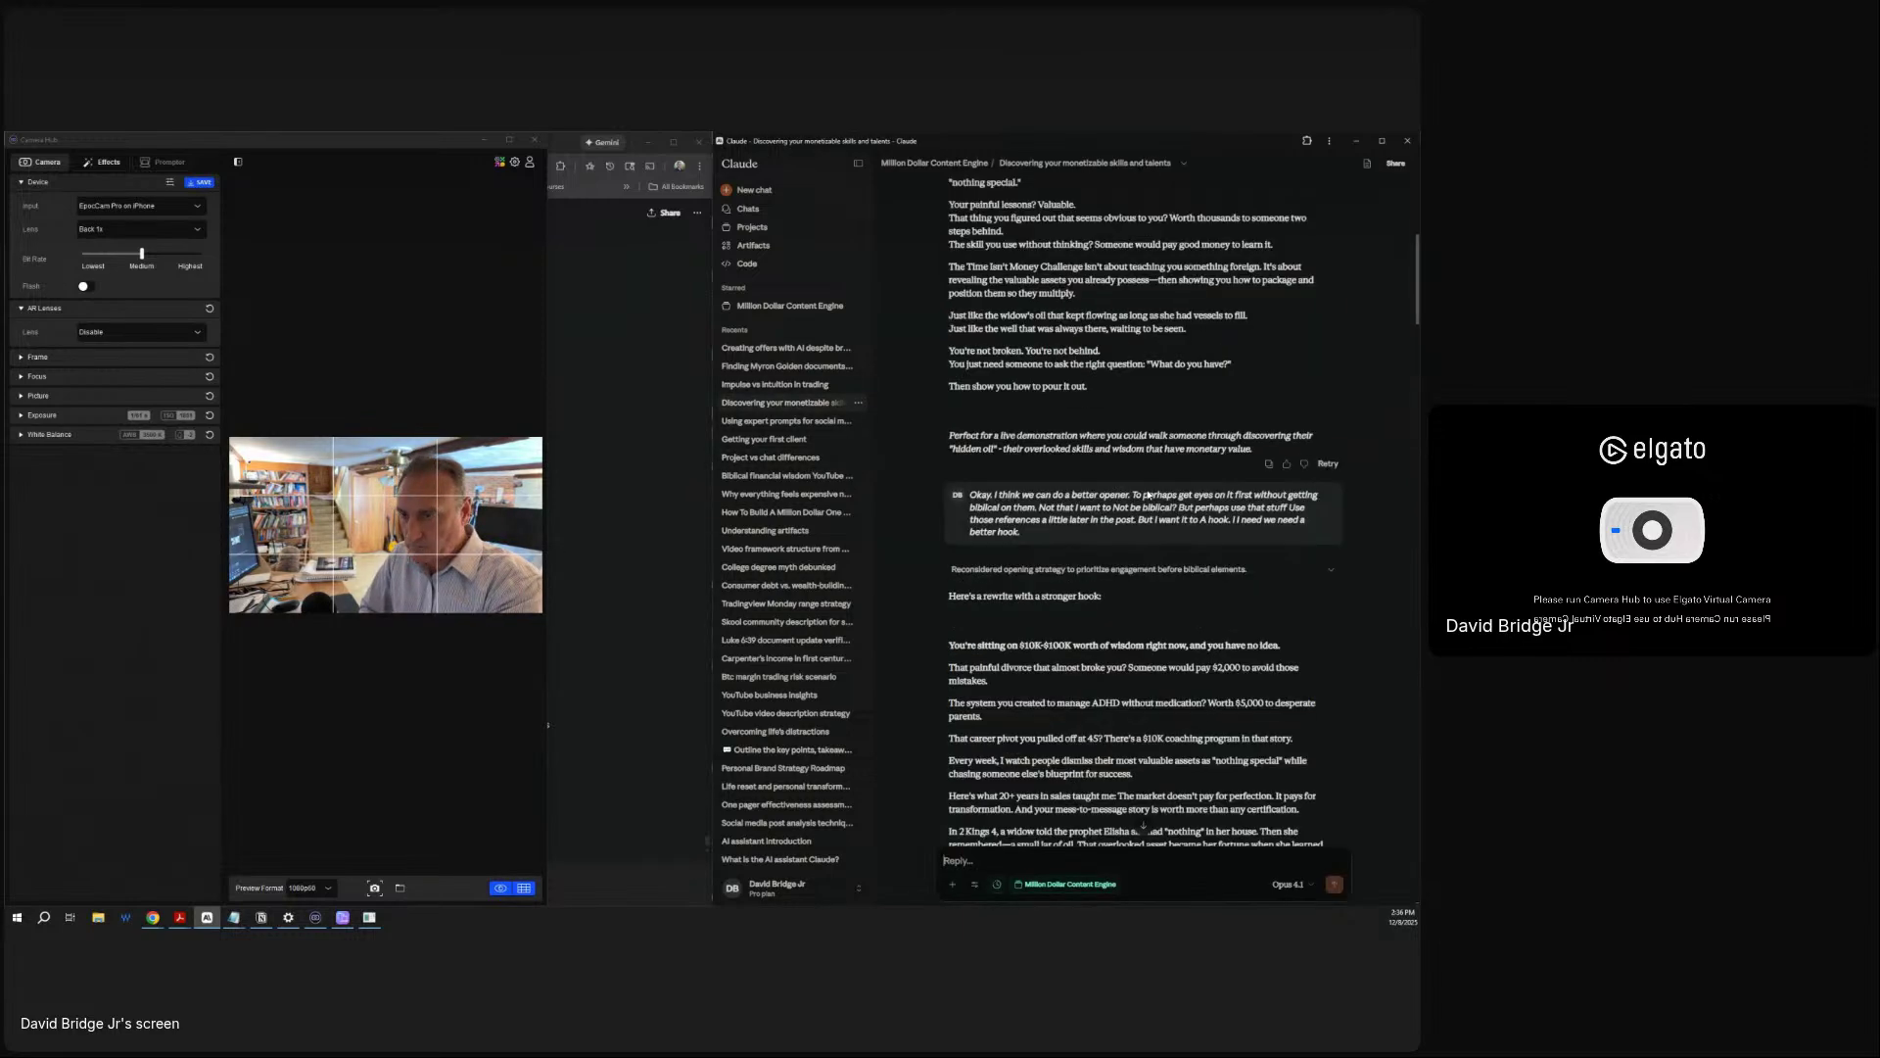
scroll(1149, 497, up, 7)
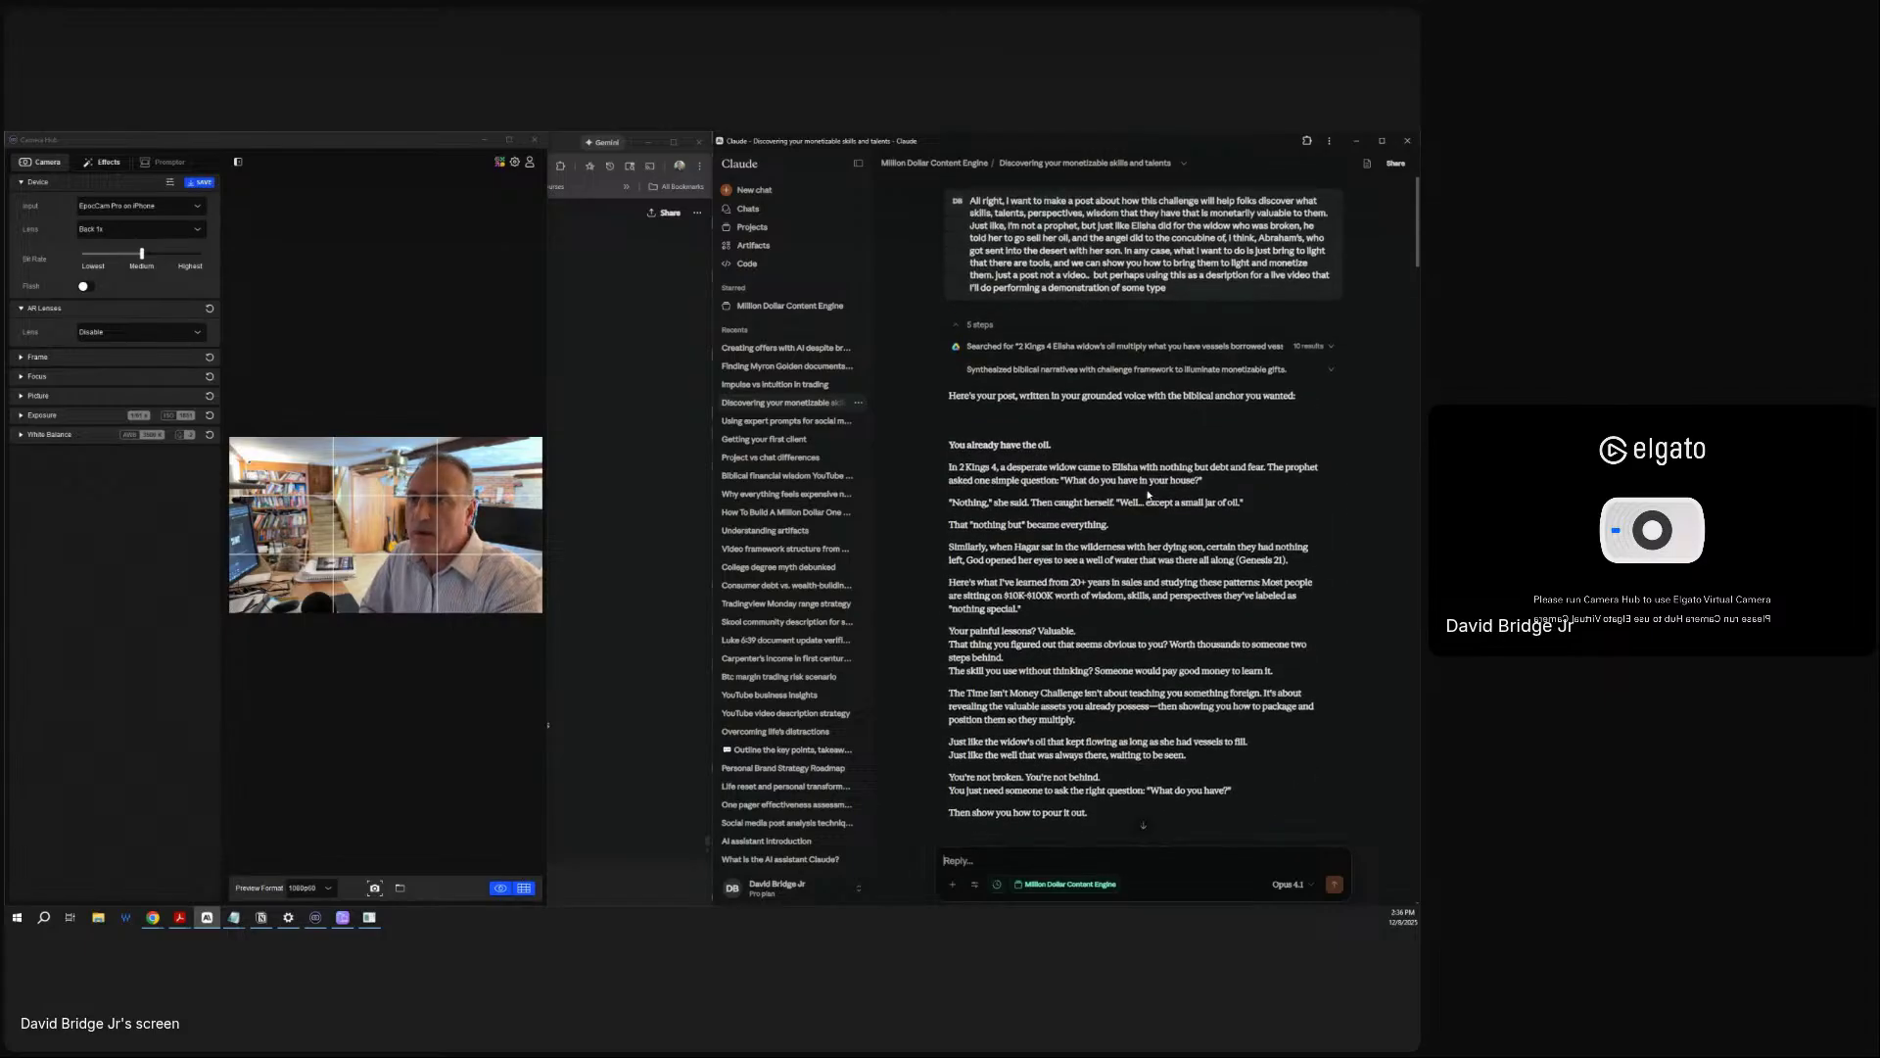
scroll(1149, 496, down, 20)
scroll(1149, 495, down, 20)
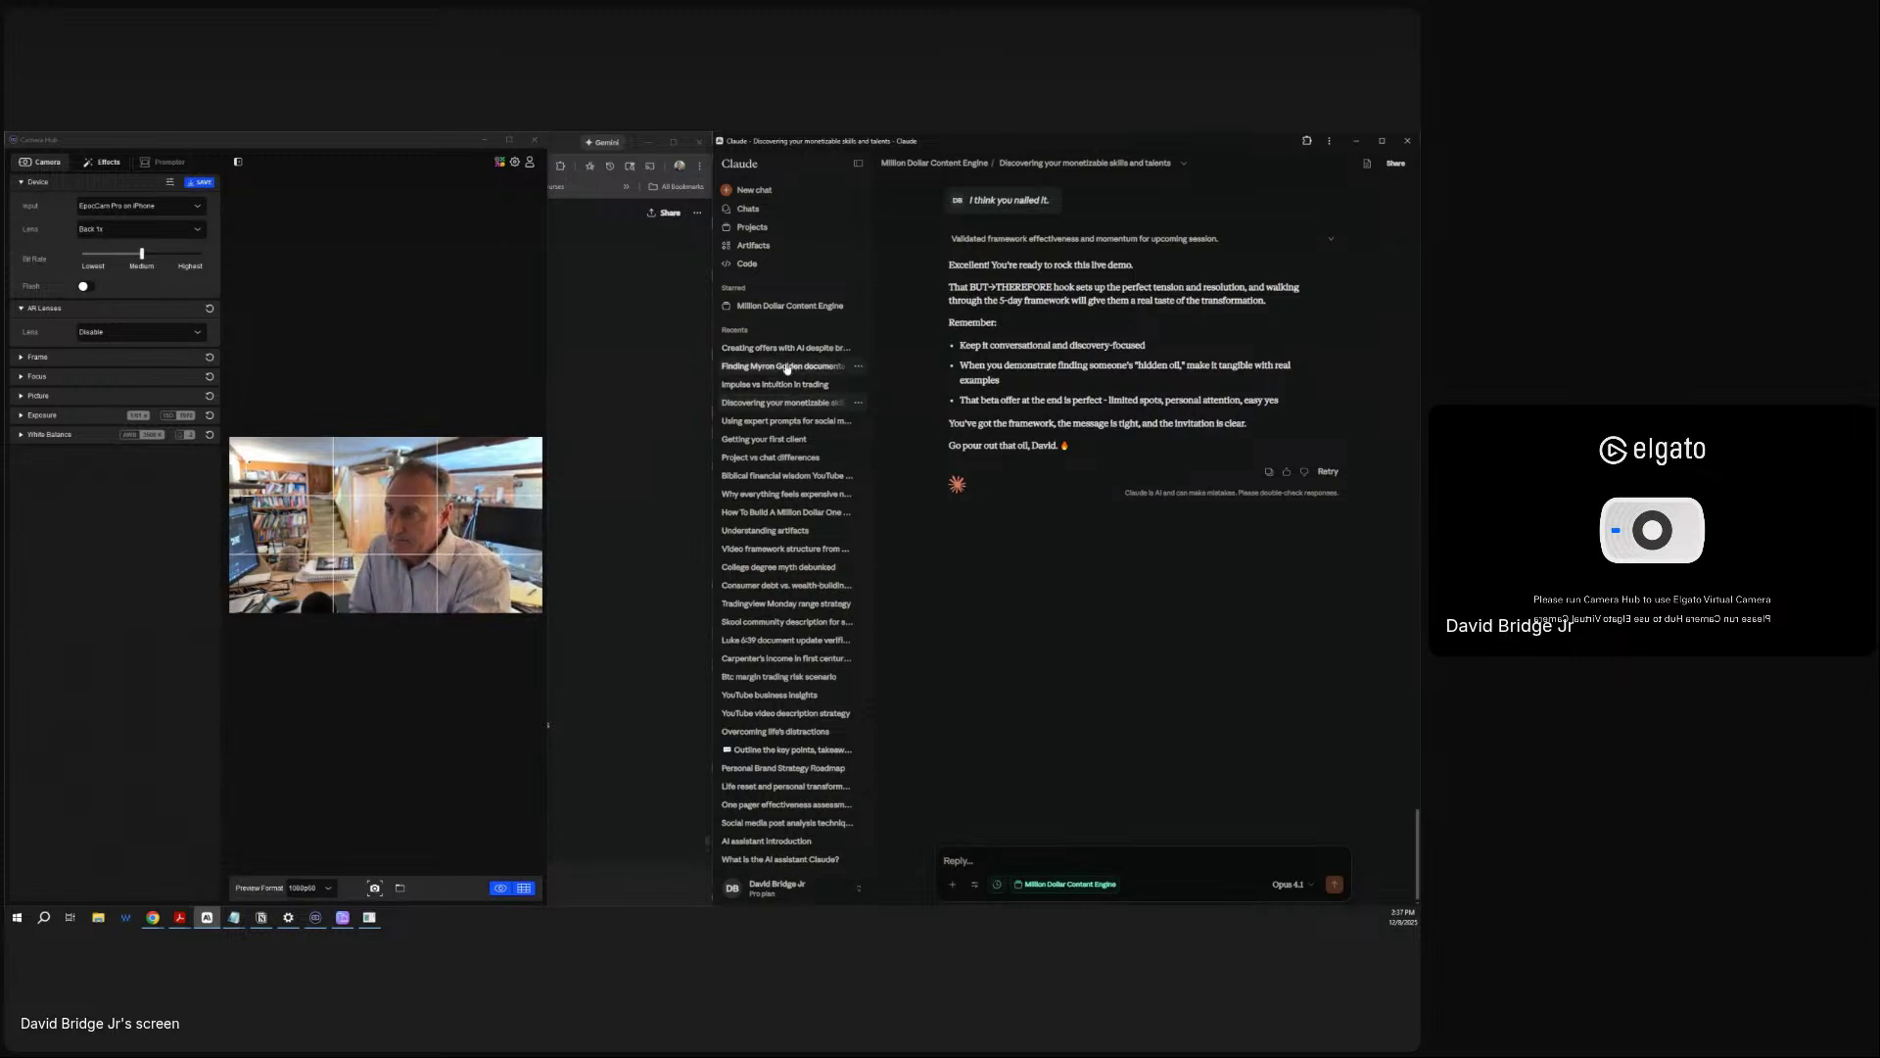
Look through the Claude chats on expert prompts for social media and on building a million-dollar one-person business.
click(767, 426)
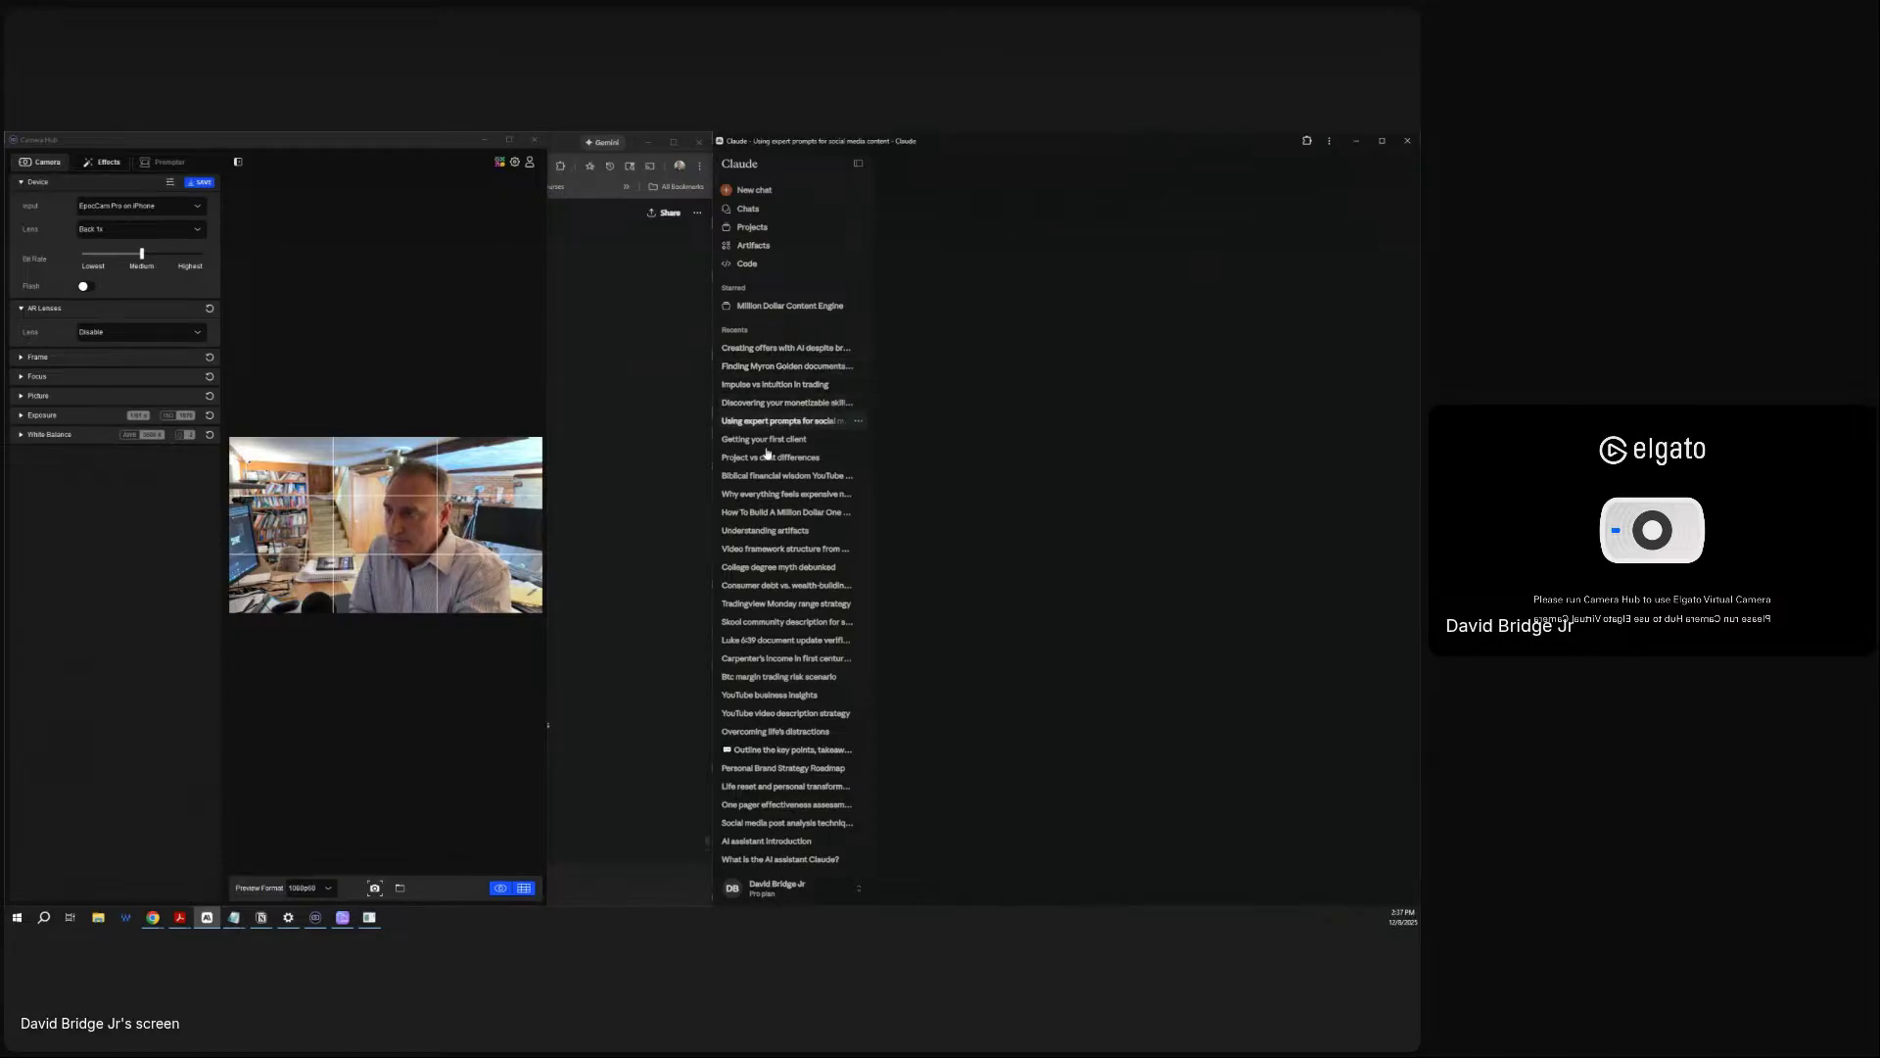
click(780, 513)
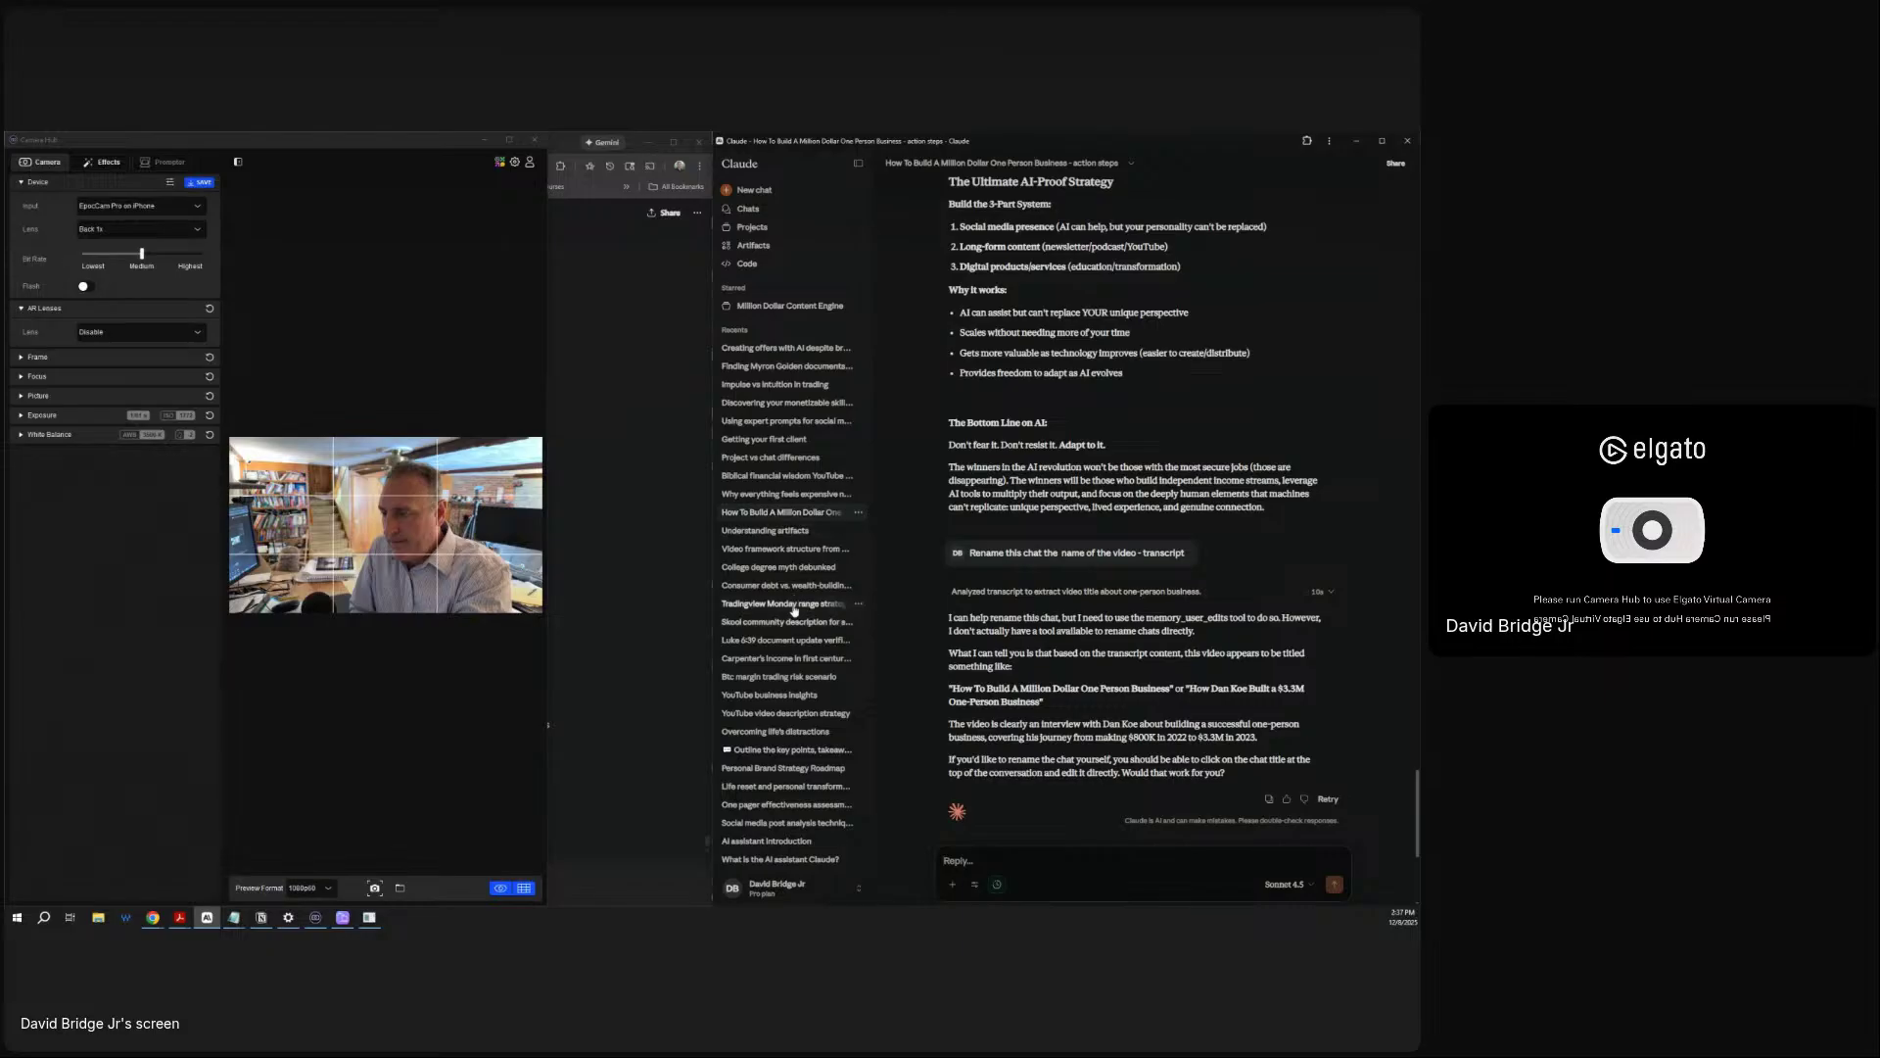
Reread the chat on creating offers with AI despite brain fog, from the video hook to the live workshop's short description.
click(783, 349)
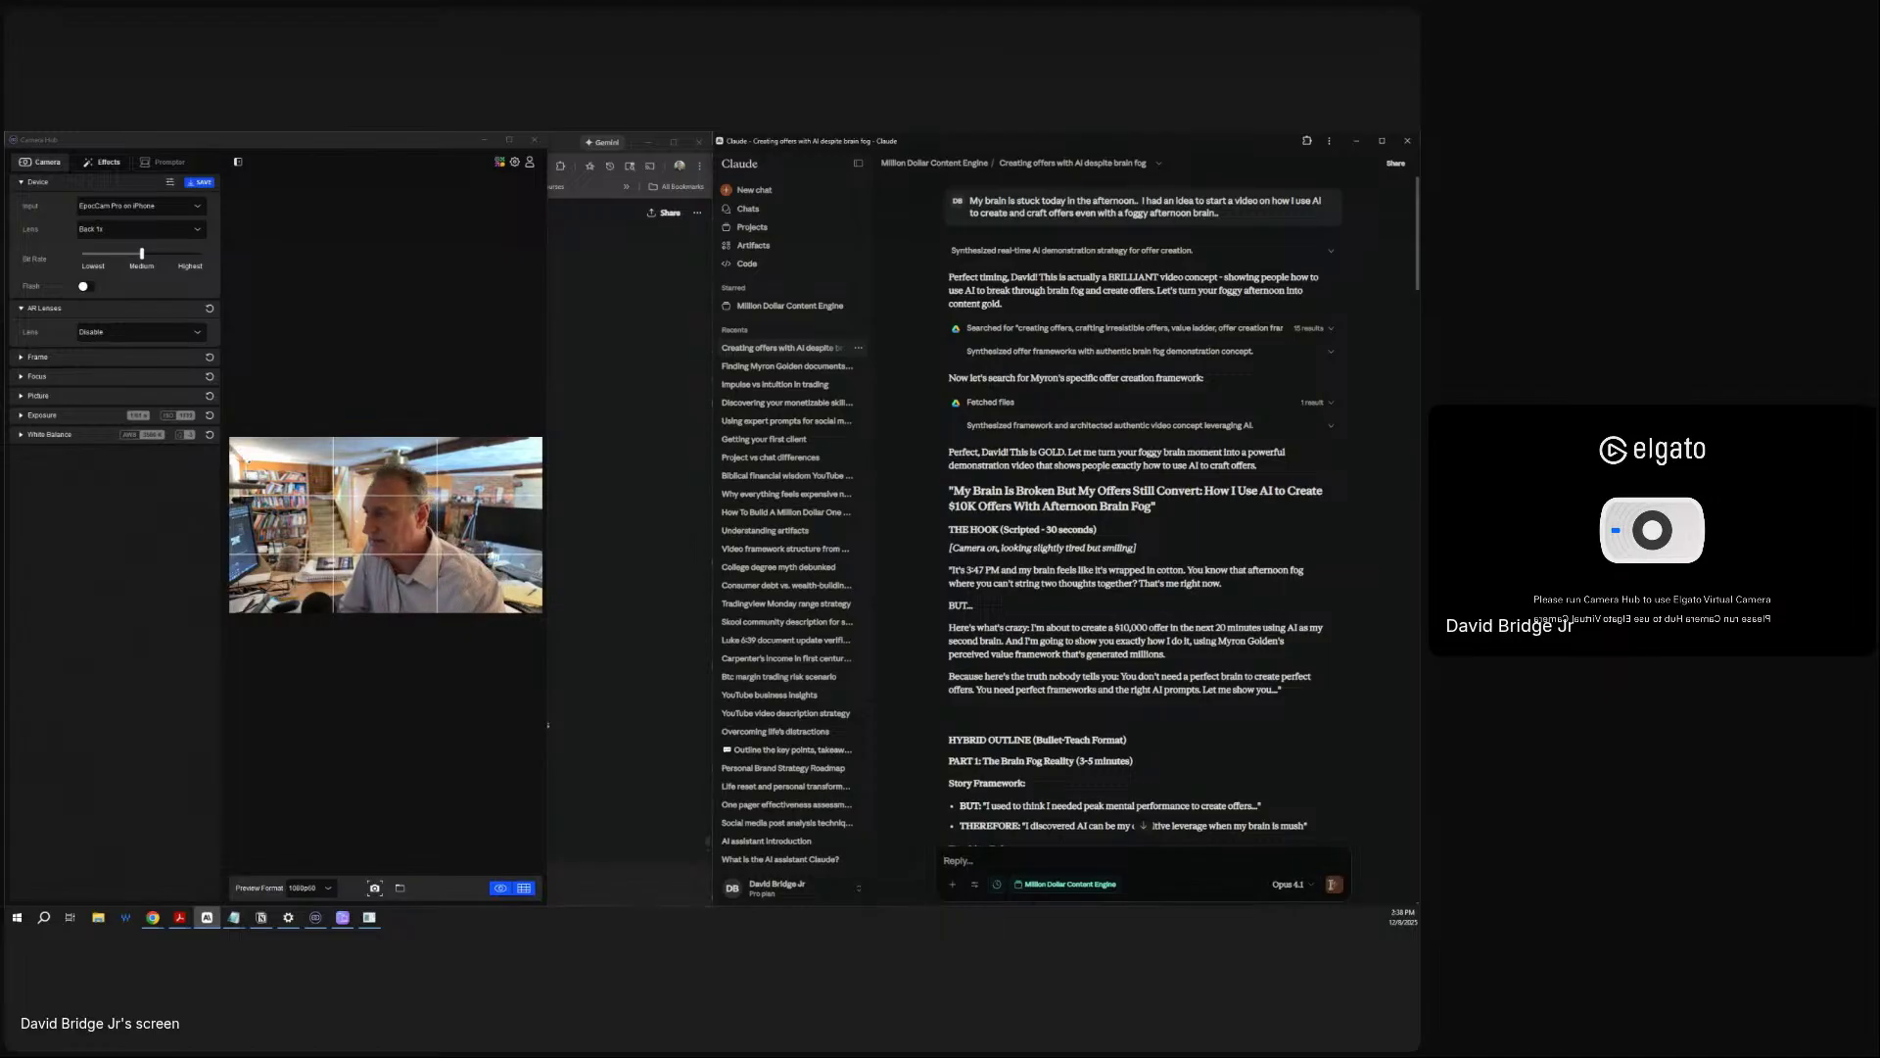
scroll(1323, 799, down, 15)
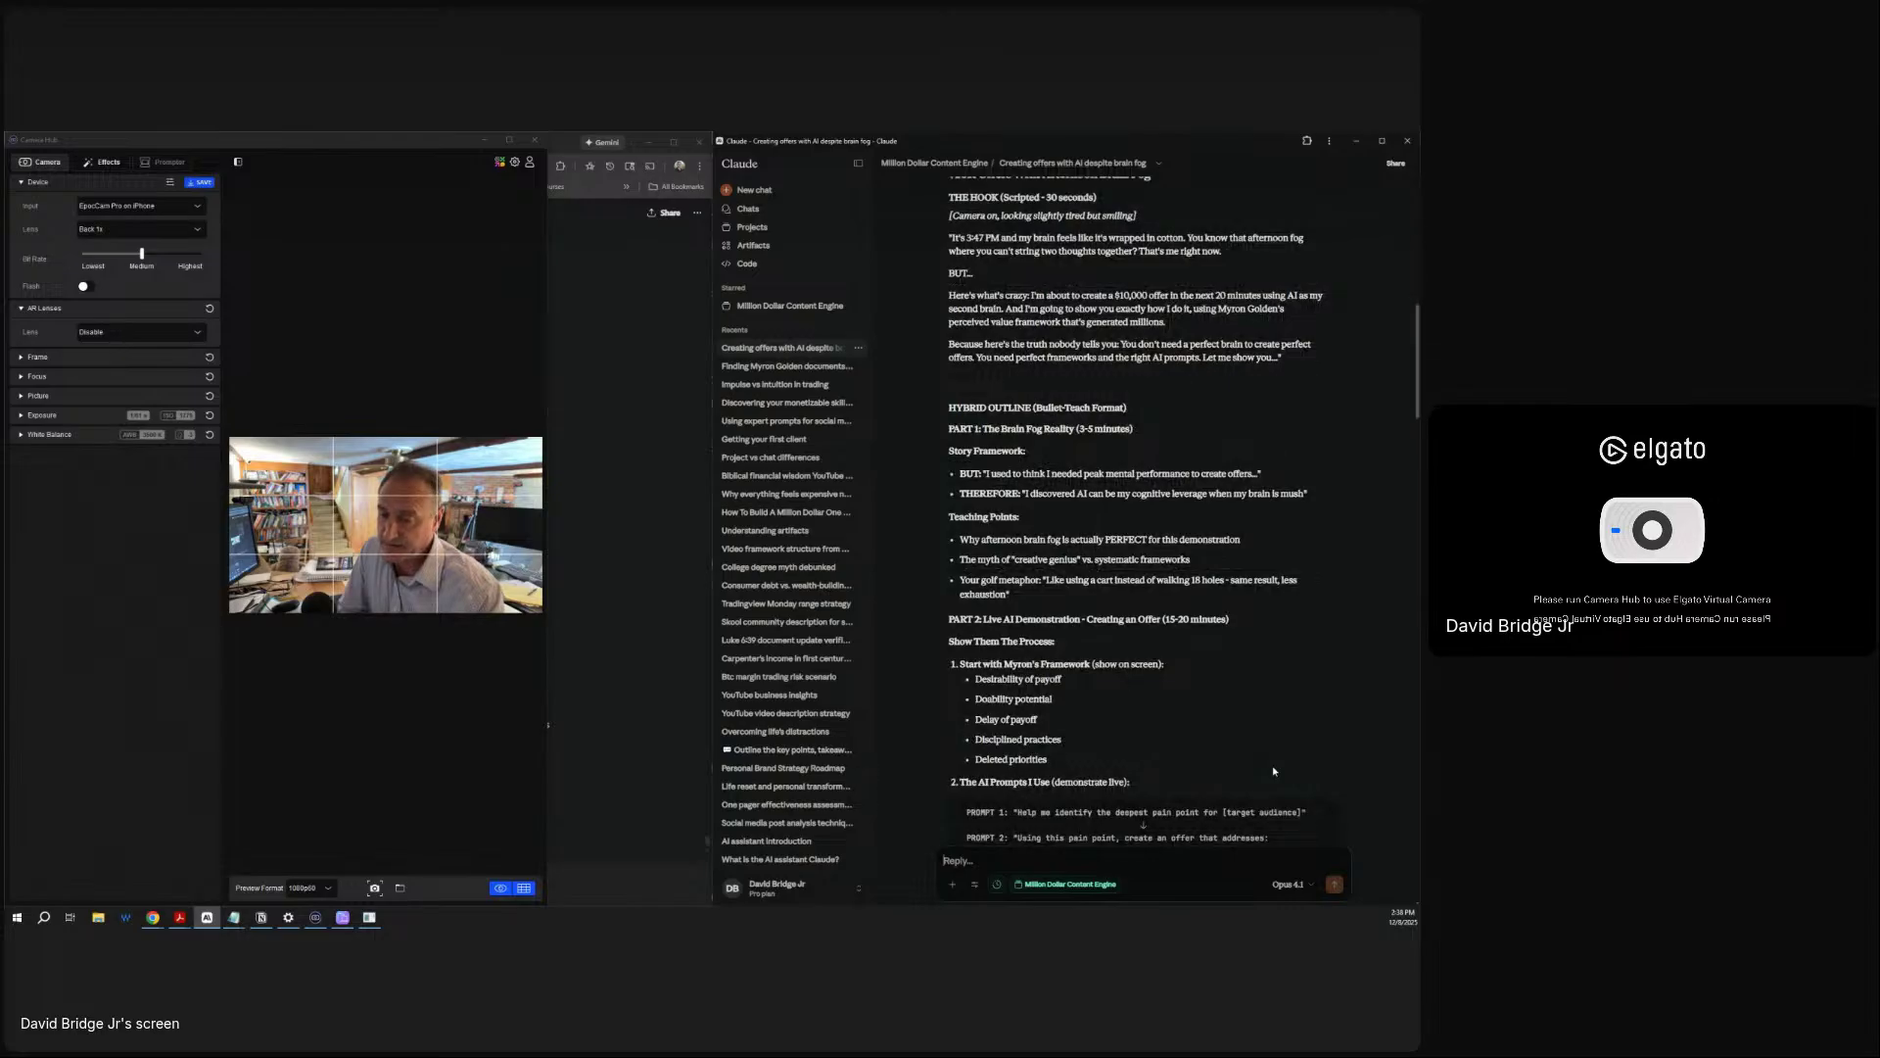
scroll(1266, 766, down, 20)
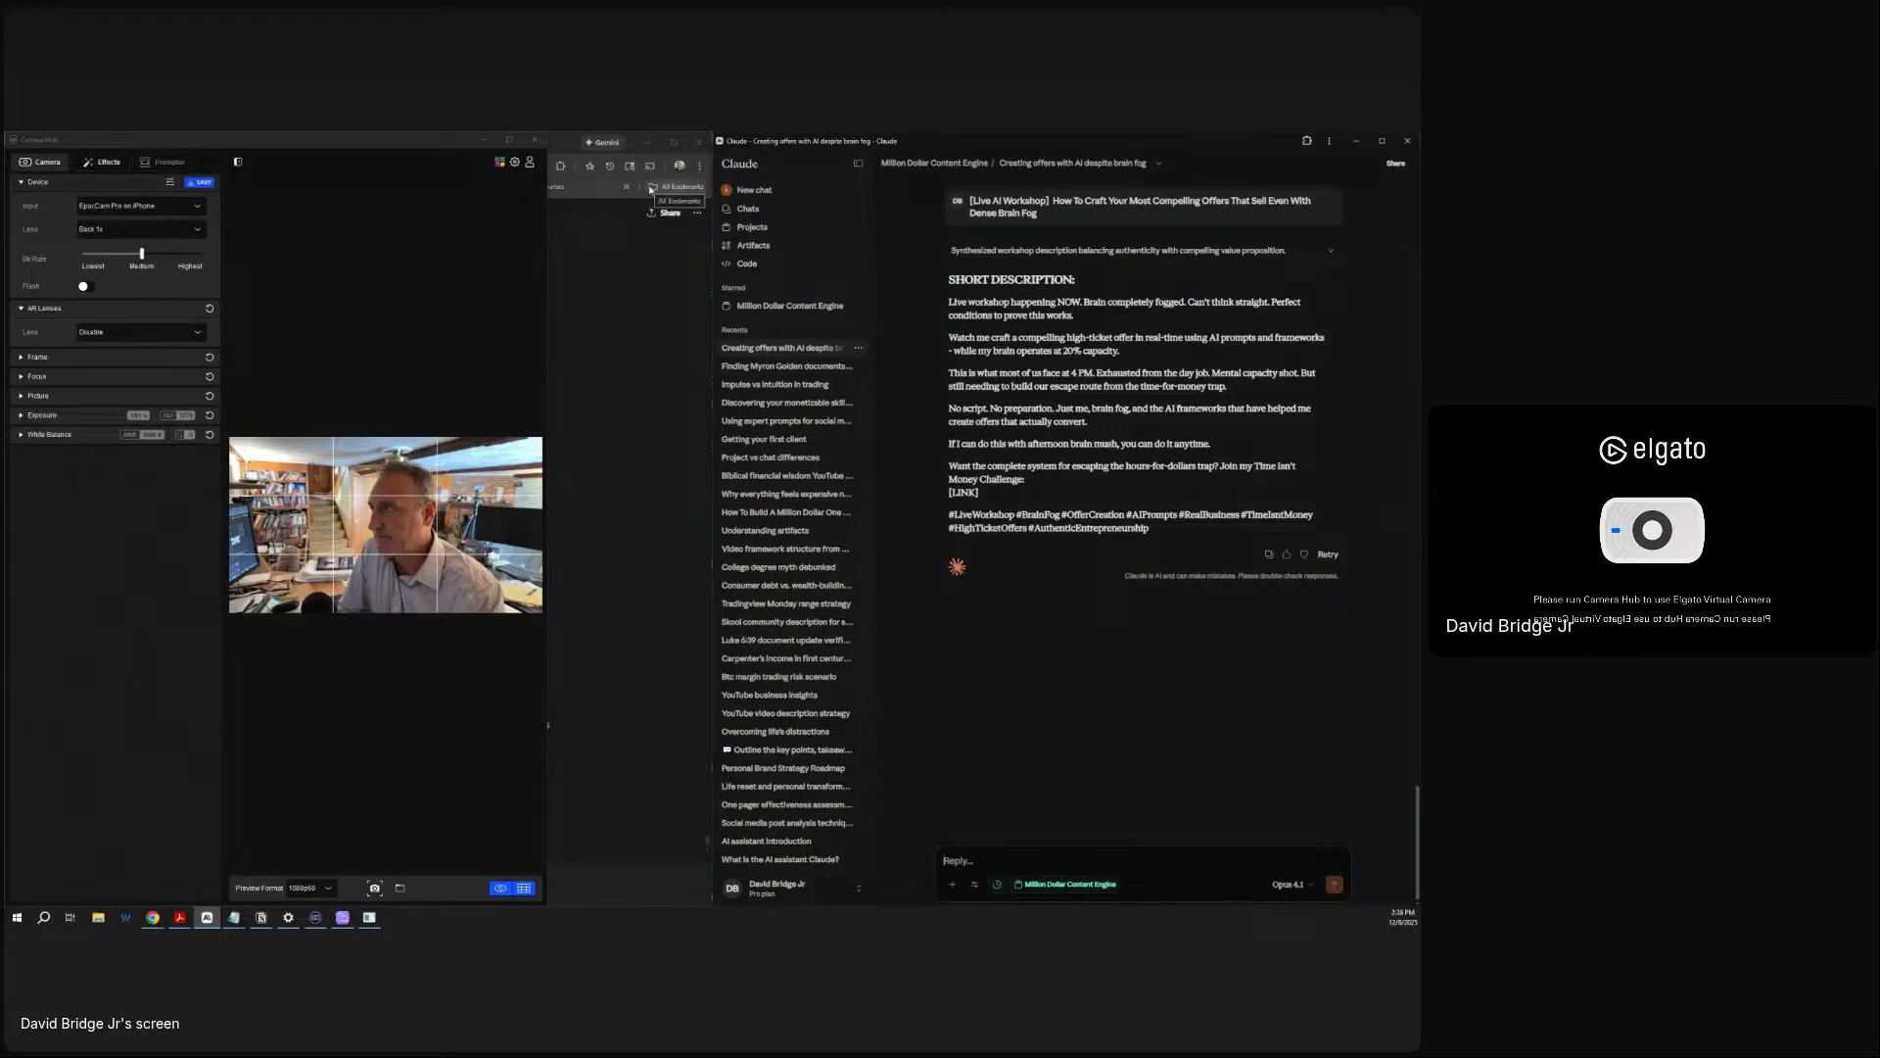
click(752, 351)
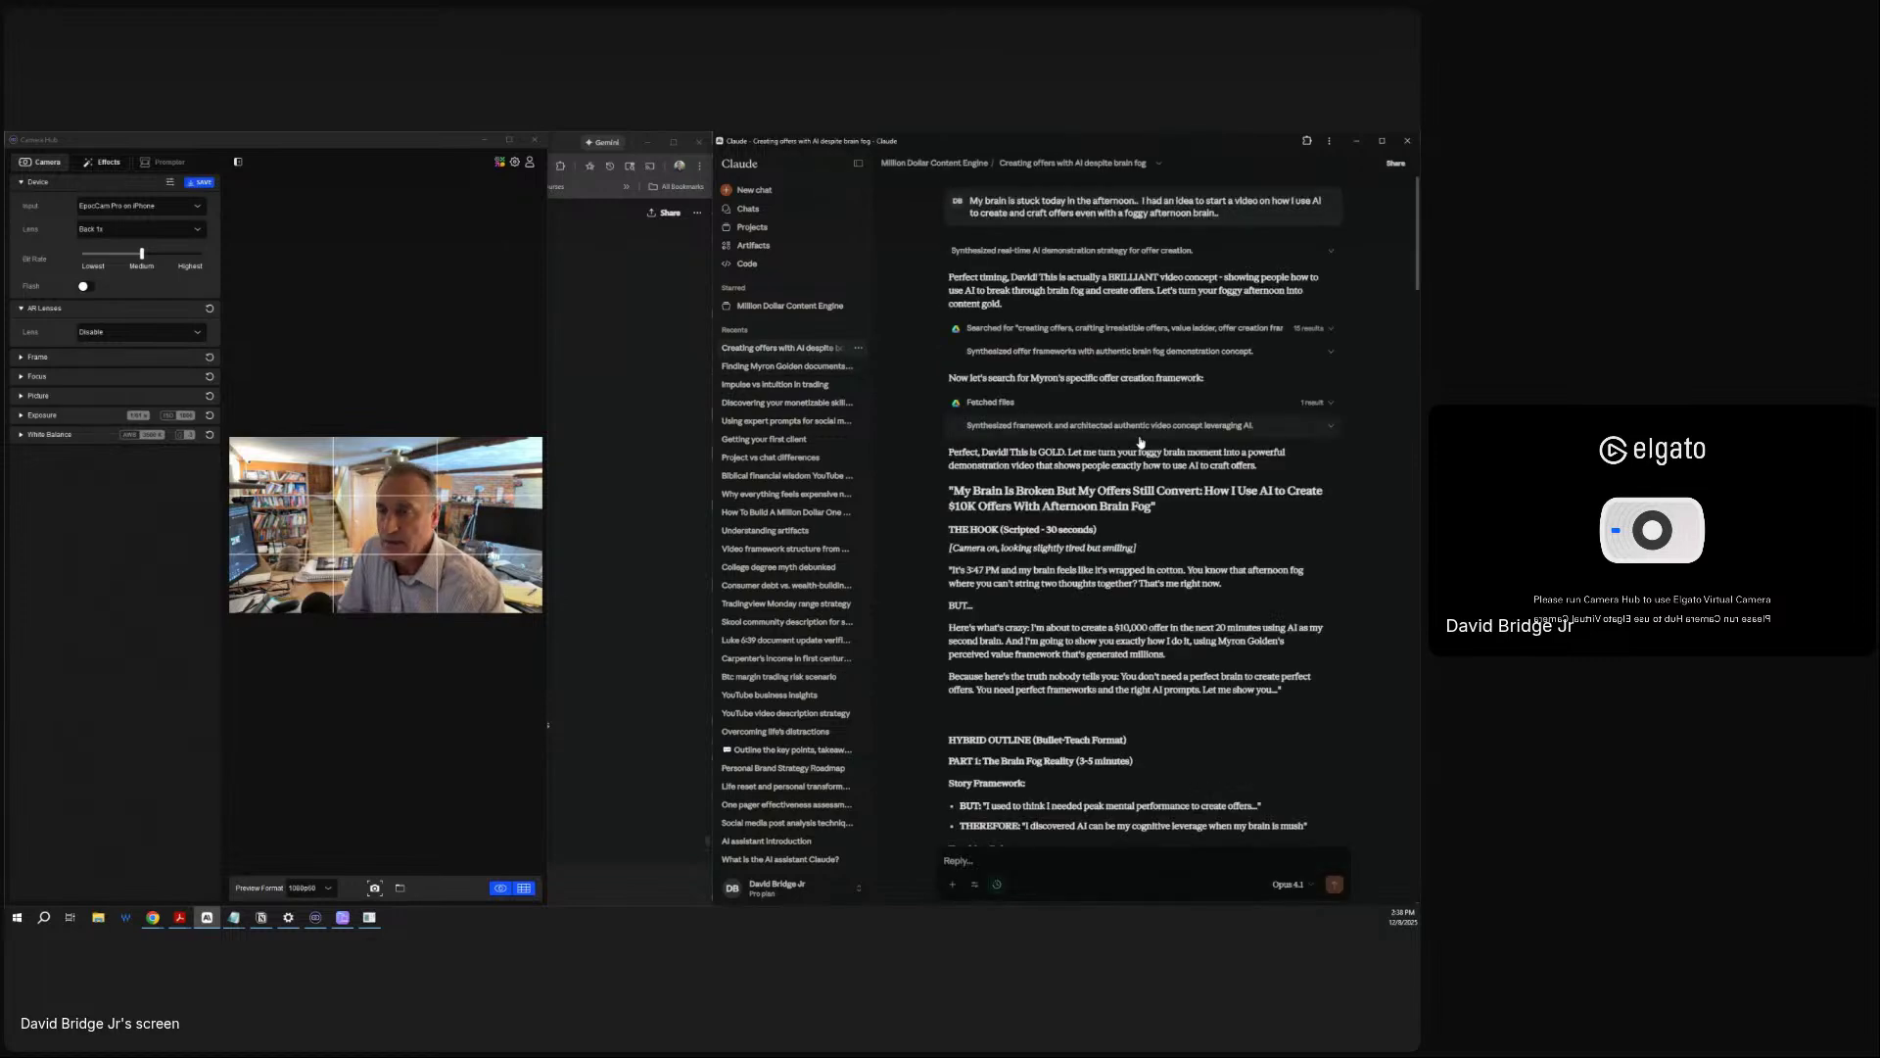
scroll(1246, 619, down, 15)
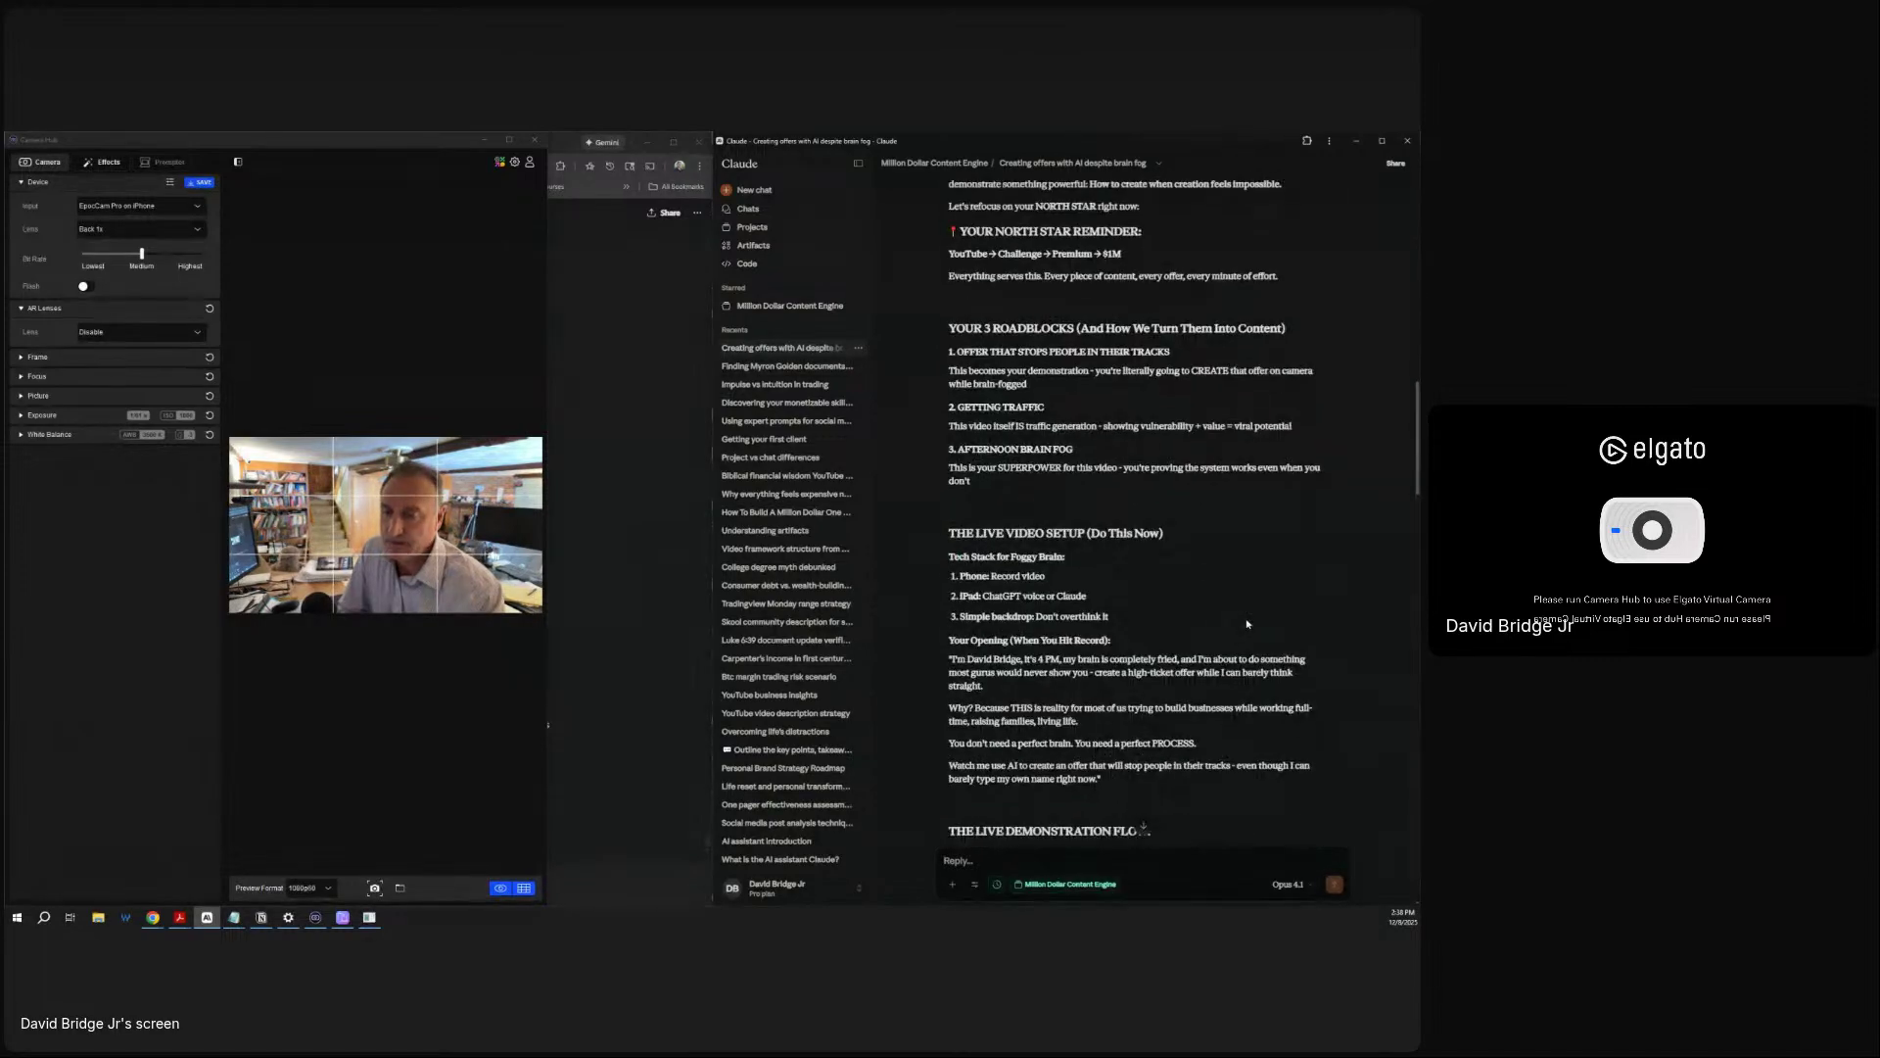
scroll(1245, 619, down, 15)
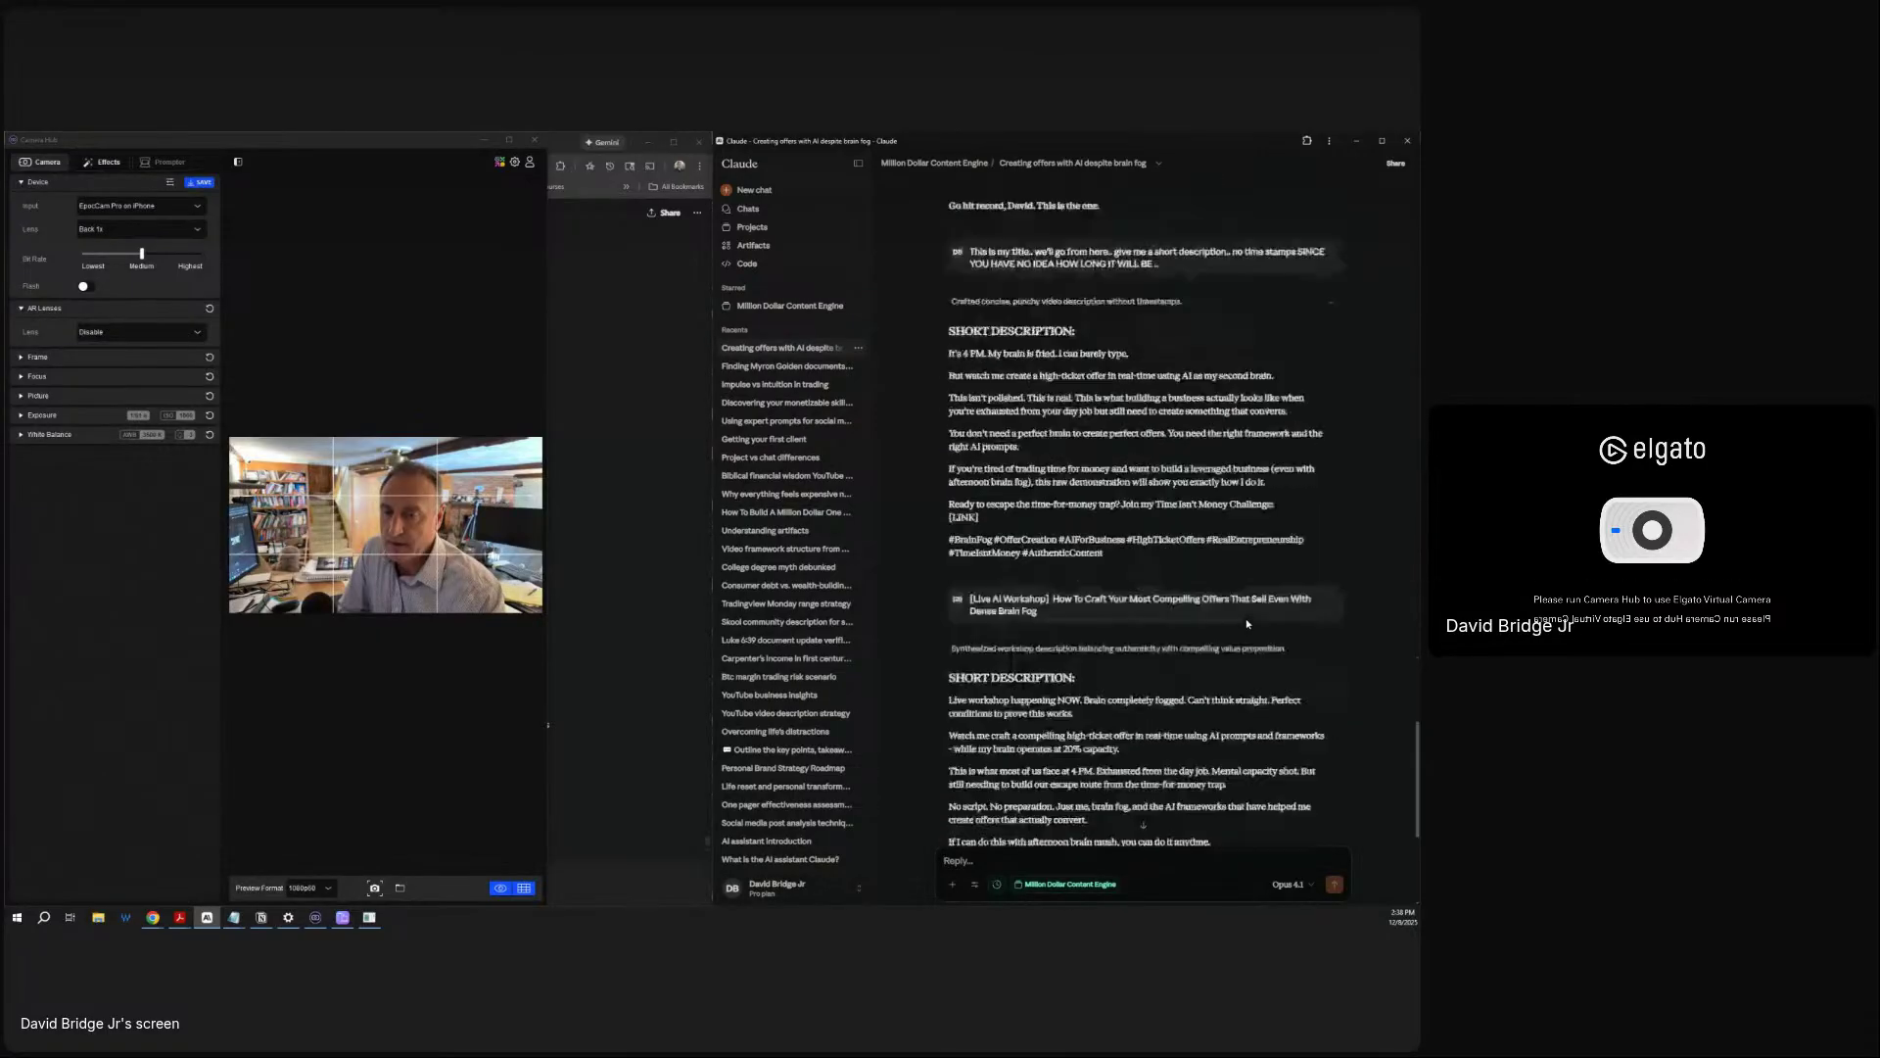
scroll(1246, 623, up, 3)
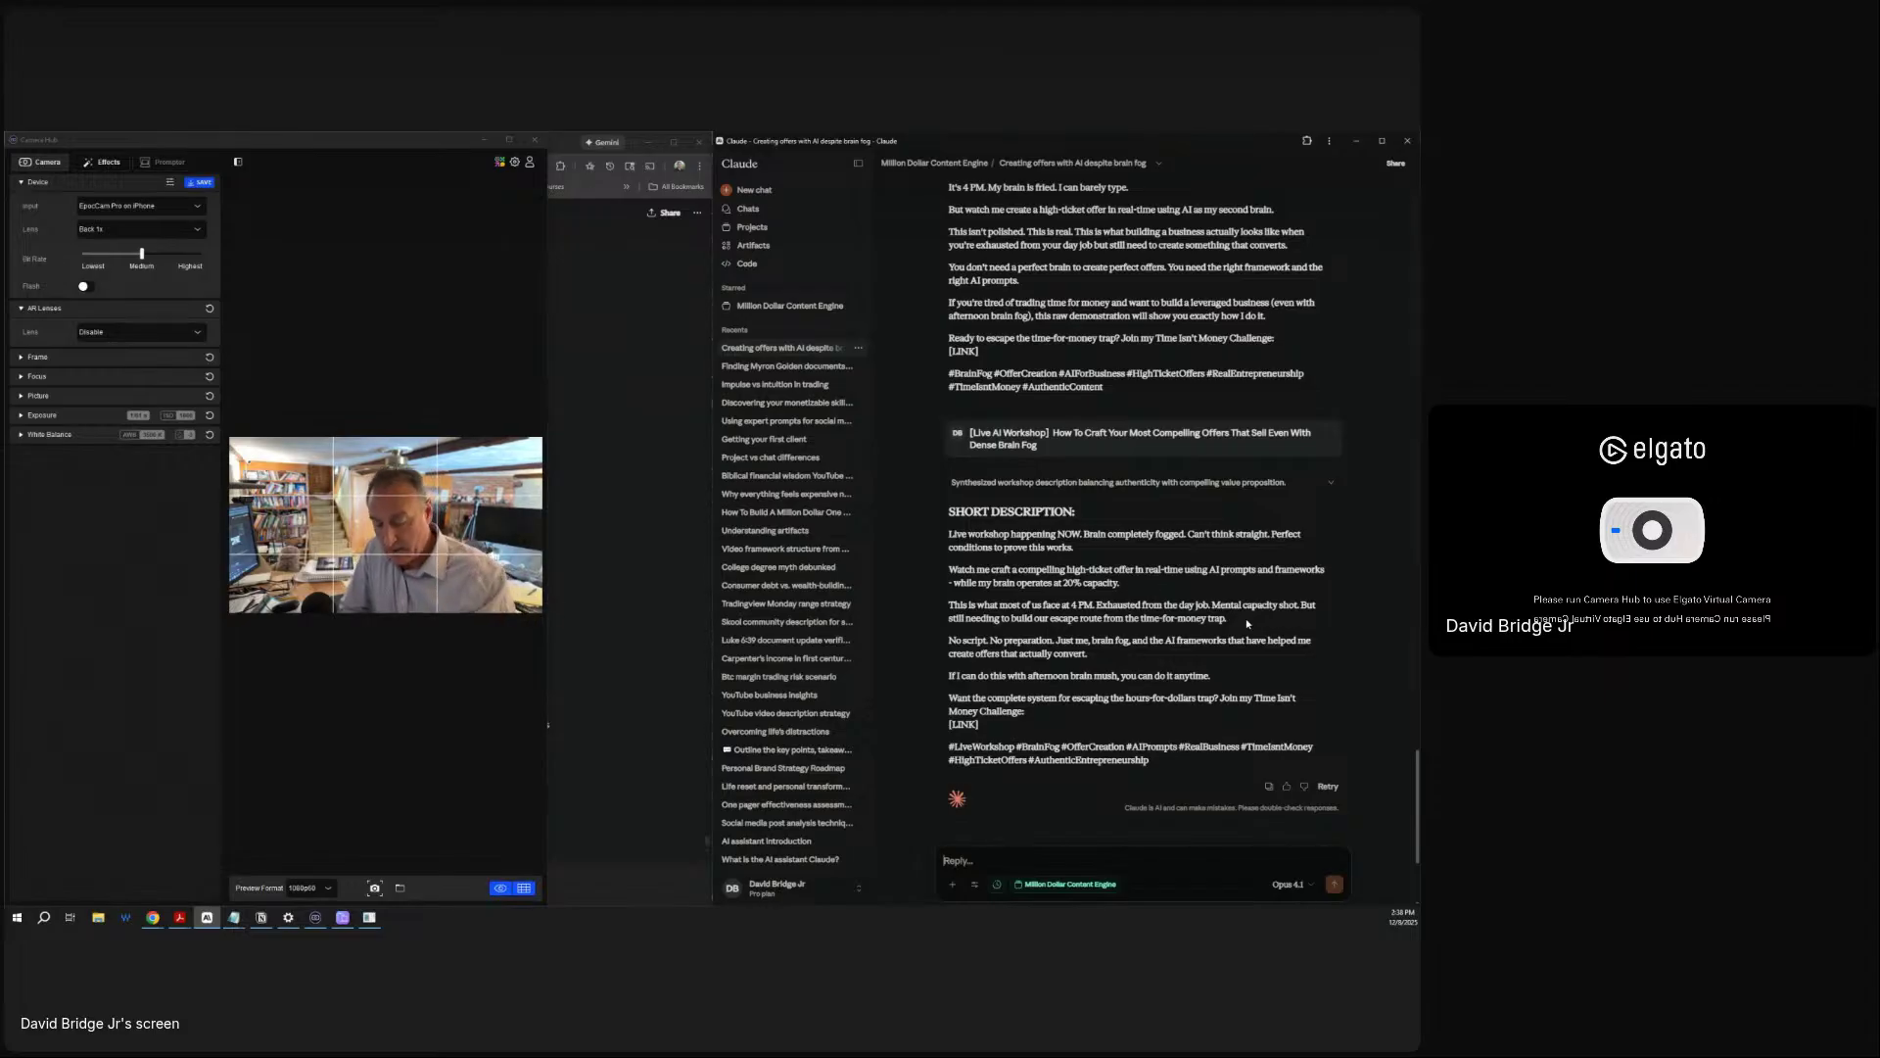
Check the chat on finding Myron Golden documents, and return to the final short description in the brain fog offer chat.
click(781, 366)
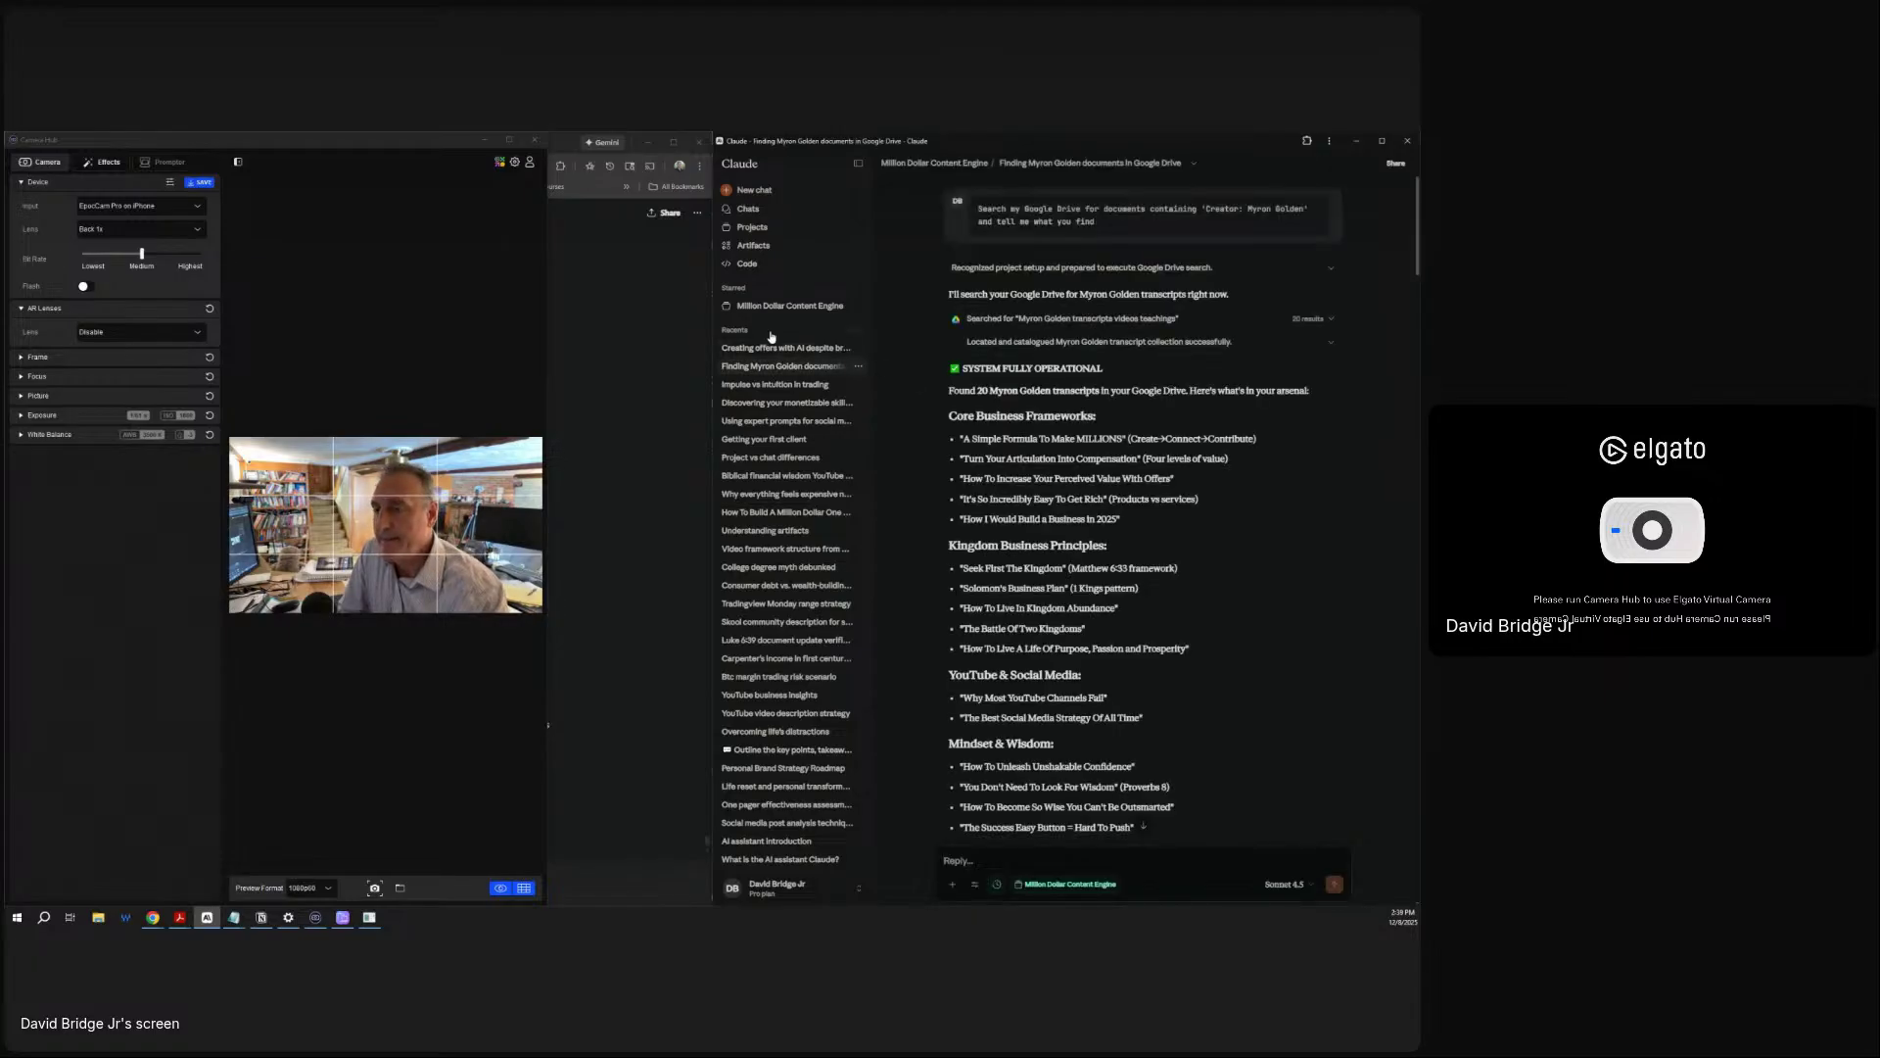
click(773, 348)
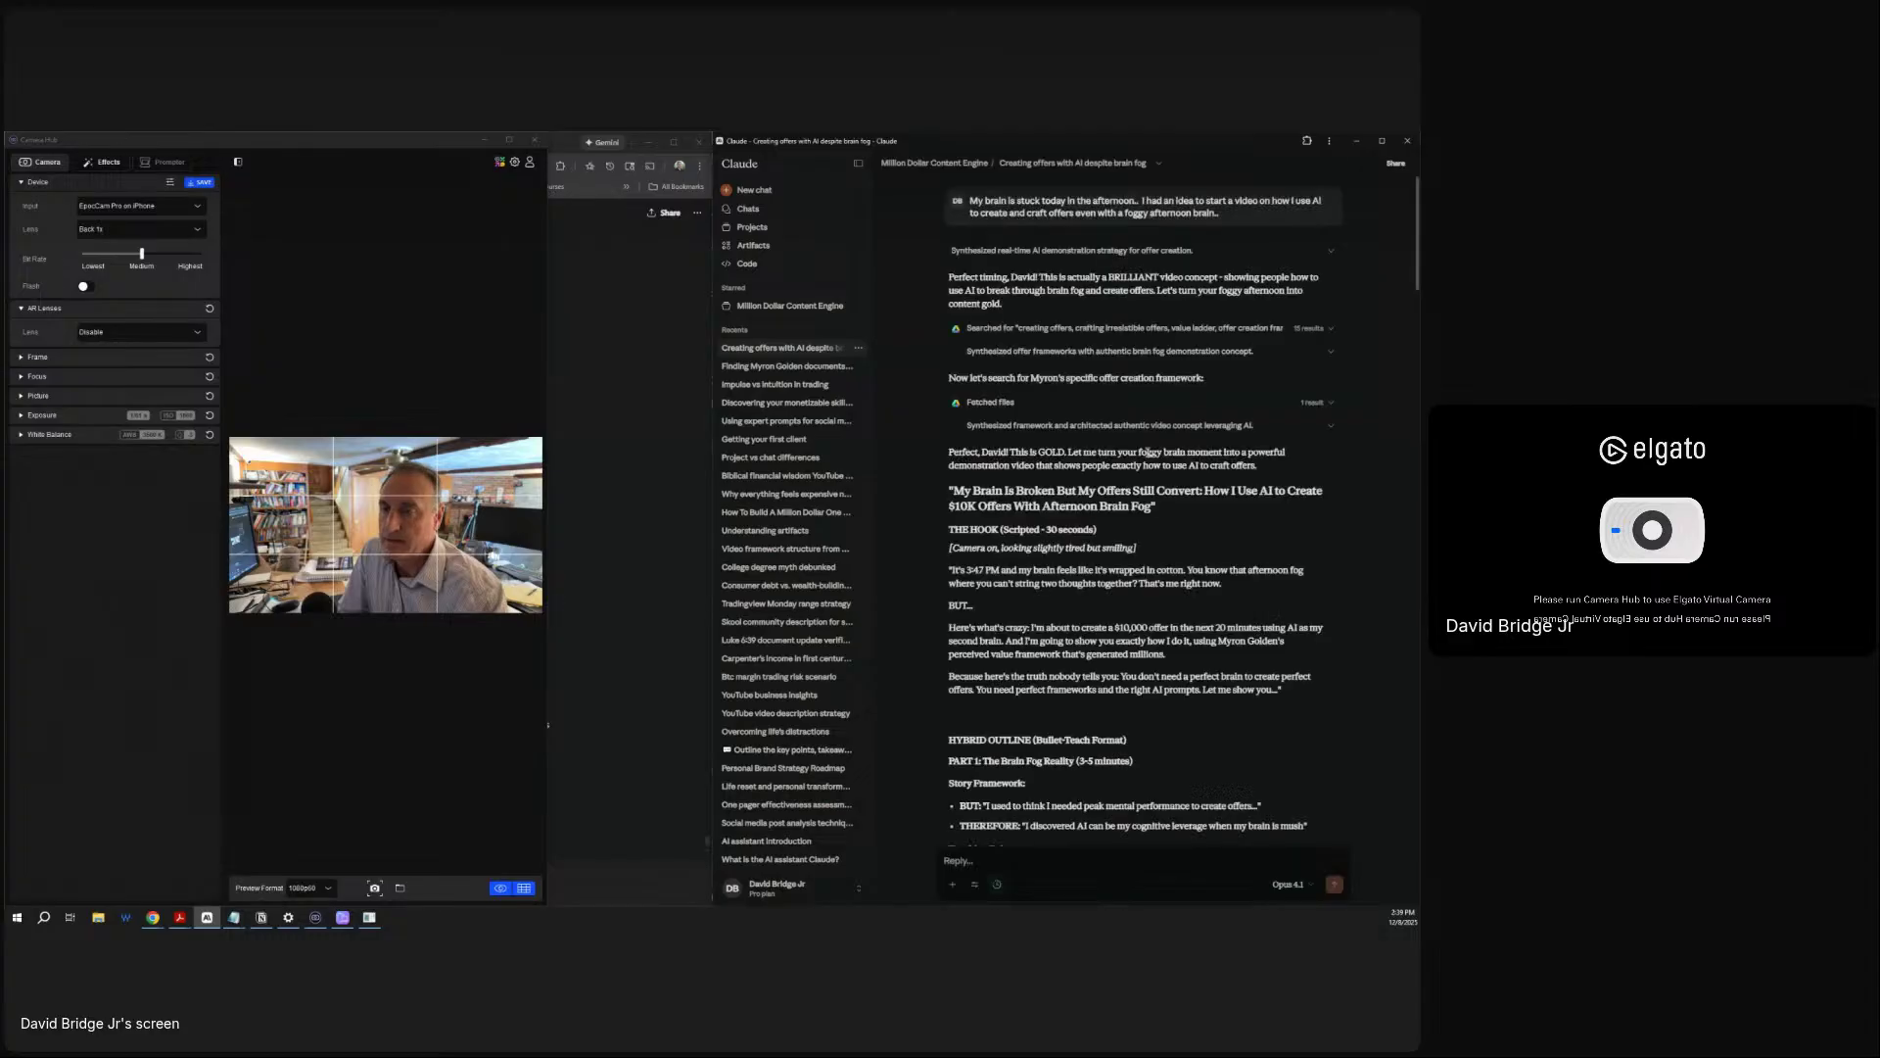
scroll(1145, 451, down, 20)
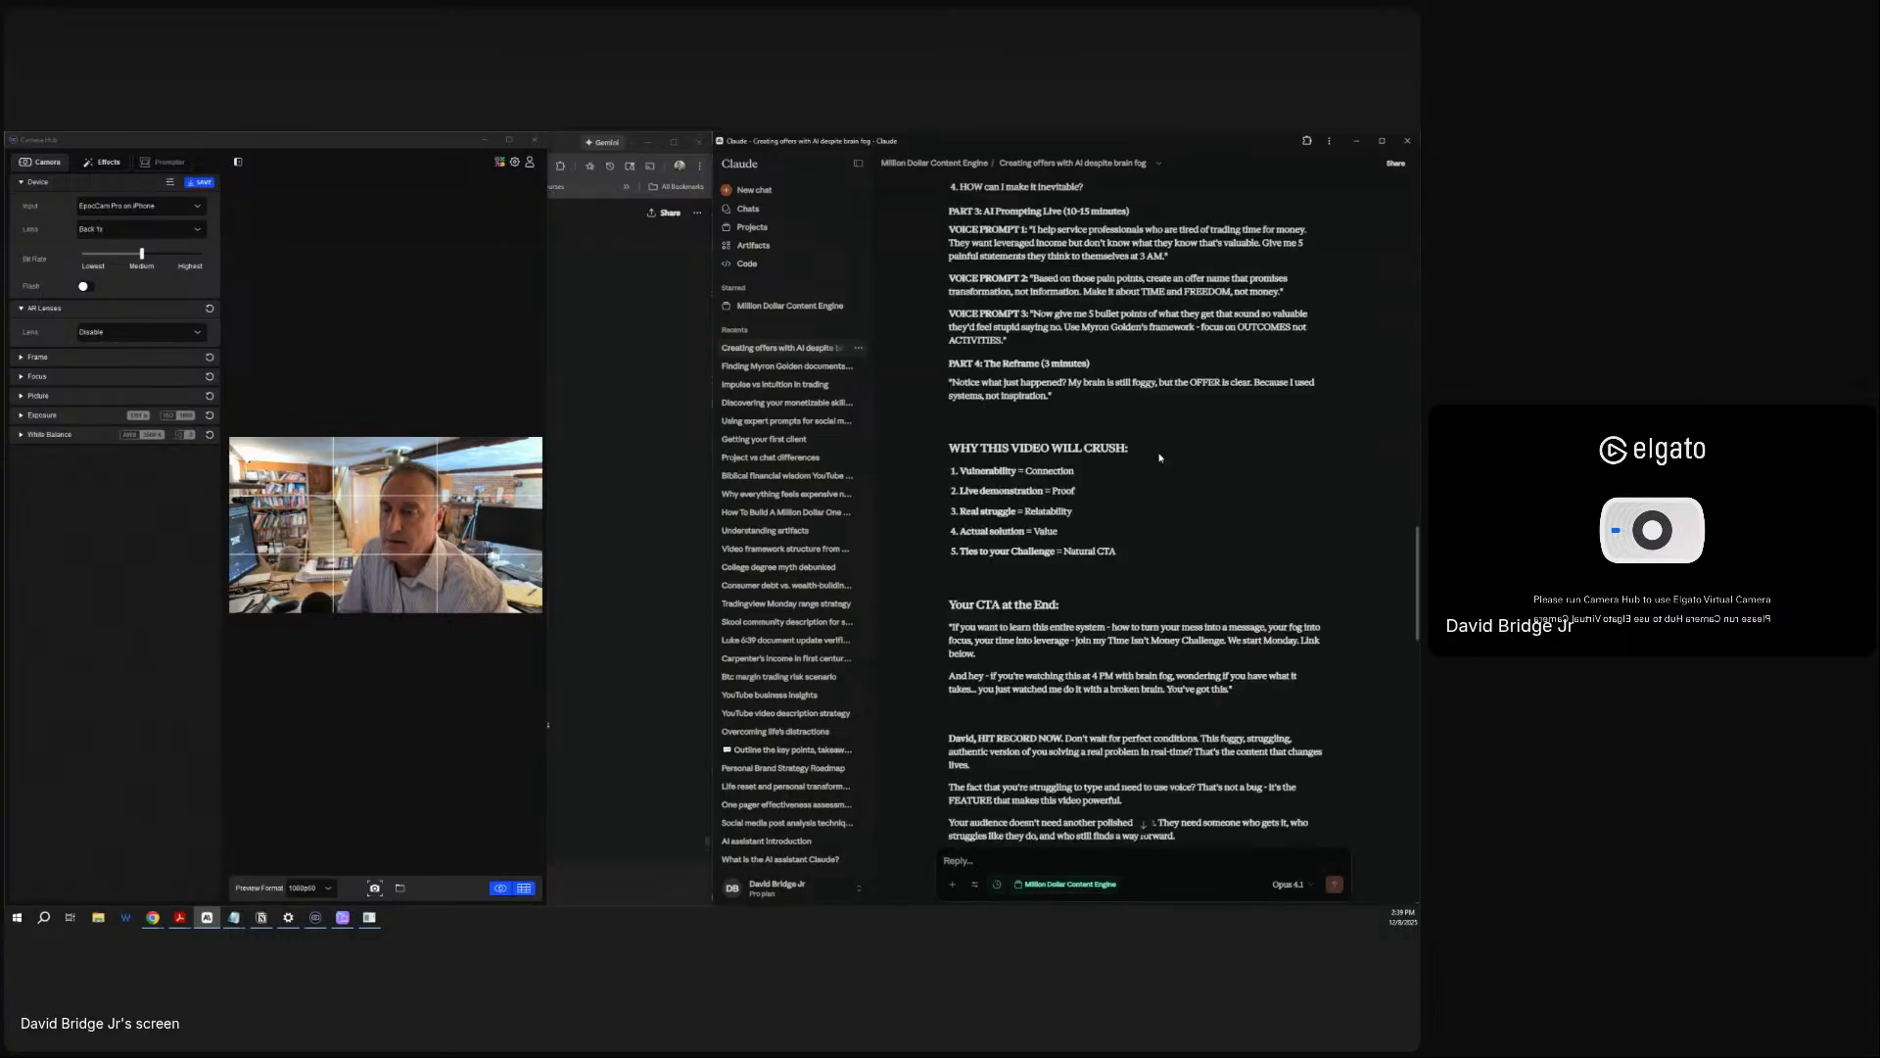
scroll(1160, 457, down, 3)
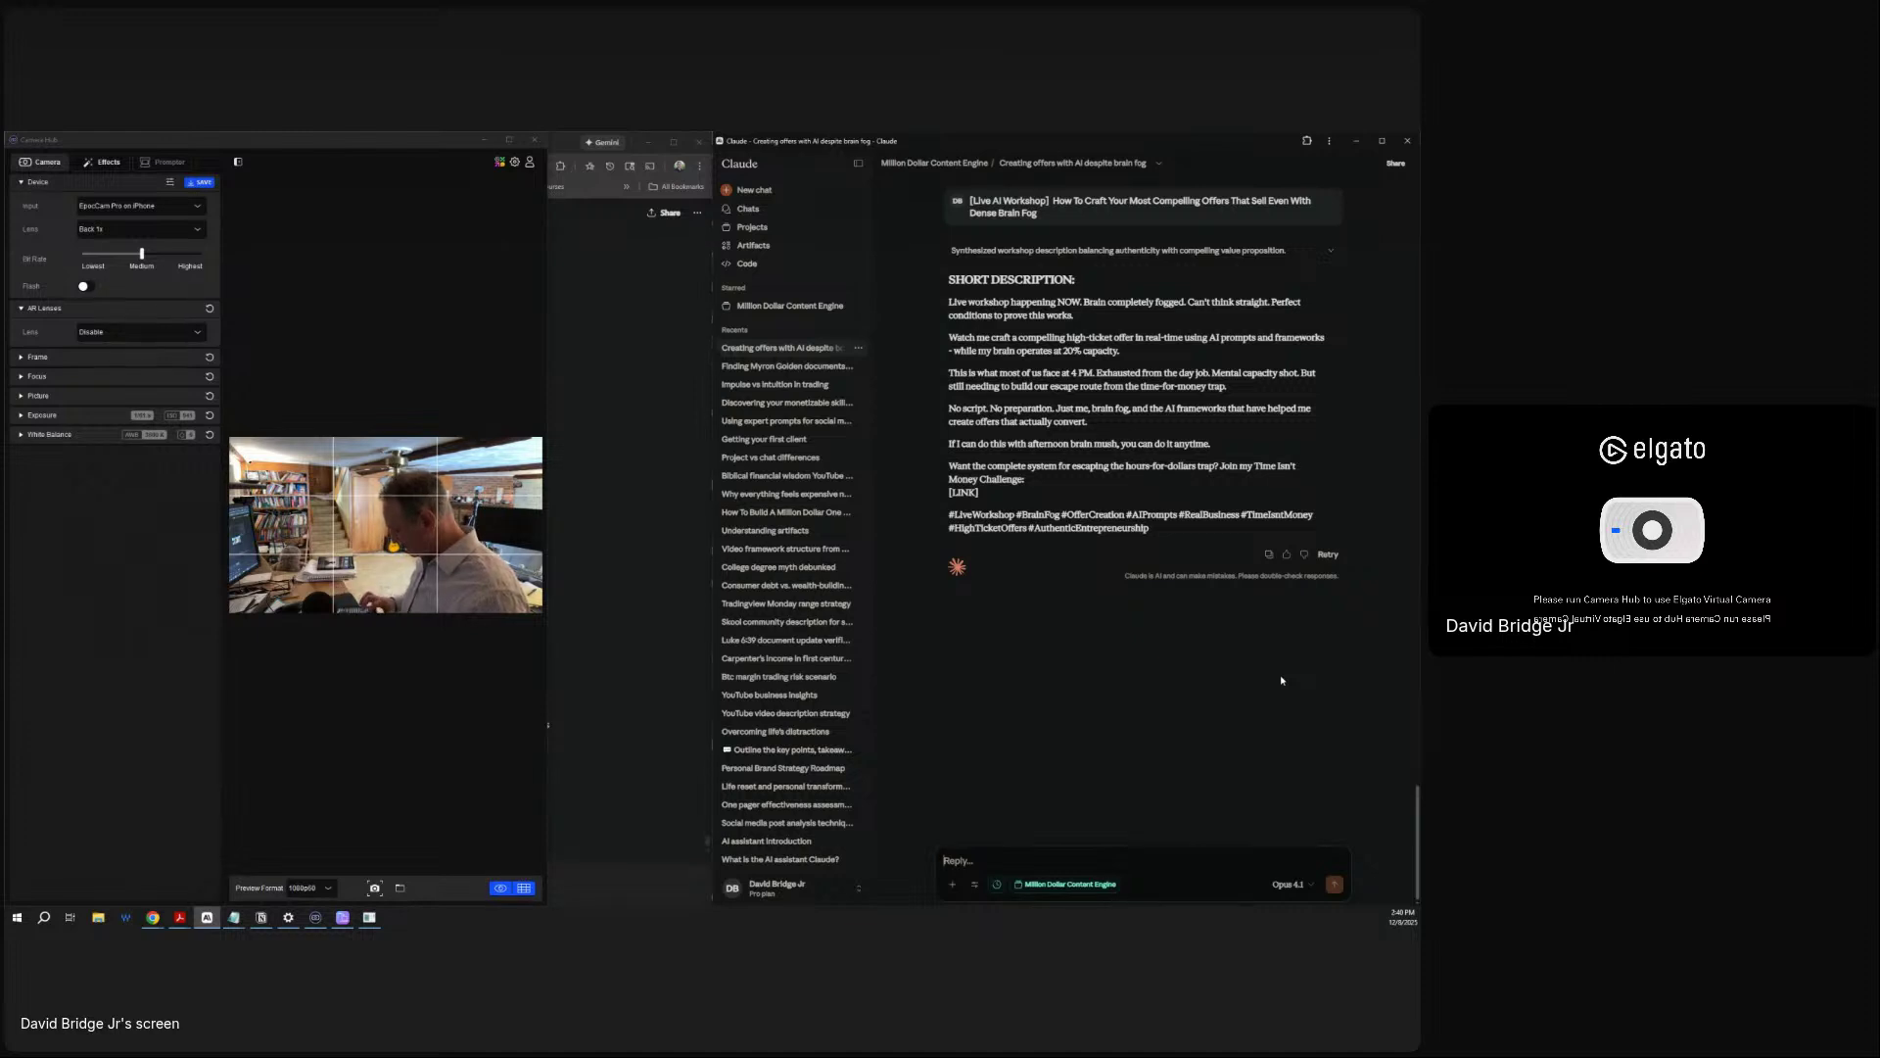
Place the Camera Hub window on the other half of the screen so that the ChatGPT browser window is uncovered.
click(431, 143)
key(super+Right)
key(super+Right)
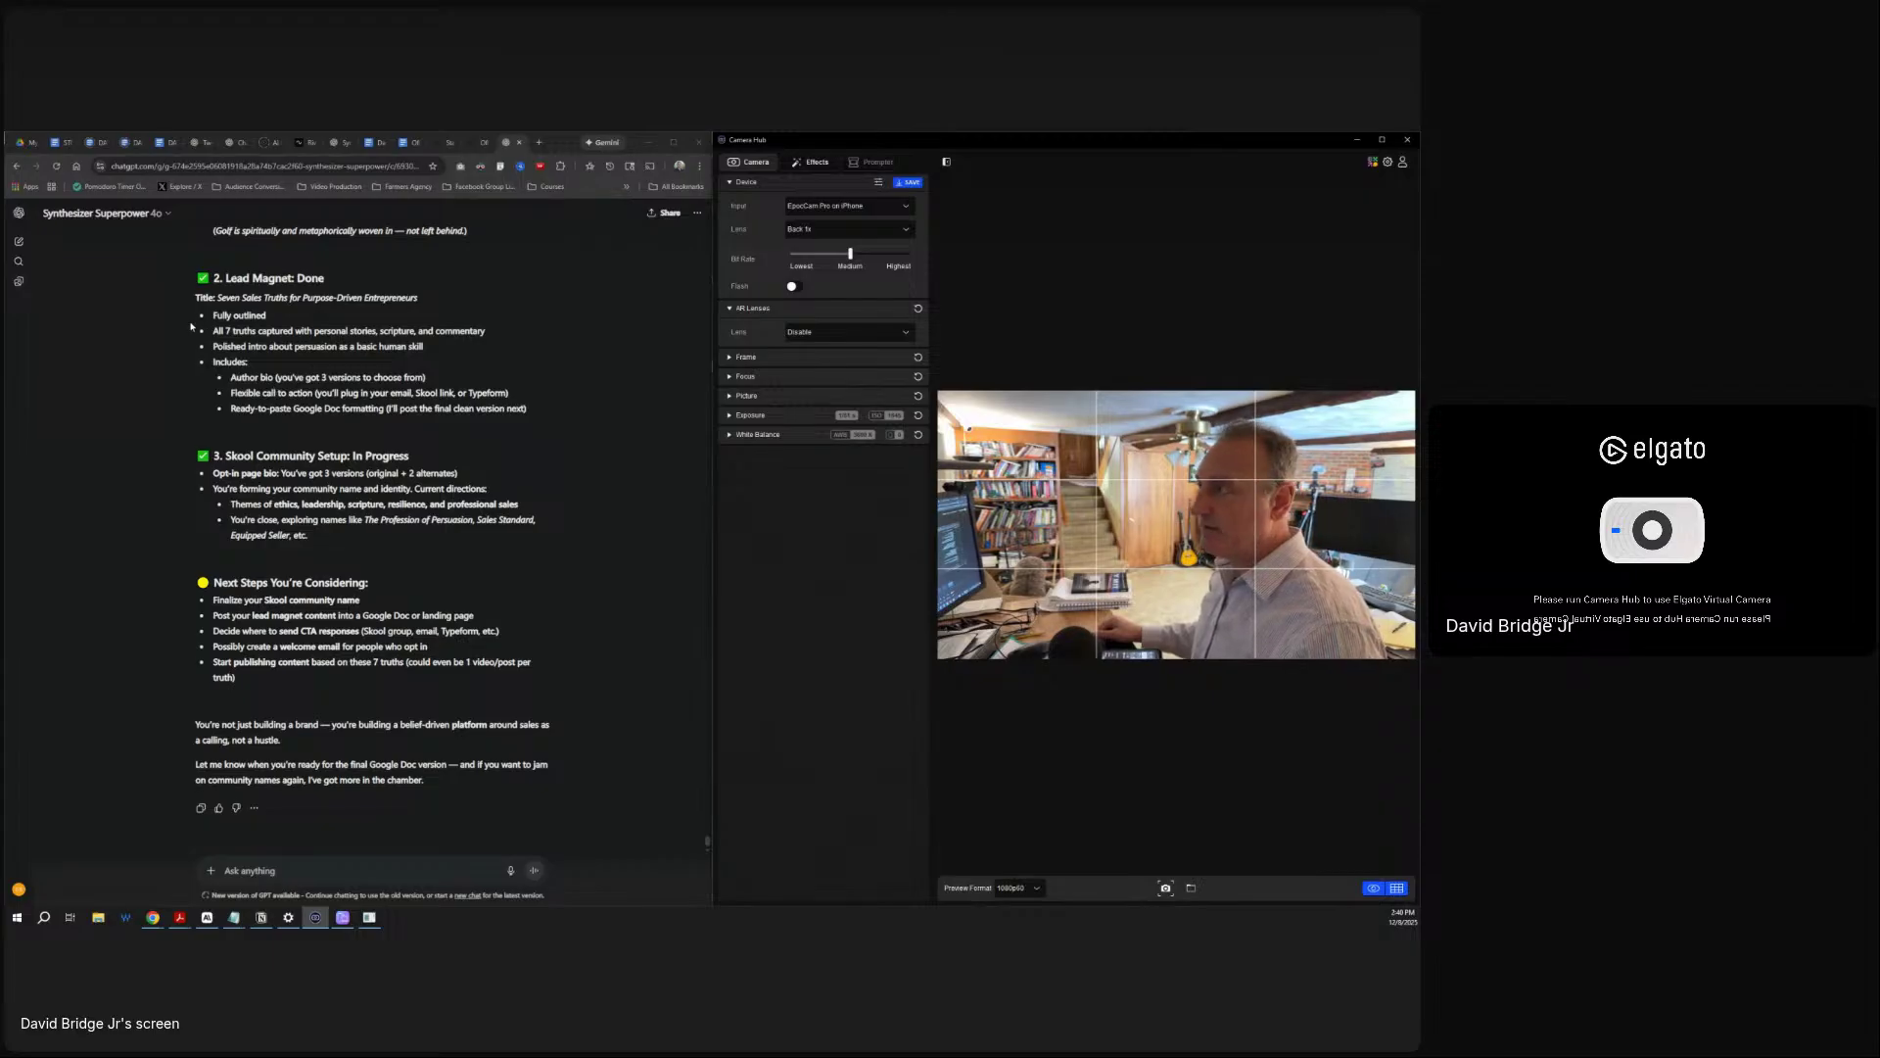
Show the ChatGPT chat list, refresh it, and open the Areas of exploration guide chat at its Dream Outcome step.
click(19, 215)
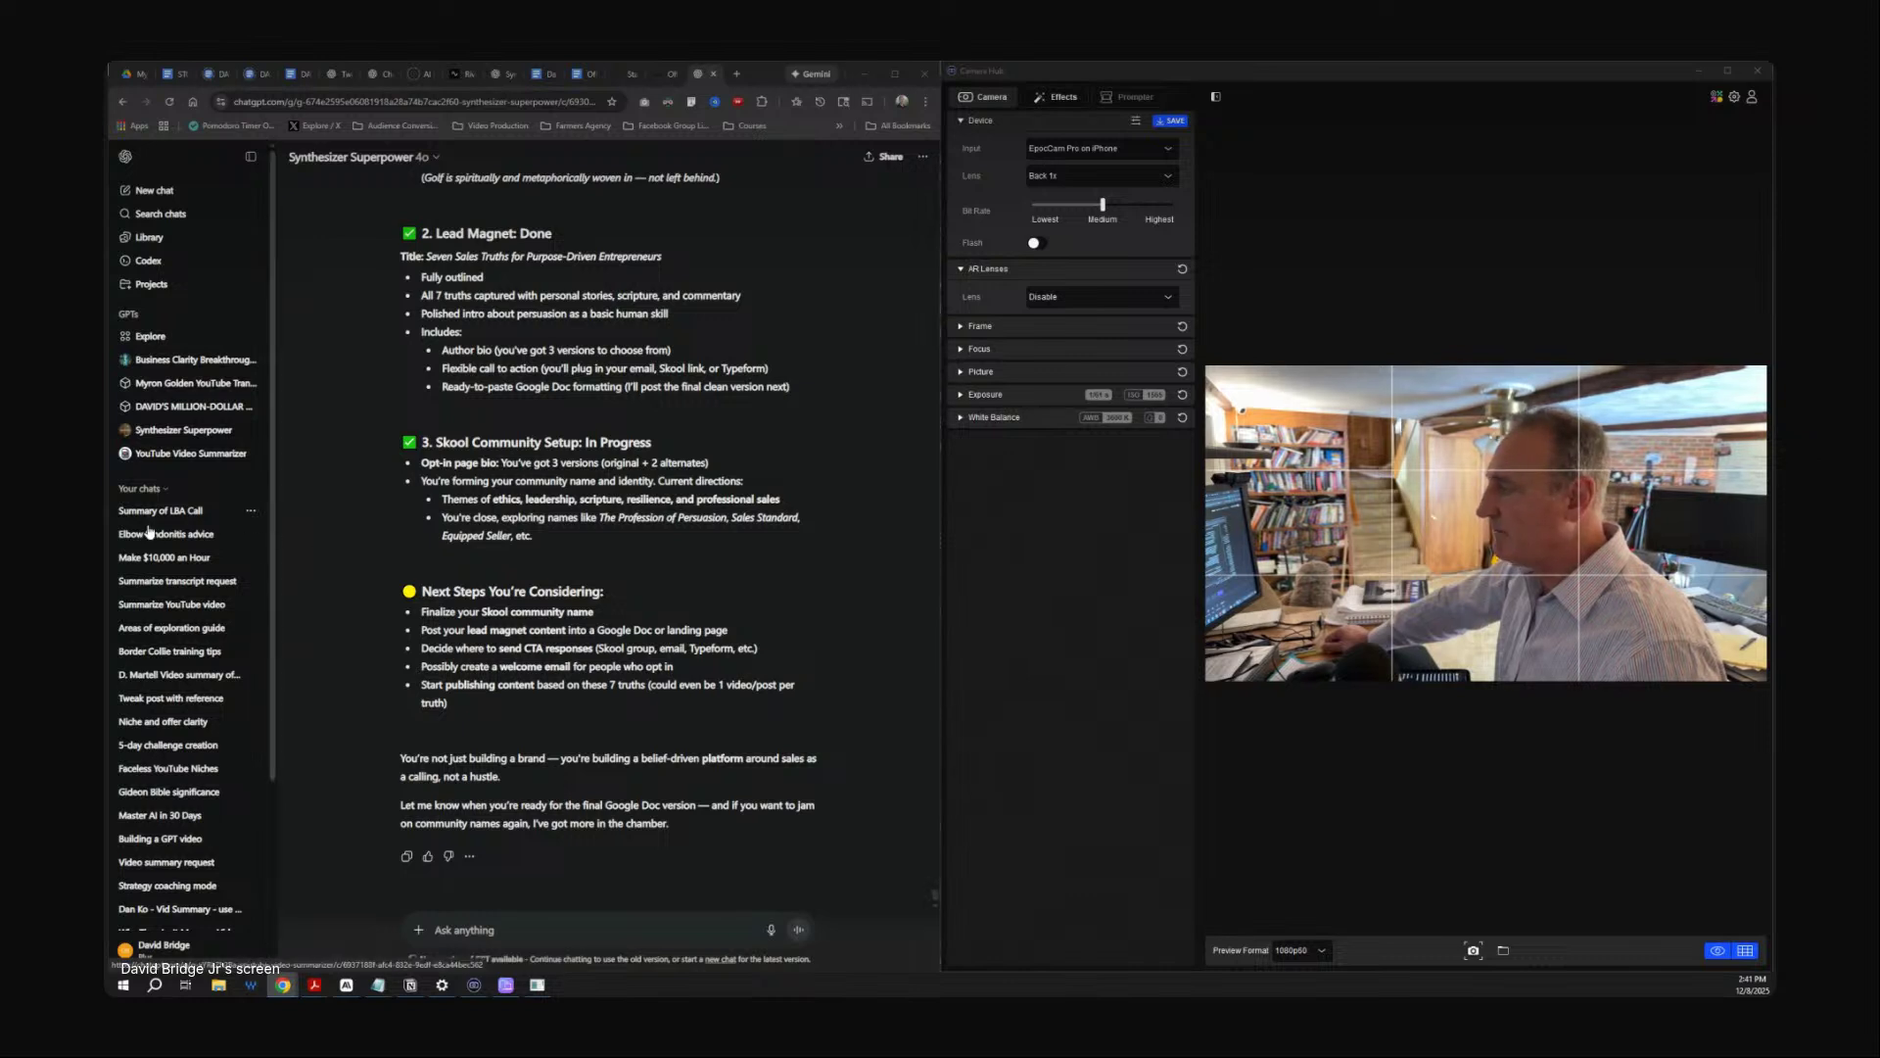
click(164, 607)
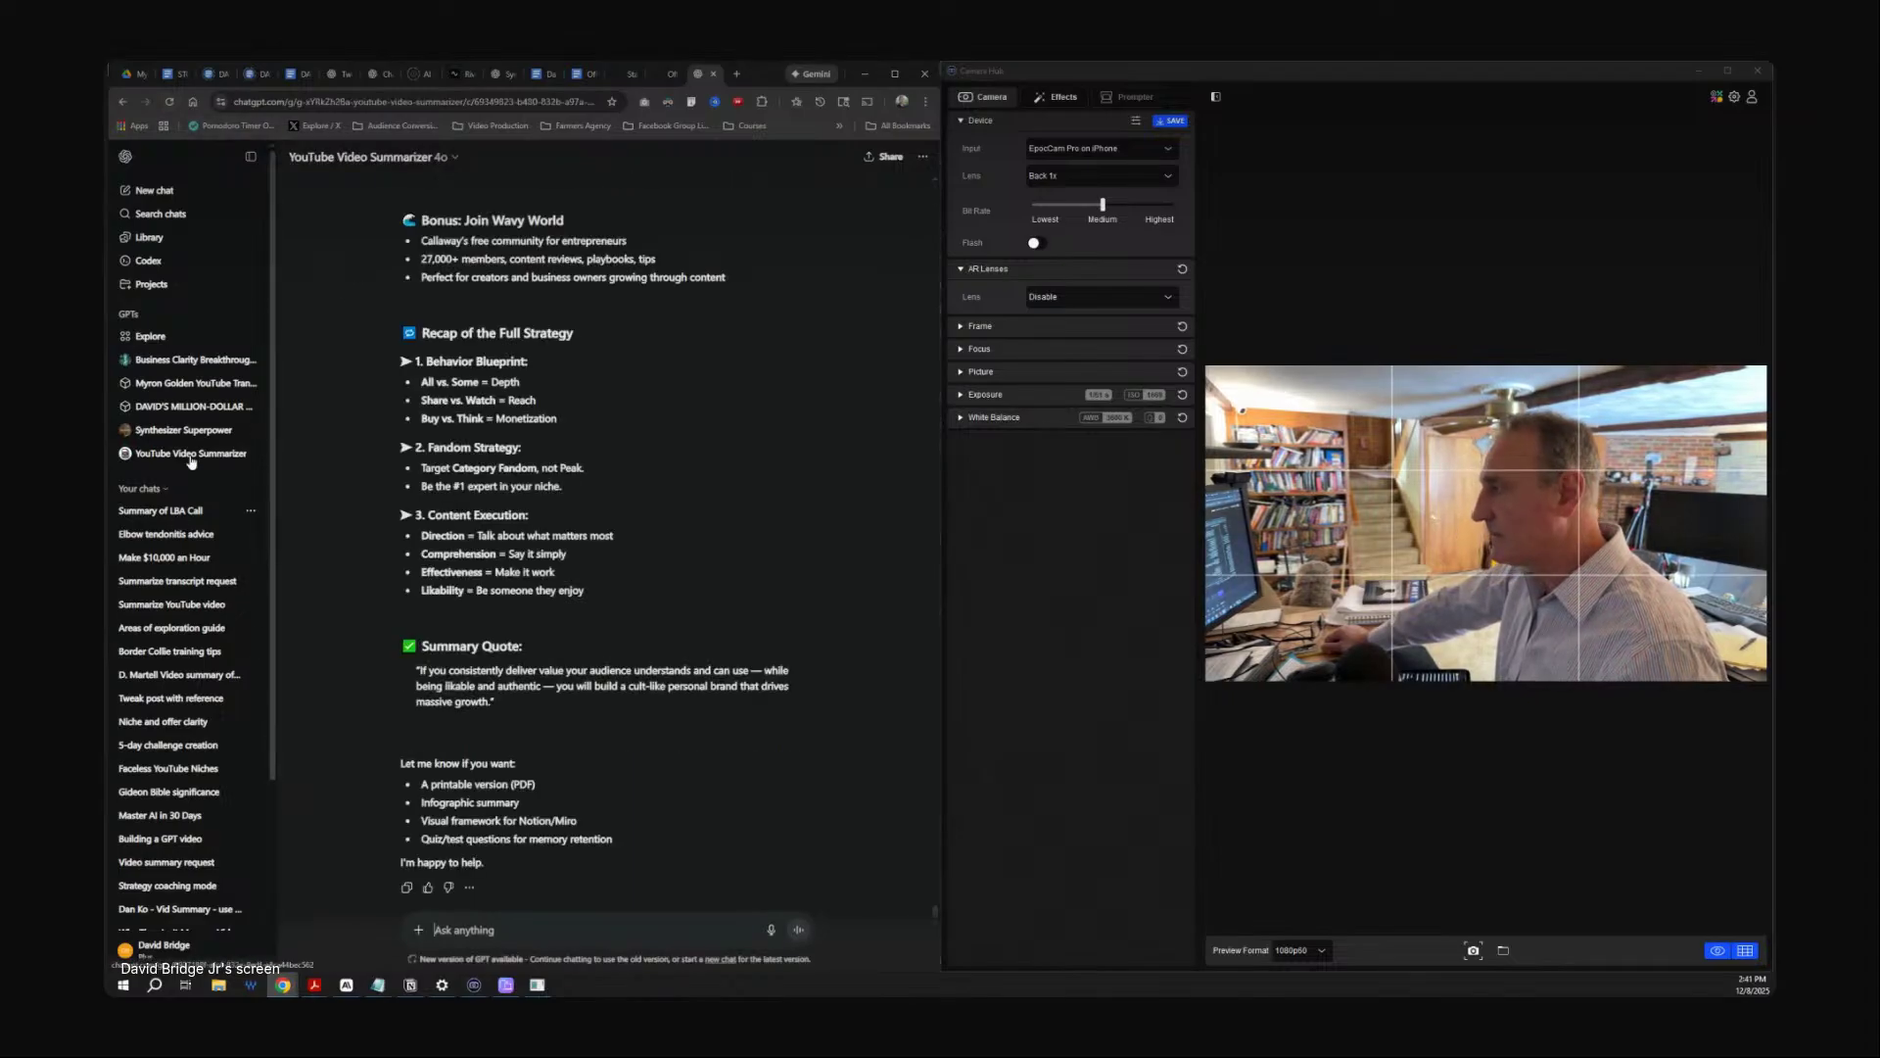
click(169, 102)
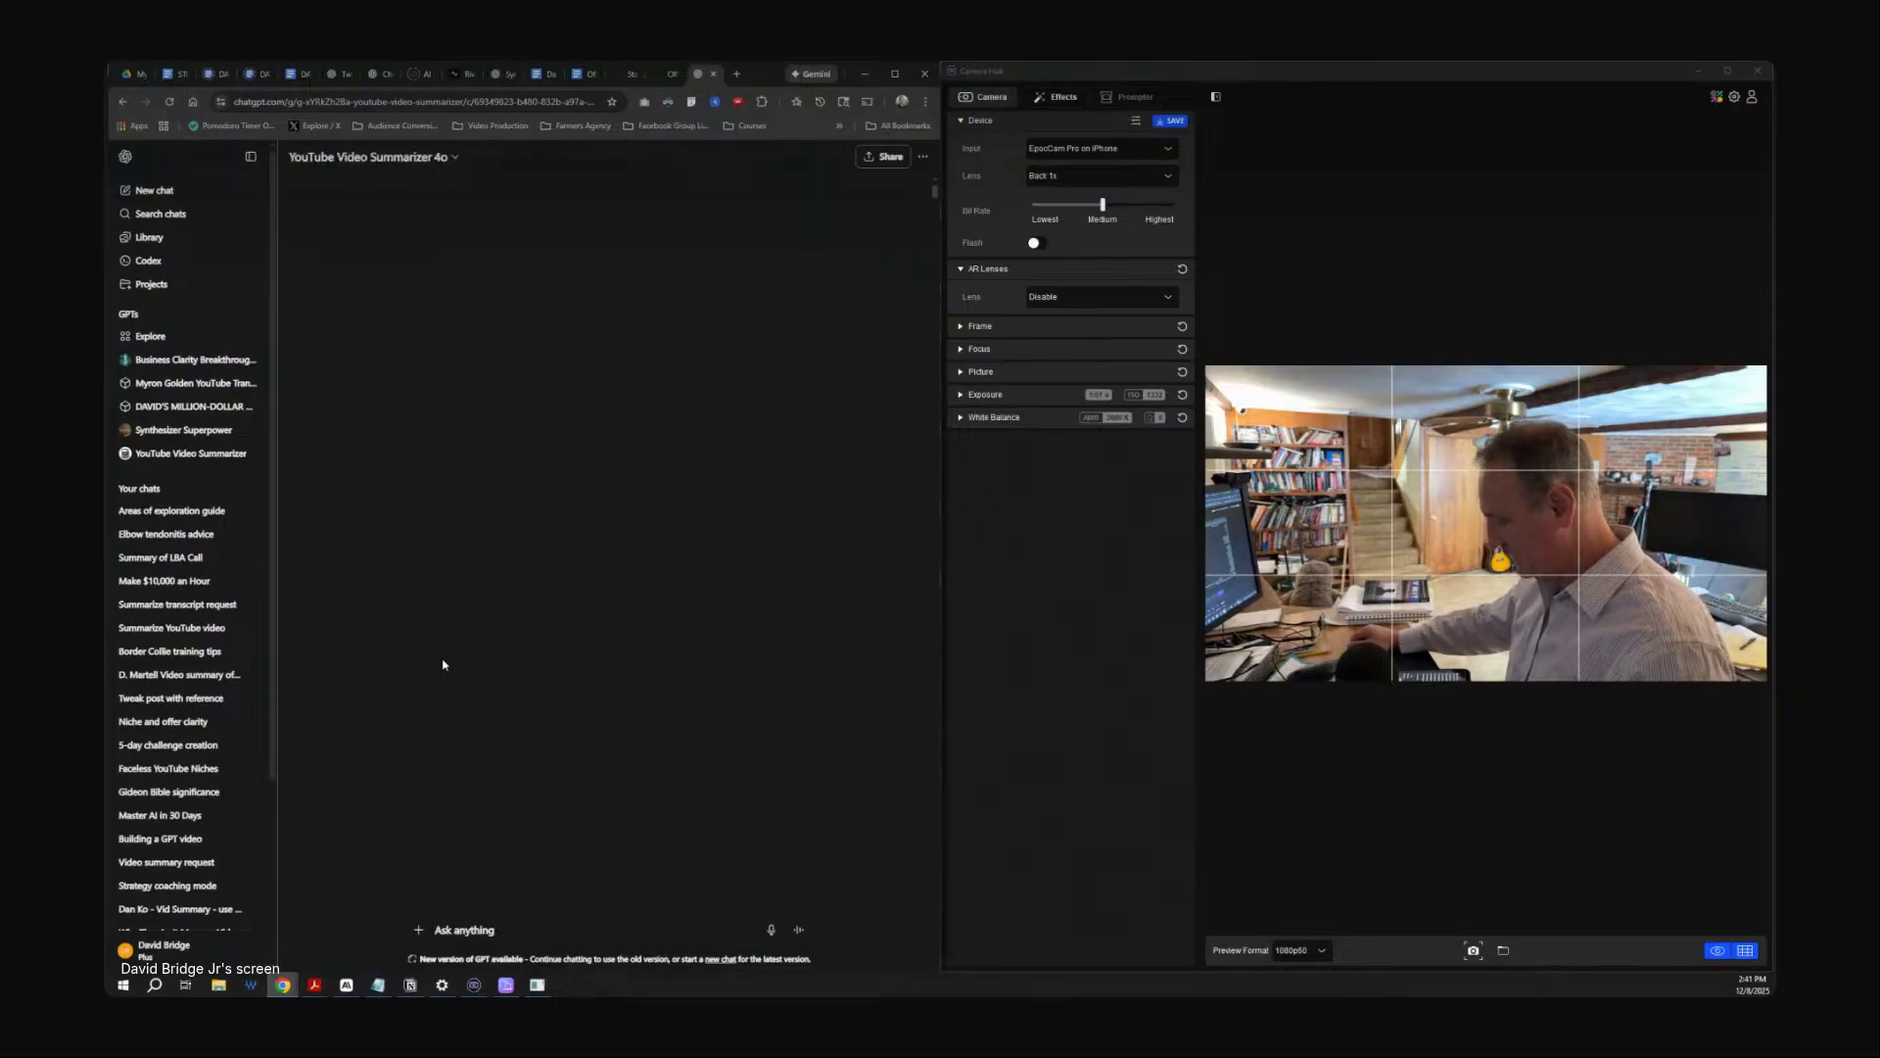
click(204, 516)
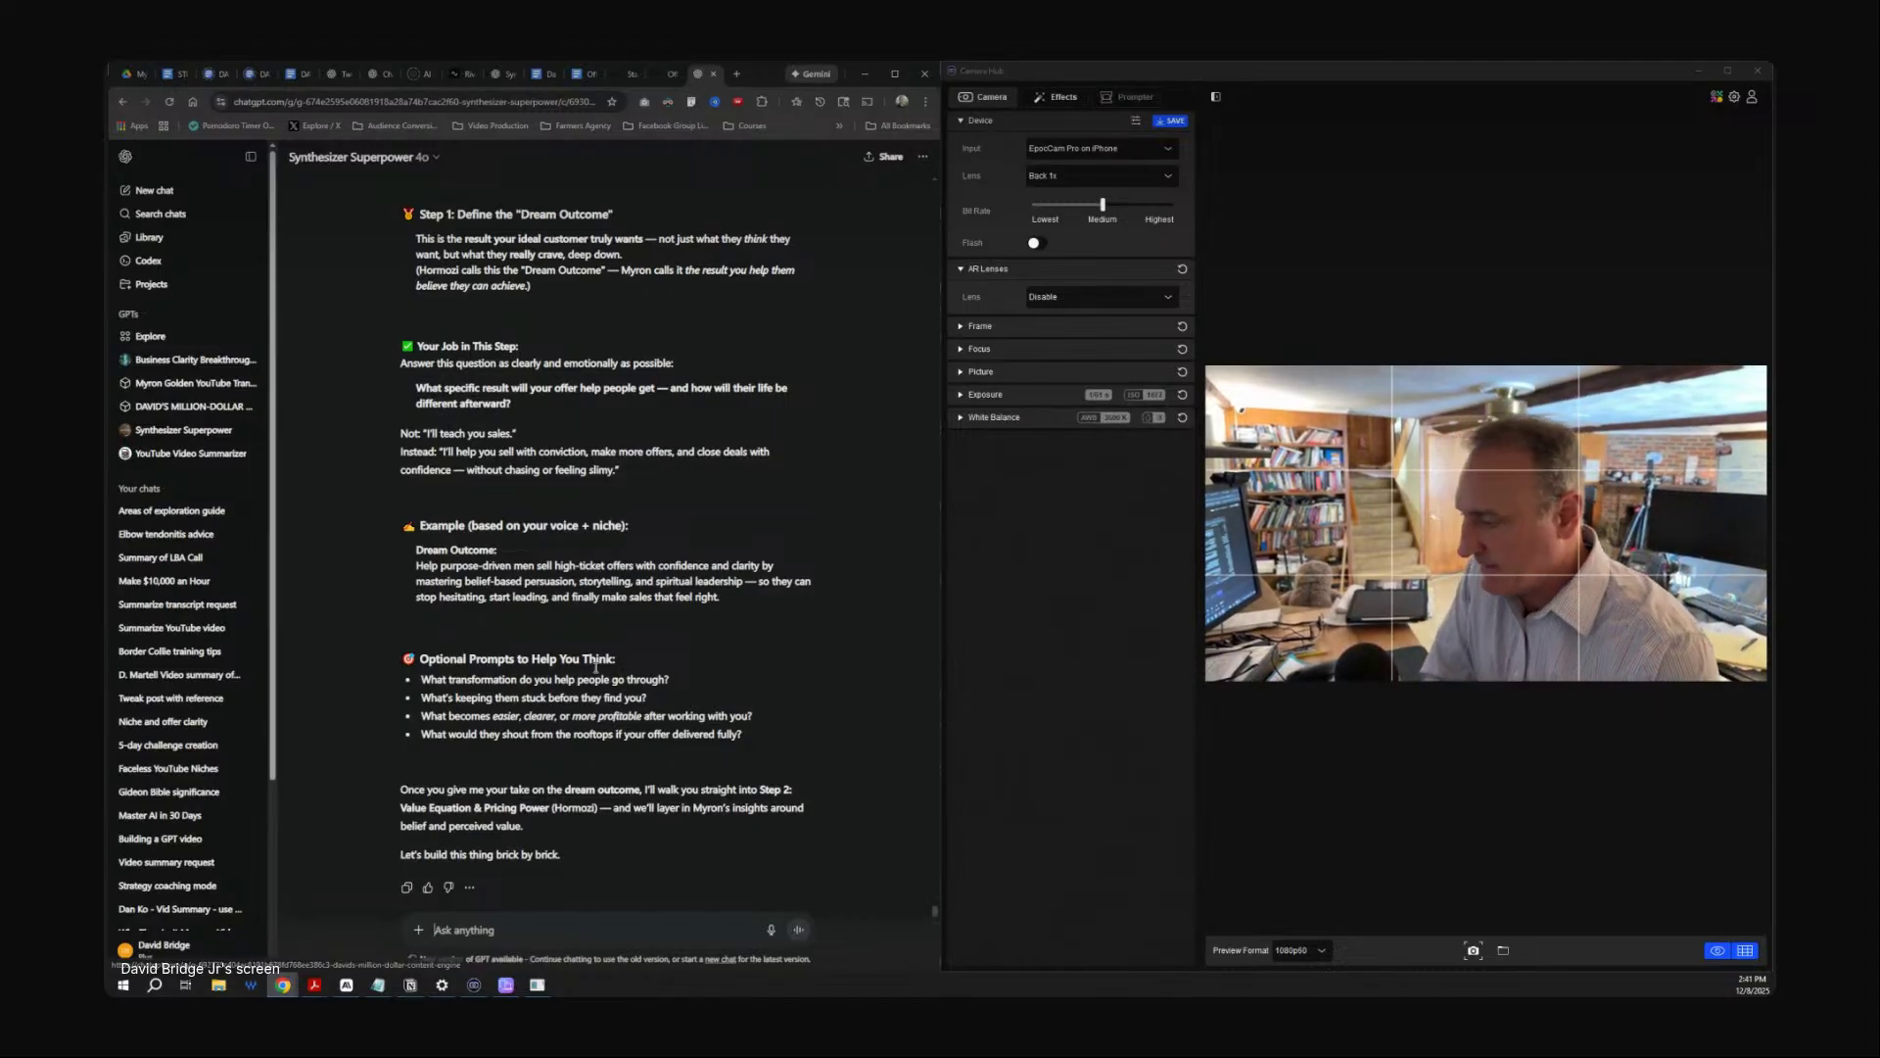
scroll(631, 672, down, 1)
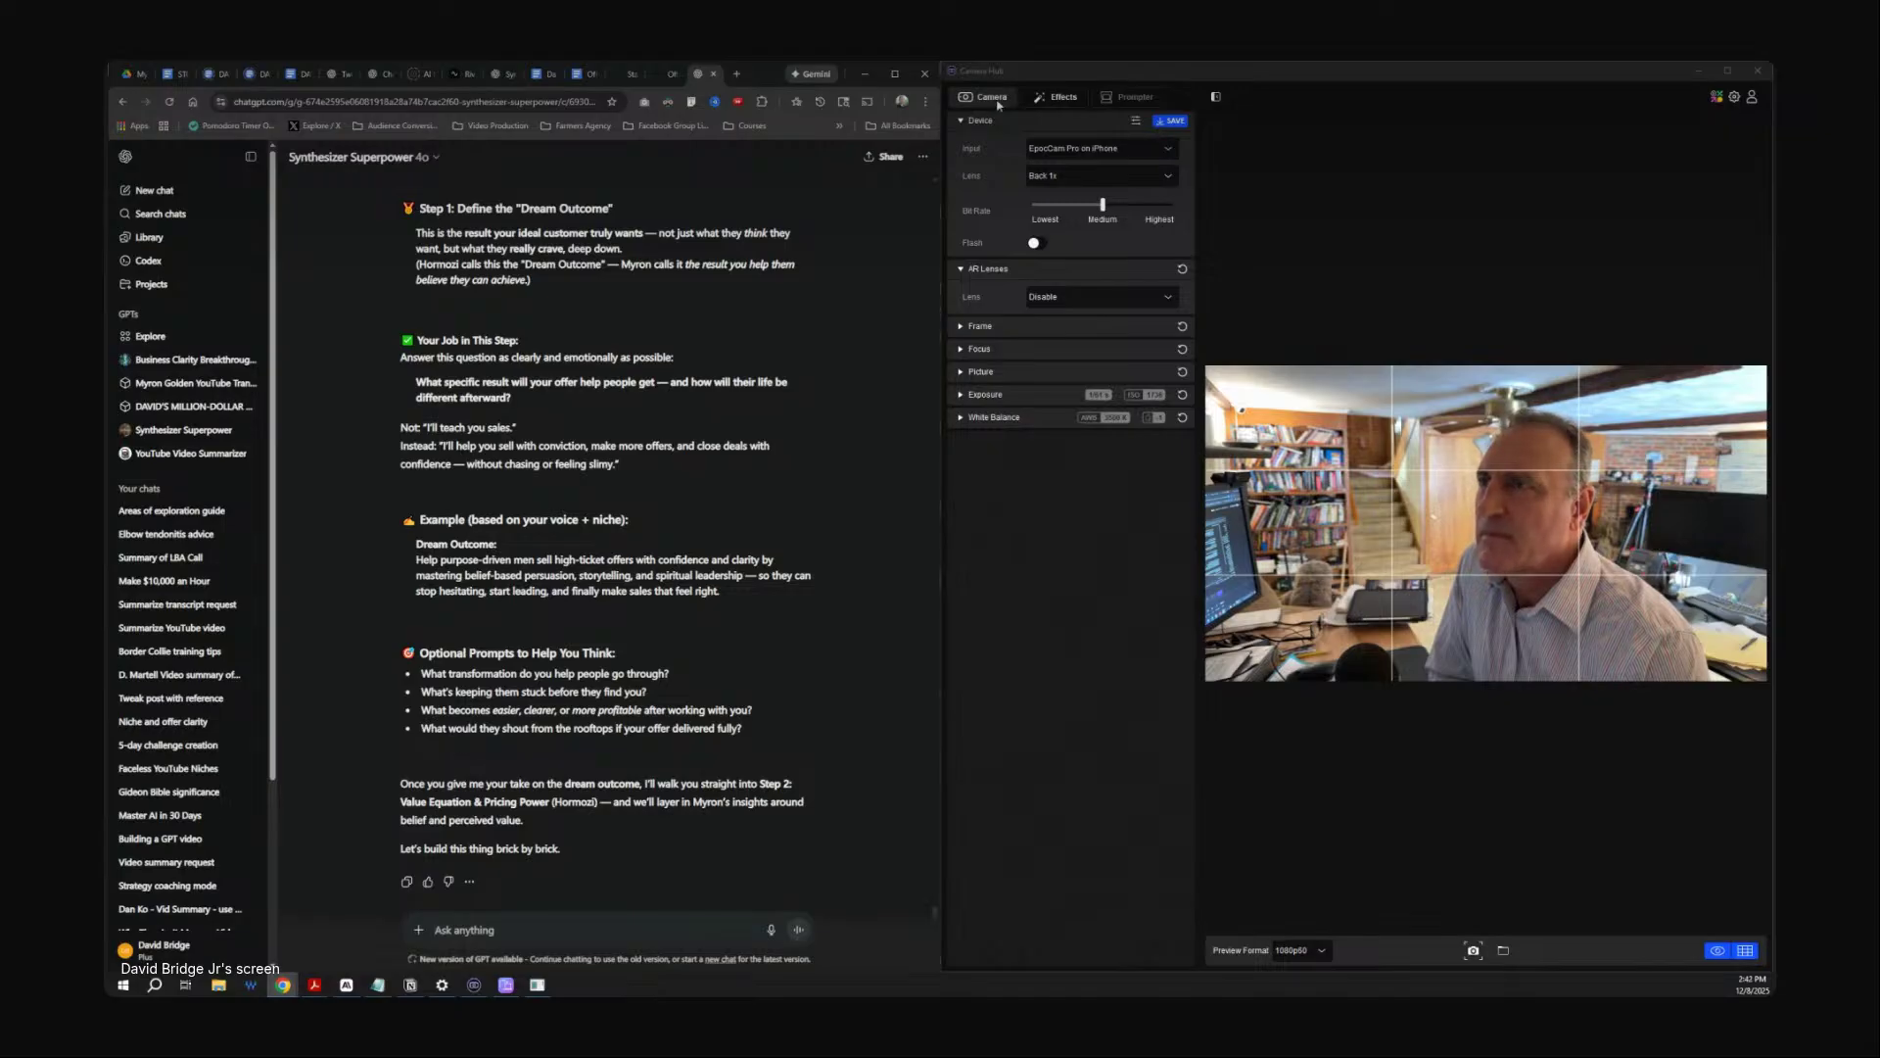
Hide the camera preview in Camera Hub and show it again.
click(1216, 98)
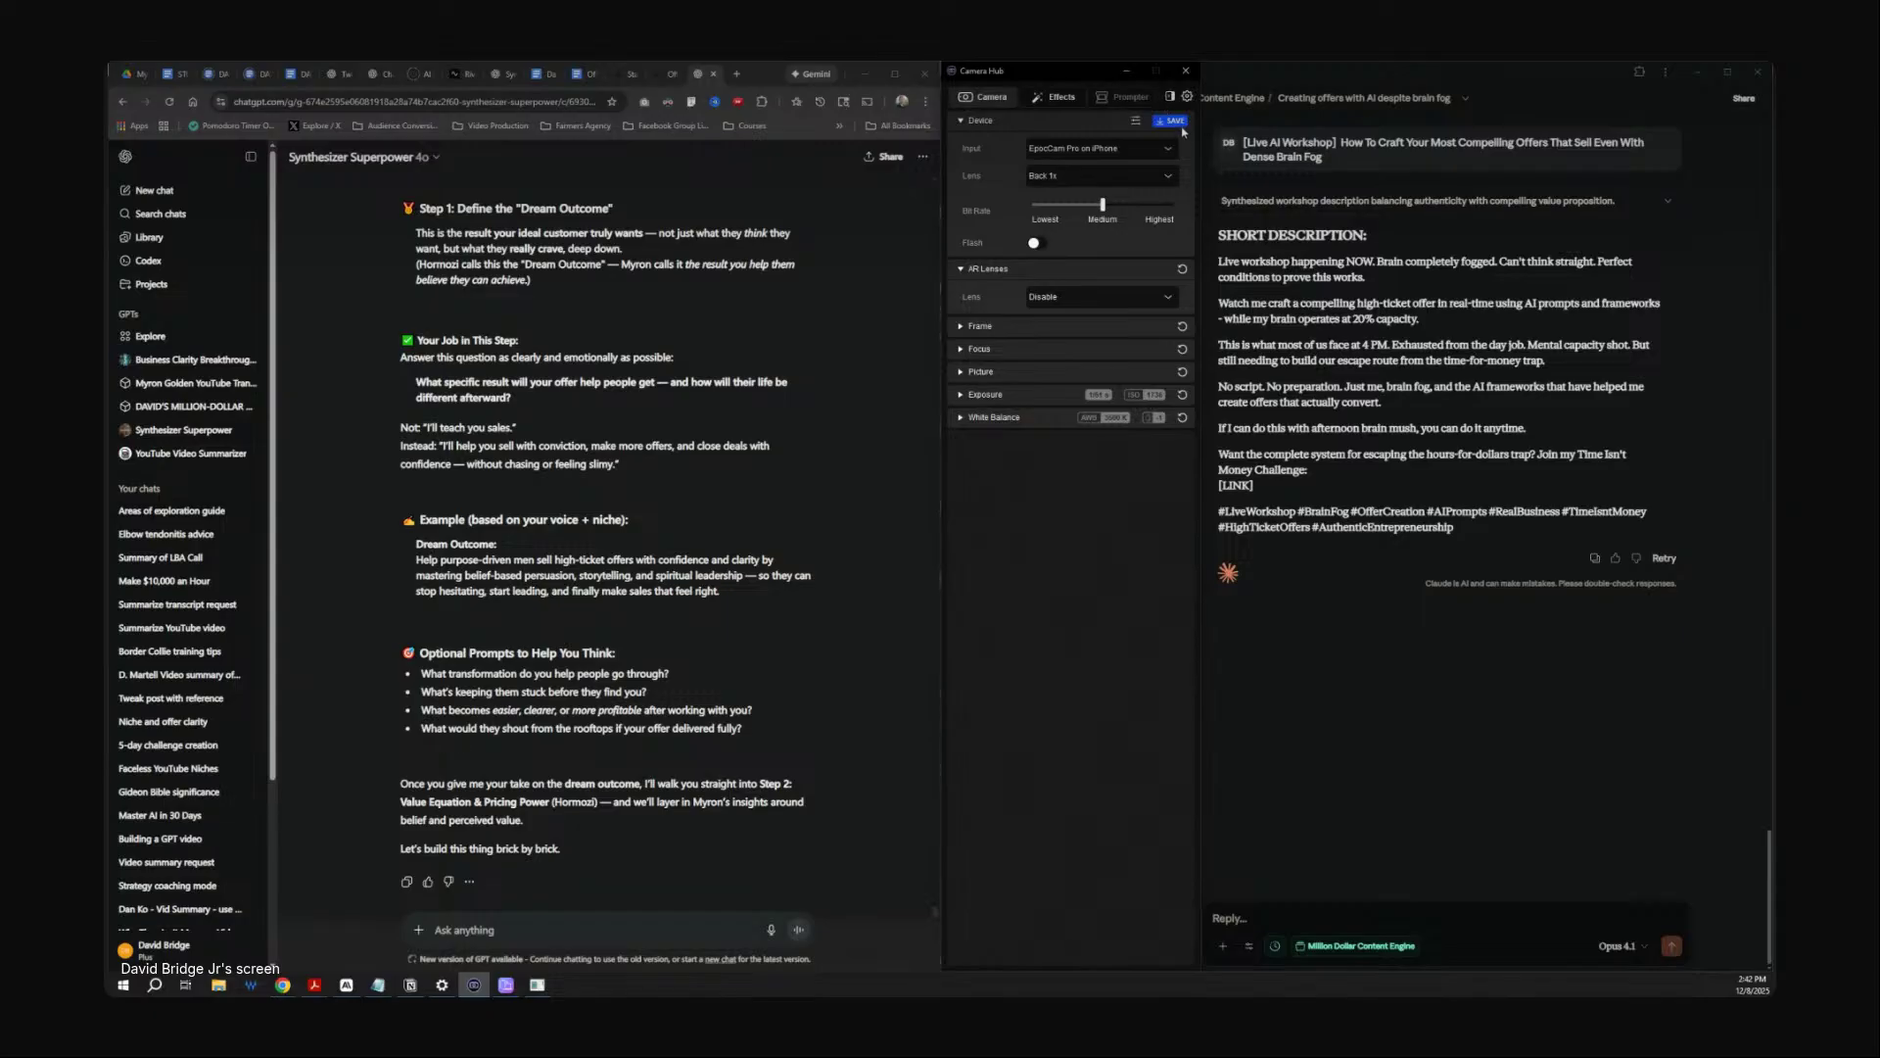
click(1169, 96)
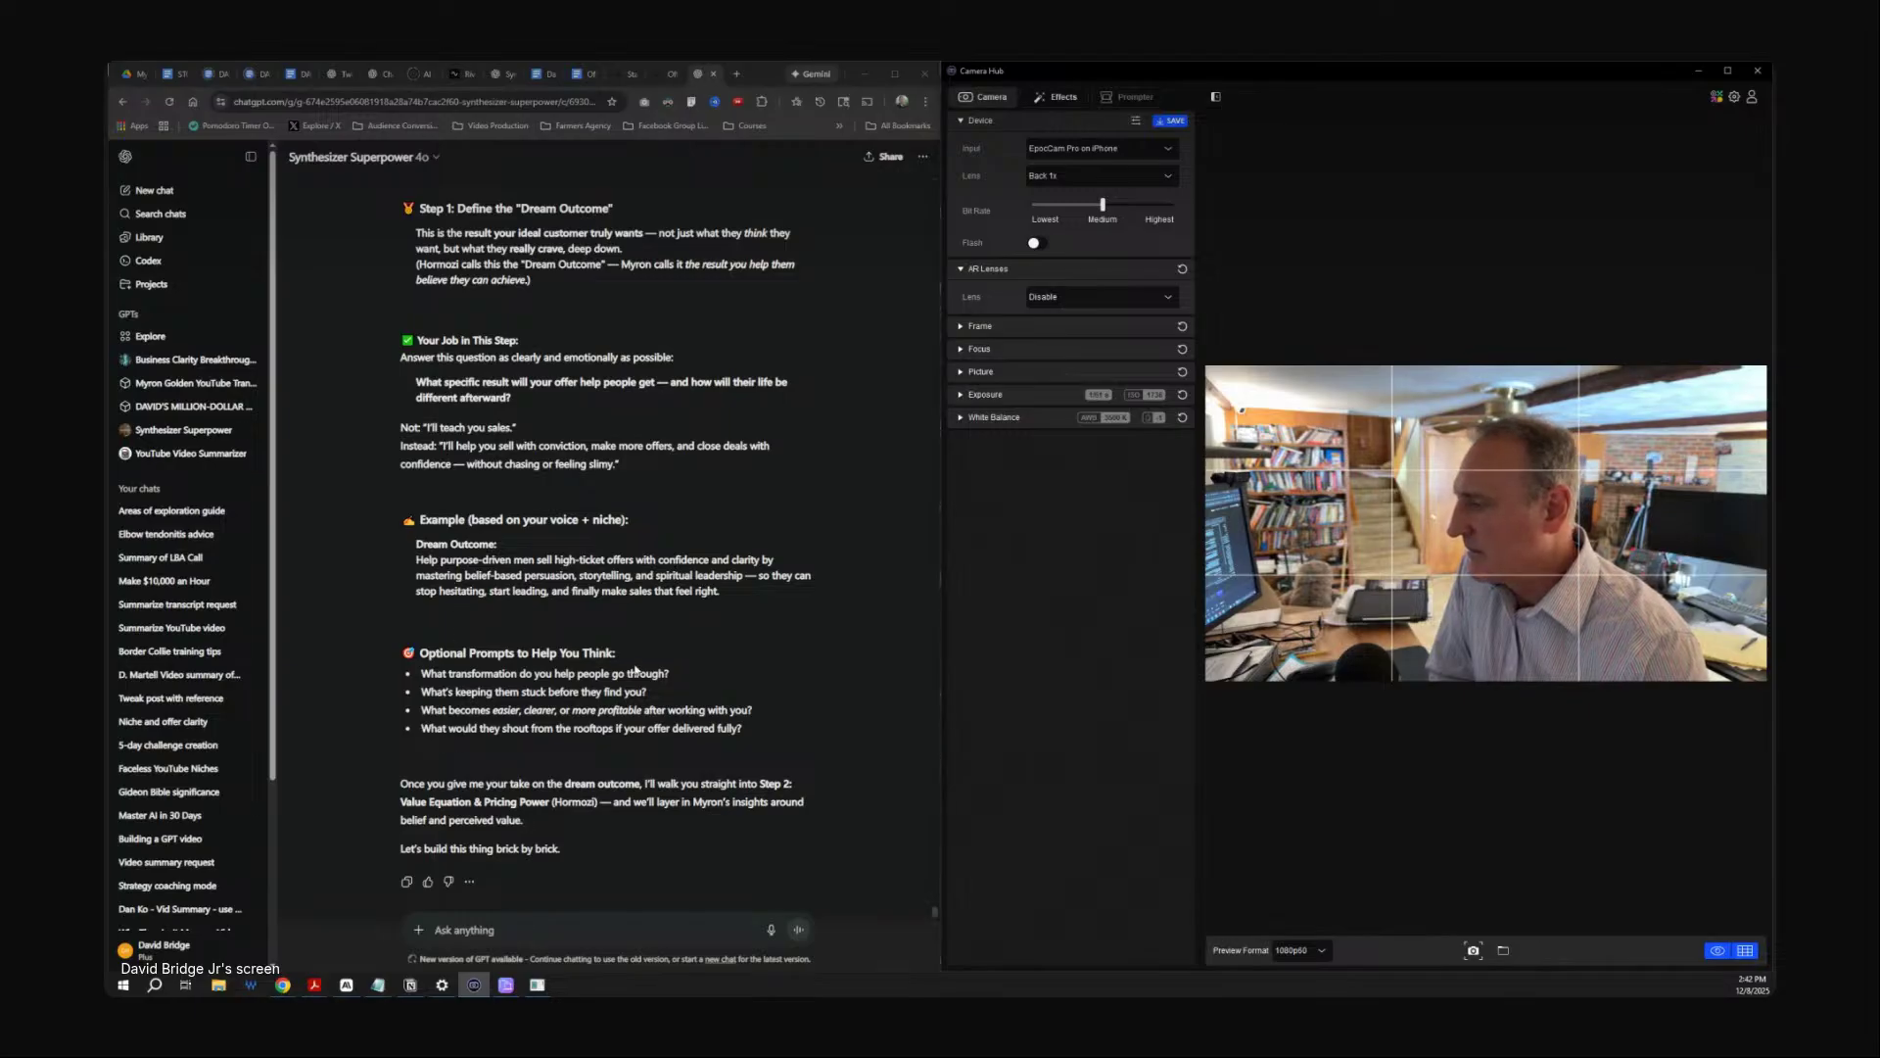
Read the dictated offer prompt and ChatGPT's reply on Step 1, Define the Dream Outcome.
scroll(636, 666, up, 4)
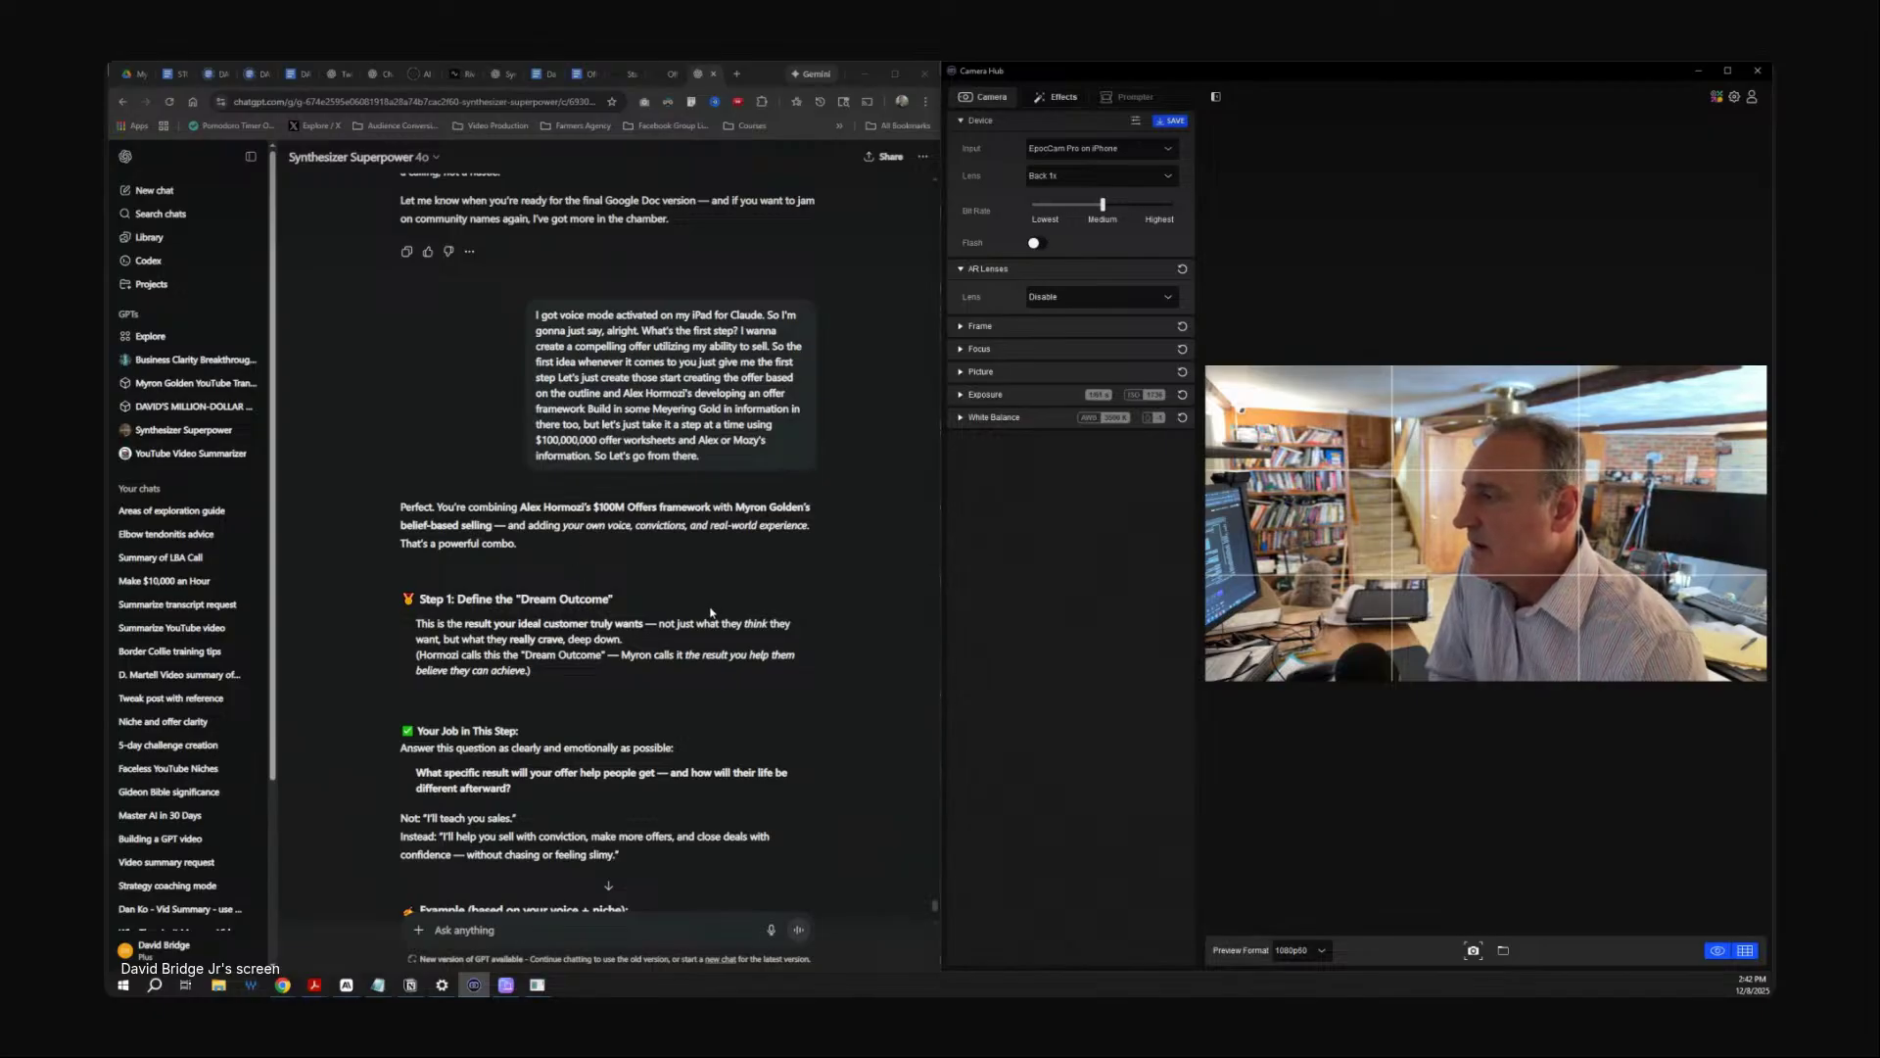
scroll(711, 612, down, 3)
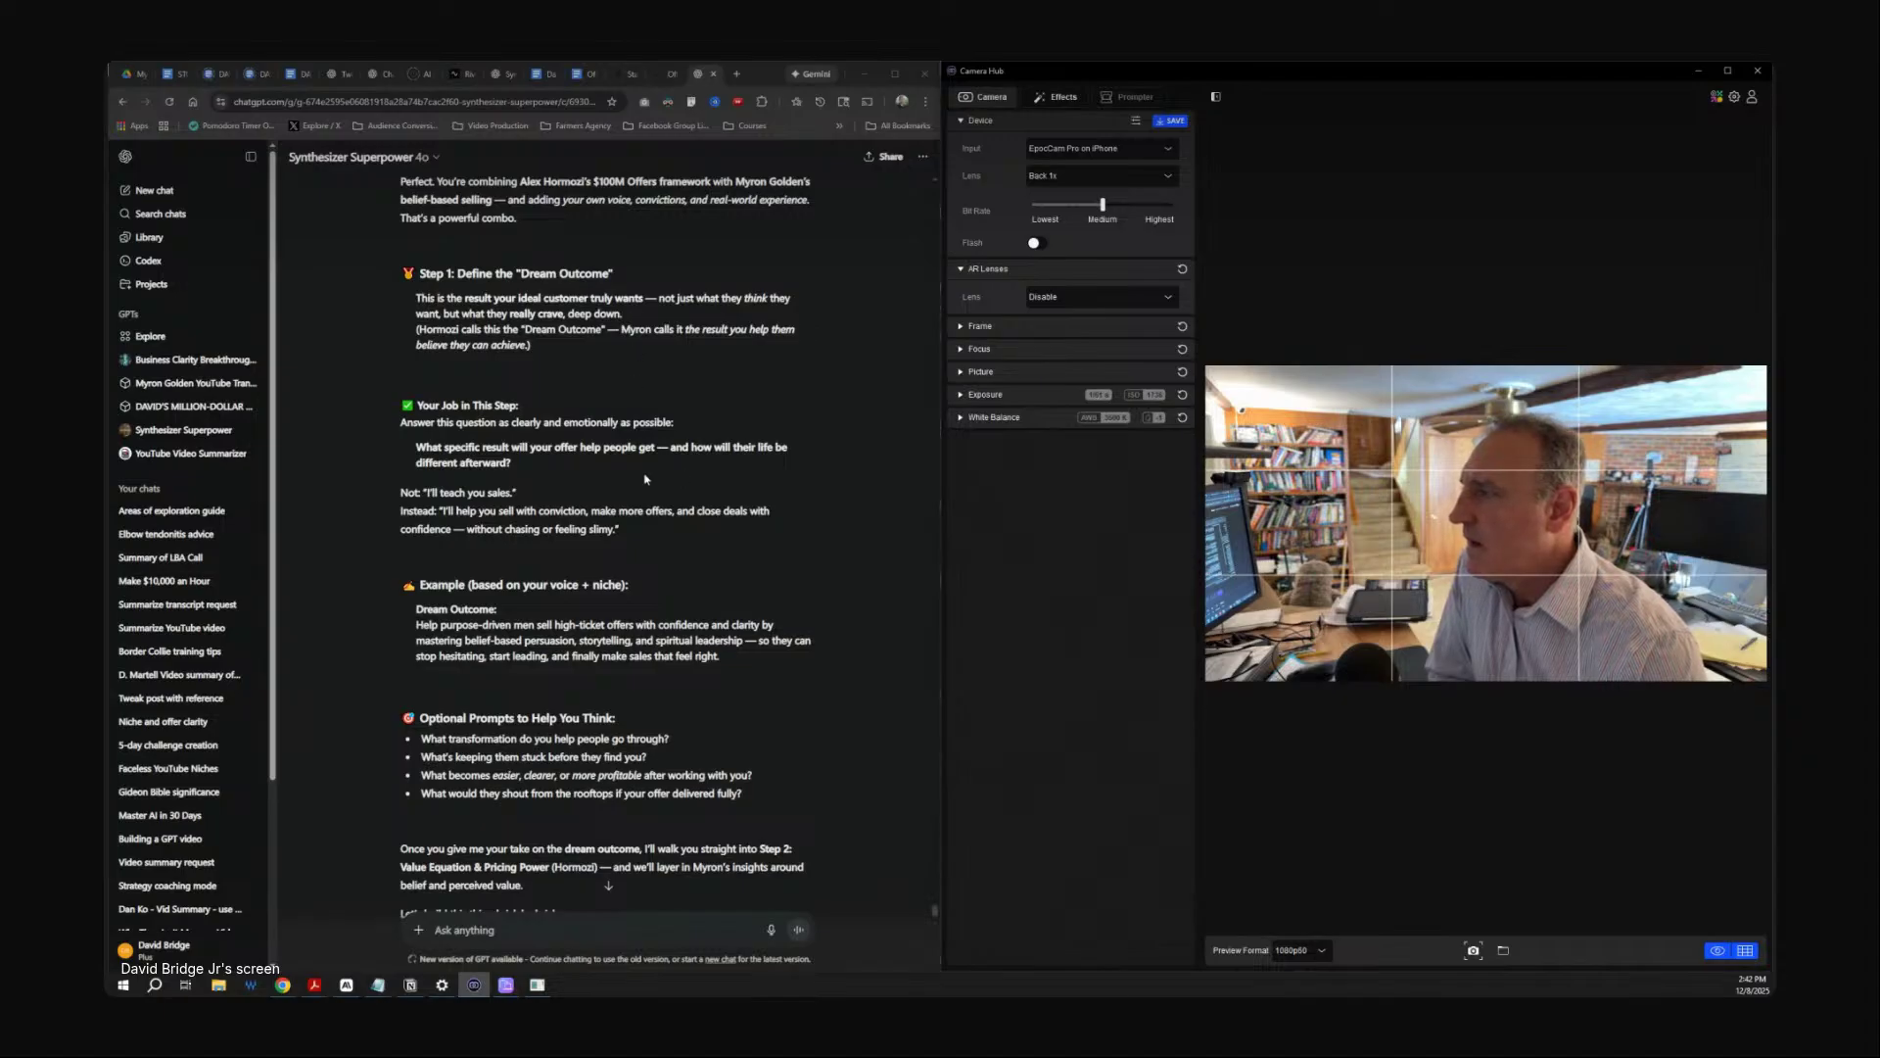
scroll(641, 588, down, 1)
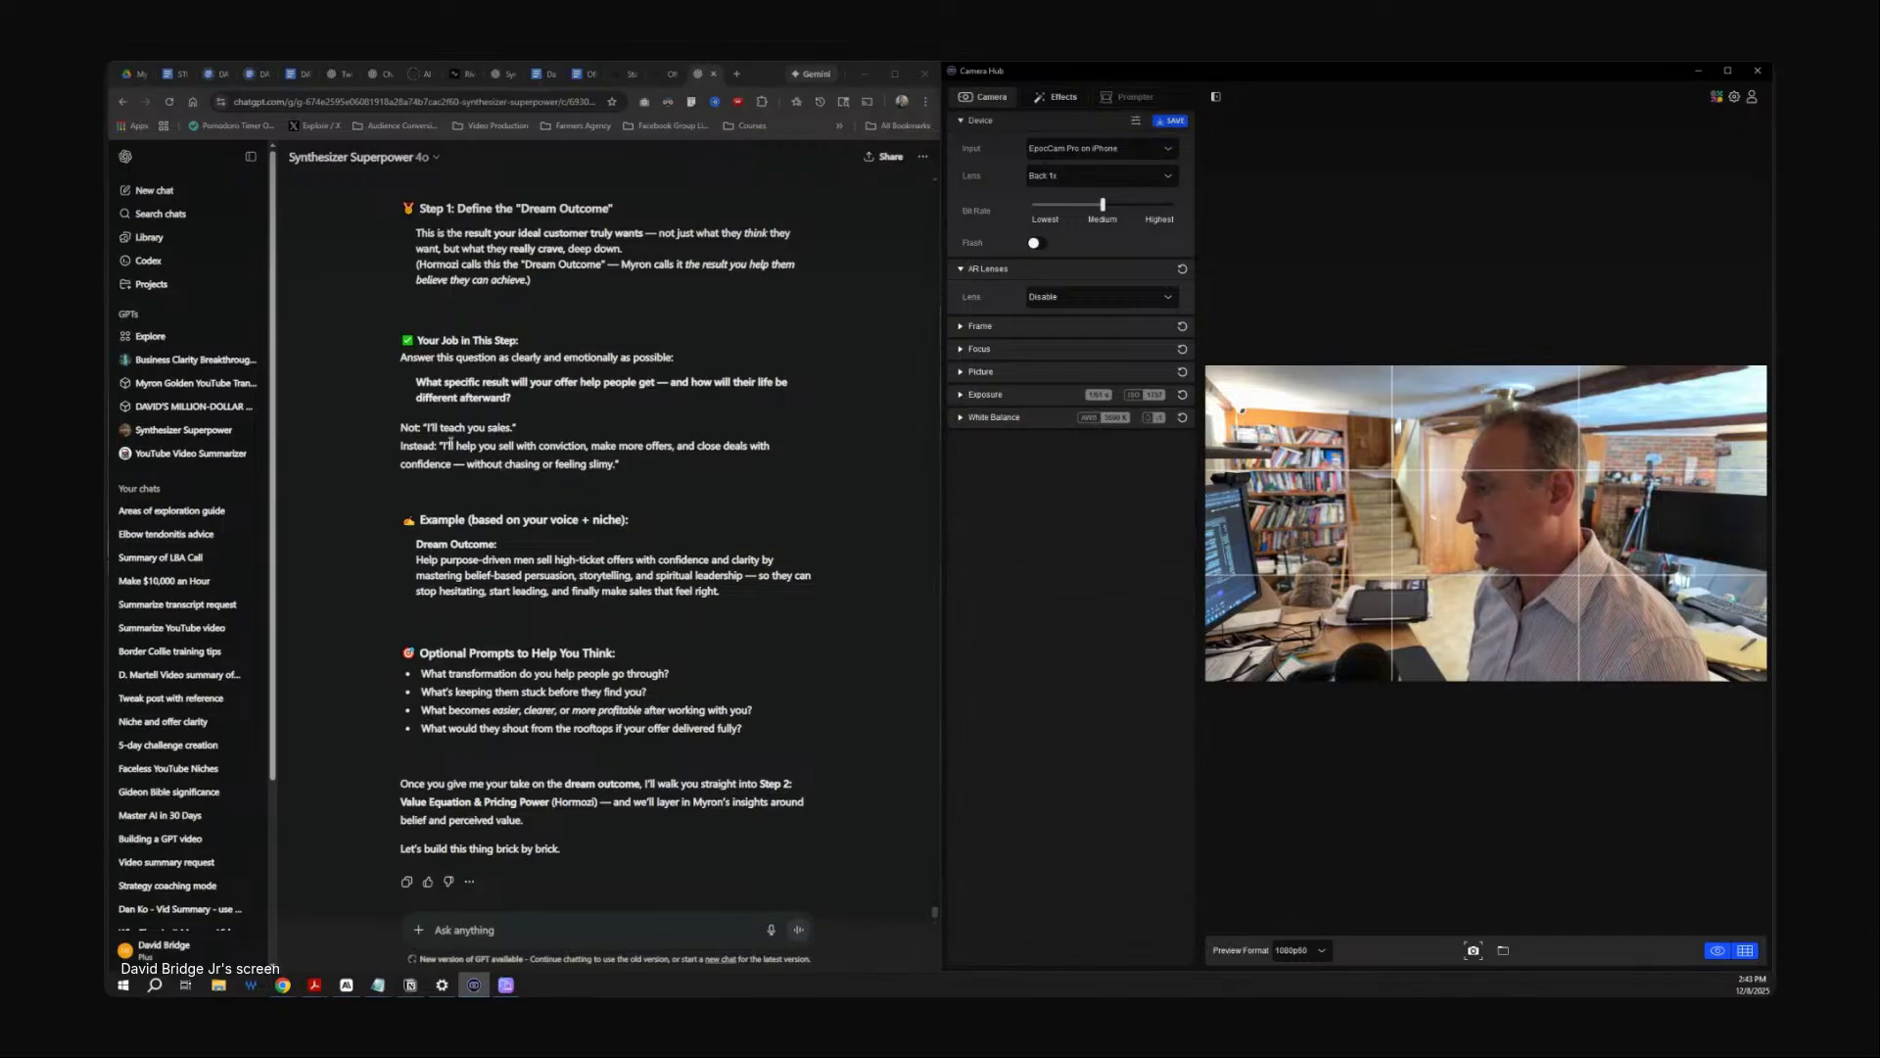
Copy the reply's sentence about helping people sell with conviction, make more offers and close deals with confidence.
drag(444, 443, 615, 464)
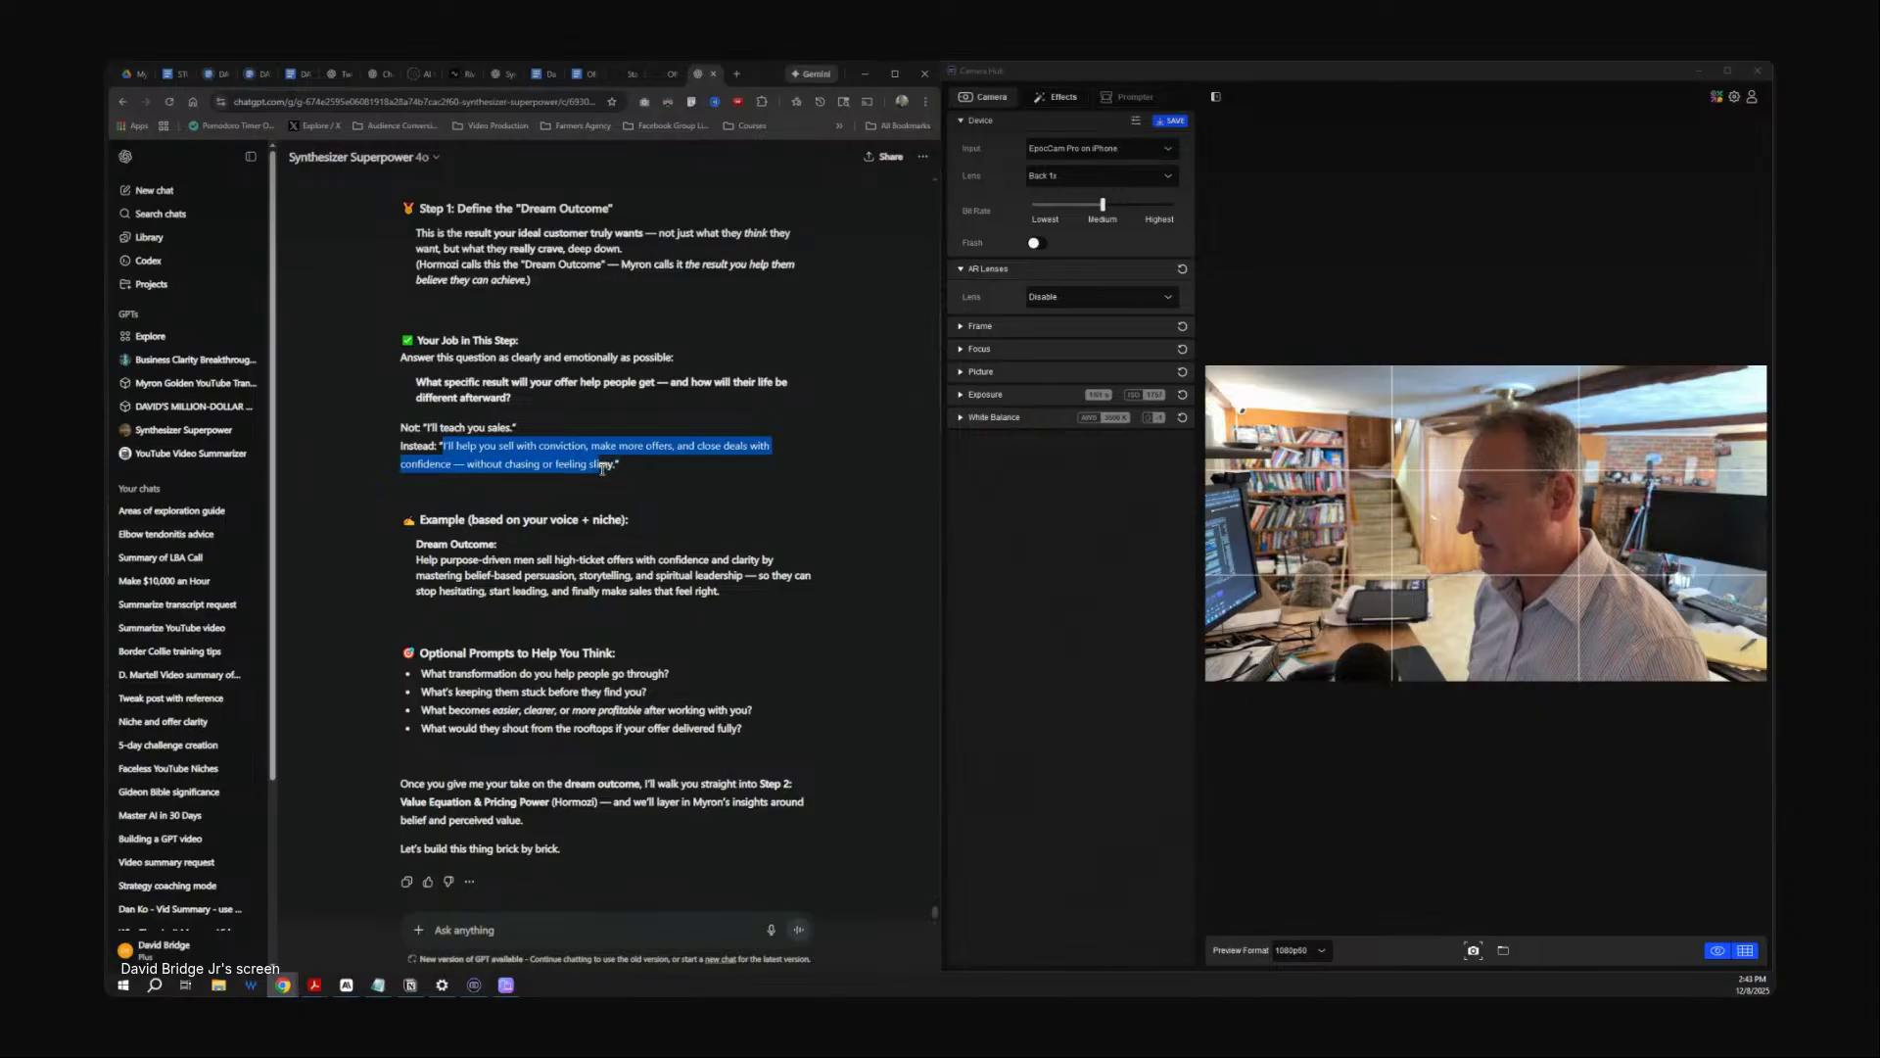
right_click(575, 458)
click(629, 478)
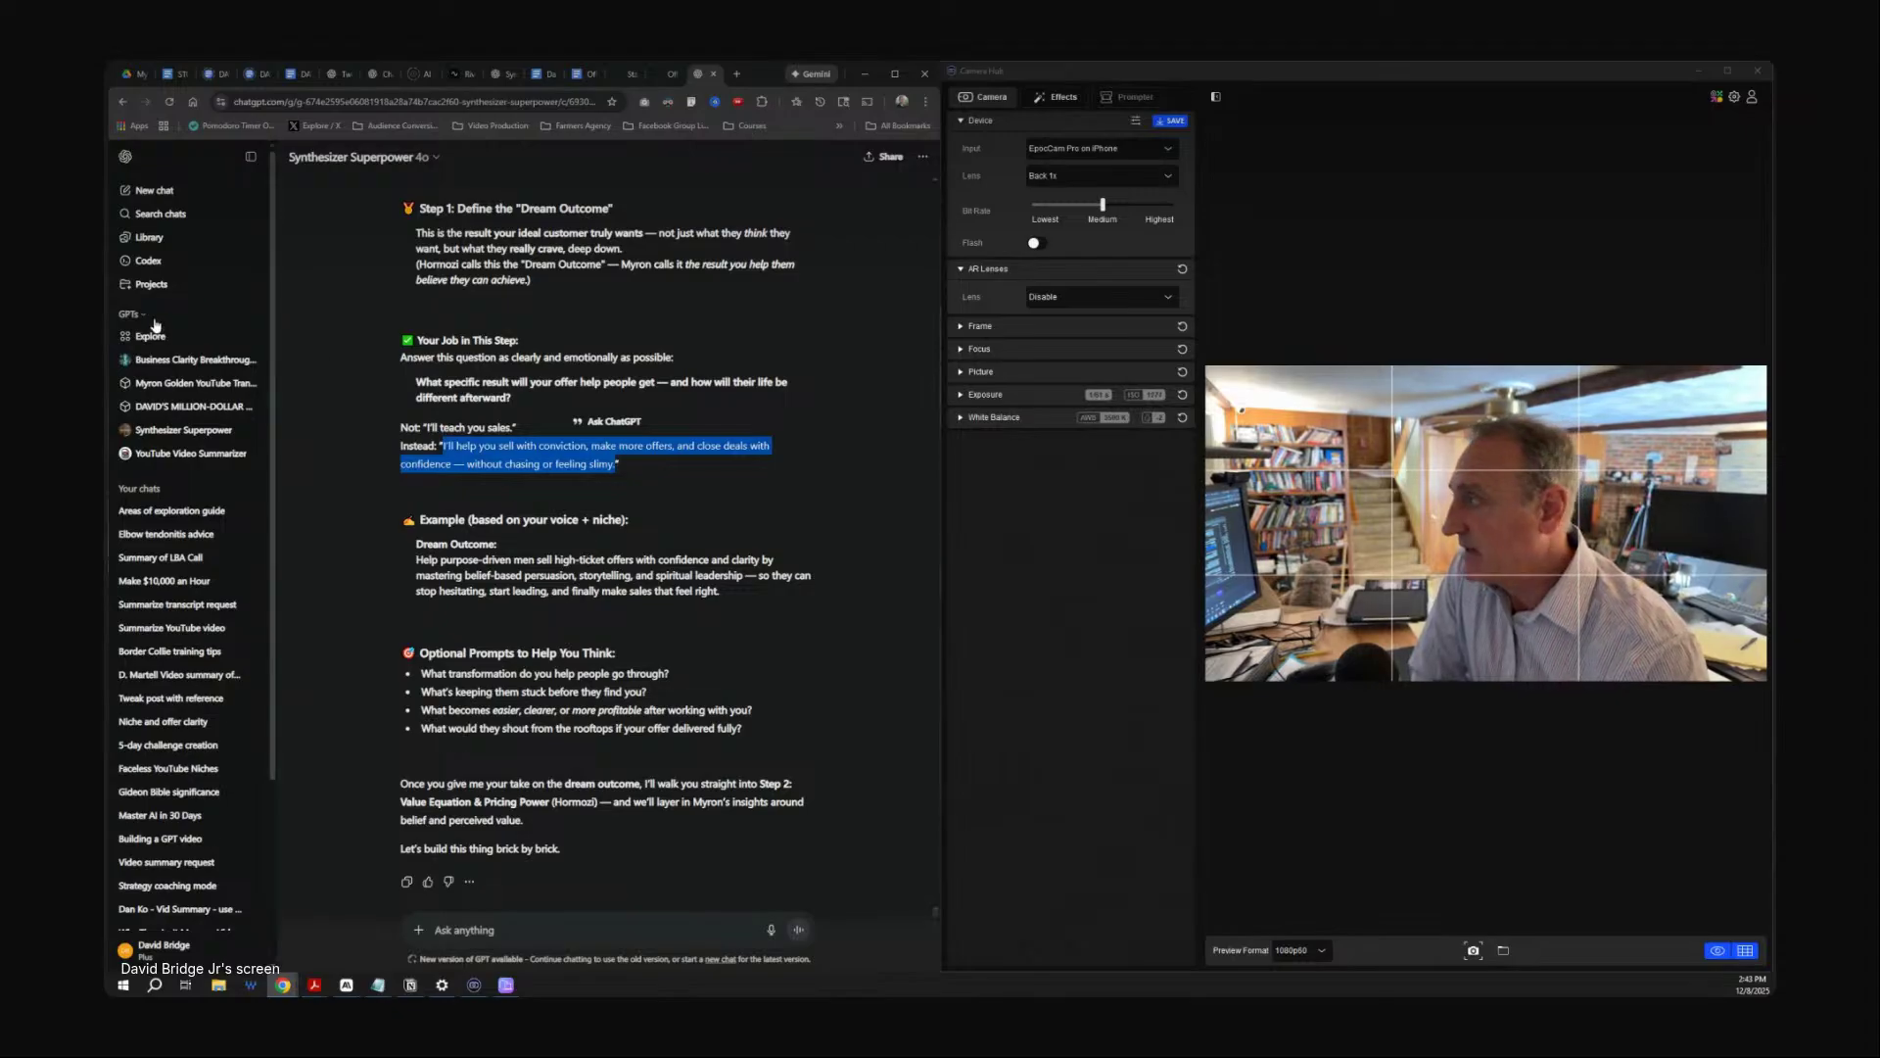
Copy the Dream Outcome example about helping purpose-driven men sell high-ticket offers, leaving the message box empty.
drag(416, 559, 849, 592)
right_click(545, 571)
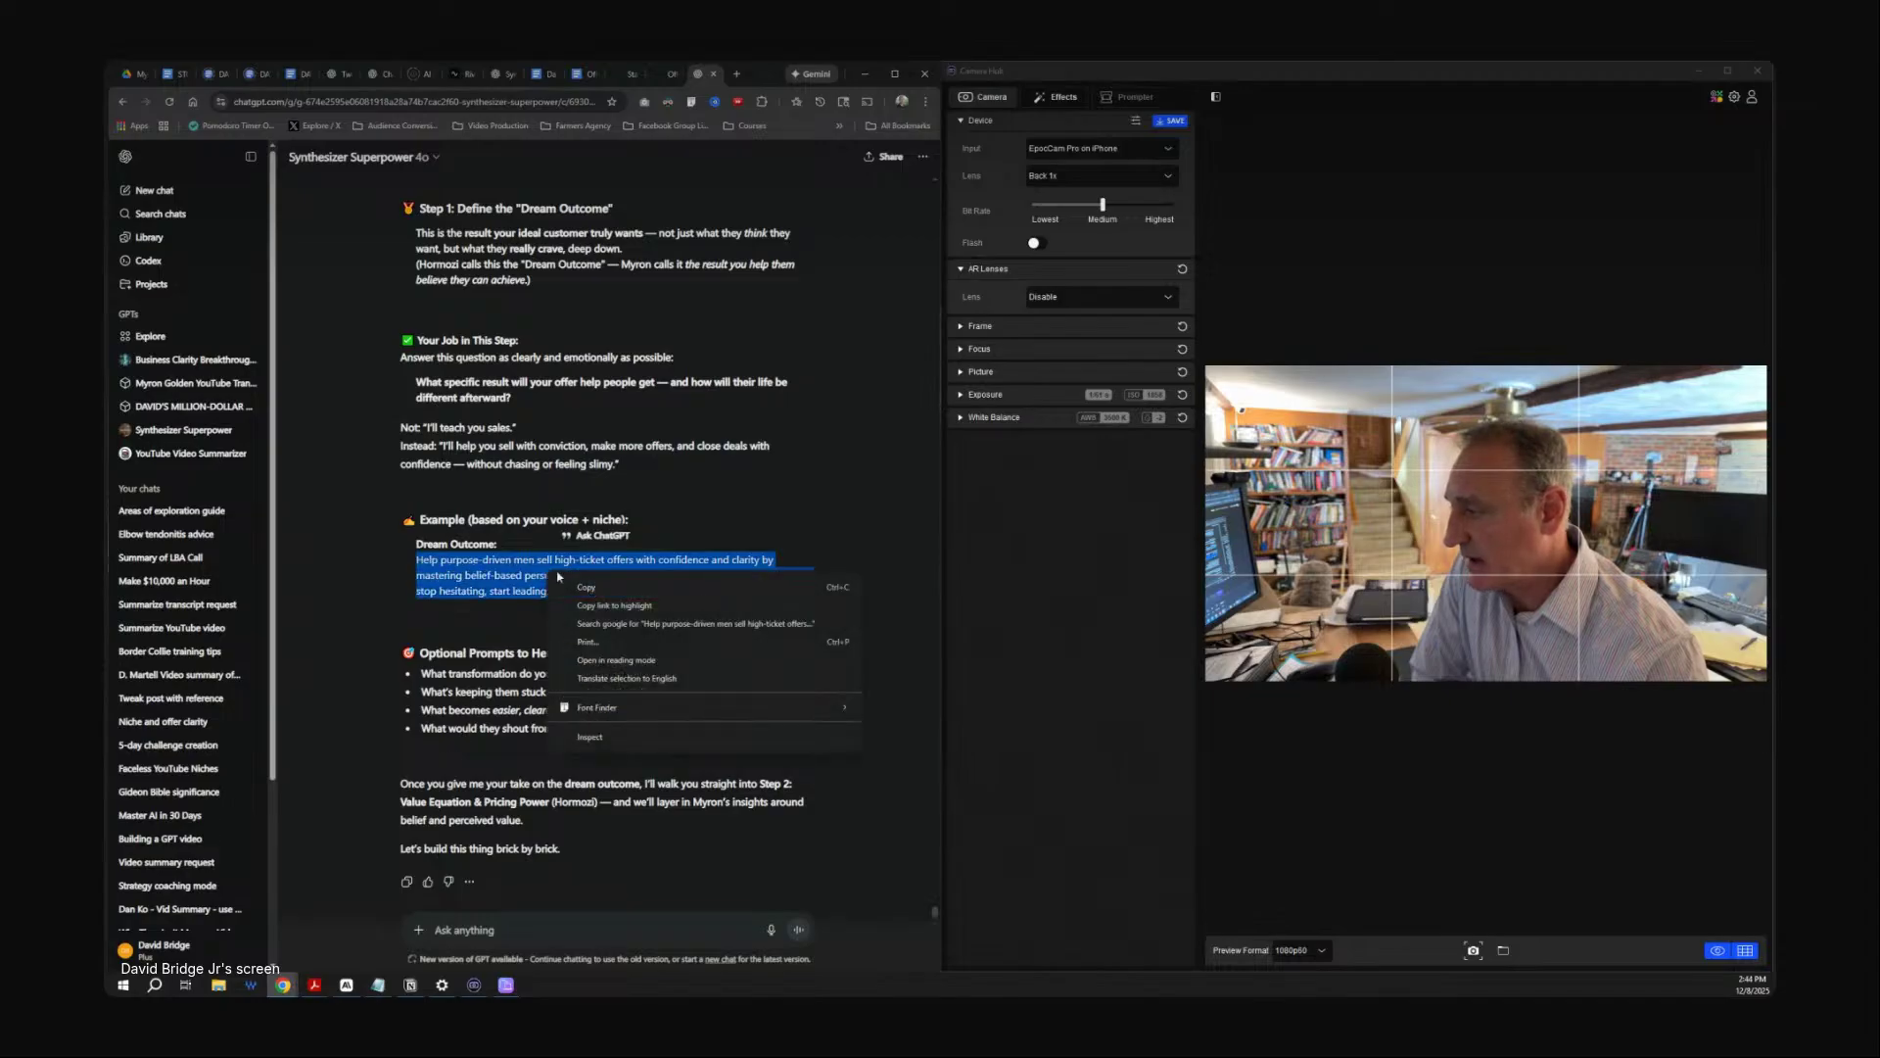
click(583, 587)
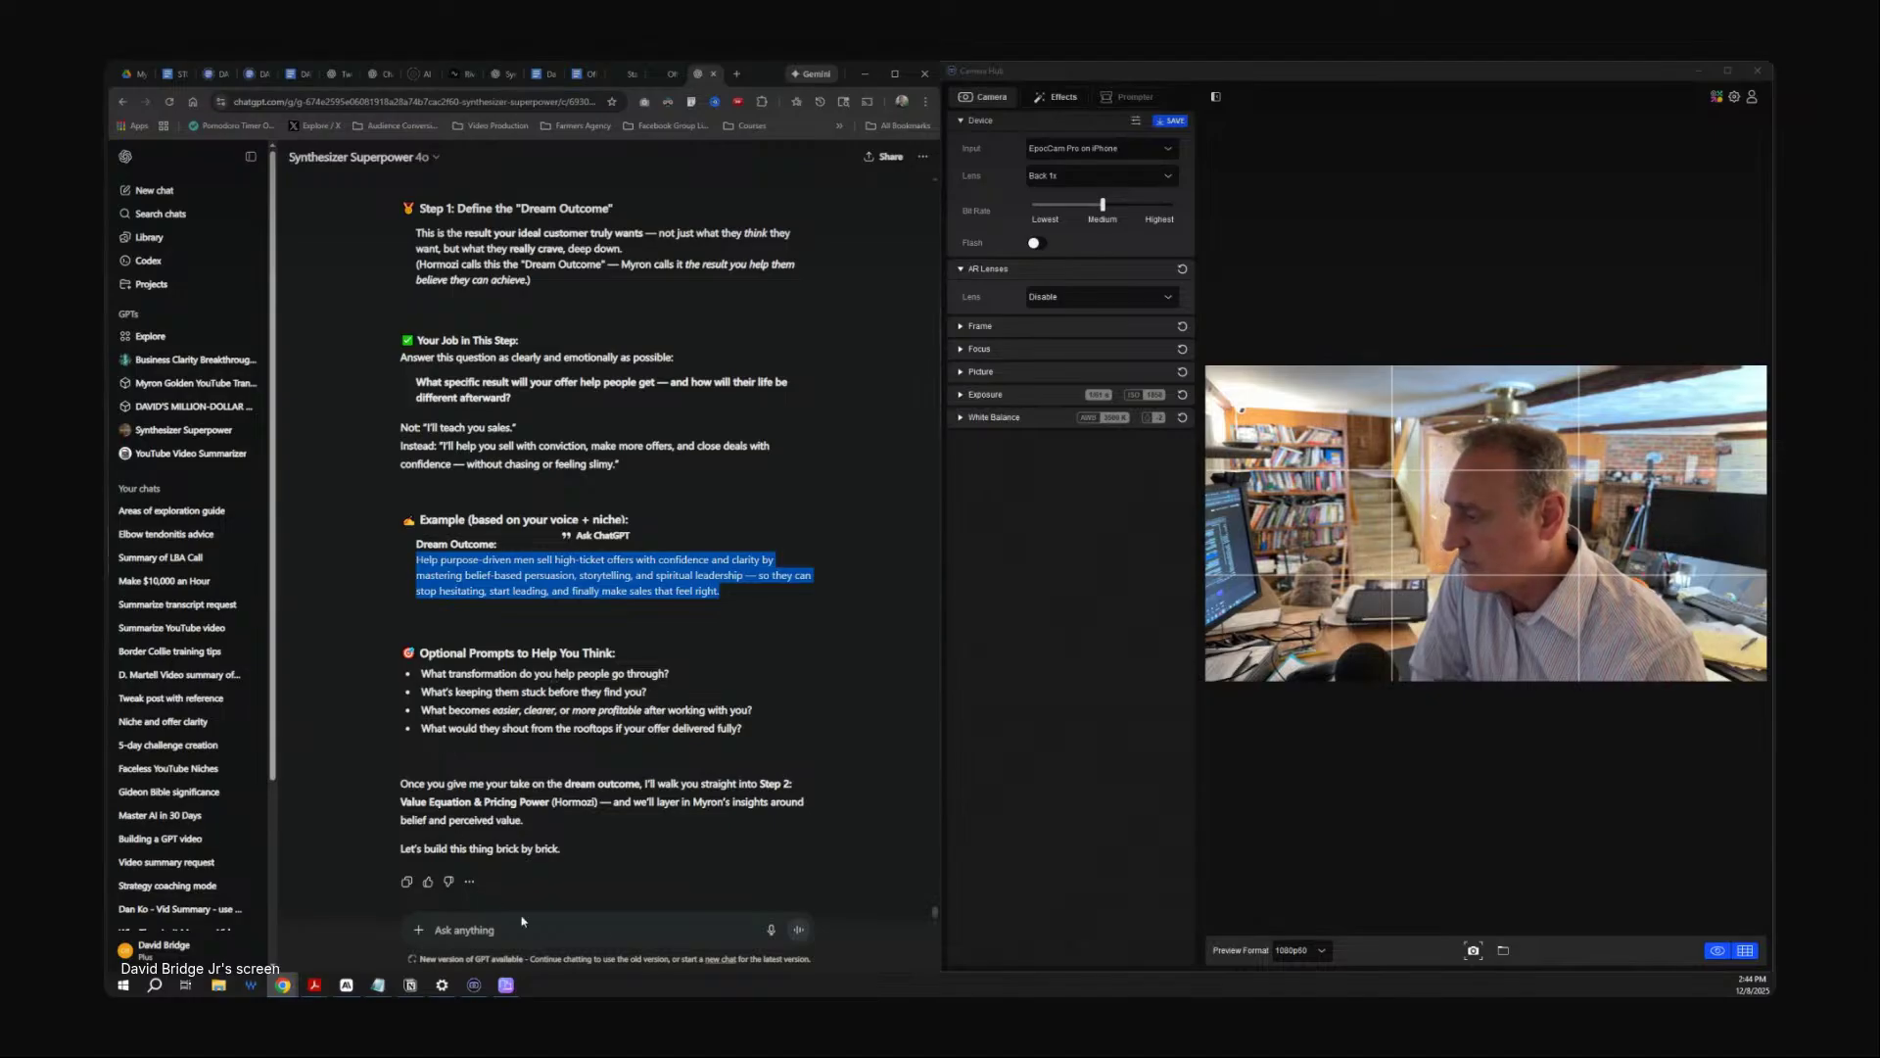
right_click(606, 930)
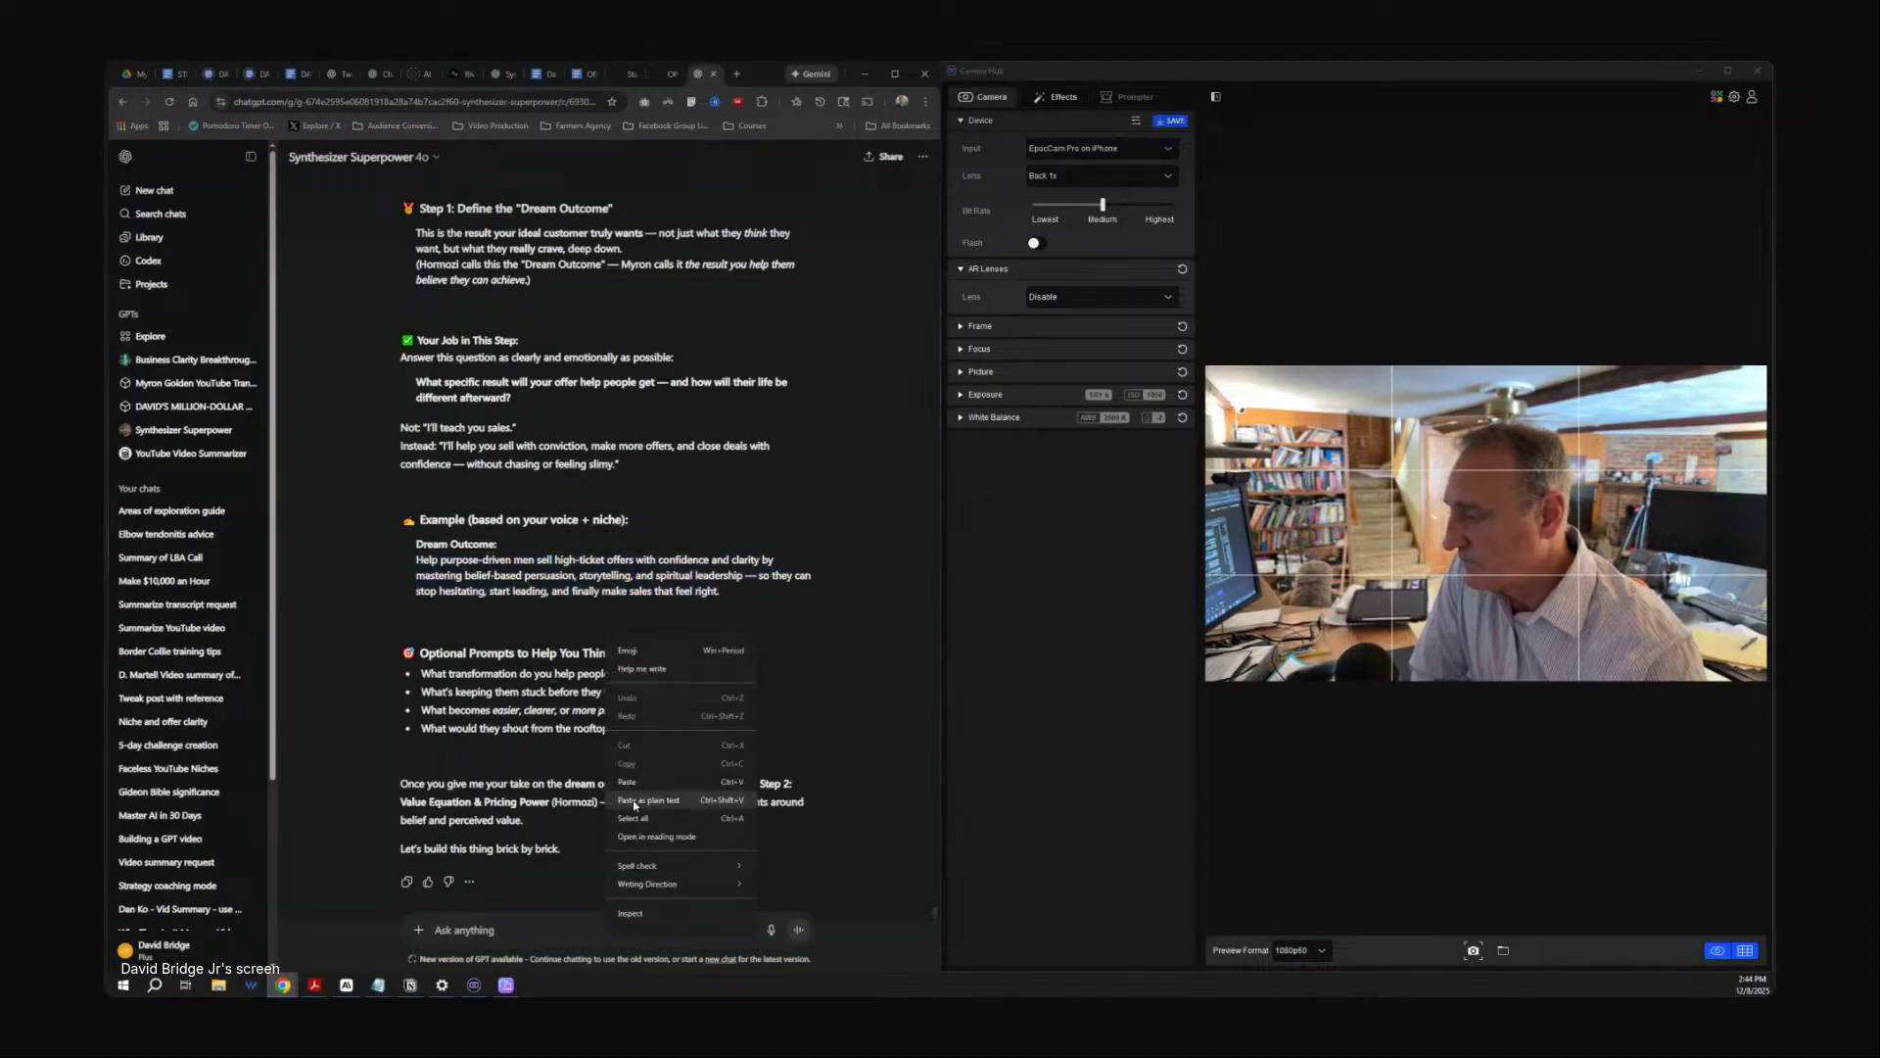
click(810, 727)
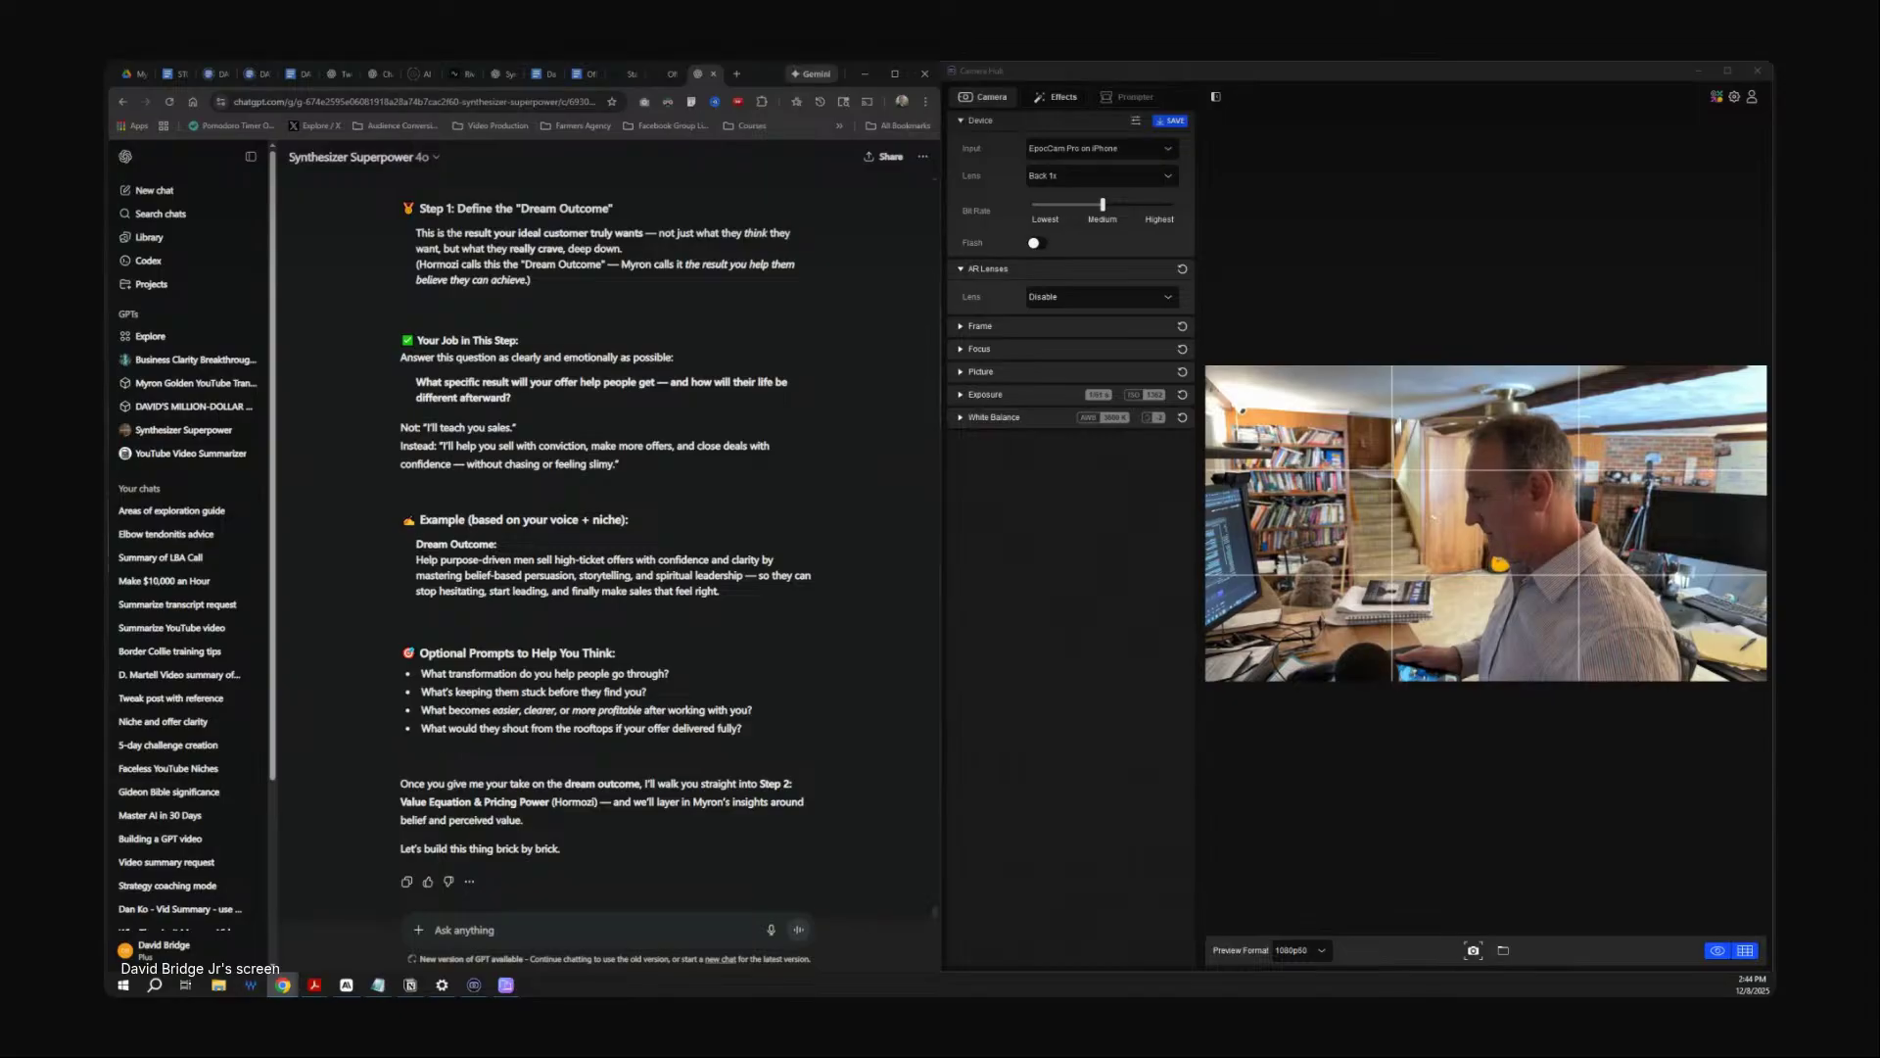
Switch to the mirrored iPad window and fit it beside the ChatGPT browser, covering Camera Hub.
key(alt+Tab)
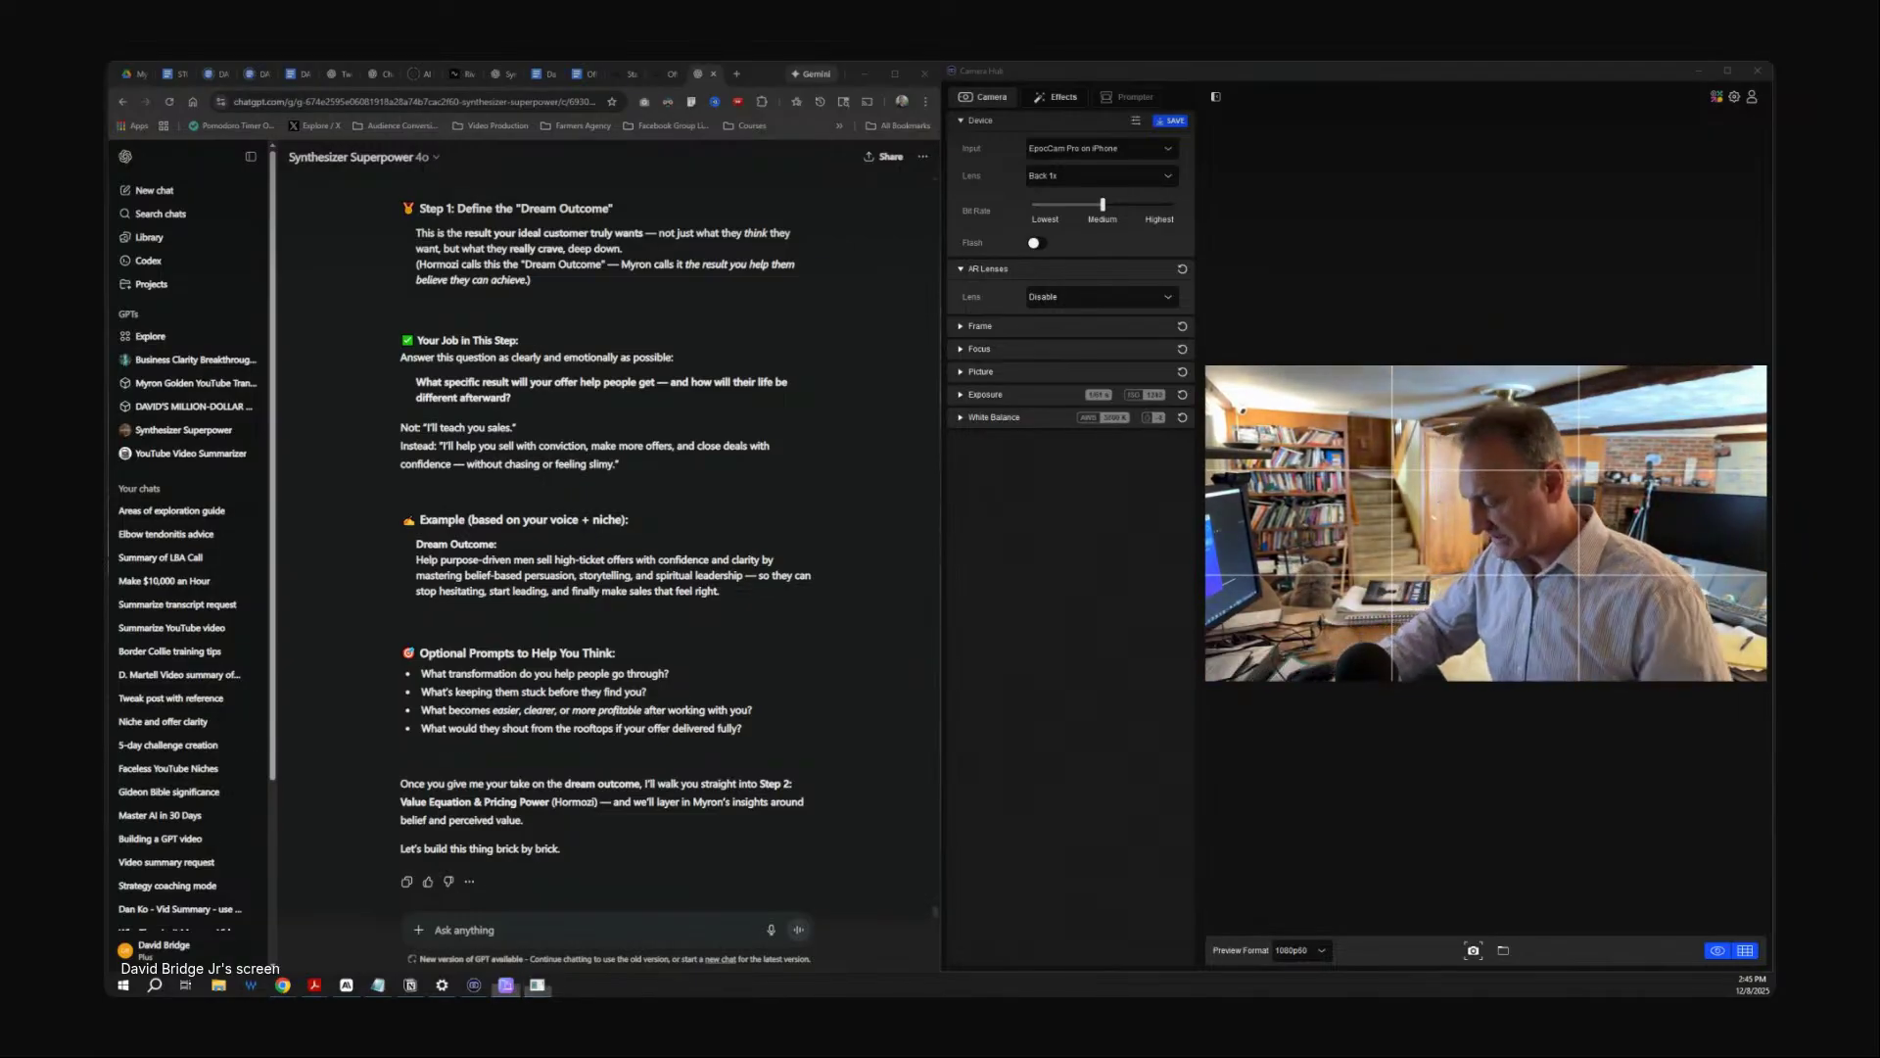
key(alt+Tab)
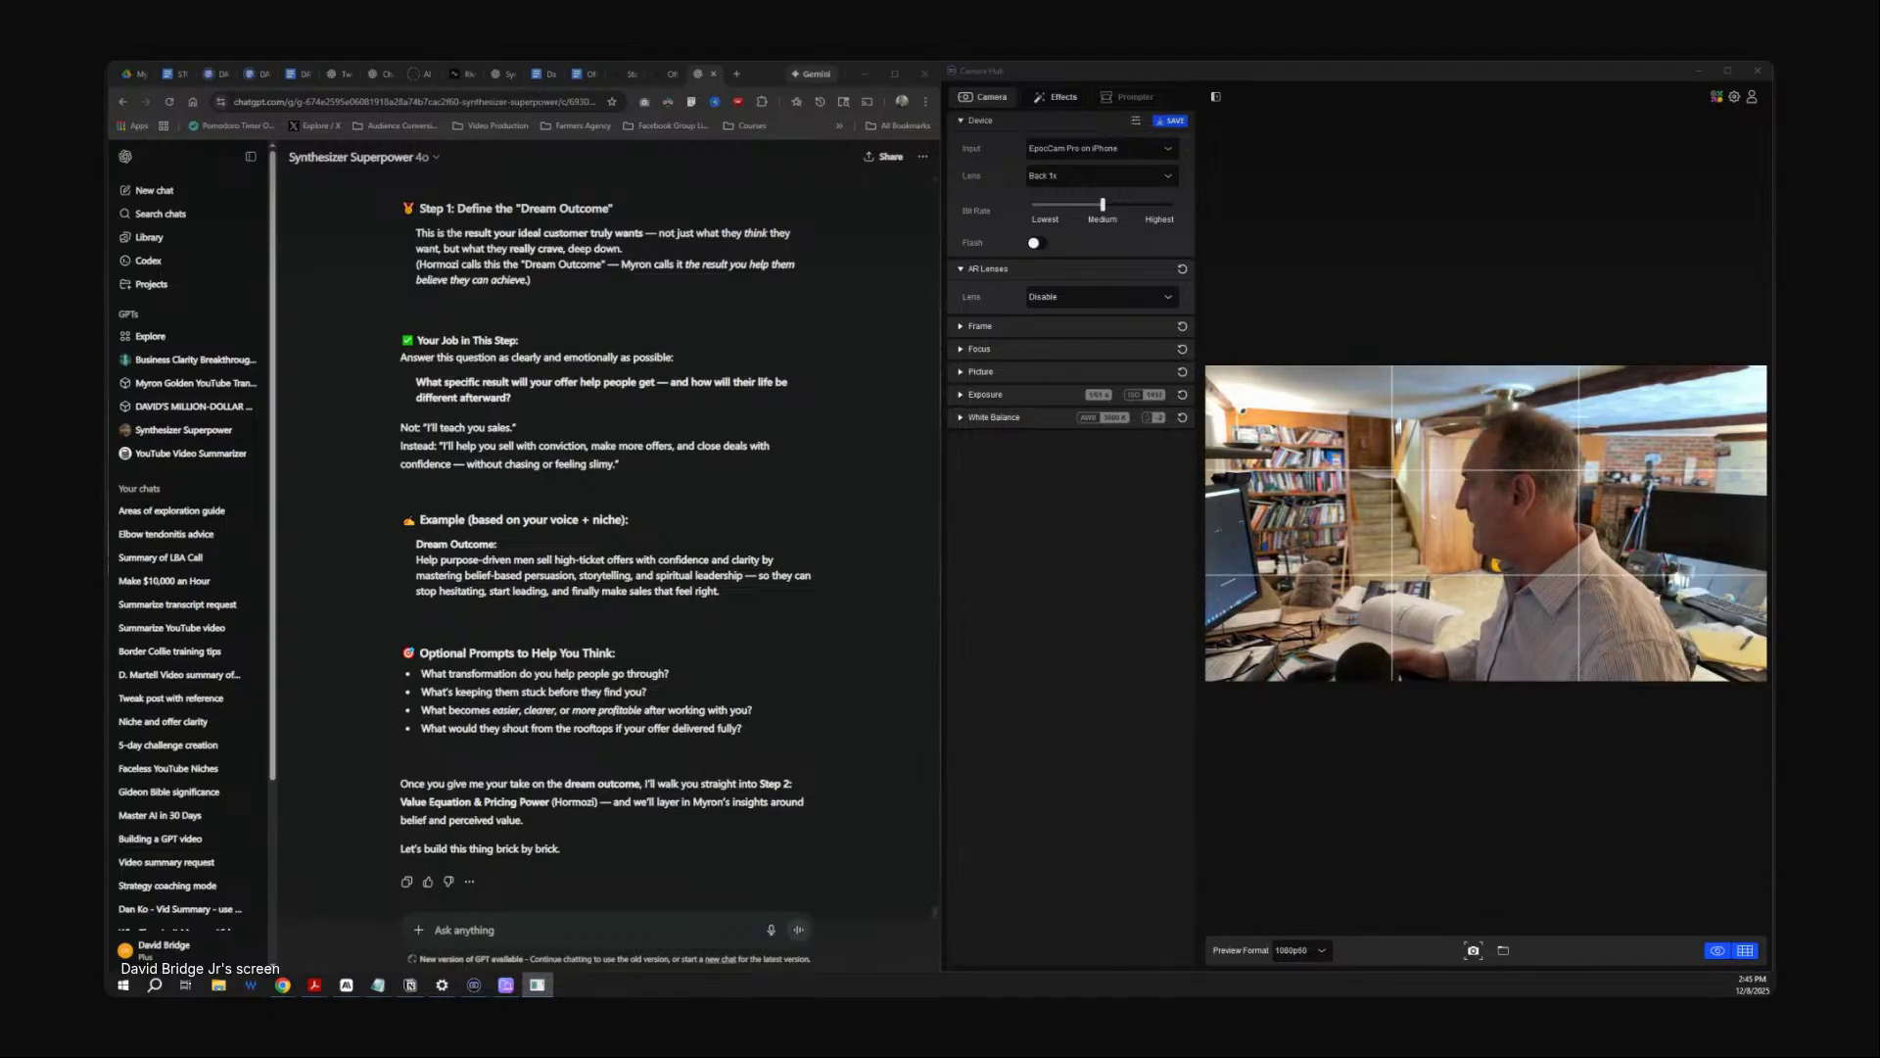
drag(909, 149, 1769, 279)
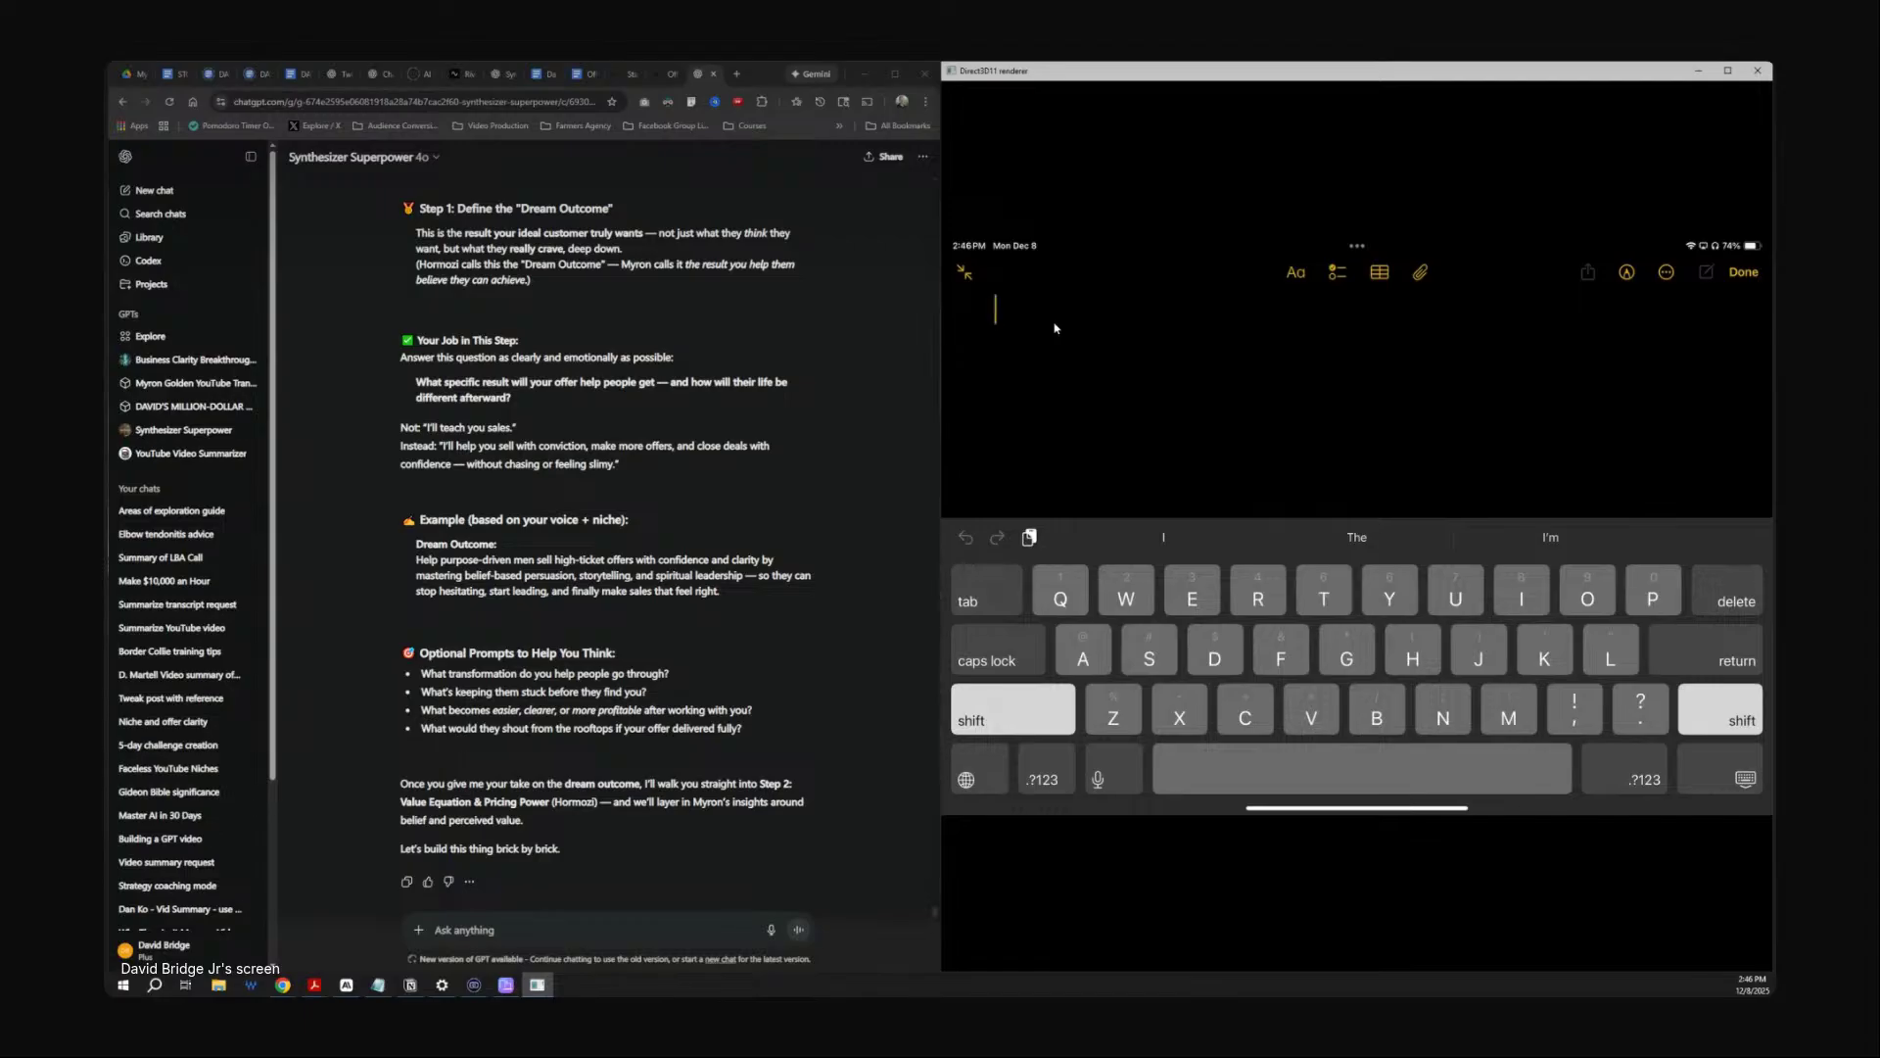
Enter the text "the v so annoying" in the blank note on the mirrored iPad.
key(shift)
text(the )
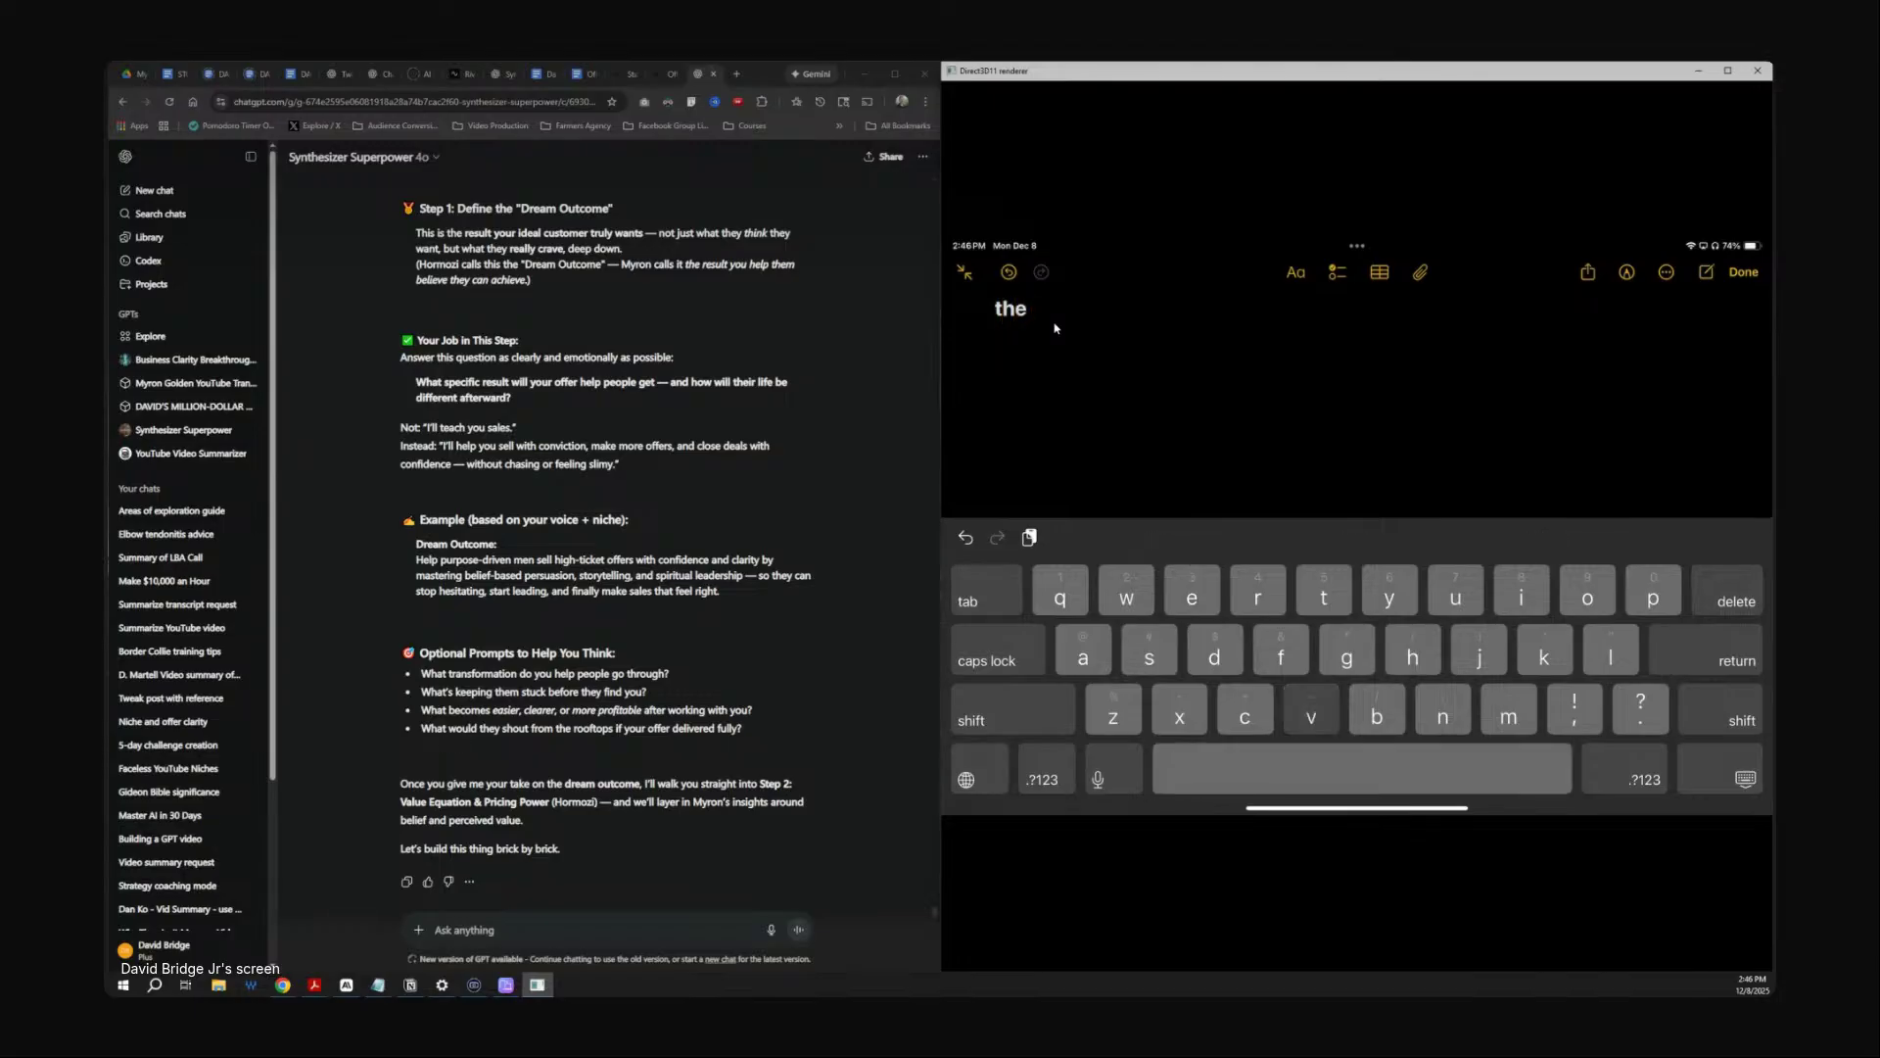
text(v so annoying)
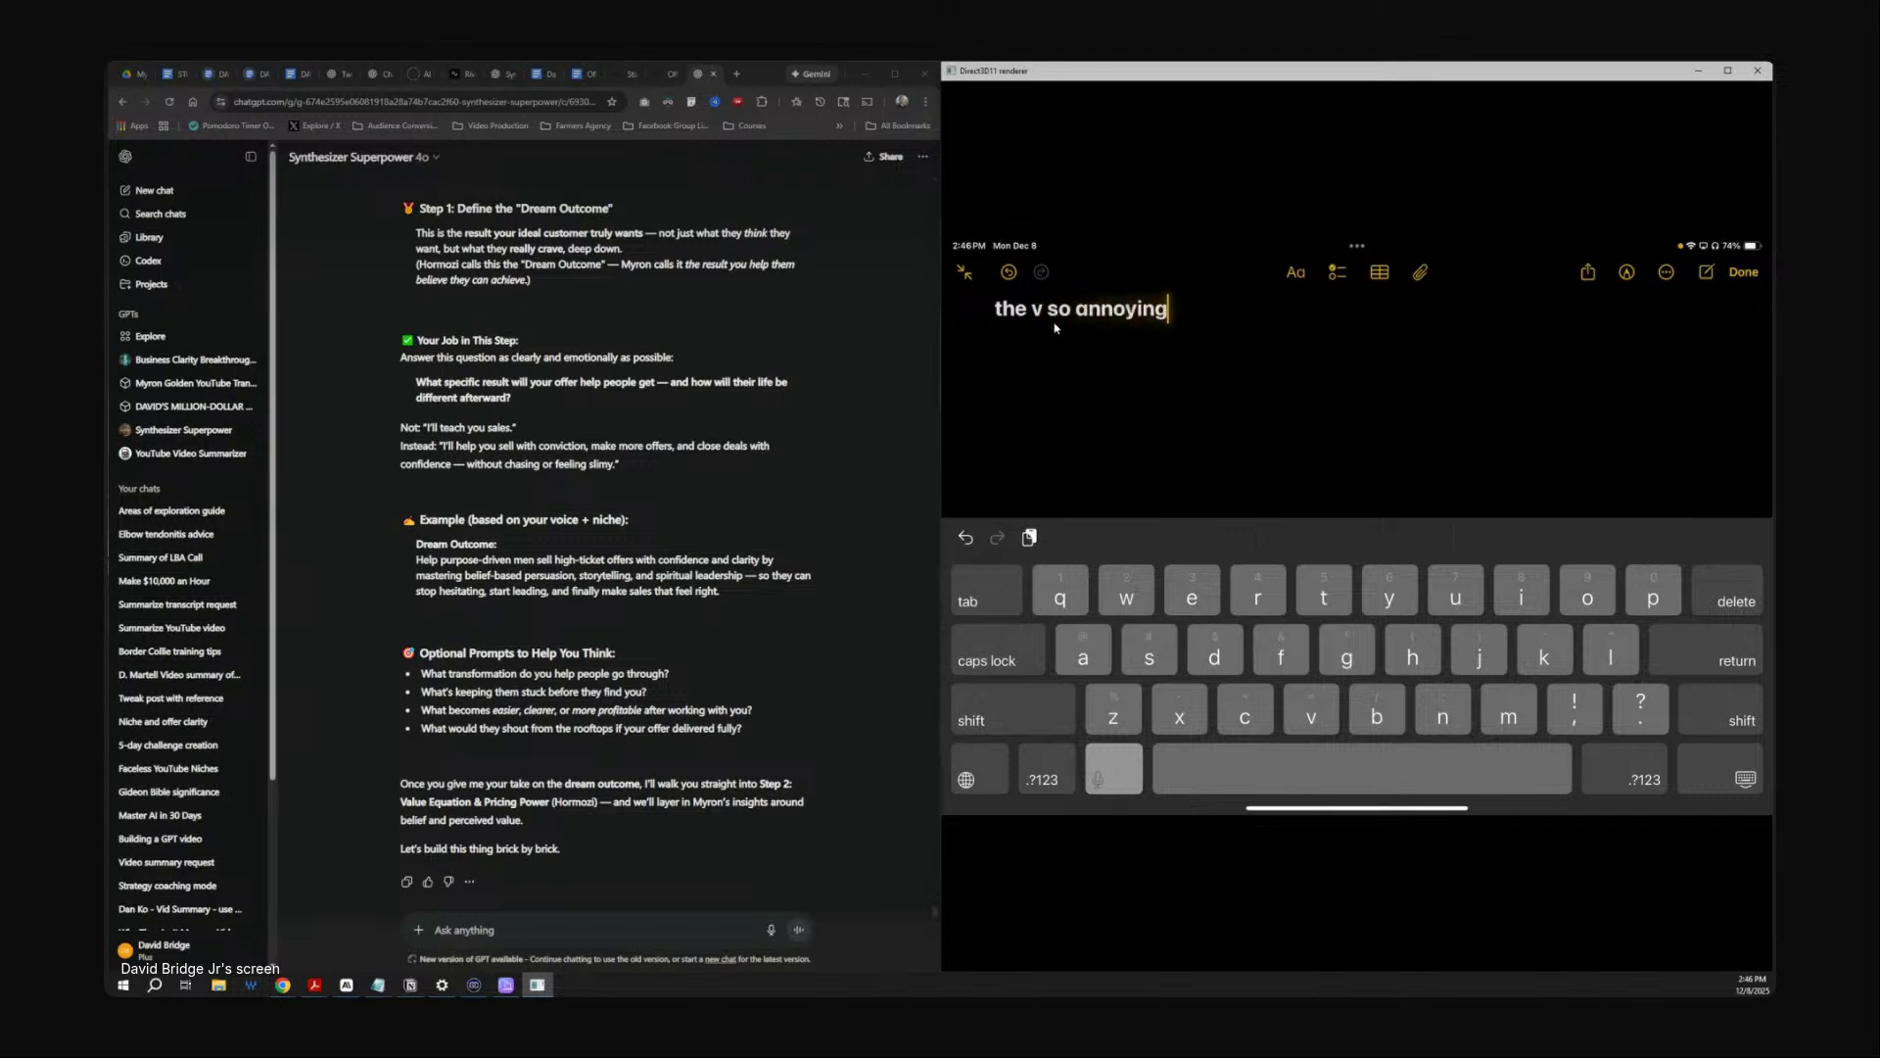
Erase all of the text "the v so annoying" from the note on the mirrored iPad.
key(BackSpace)
key(BackSpace)
key(BackSpace)
key(BackSpace)
key(BackSpace)
key(BackSpace)
key(BackSpace)
key(BackSpace)
key(BackSpace)
key(BackSpace)
key(BackSpace)
key(BackSpace)
key(BackSpace)
key(BackSpace)
key(BackSpace)
key(BackSpace)
key(BackSpace)
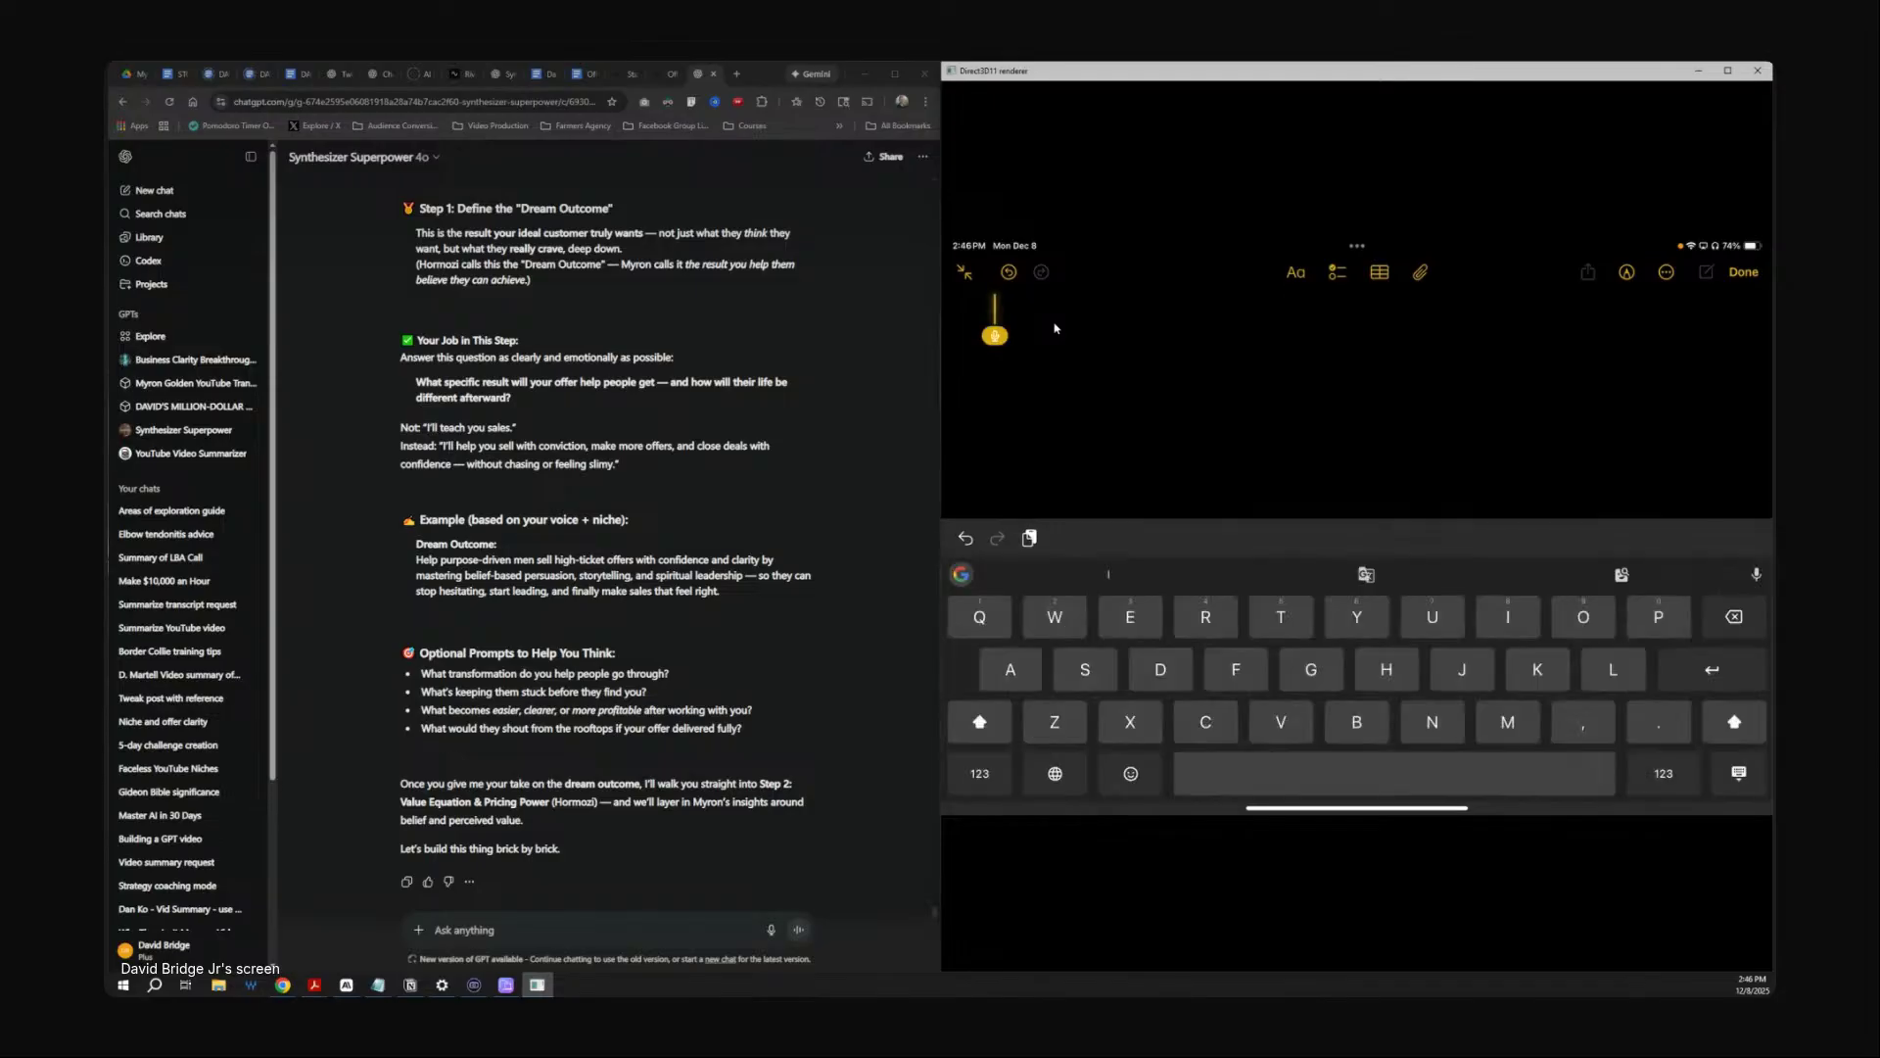
Title the iPad note "The Value Equation", without any extra words, and start a new line beneath the title.
text(The)
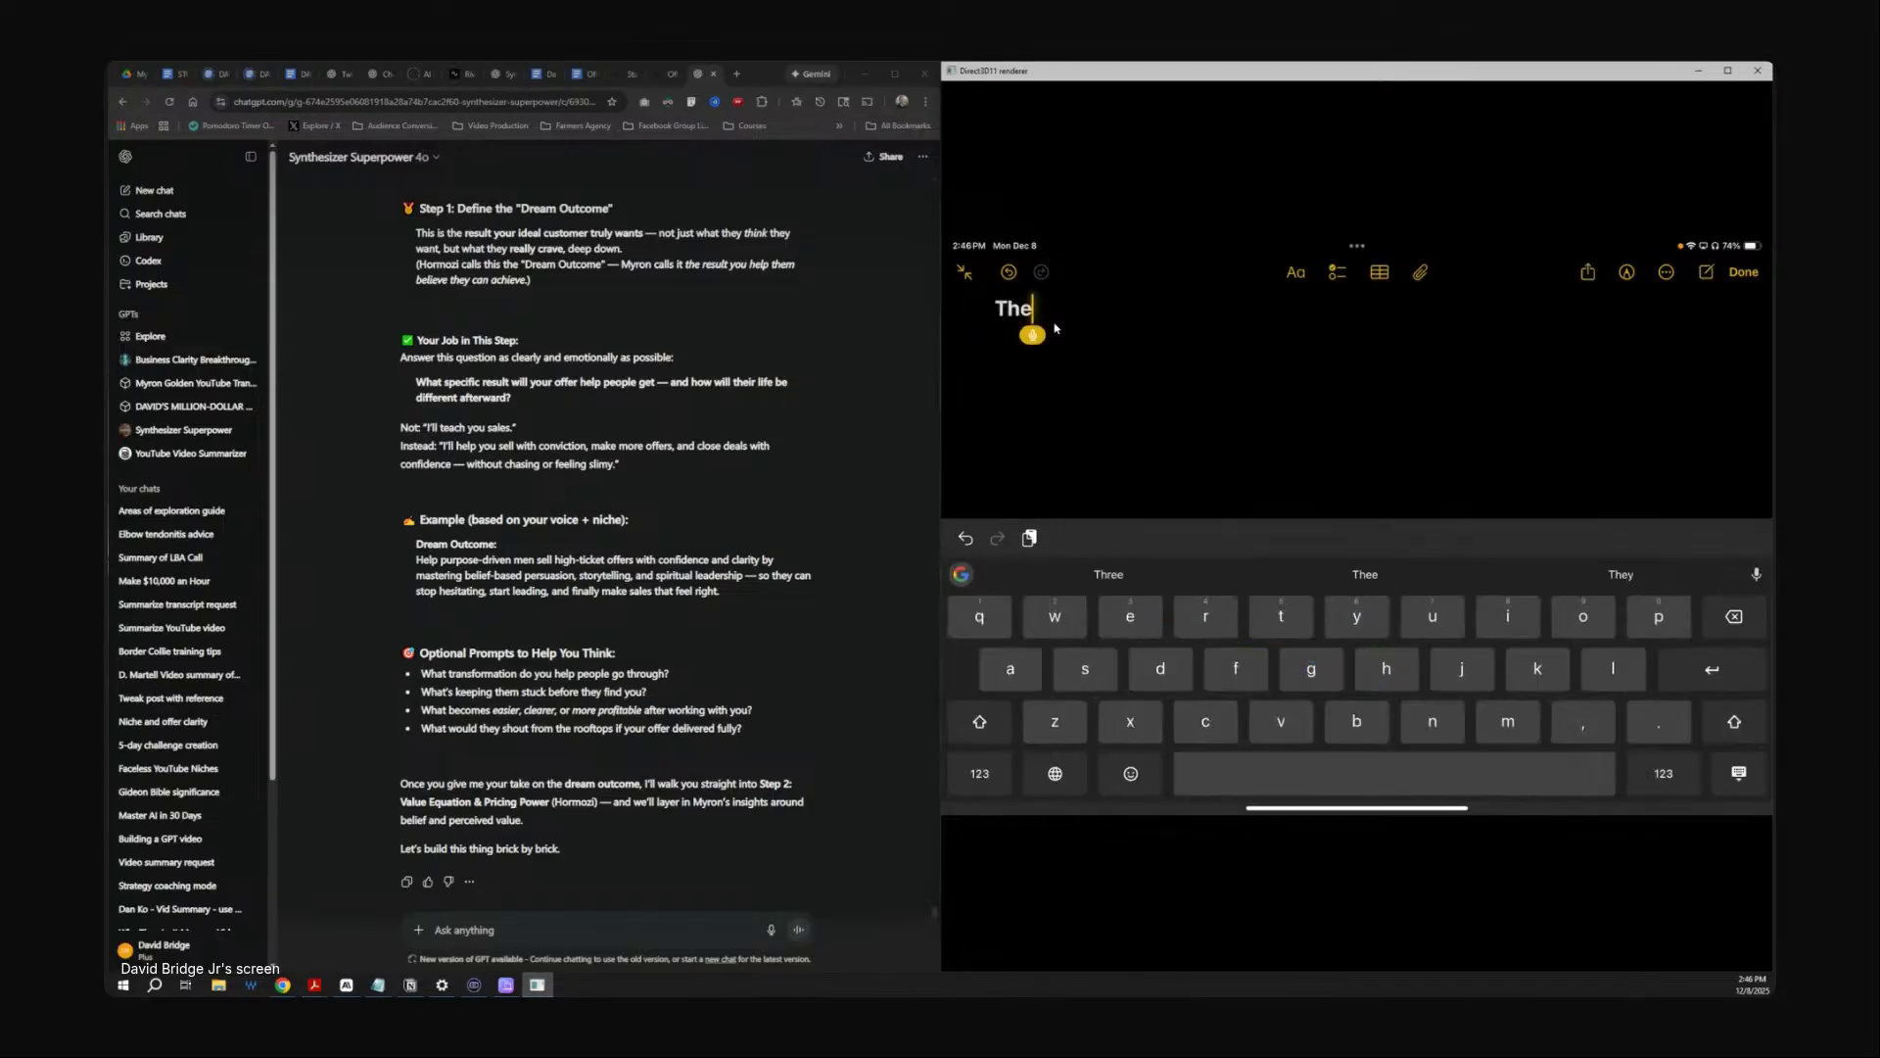
key(shift)
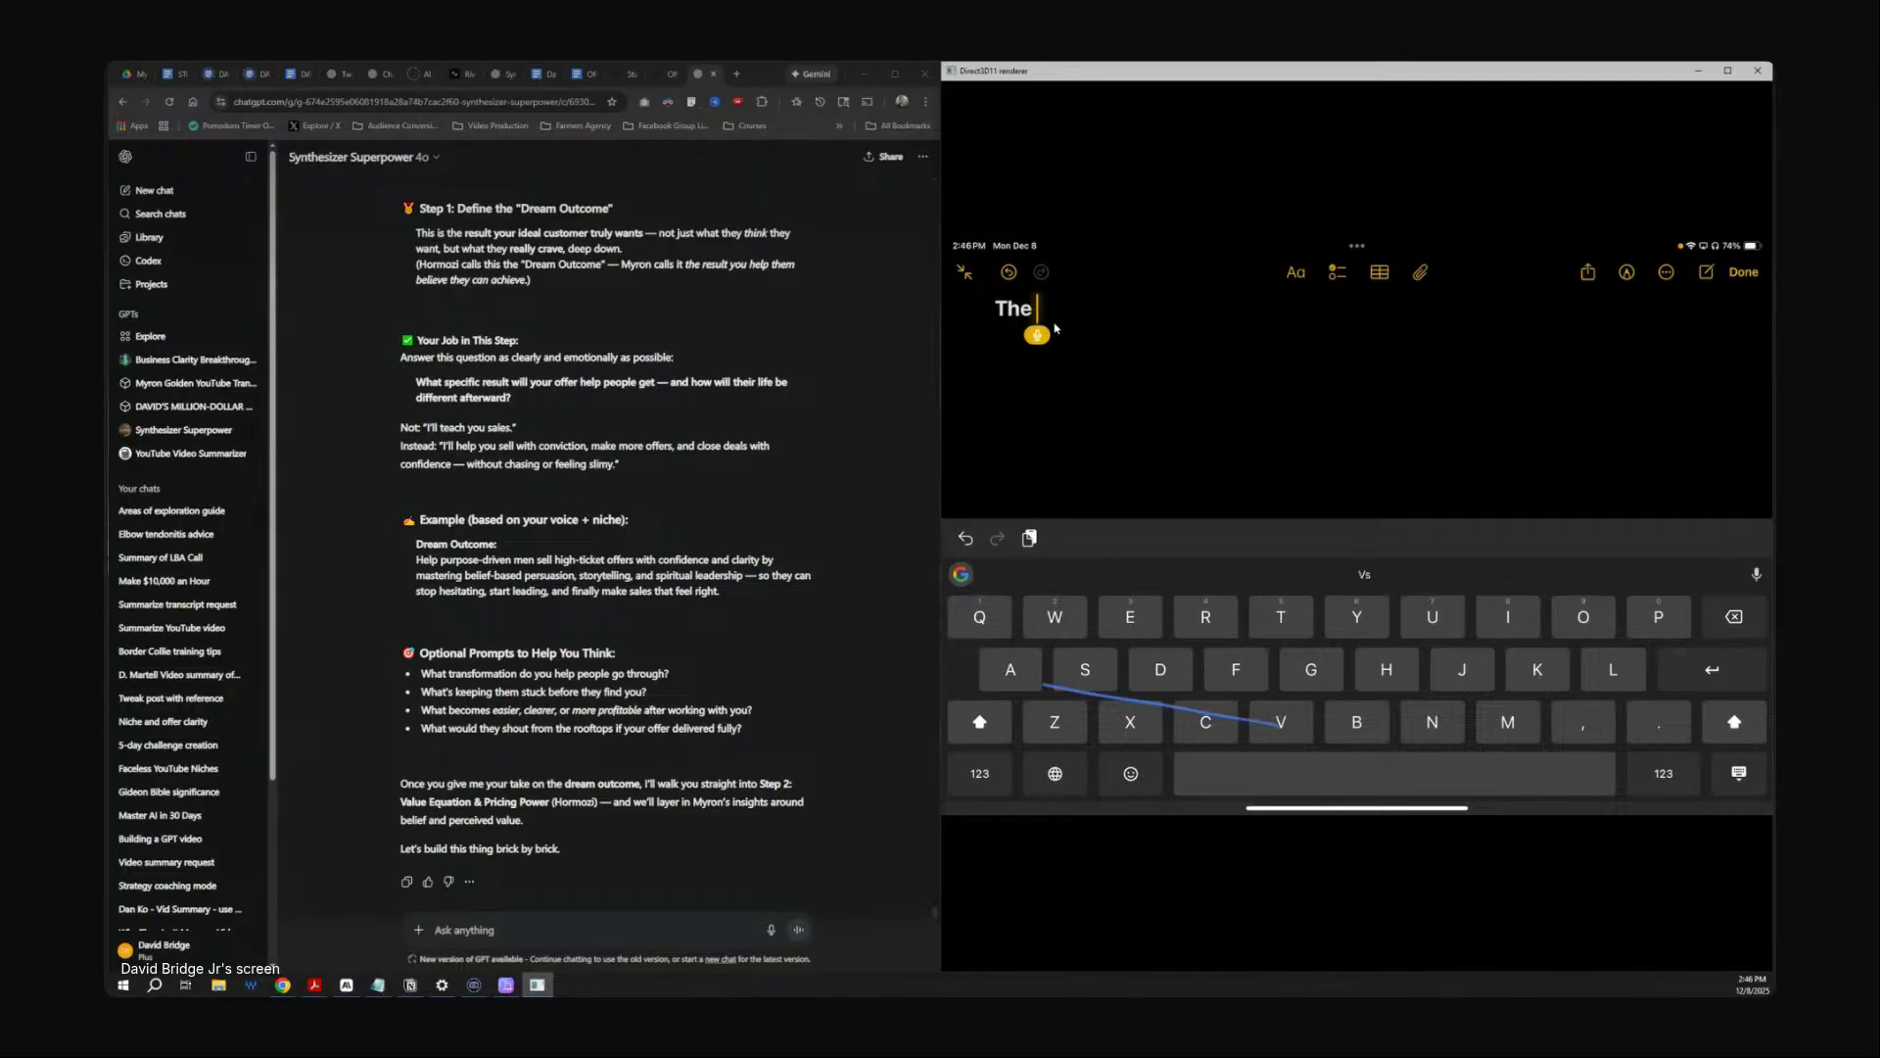
text(Value )
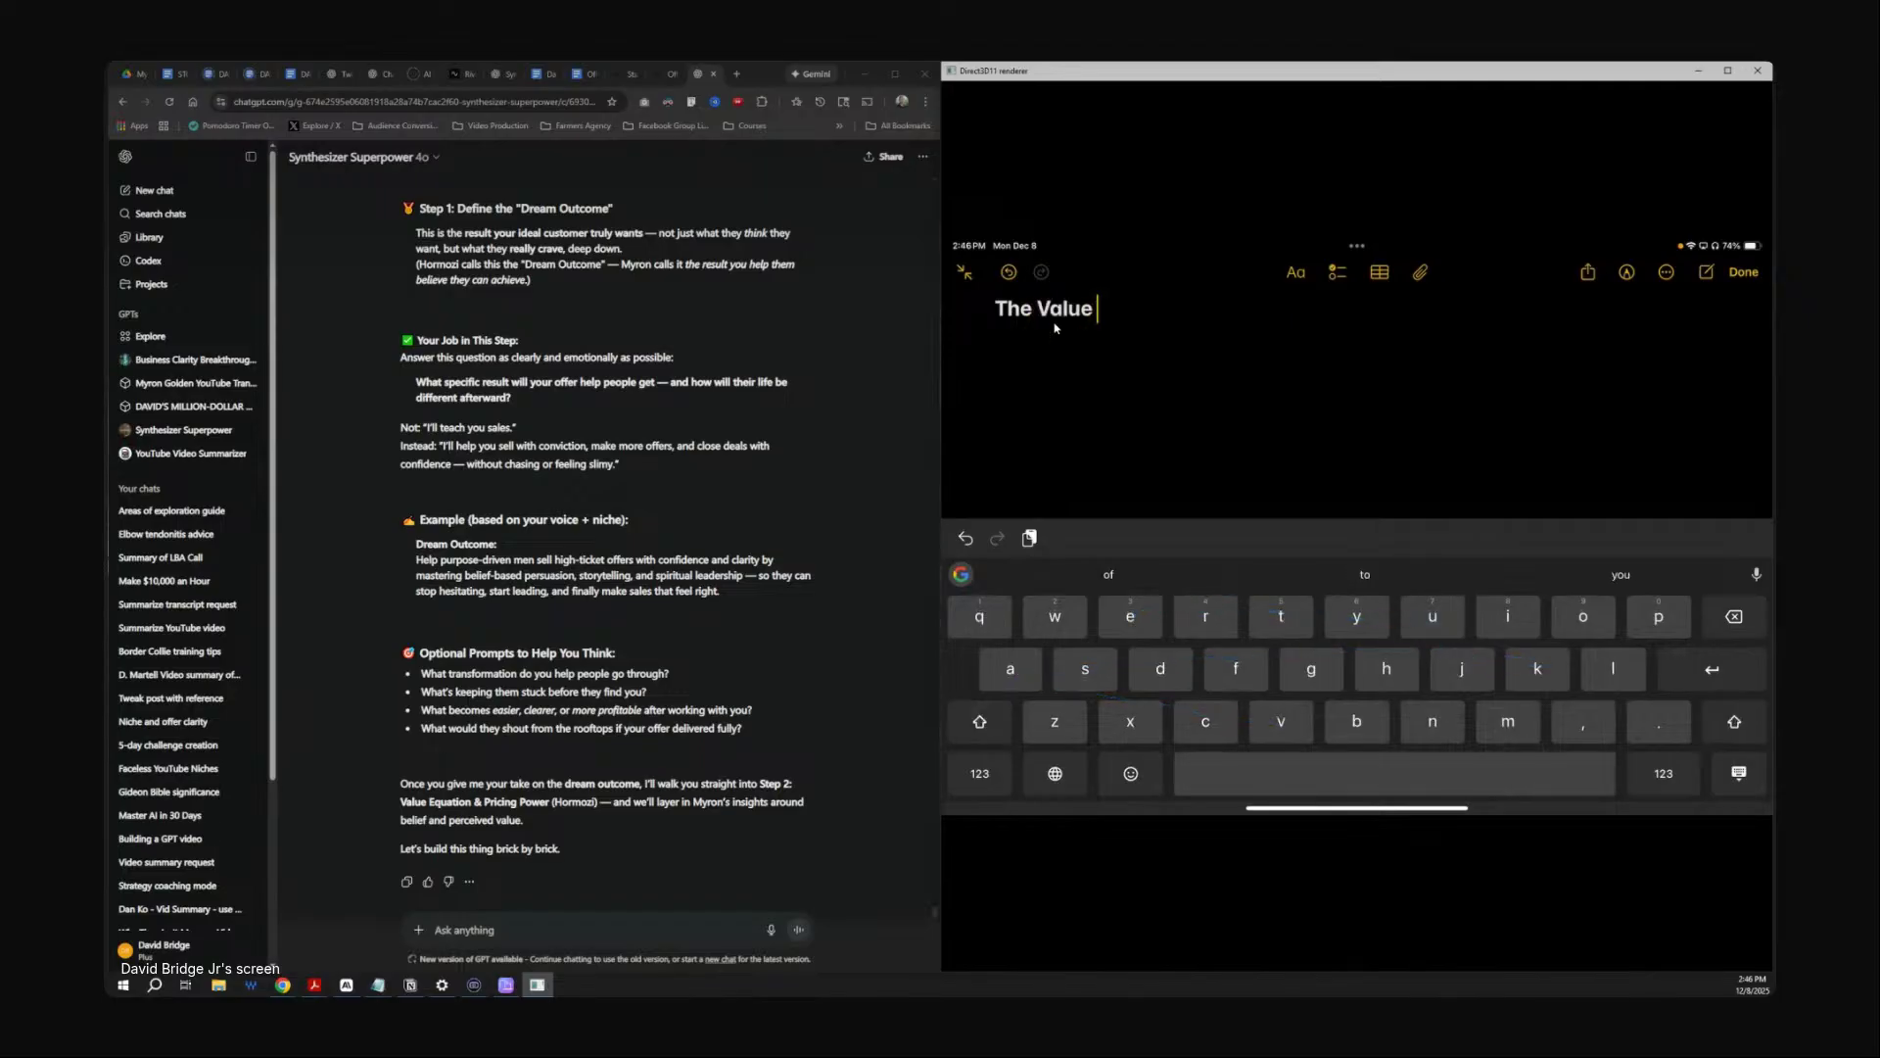
text(equation)
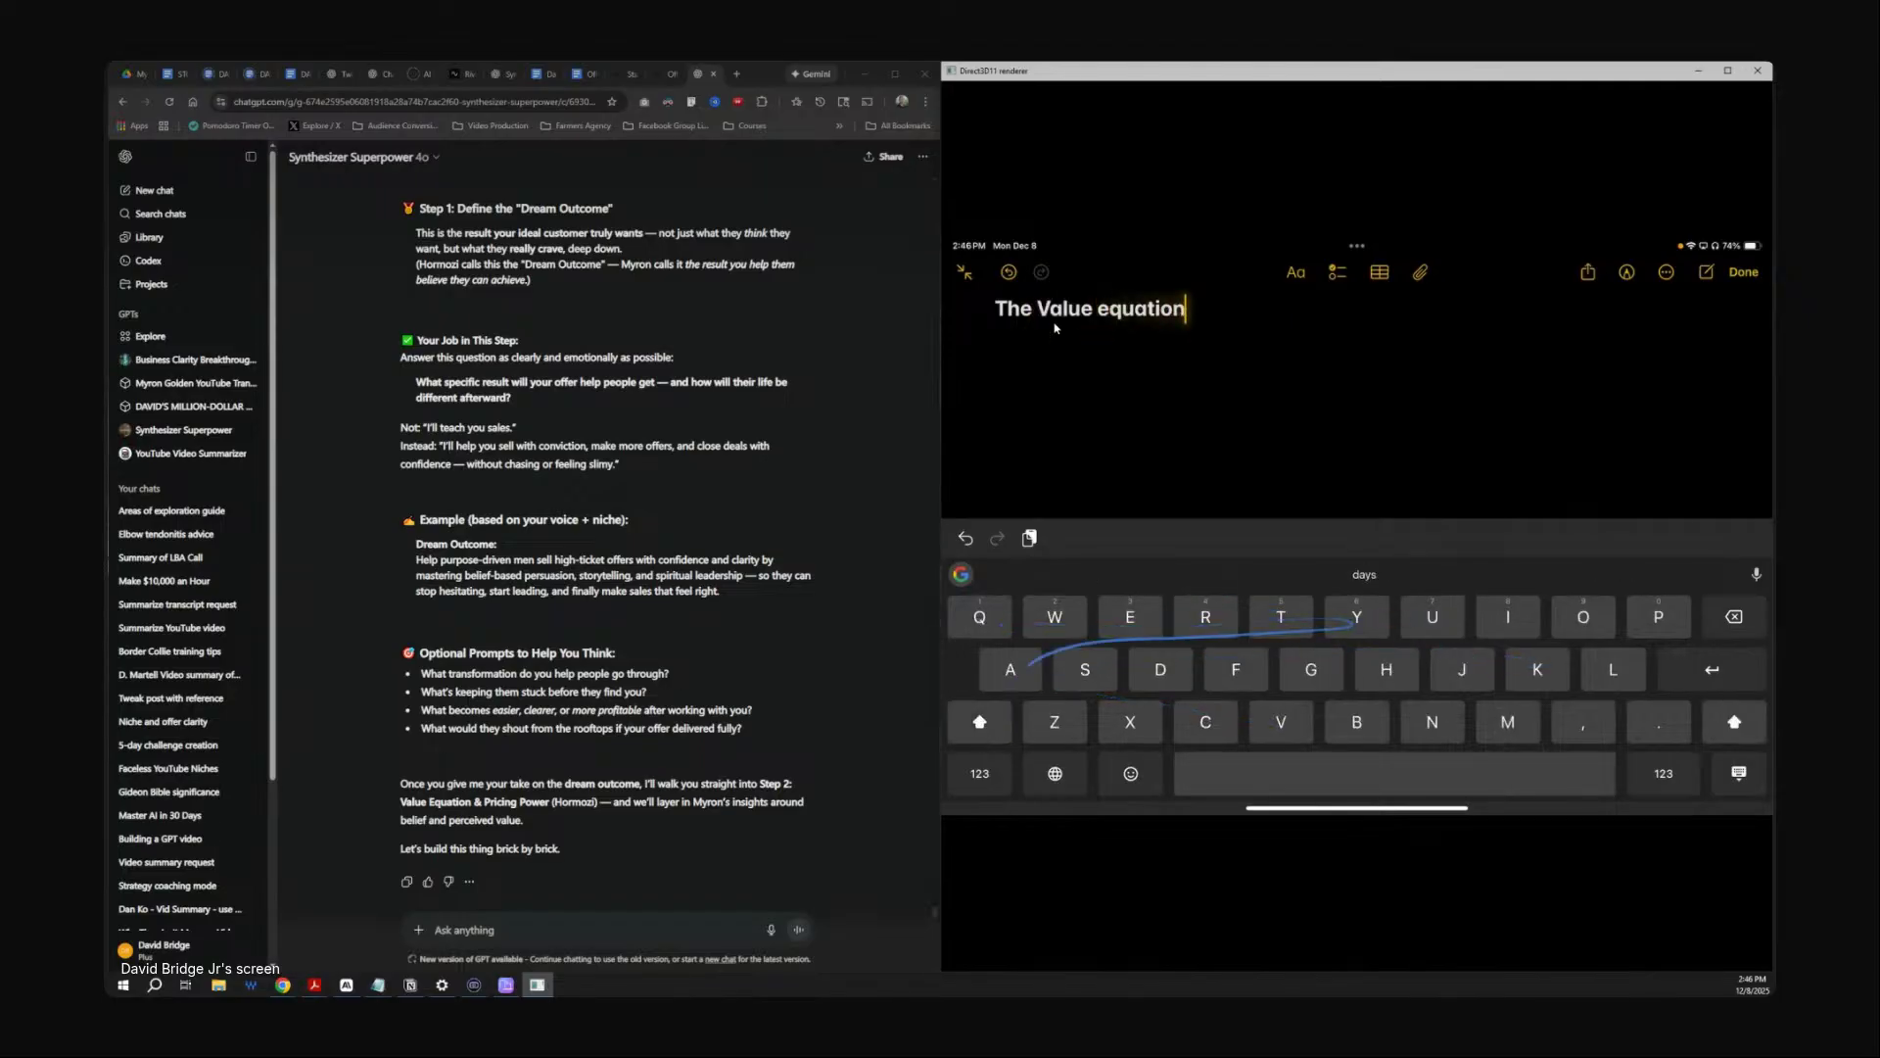
text( equation)
key(BackSpace)
key(BackSpace)
key(BackSpace)
key(BackSpace)
key(BackSpace)
key(BackSpace)
key(BackSpace)
key(BackSpace)
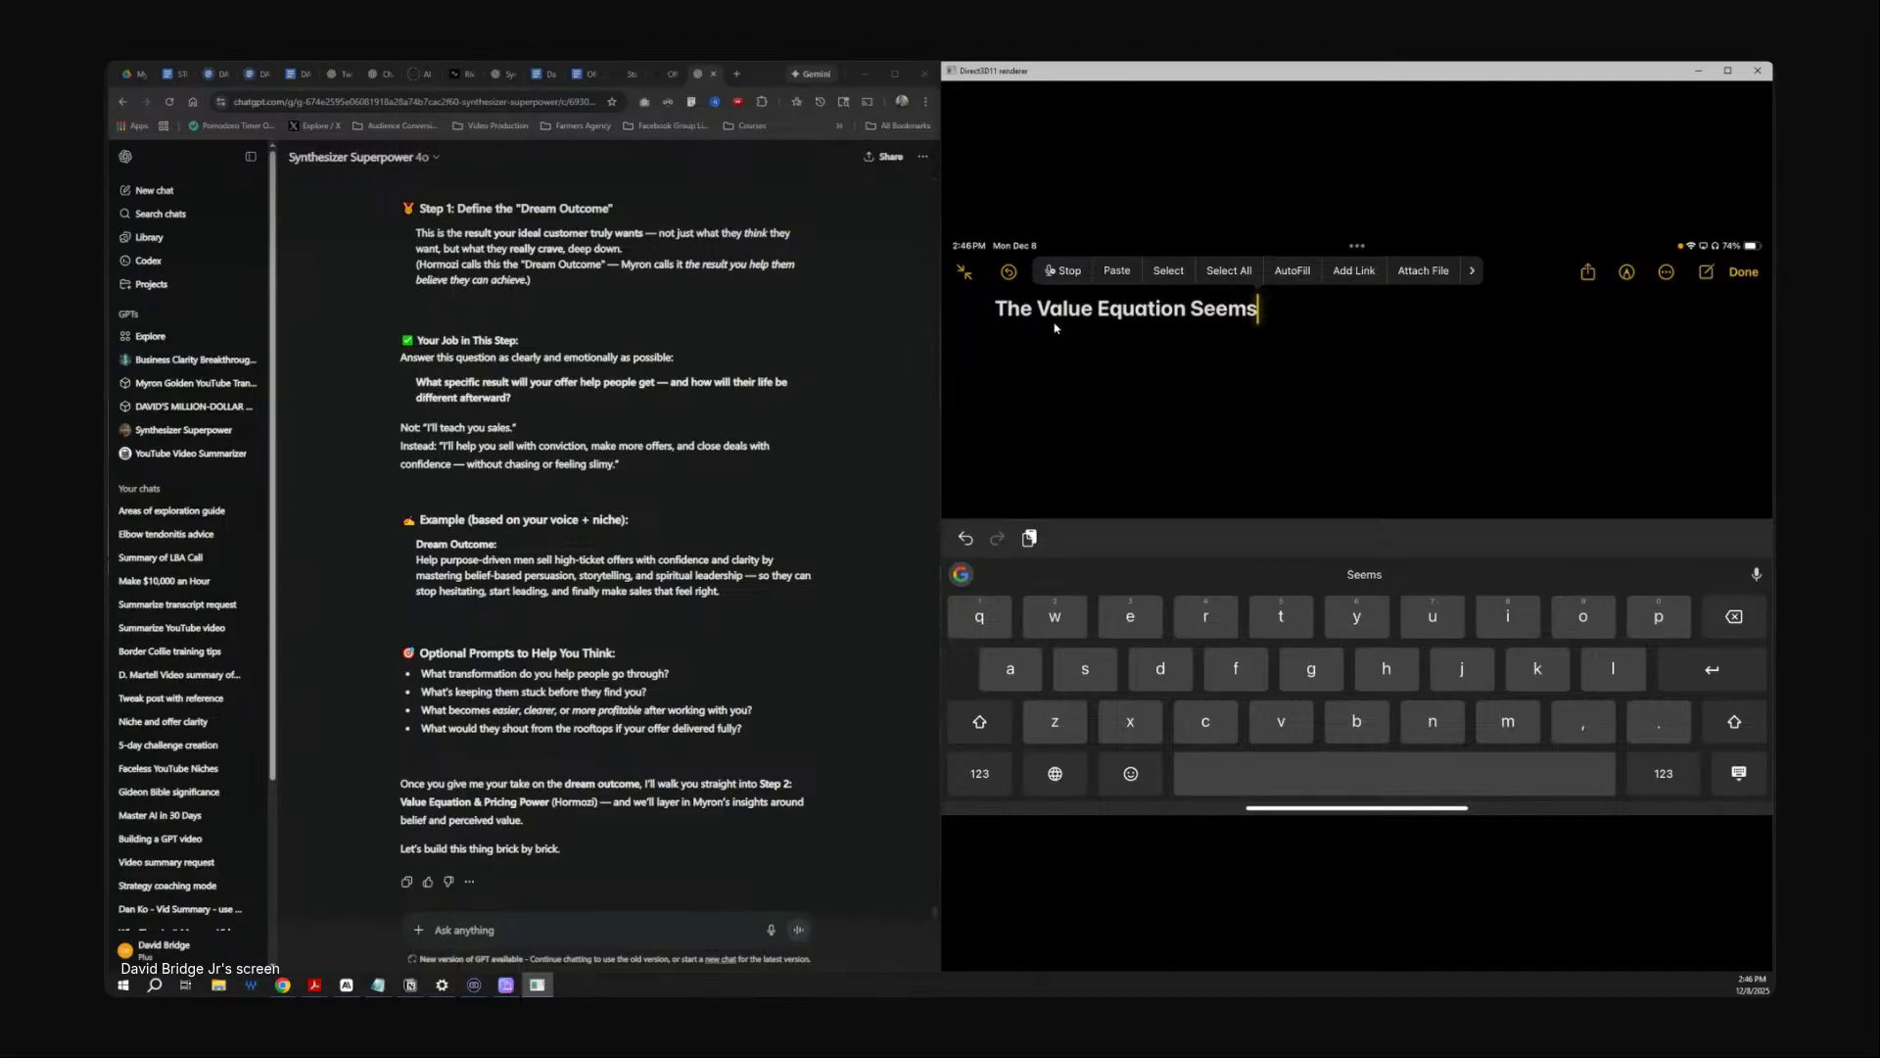
key(BackSpace)
key(BackSpace)
key(BackSpace)
key(BackSpace)
key(BackSpace)
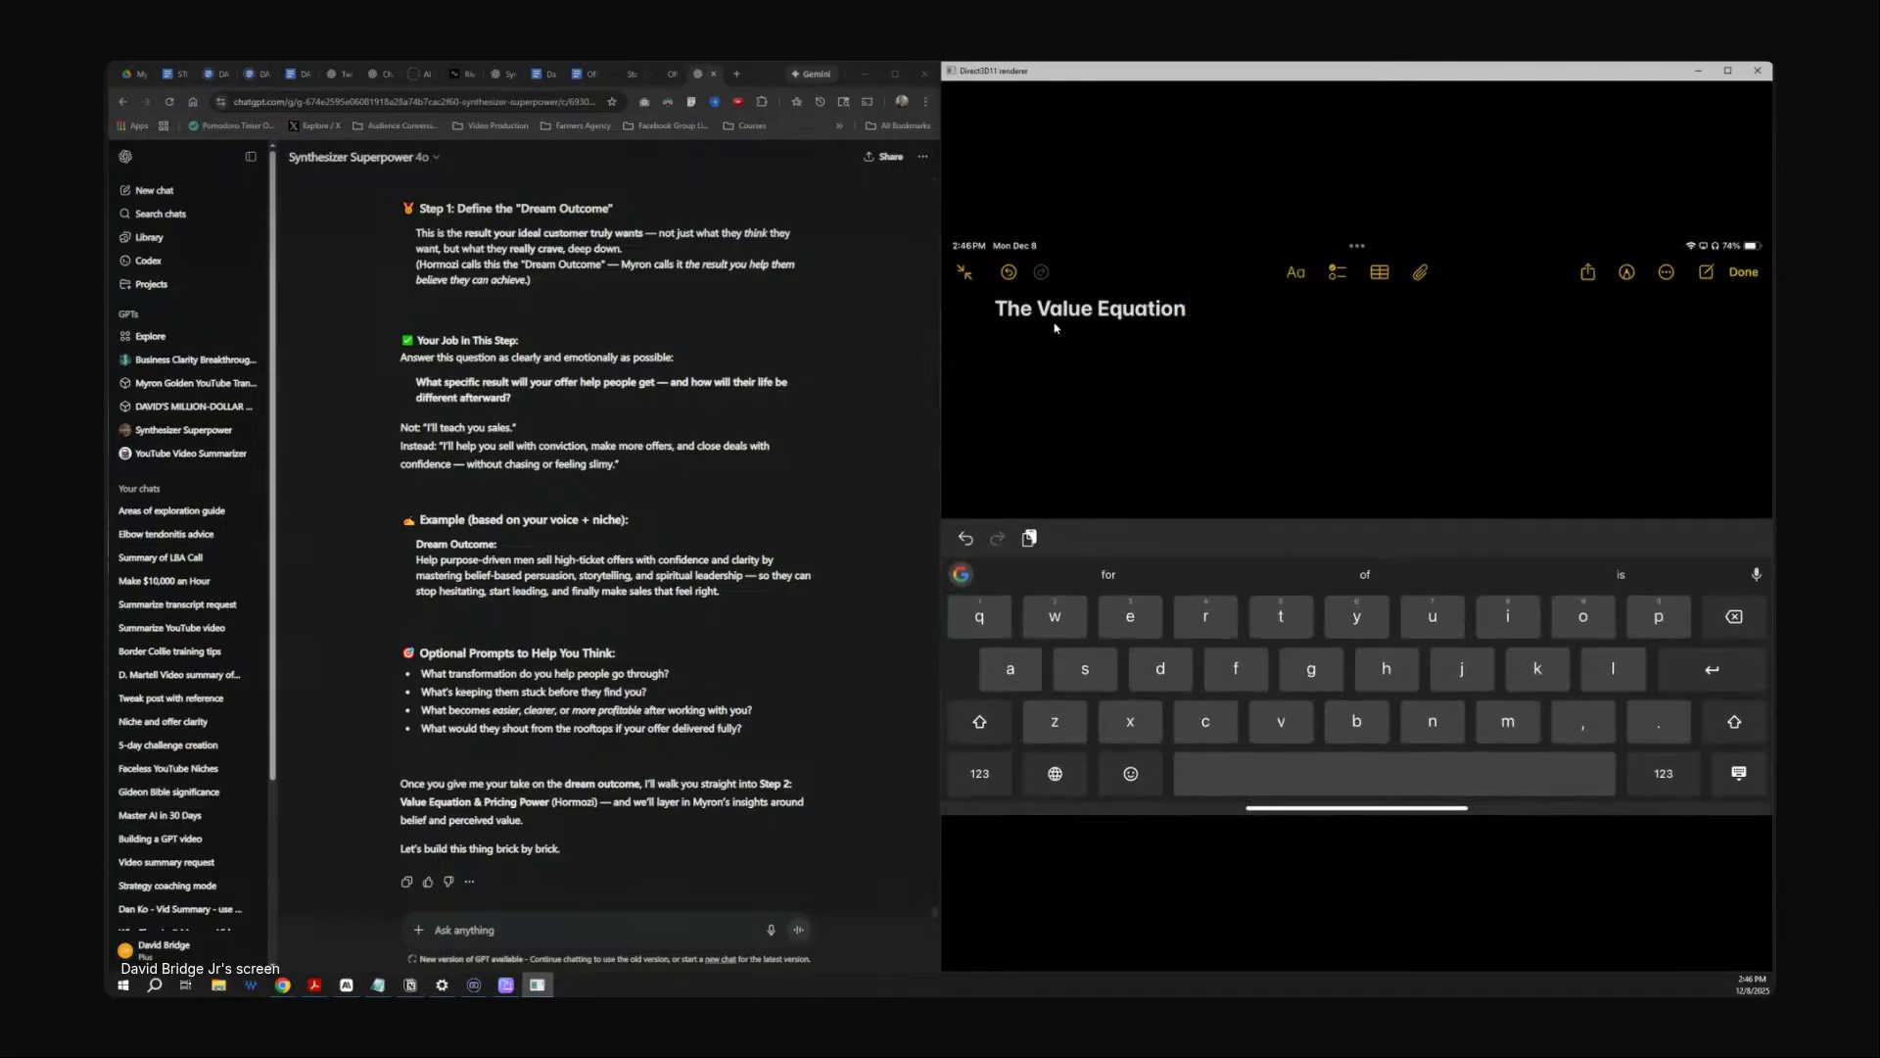
key(Return)
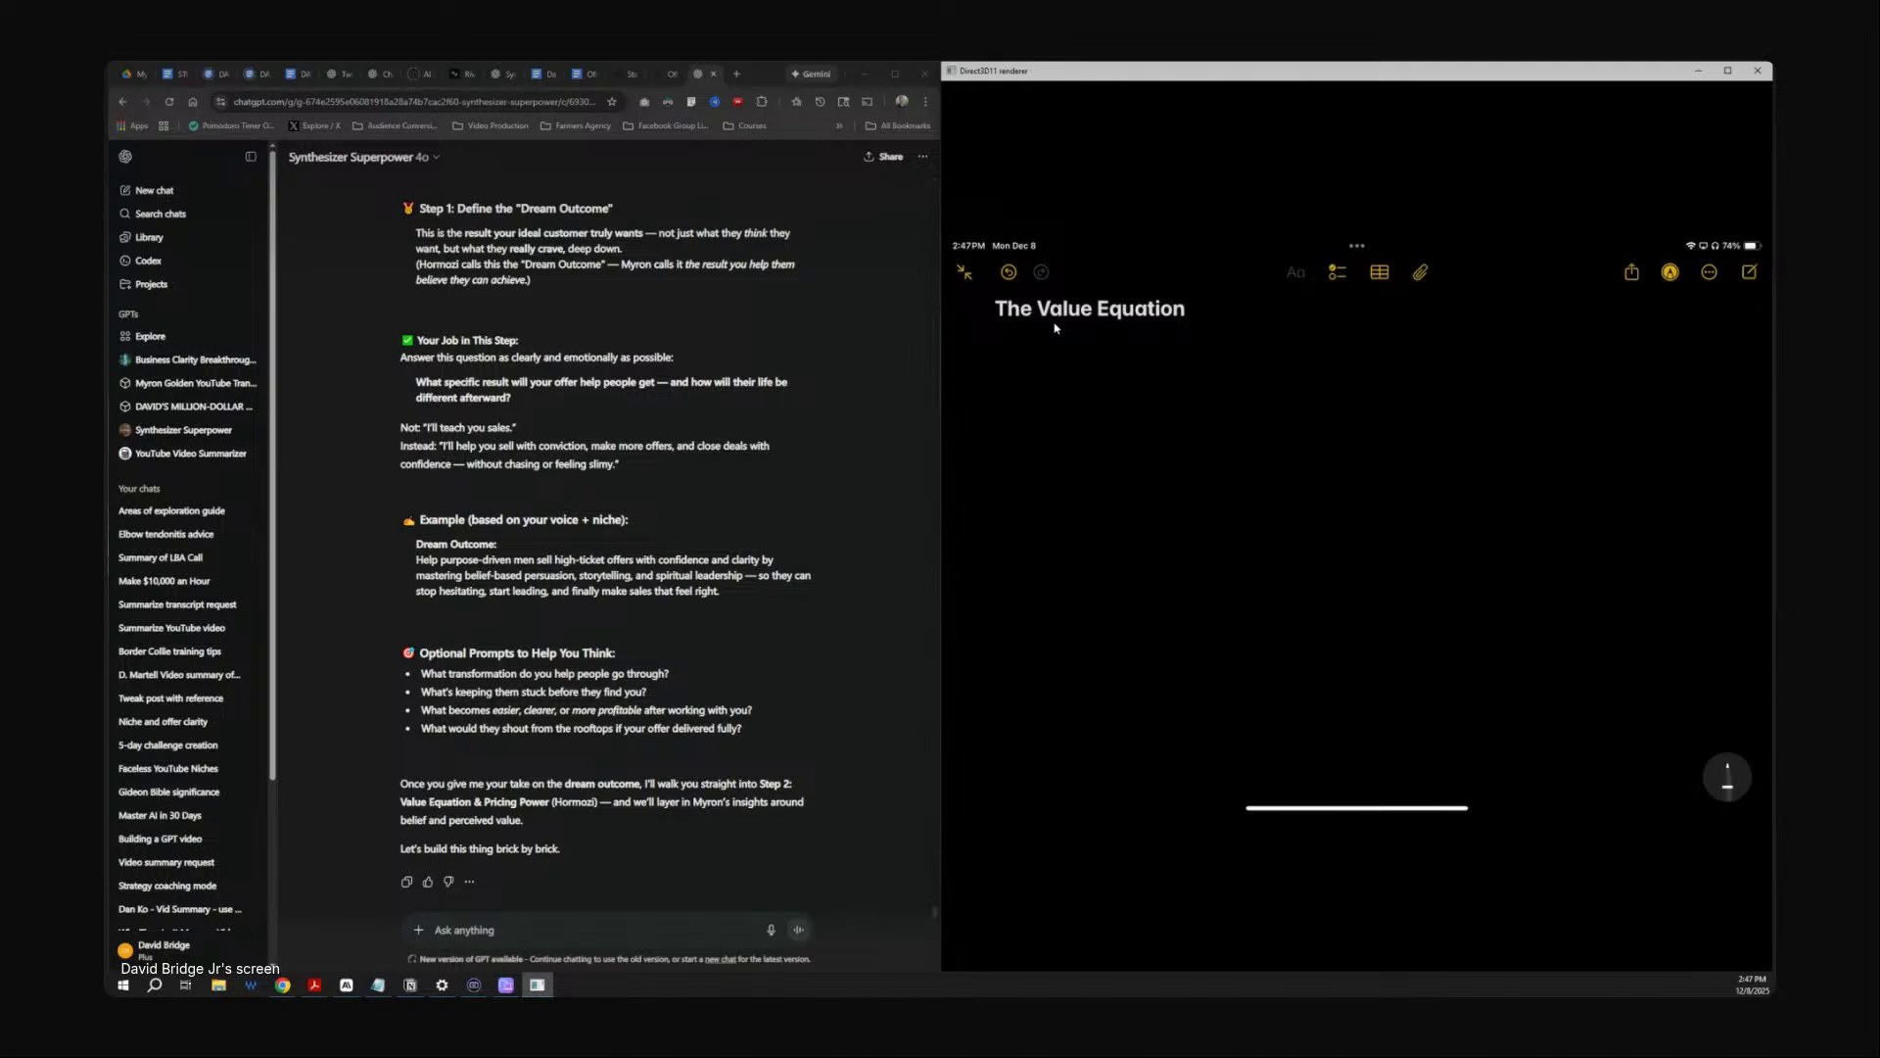
click(1055, 329)
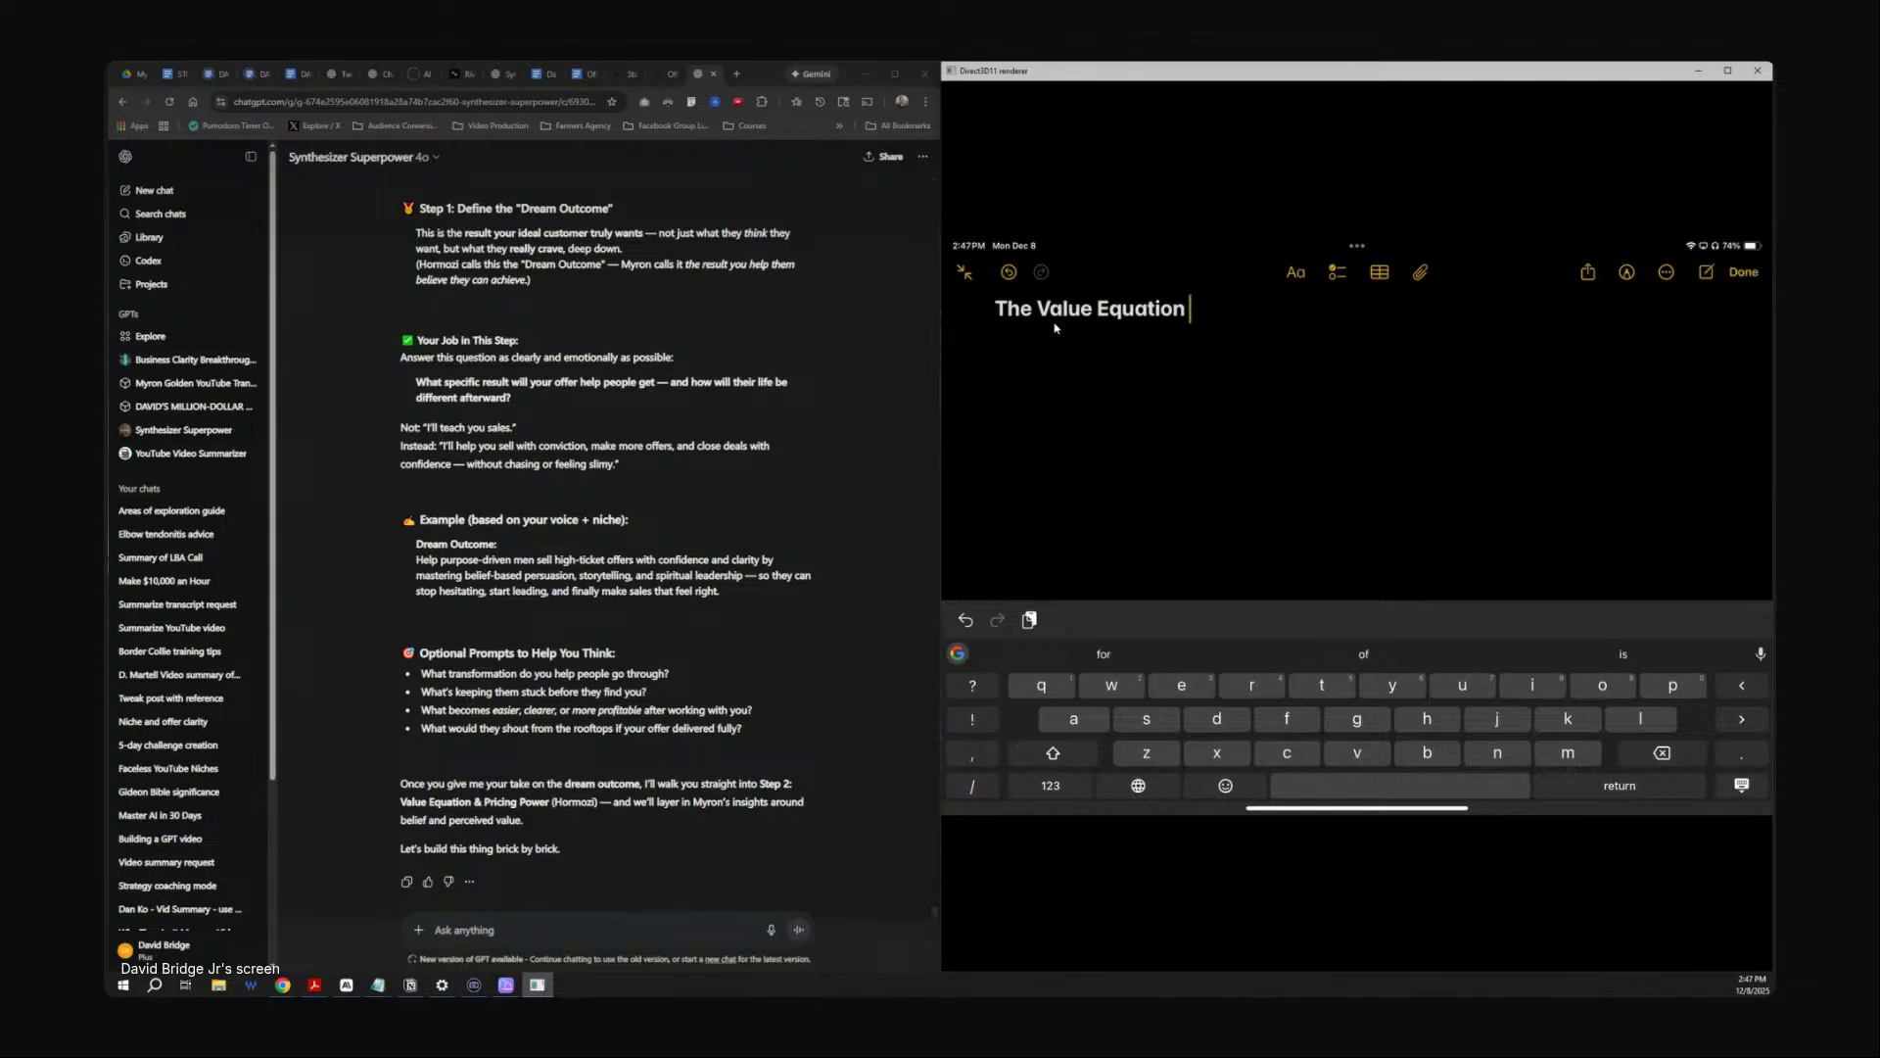
key(Return)
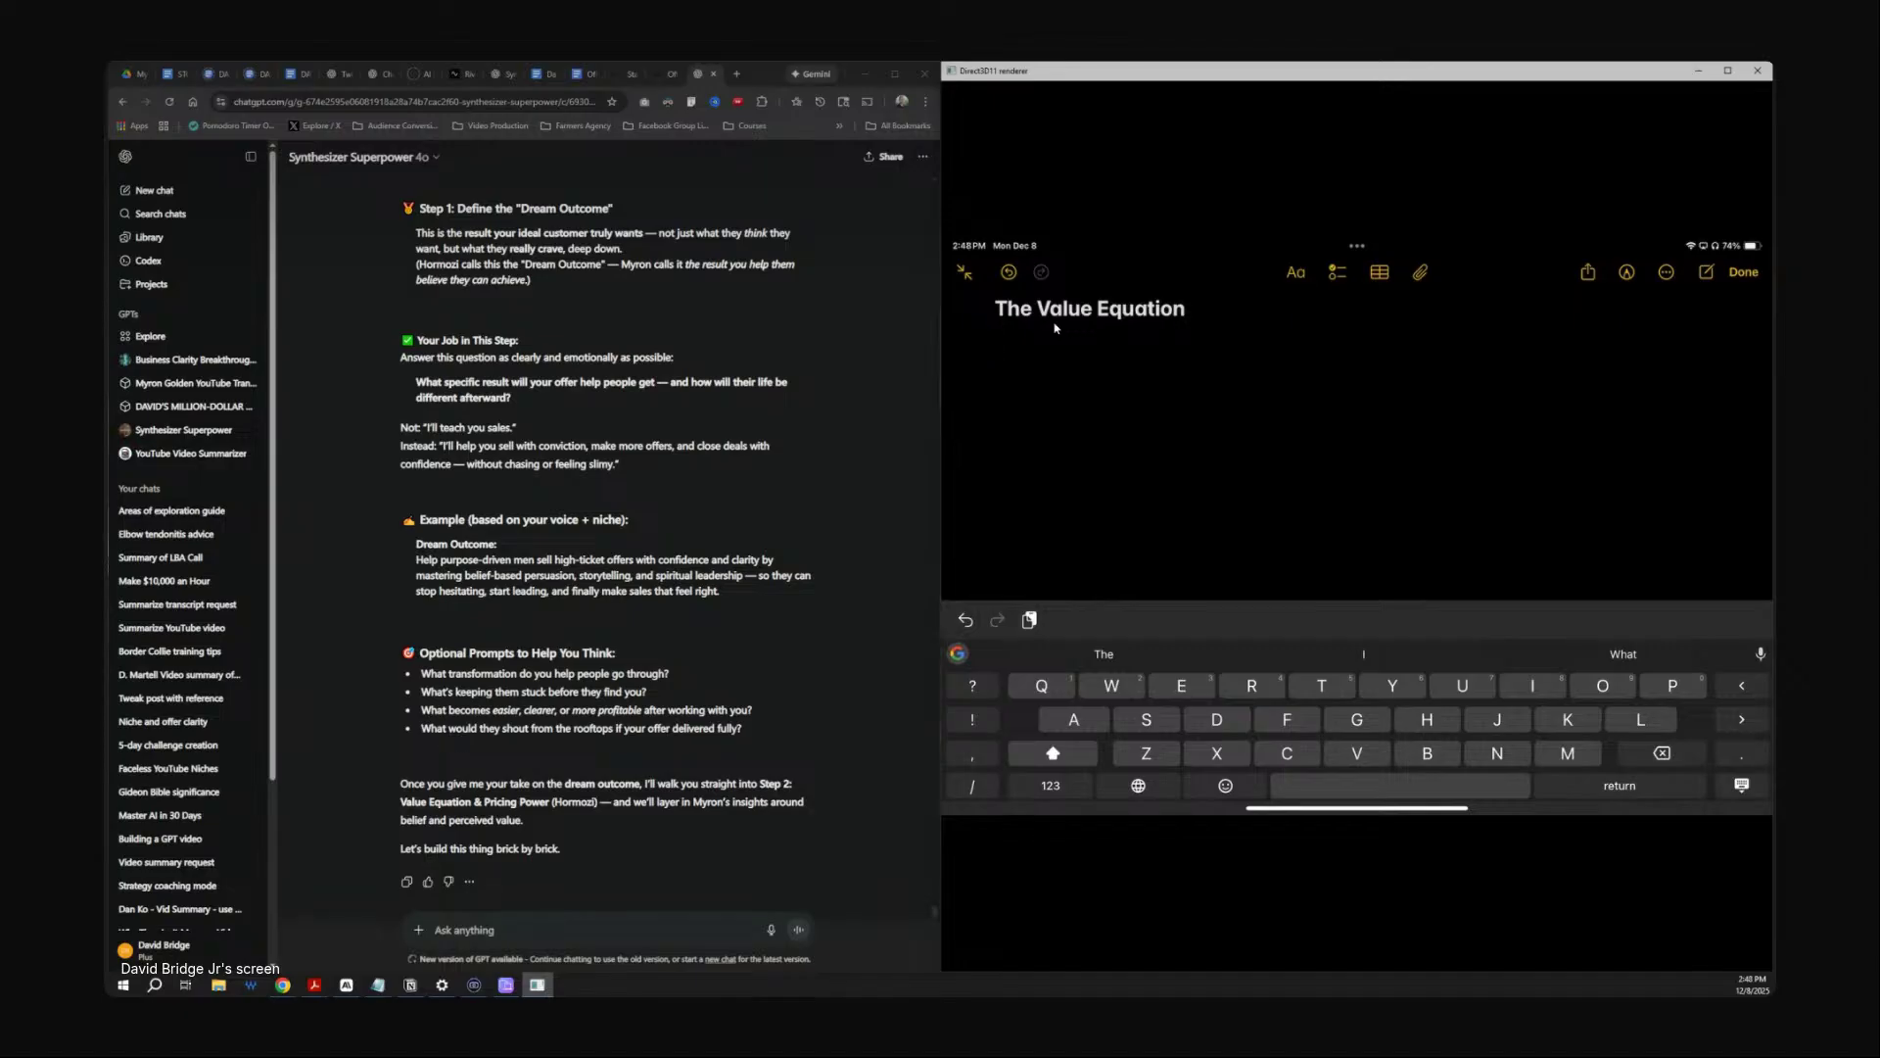
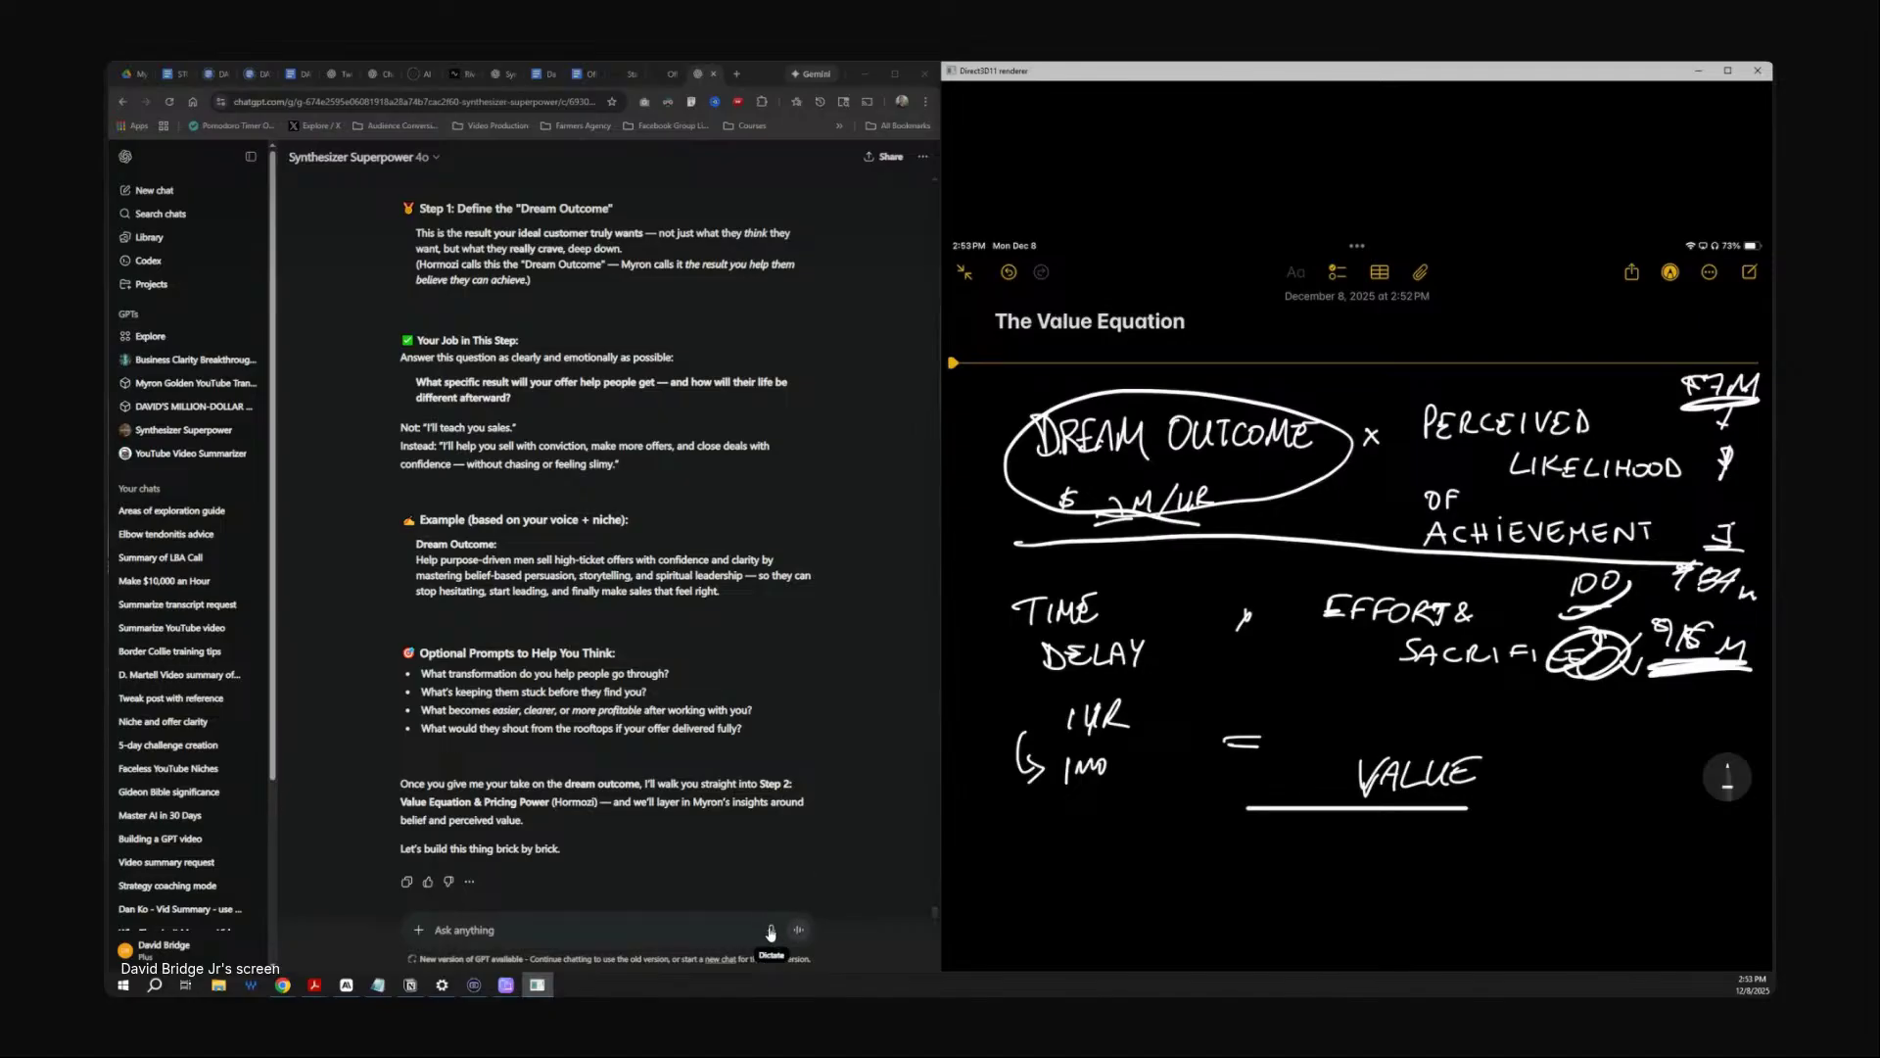
Minimise the mirrored iPad and send ChatGPT a dictated message accepting its Dream Outcome and asking what becomes easier, clearer and more profitable.
click(771, 931)
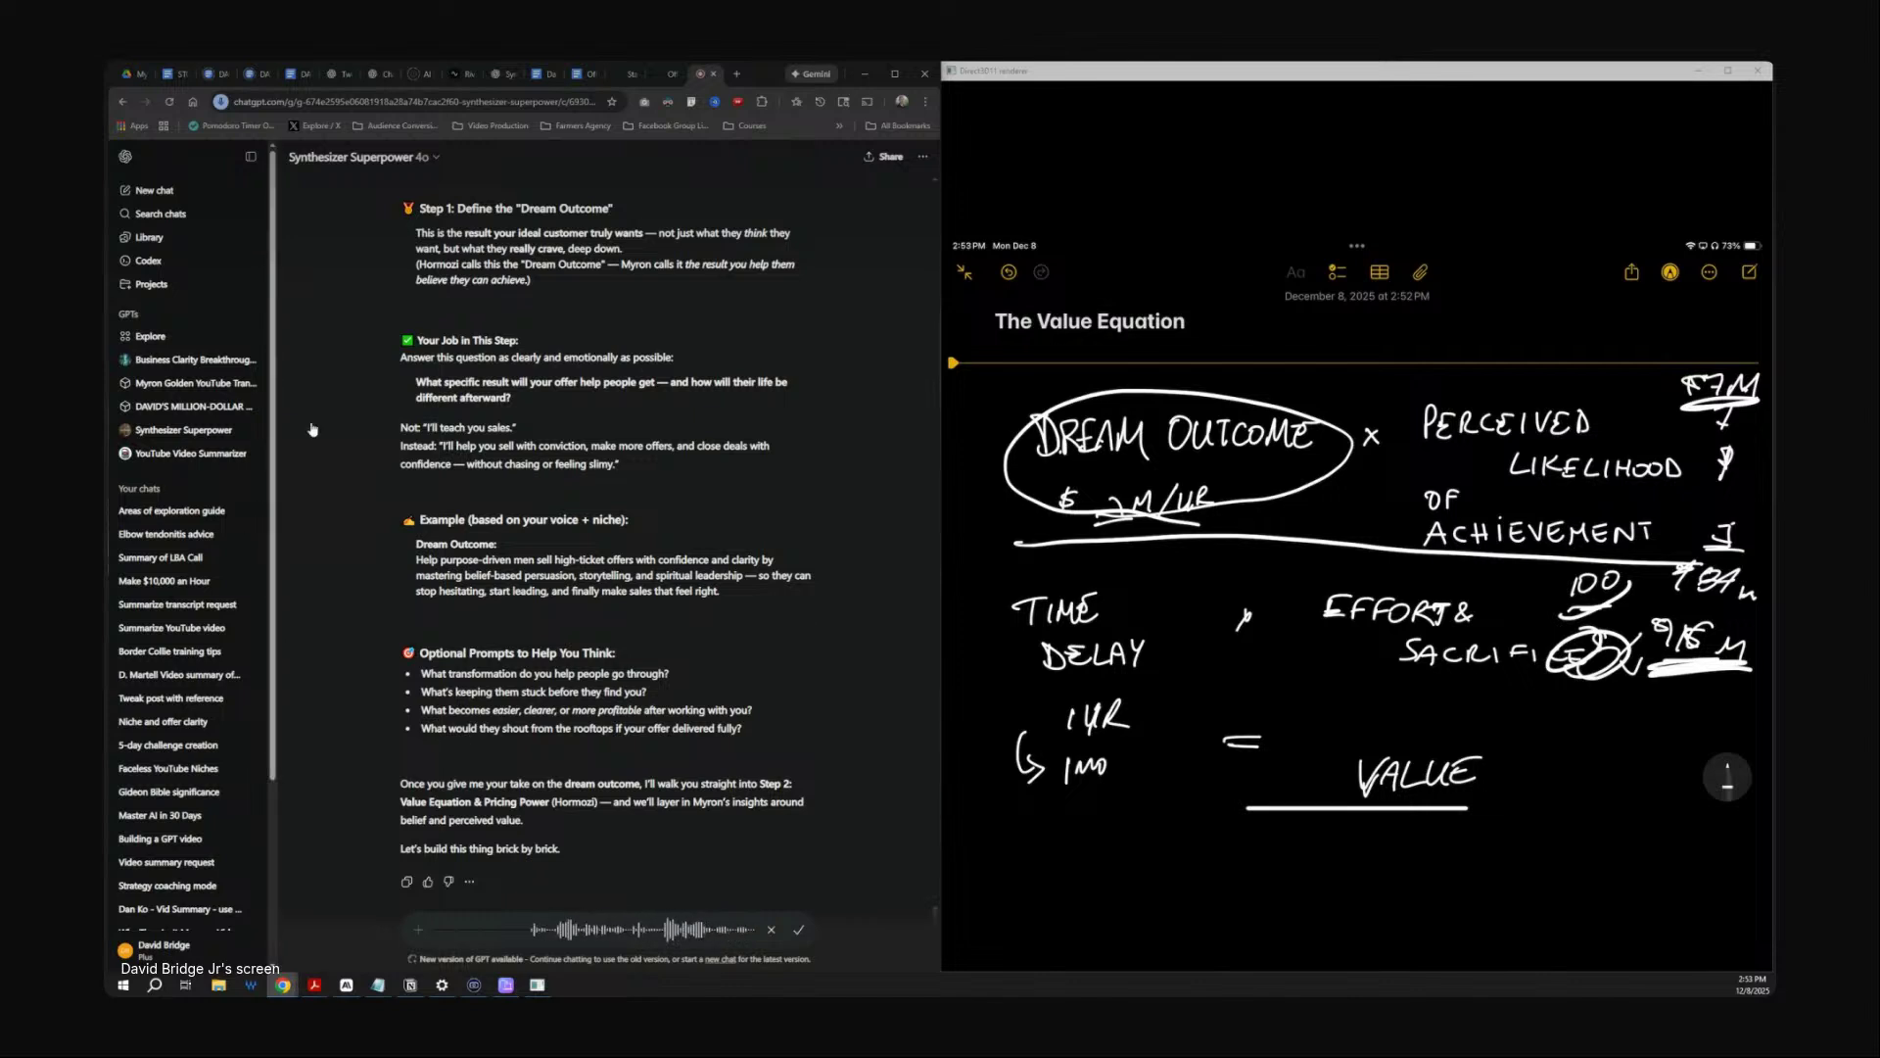
click(1699, 74)
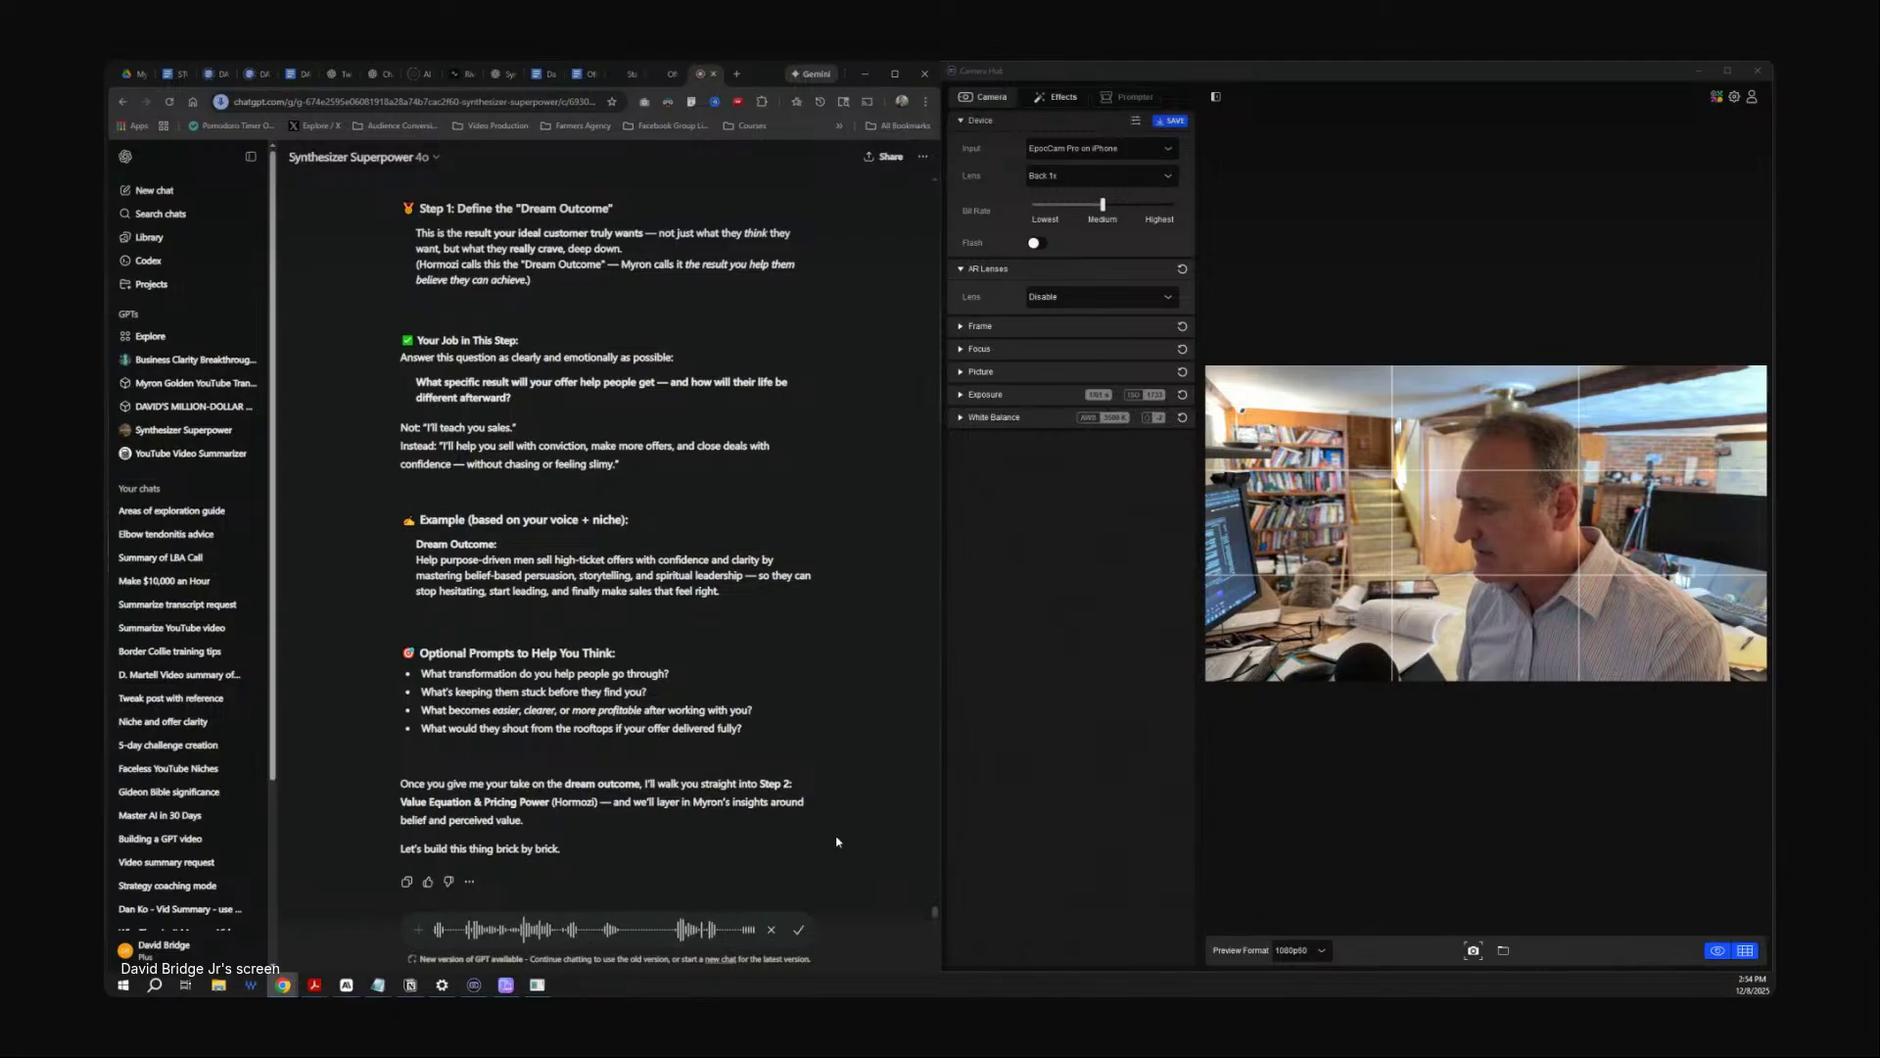
click(796, 932)
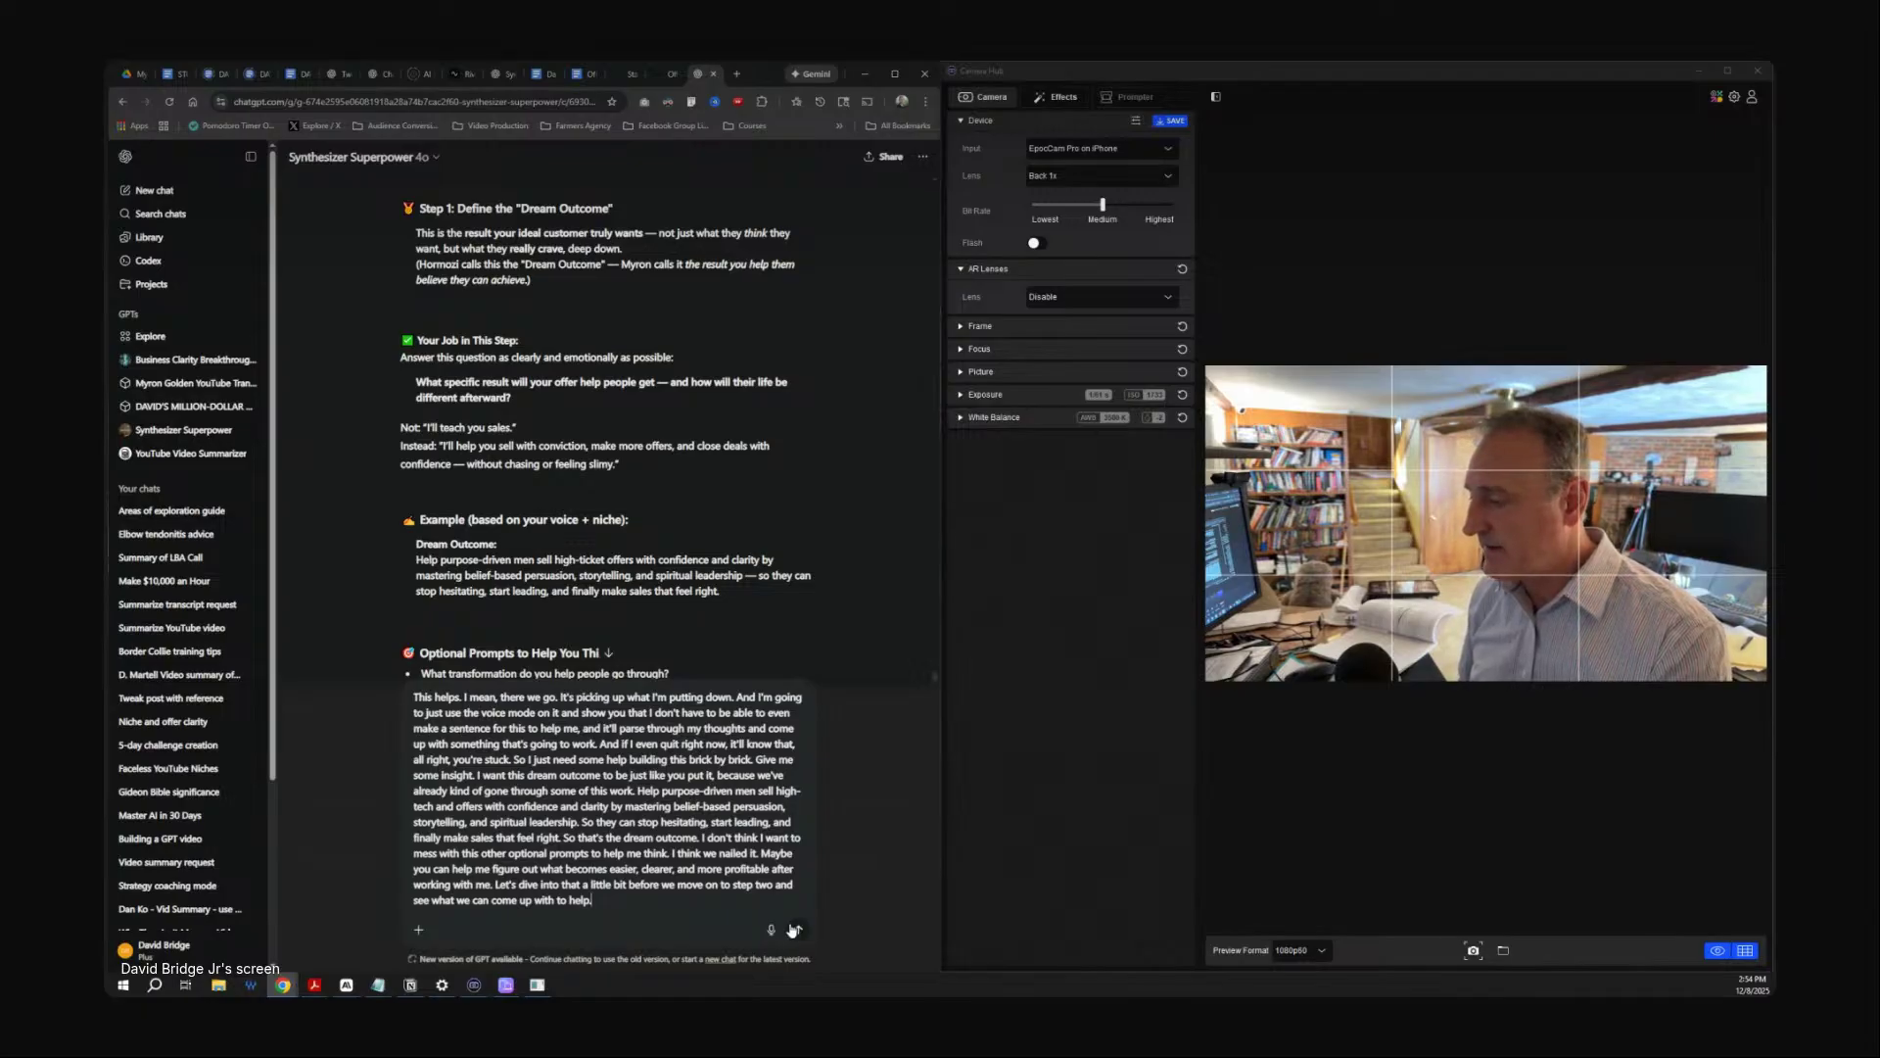
click(803, 931)
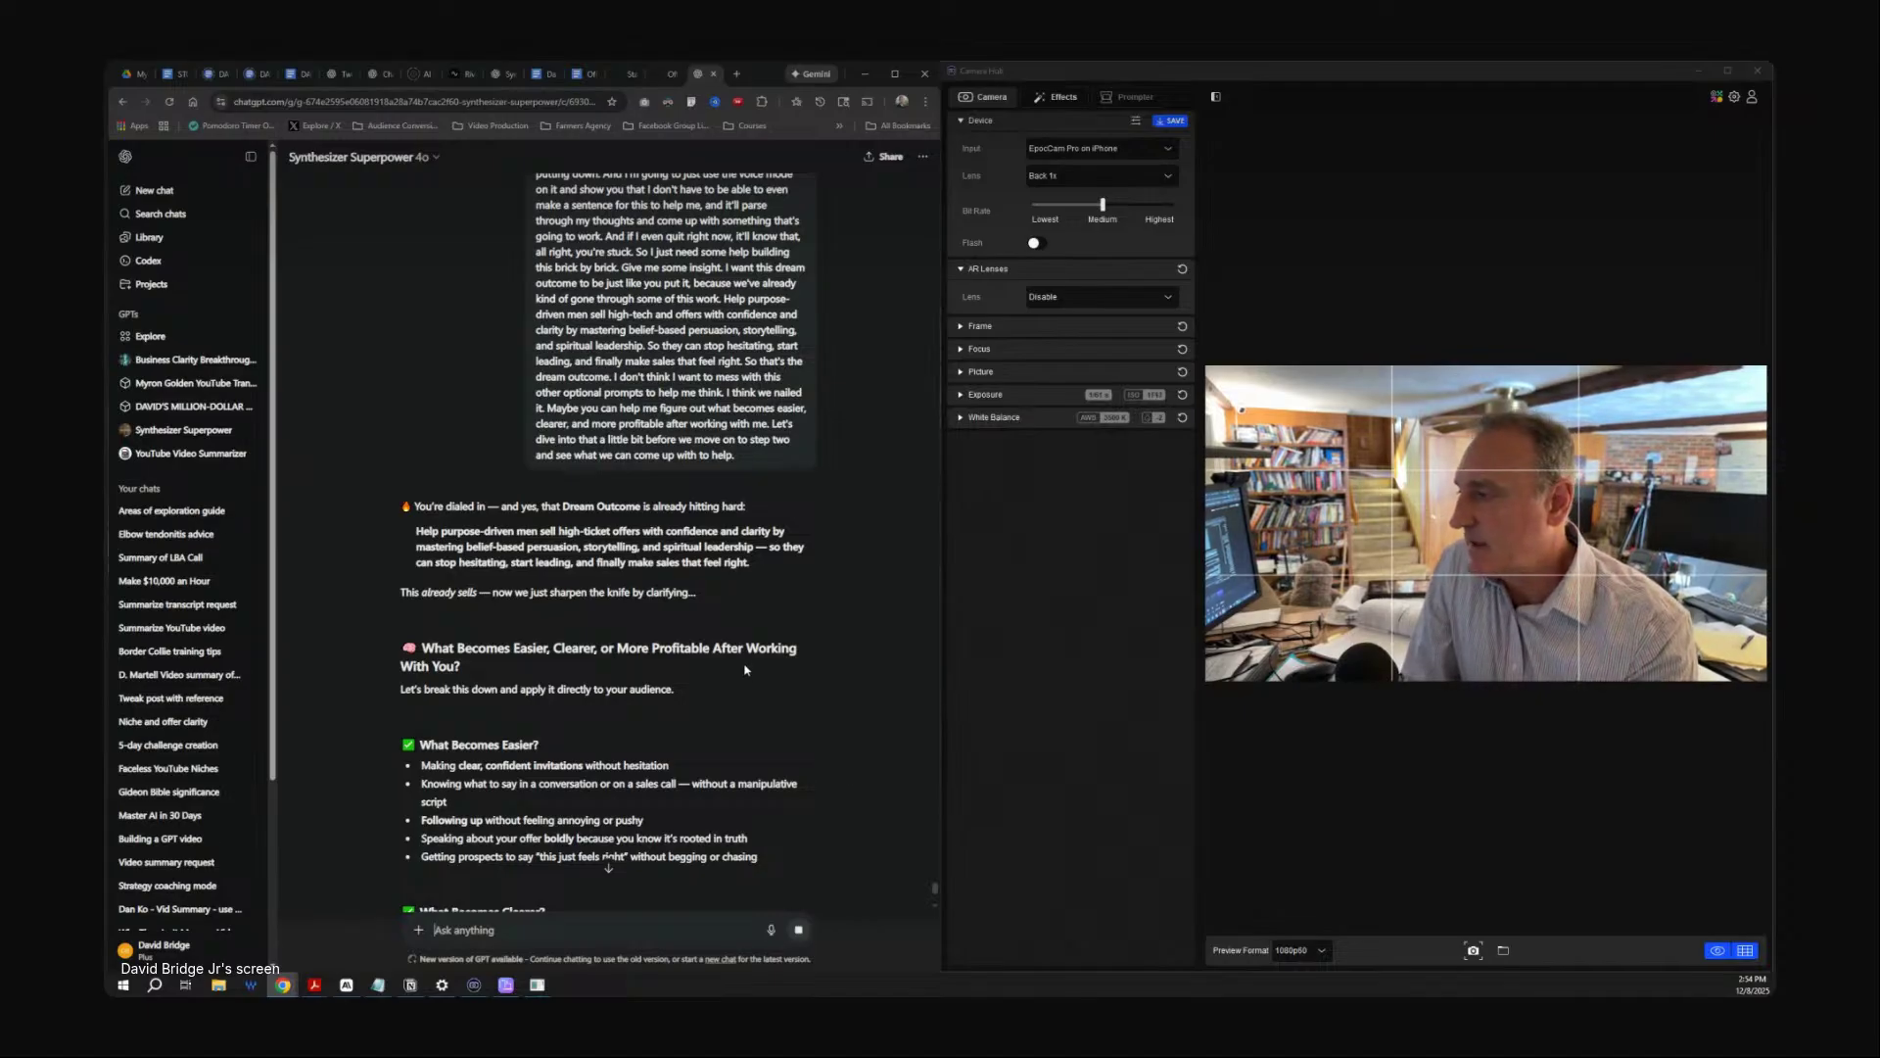
Dictate and send the reply "Yeah, getting bogged down. So, yeah, let's hit number two.".
scroll(617, 618, down, 2)
scroll(598, 621, up, 3)
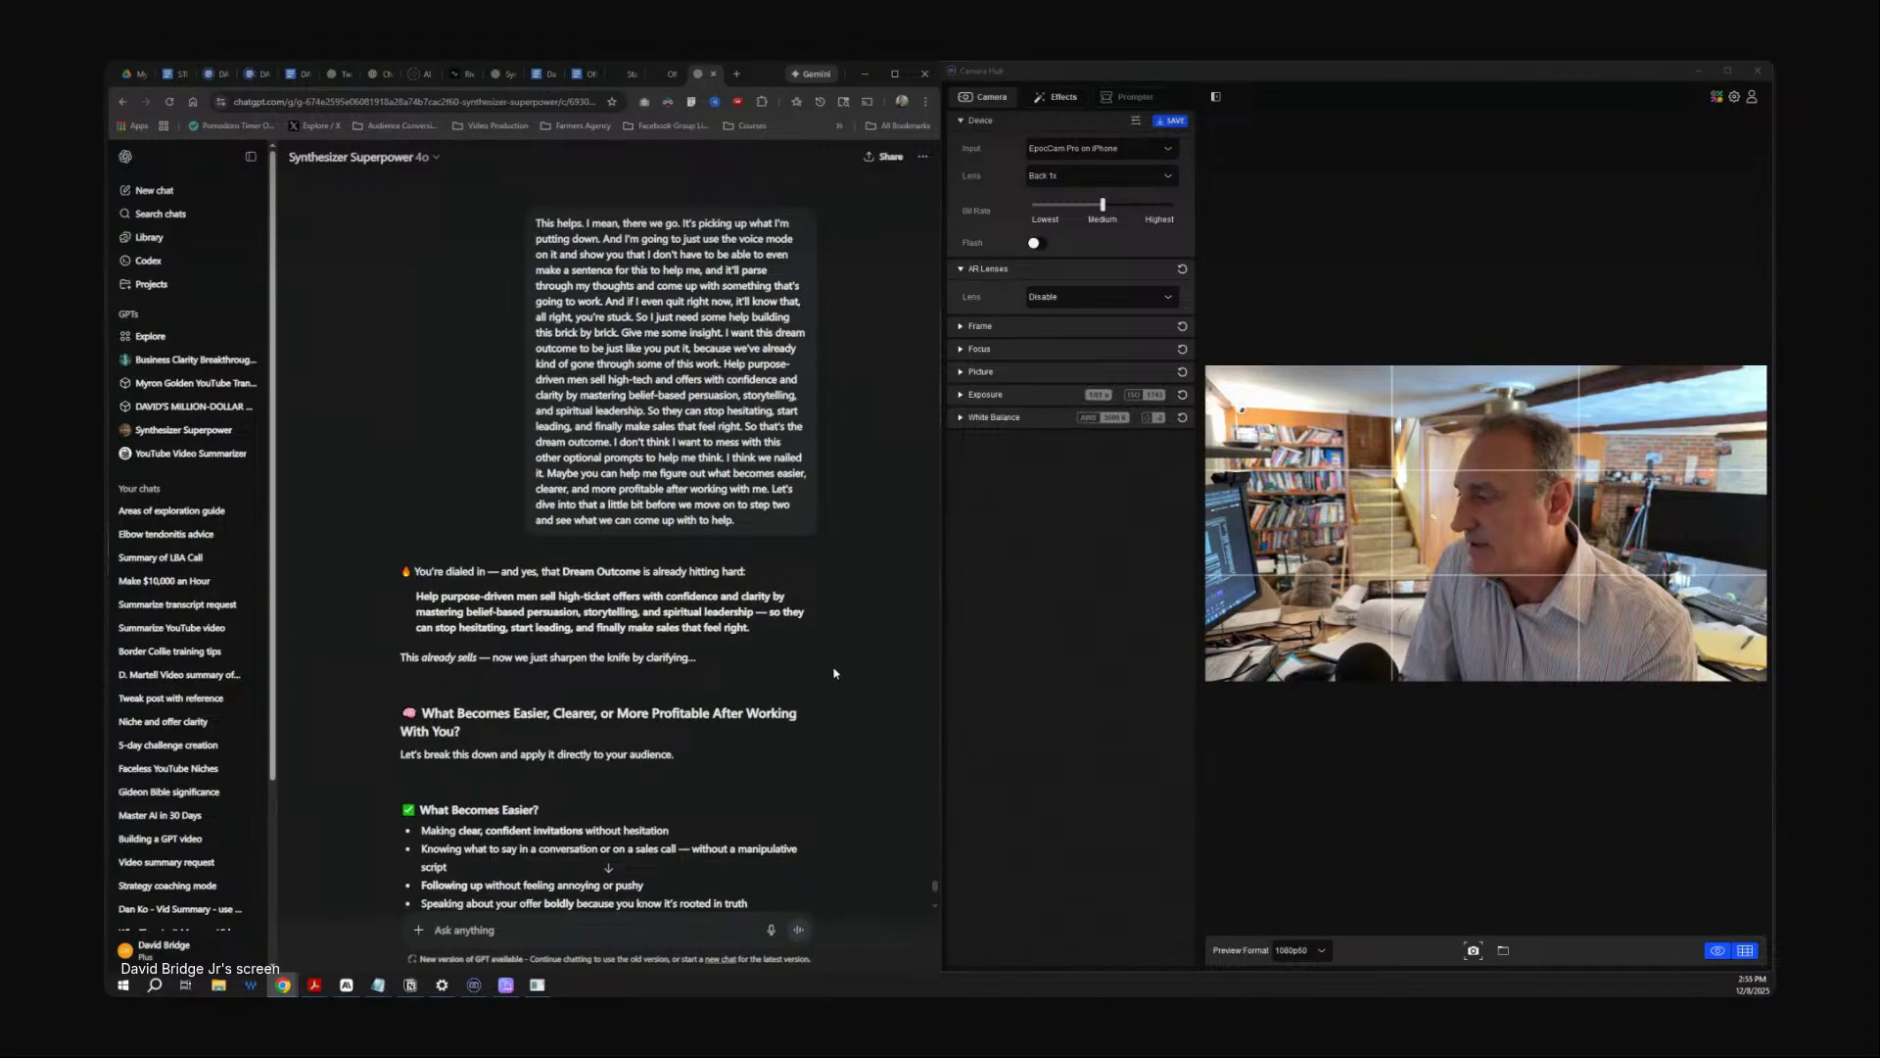
scroll(835, 672, down, 3)
scroll(834, 673, down, 2)
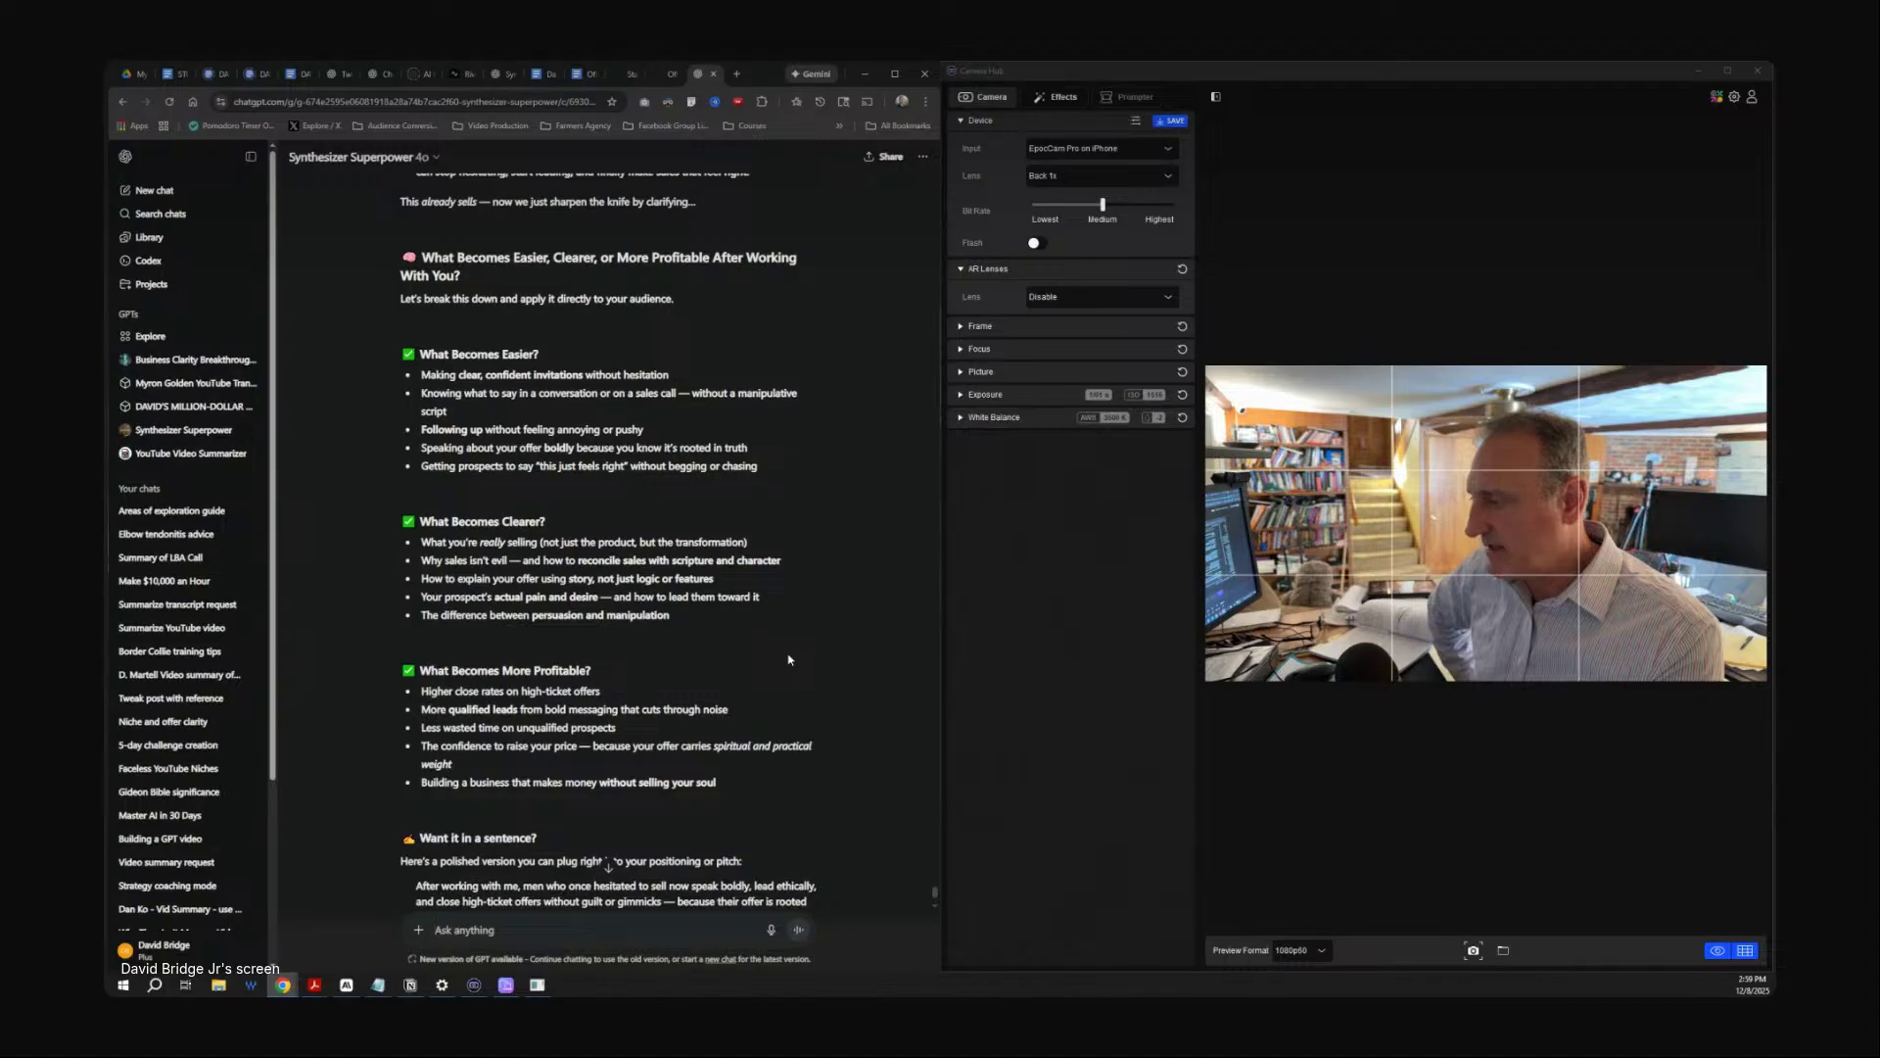
scroll(788, 659, down, 2)
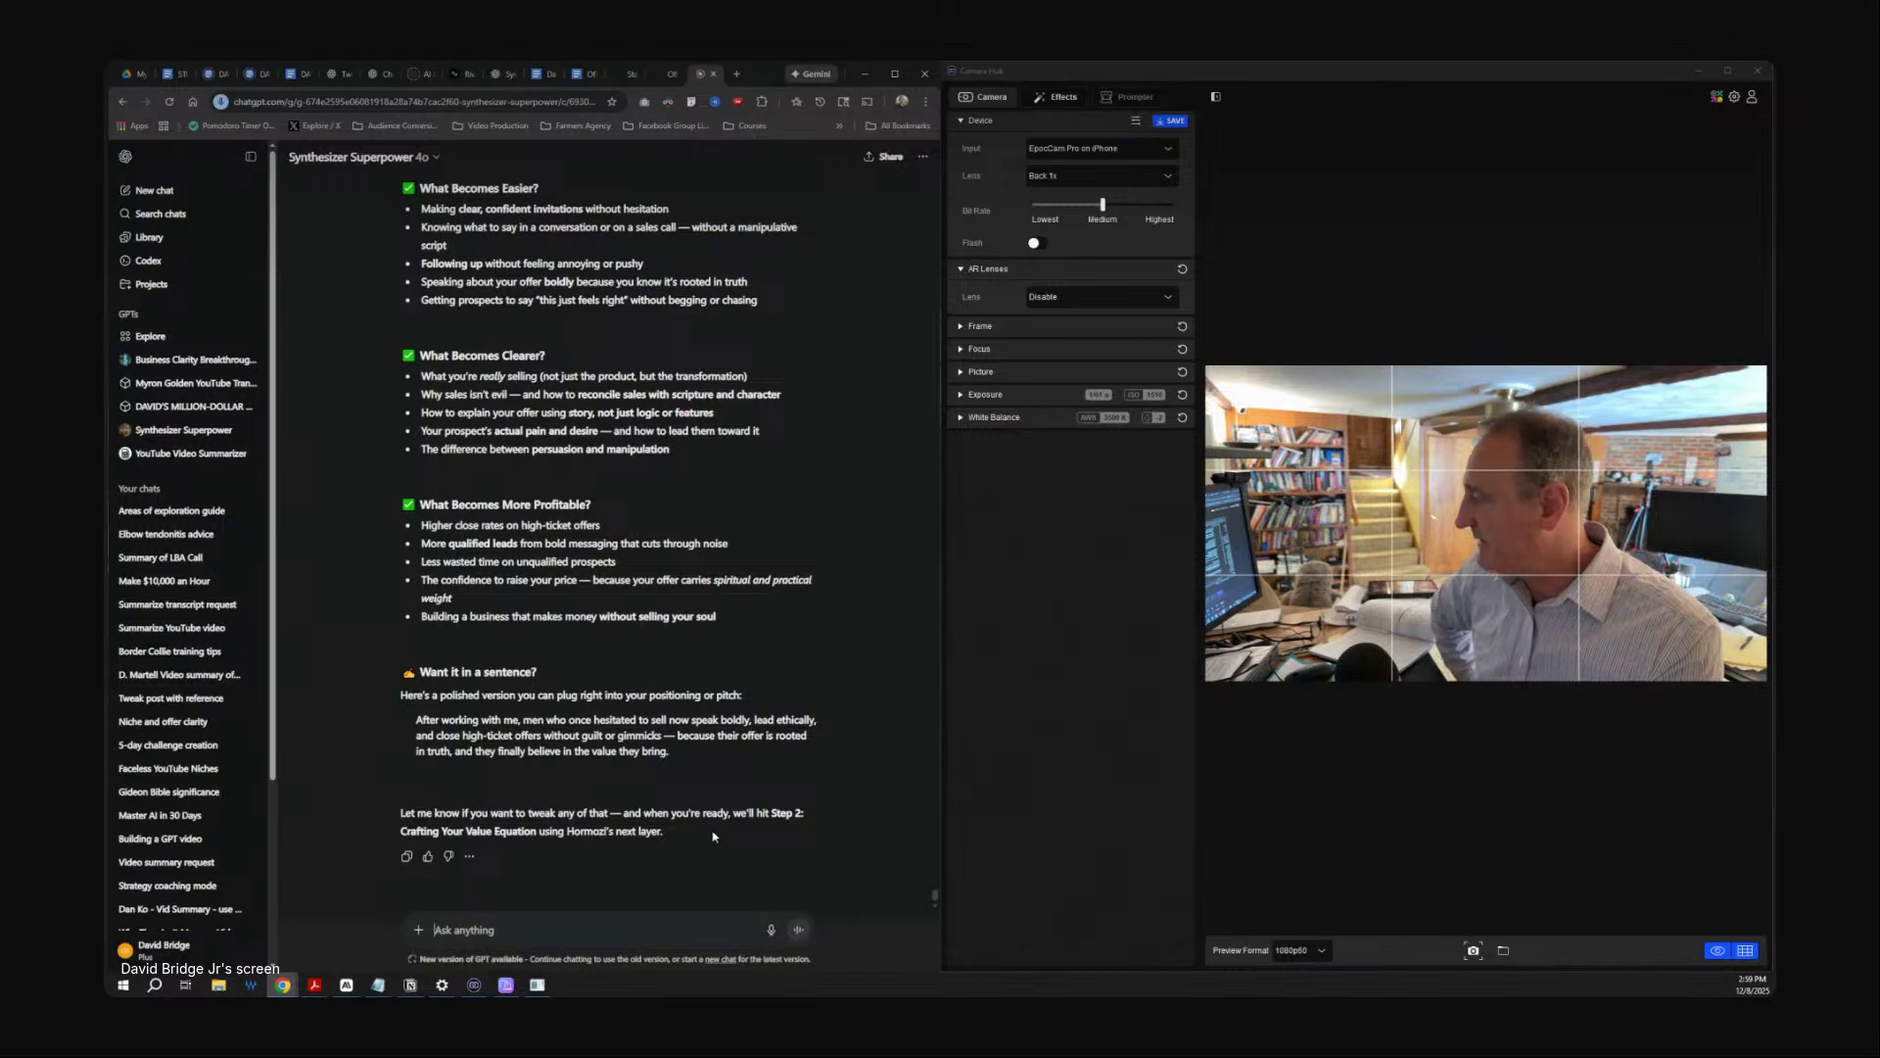
click(771, 929)
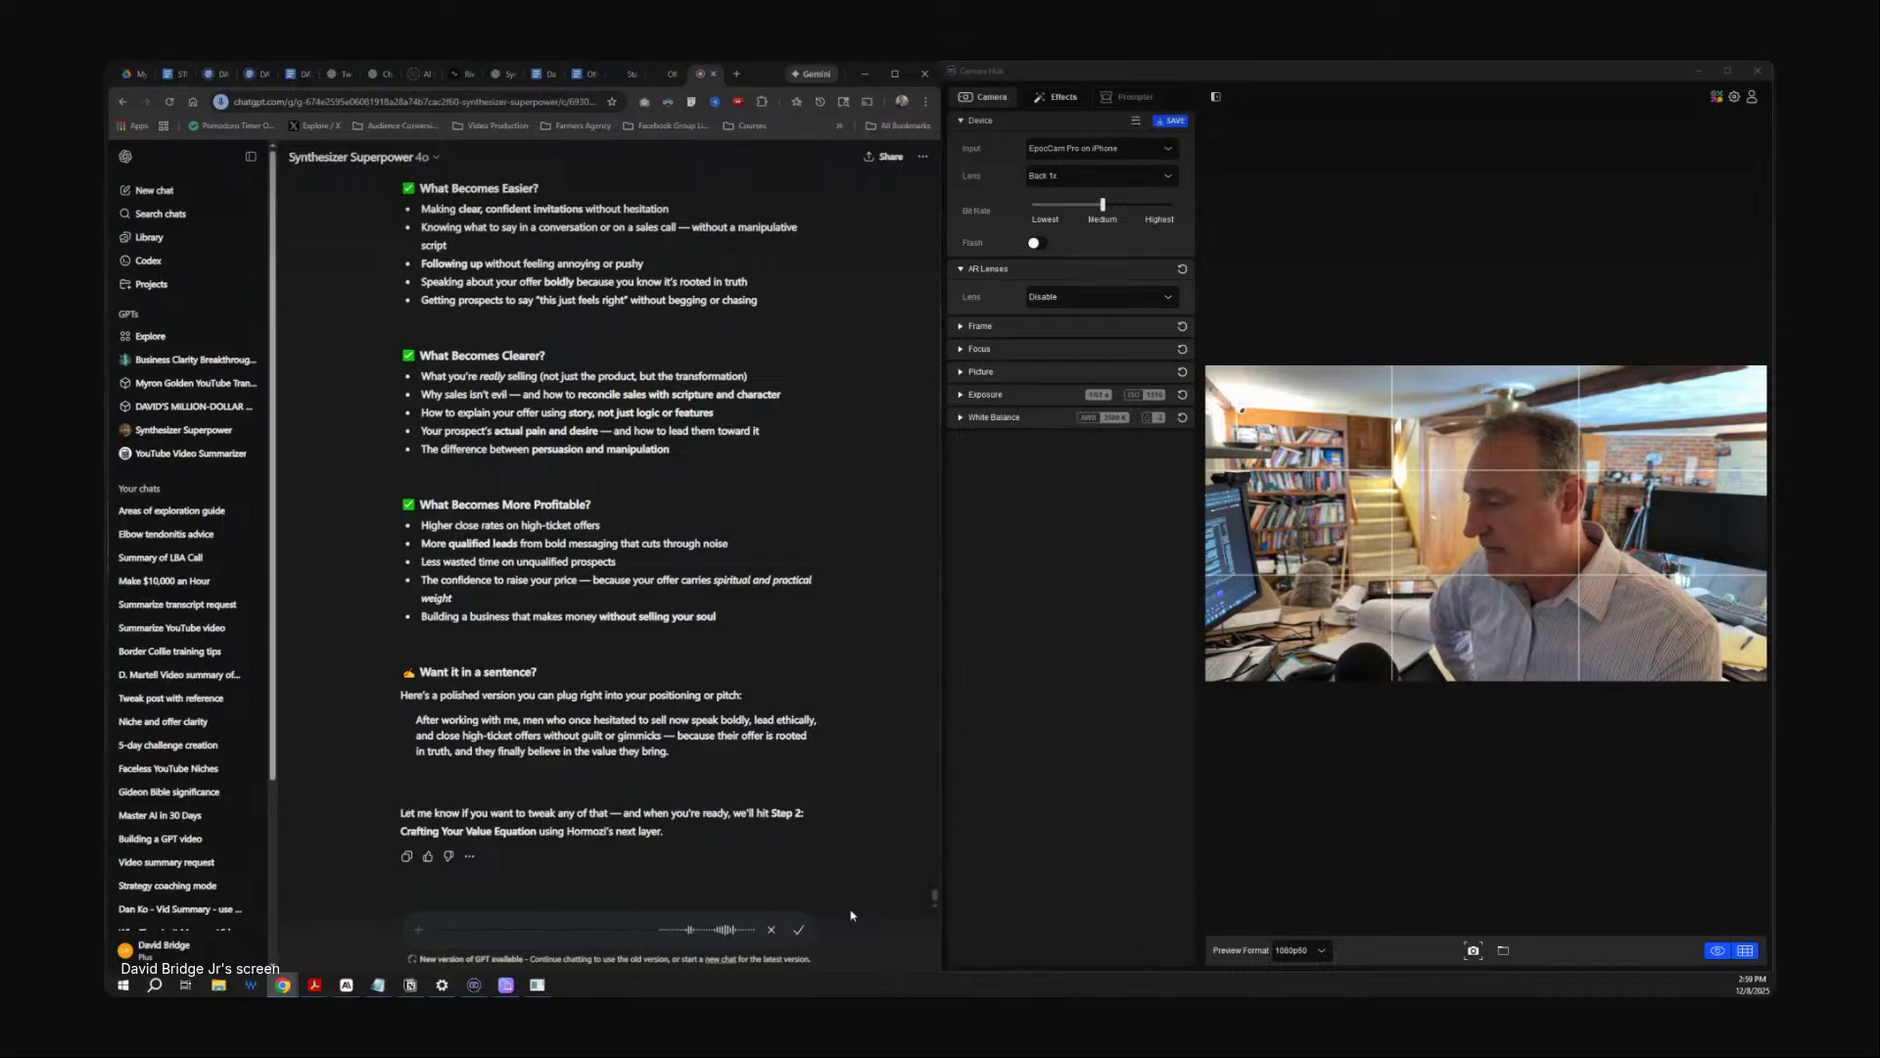
click(800, 931)
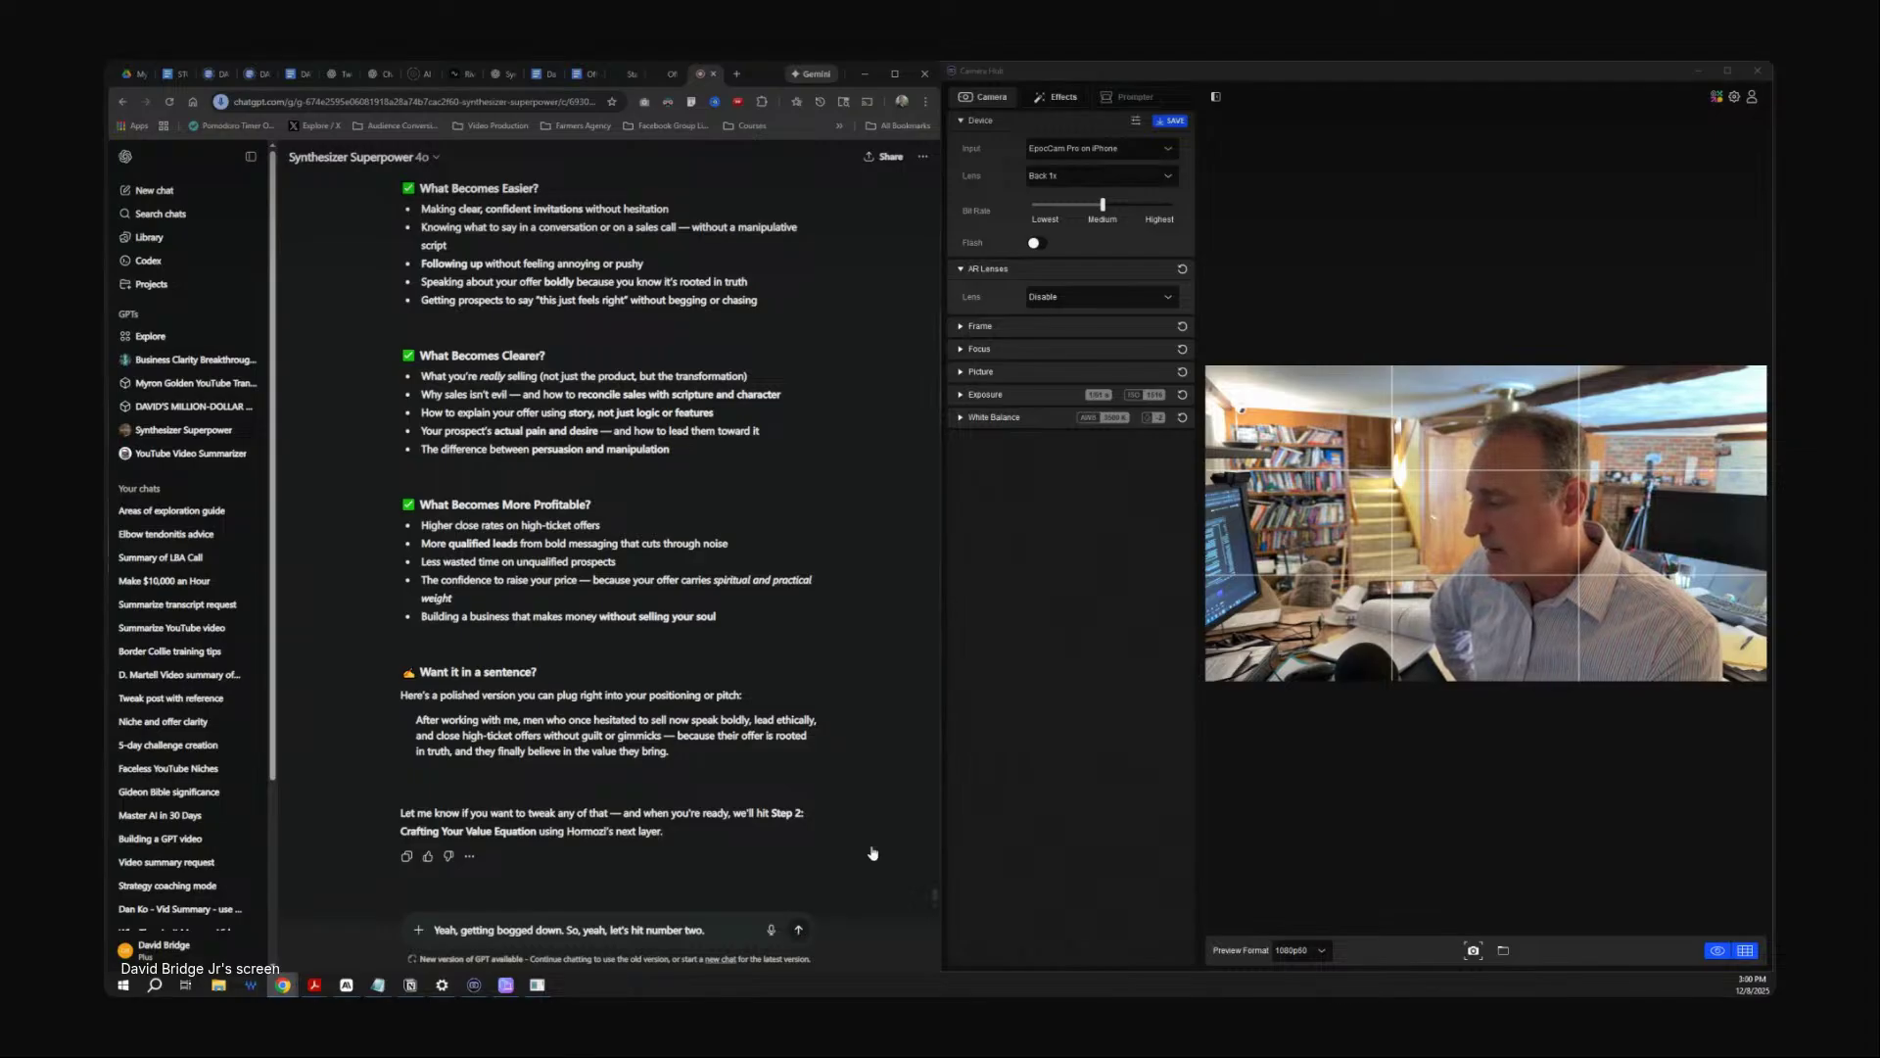
click(798, 929)
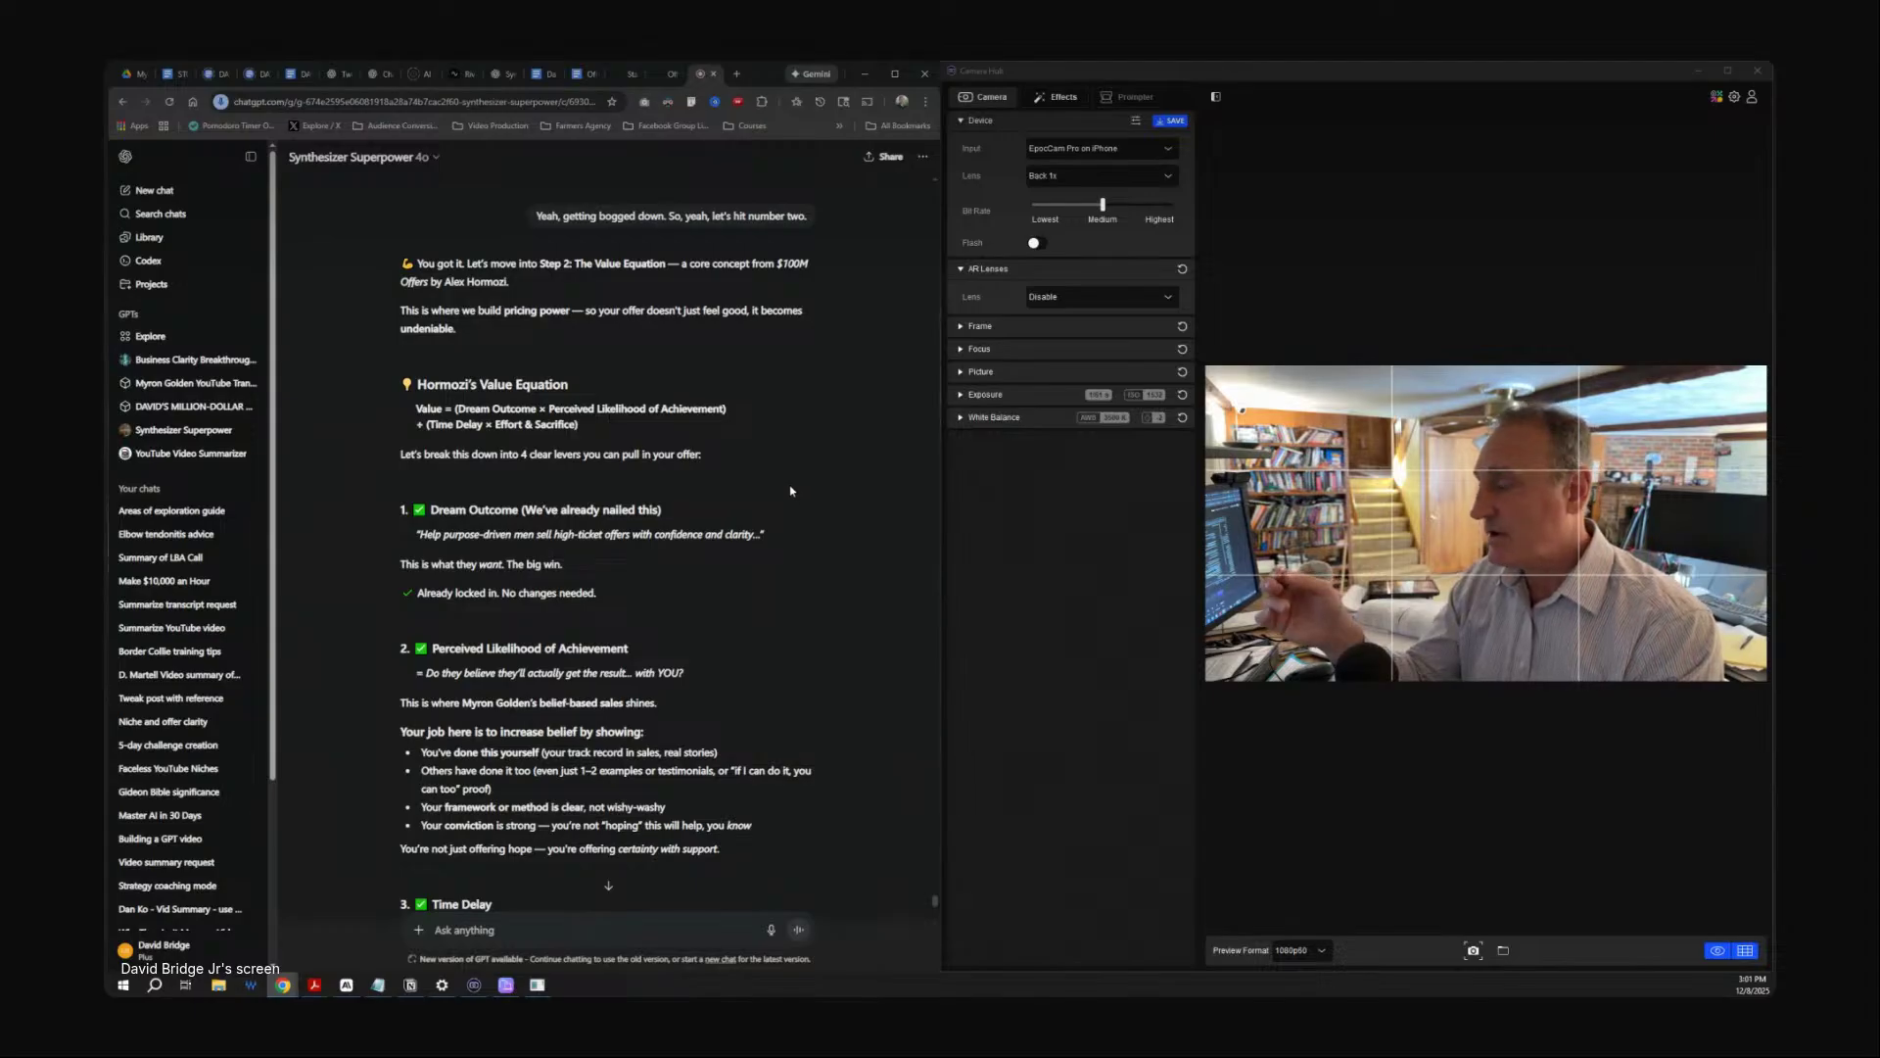
Dictate and send an answer to the Perceived Likelihood of Achievement prompt, covering switching places with the prospect, small-group or cohort coaching, and self-confidence.
scroll(819, 661, down, 3)
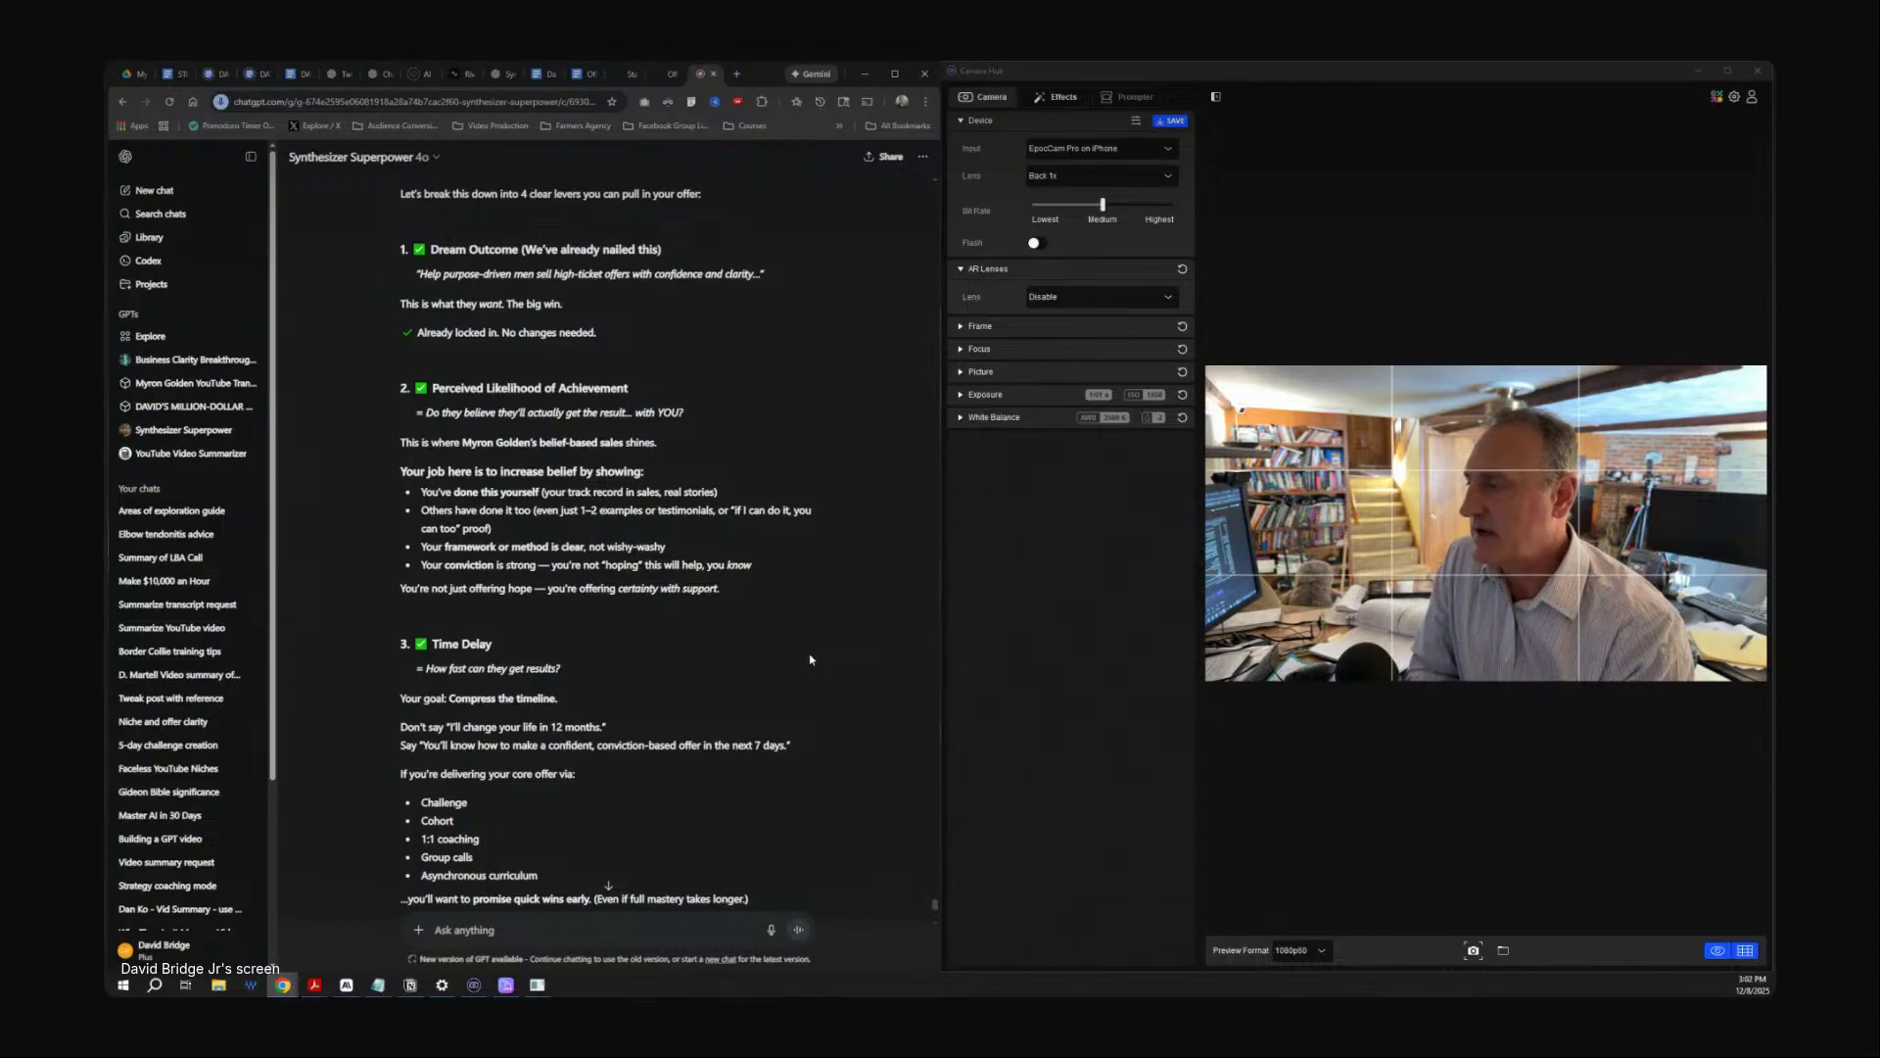
scroll(792, 713, down, 3)
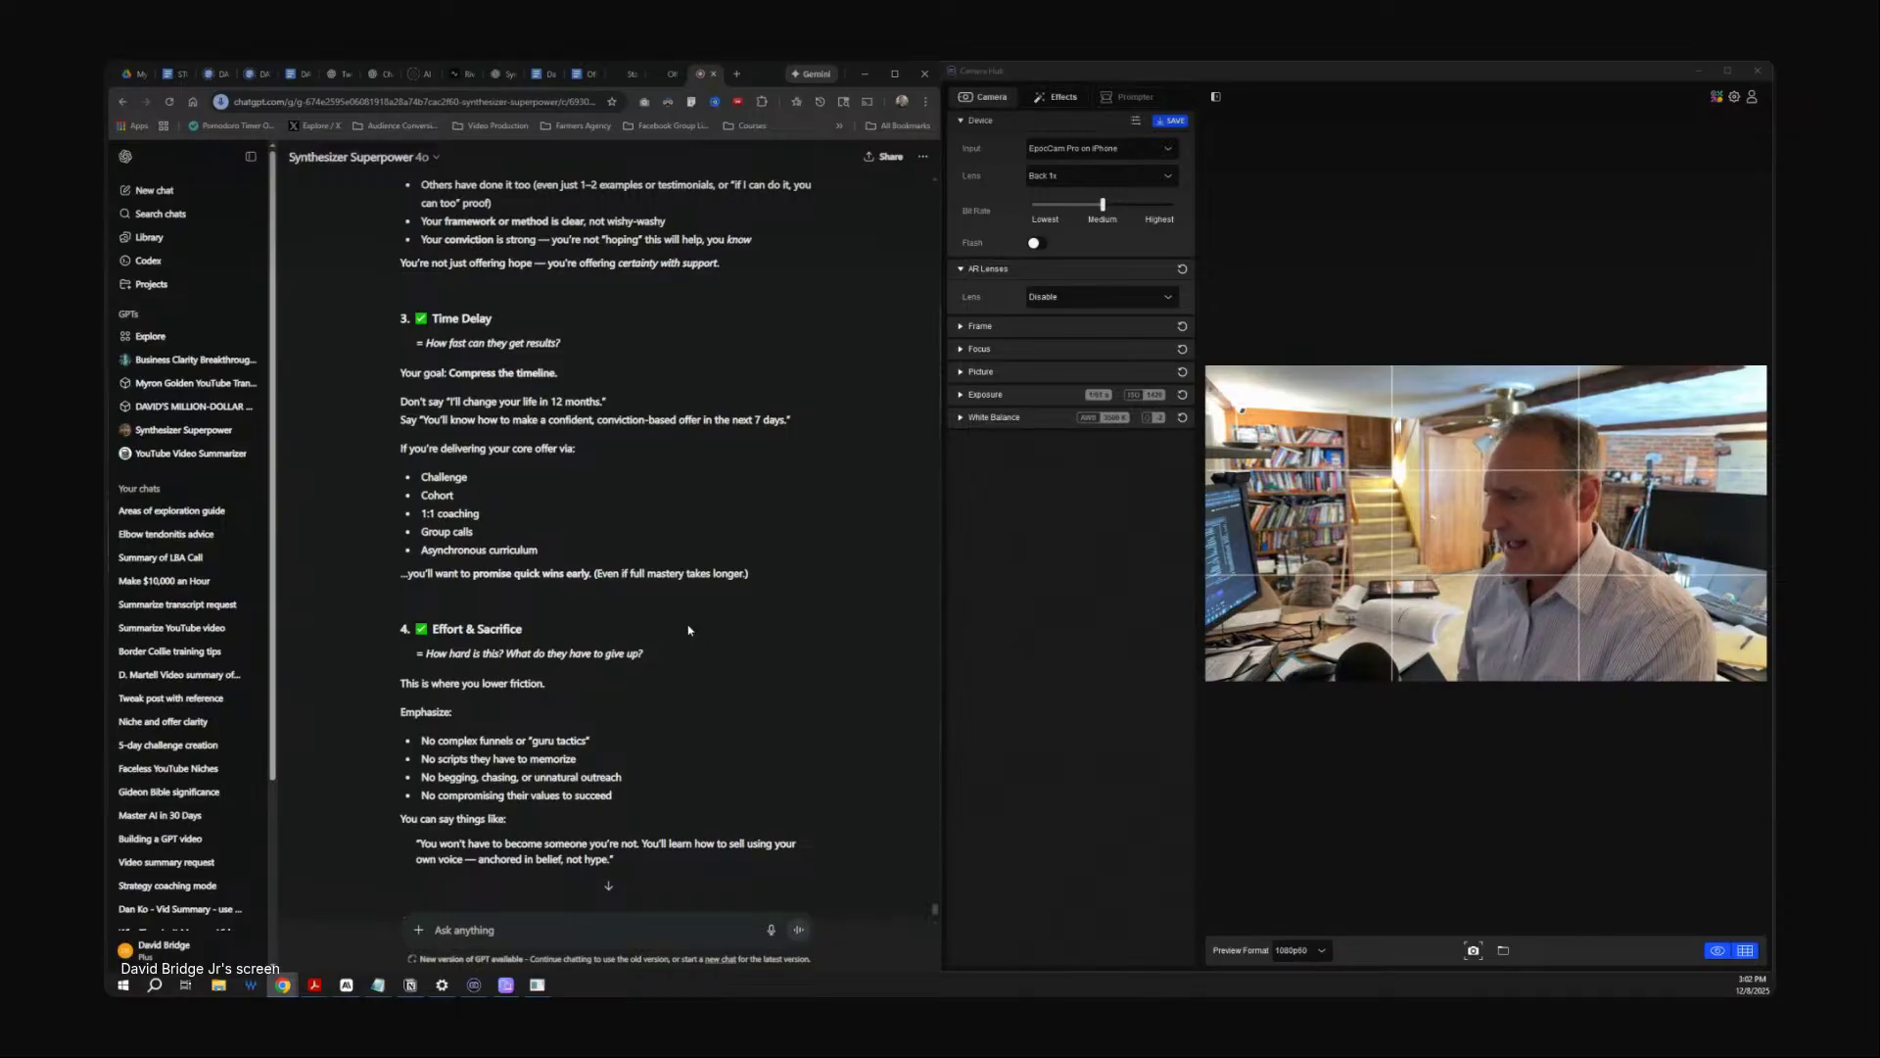
scroll(689, 489, down, 3)
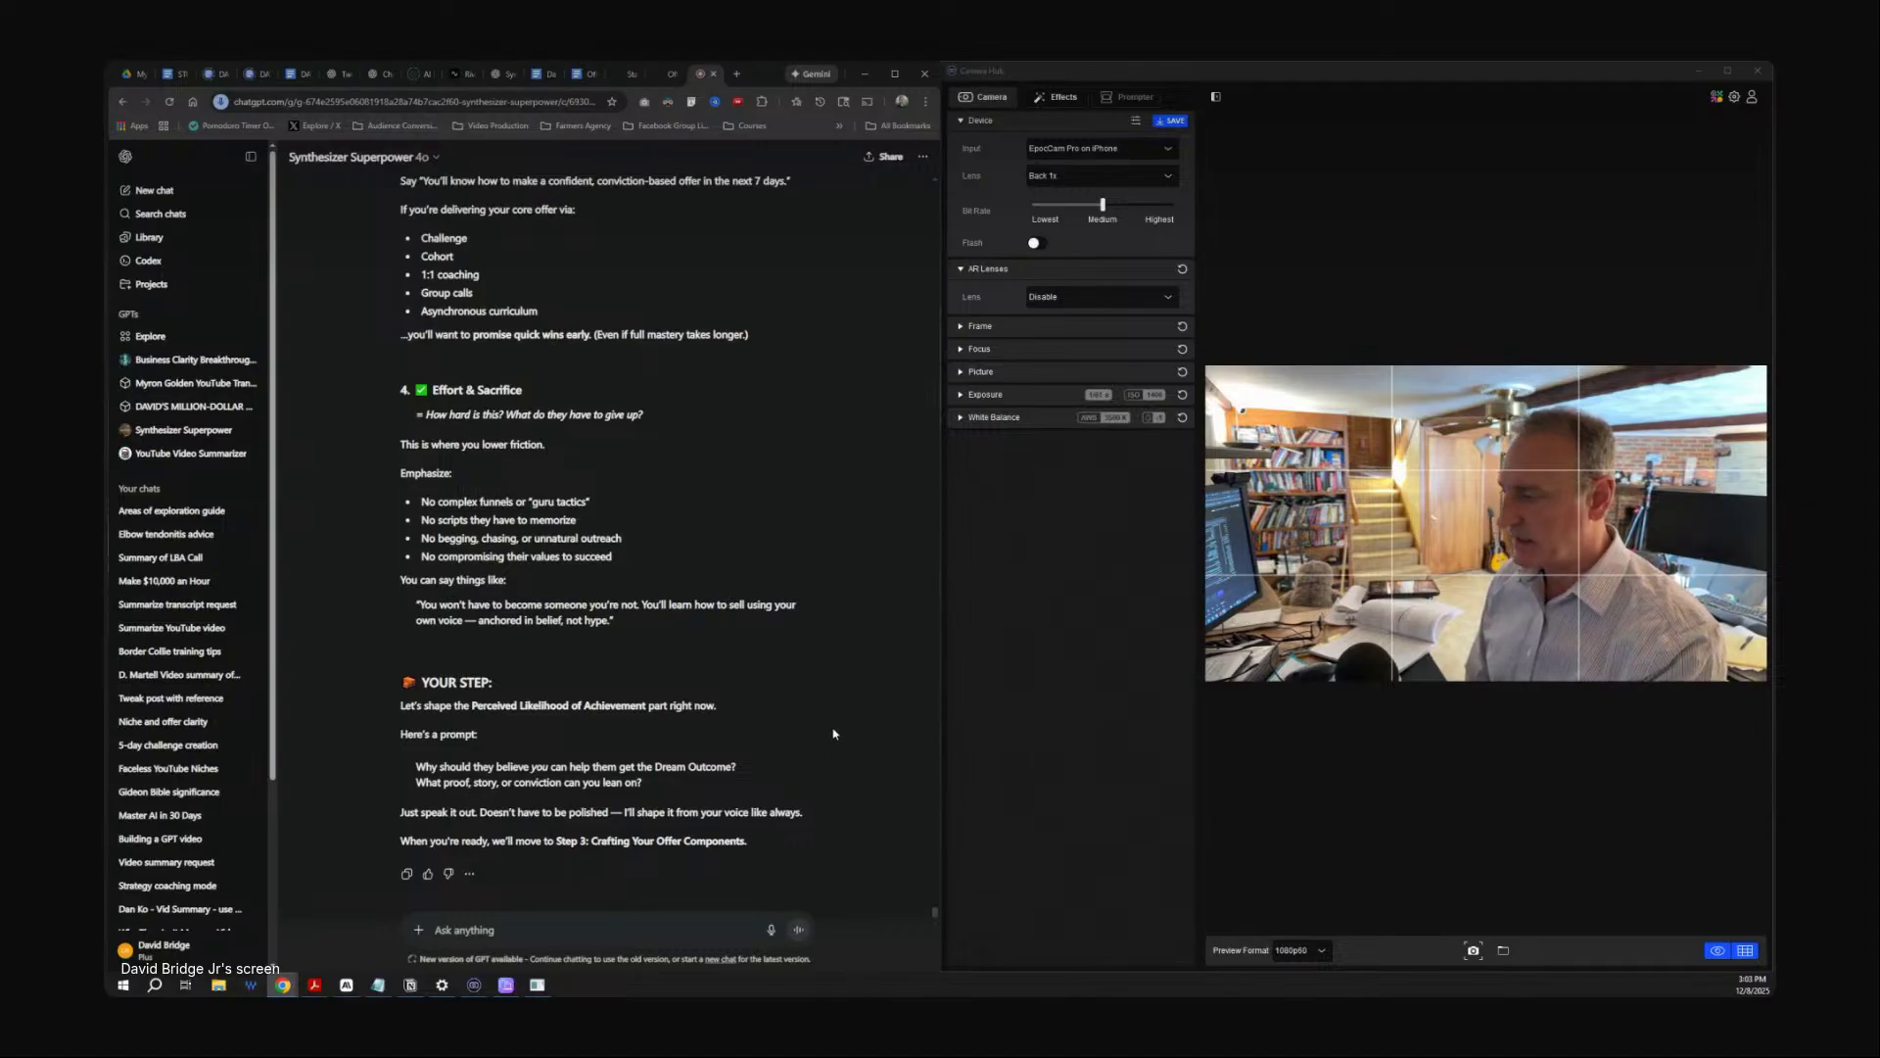
click(770, 931)
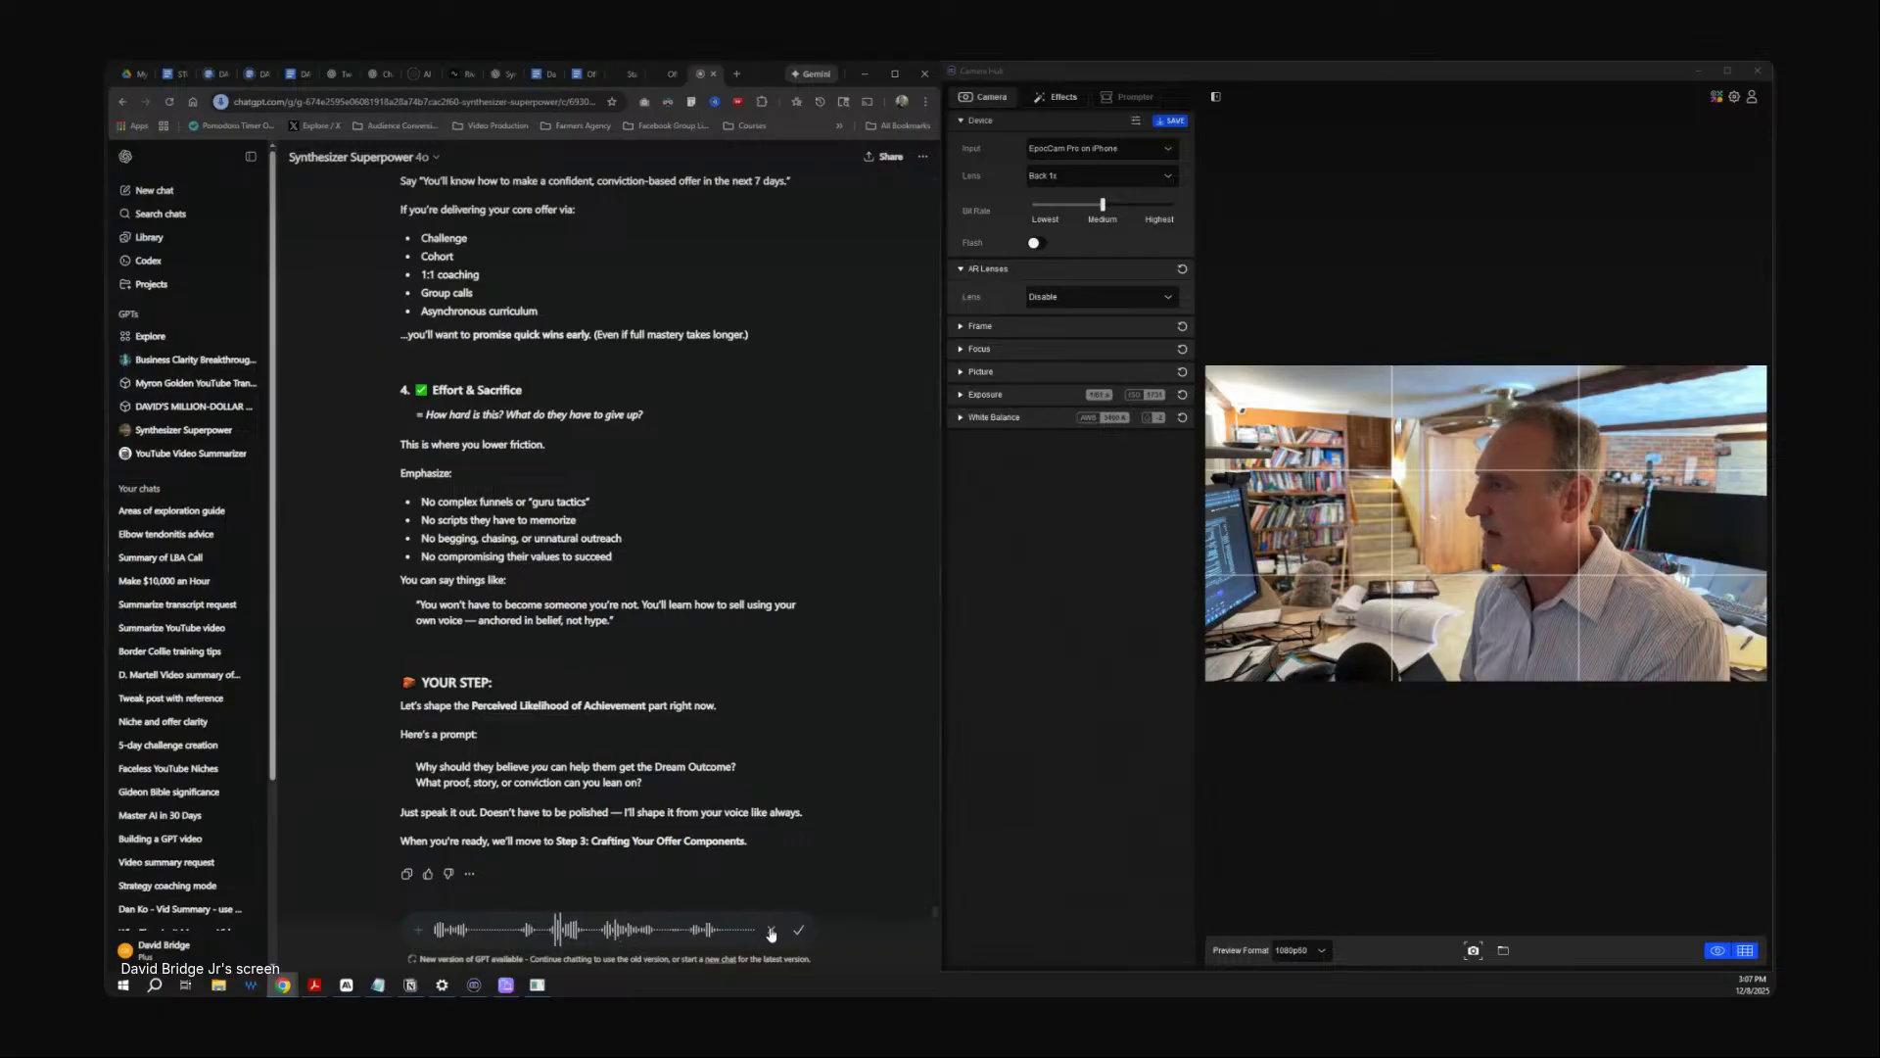
scroll(826, 761, up, 3)
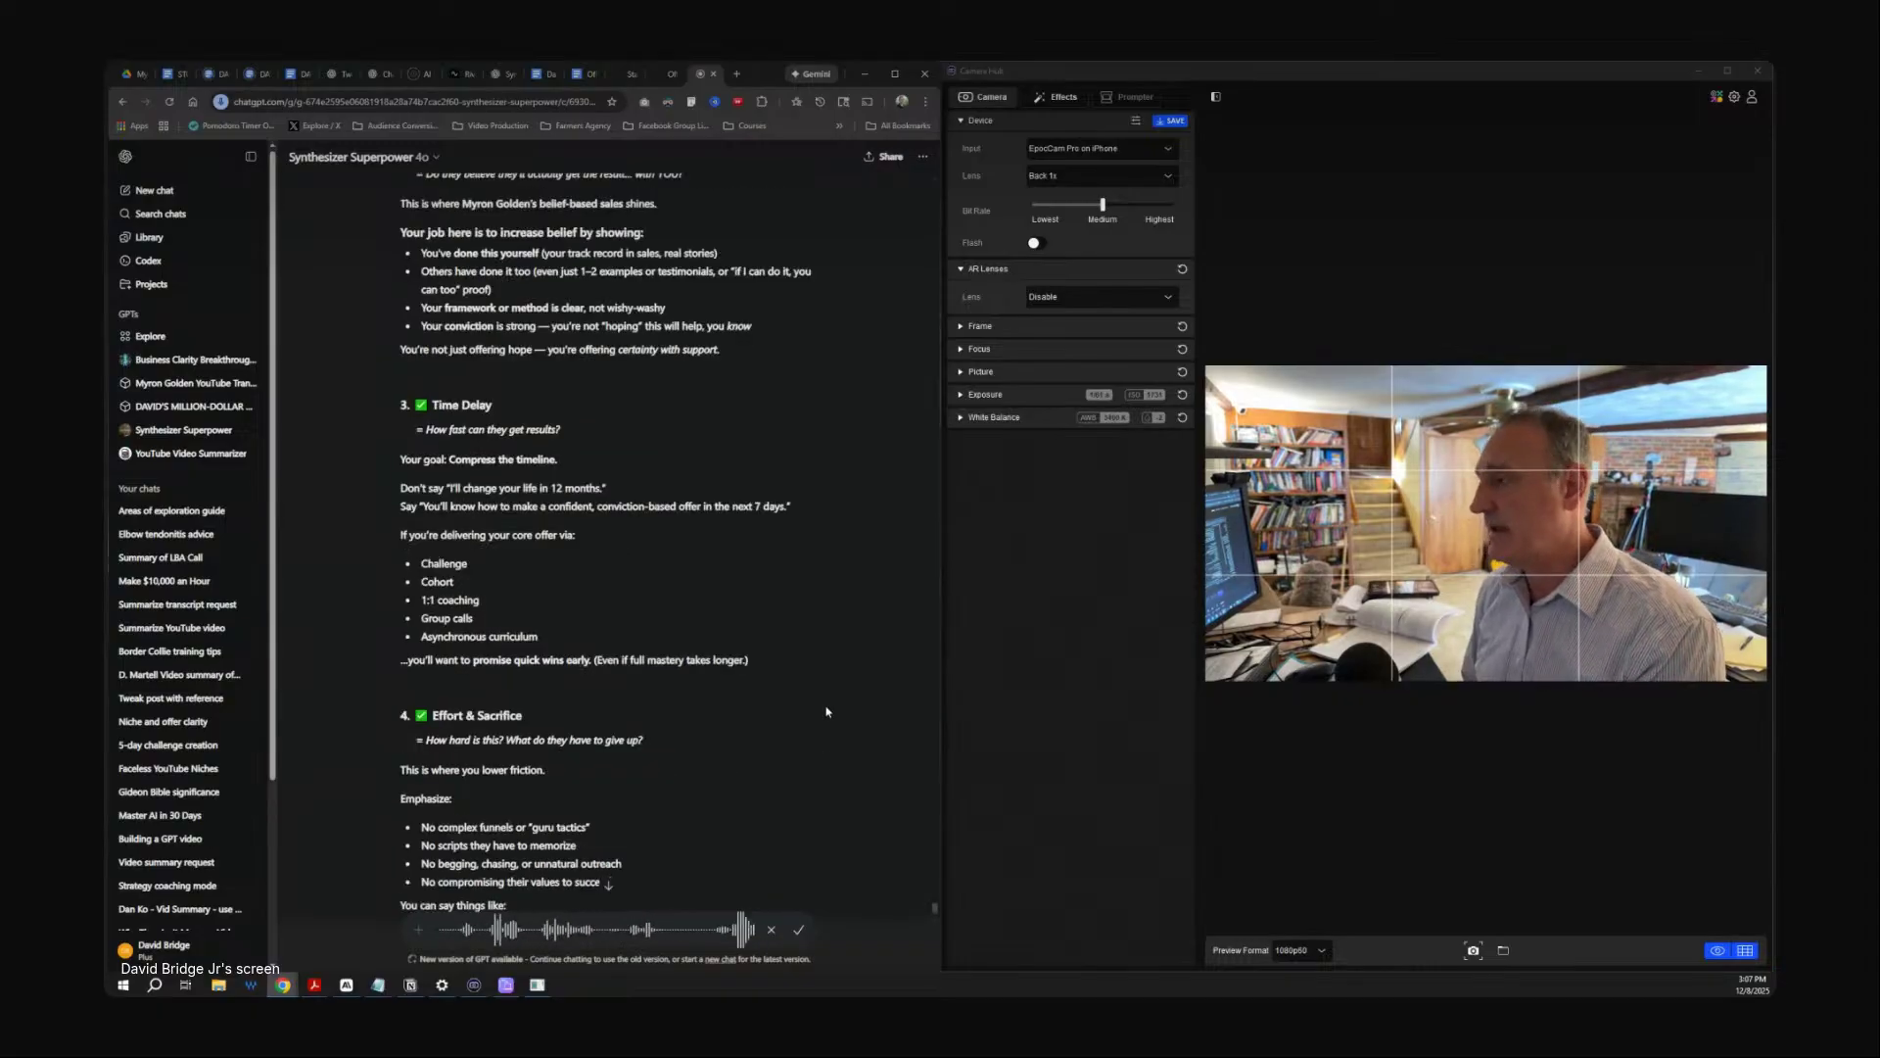
scroll(812, 639, up, 2)
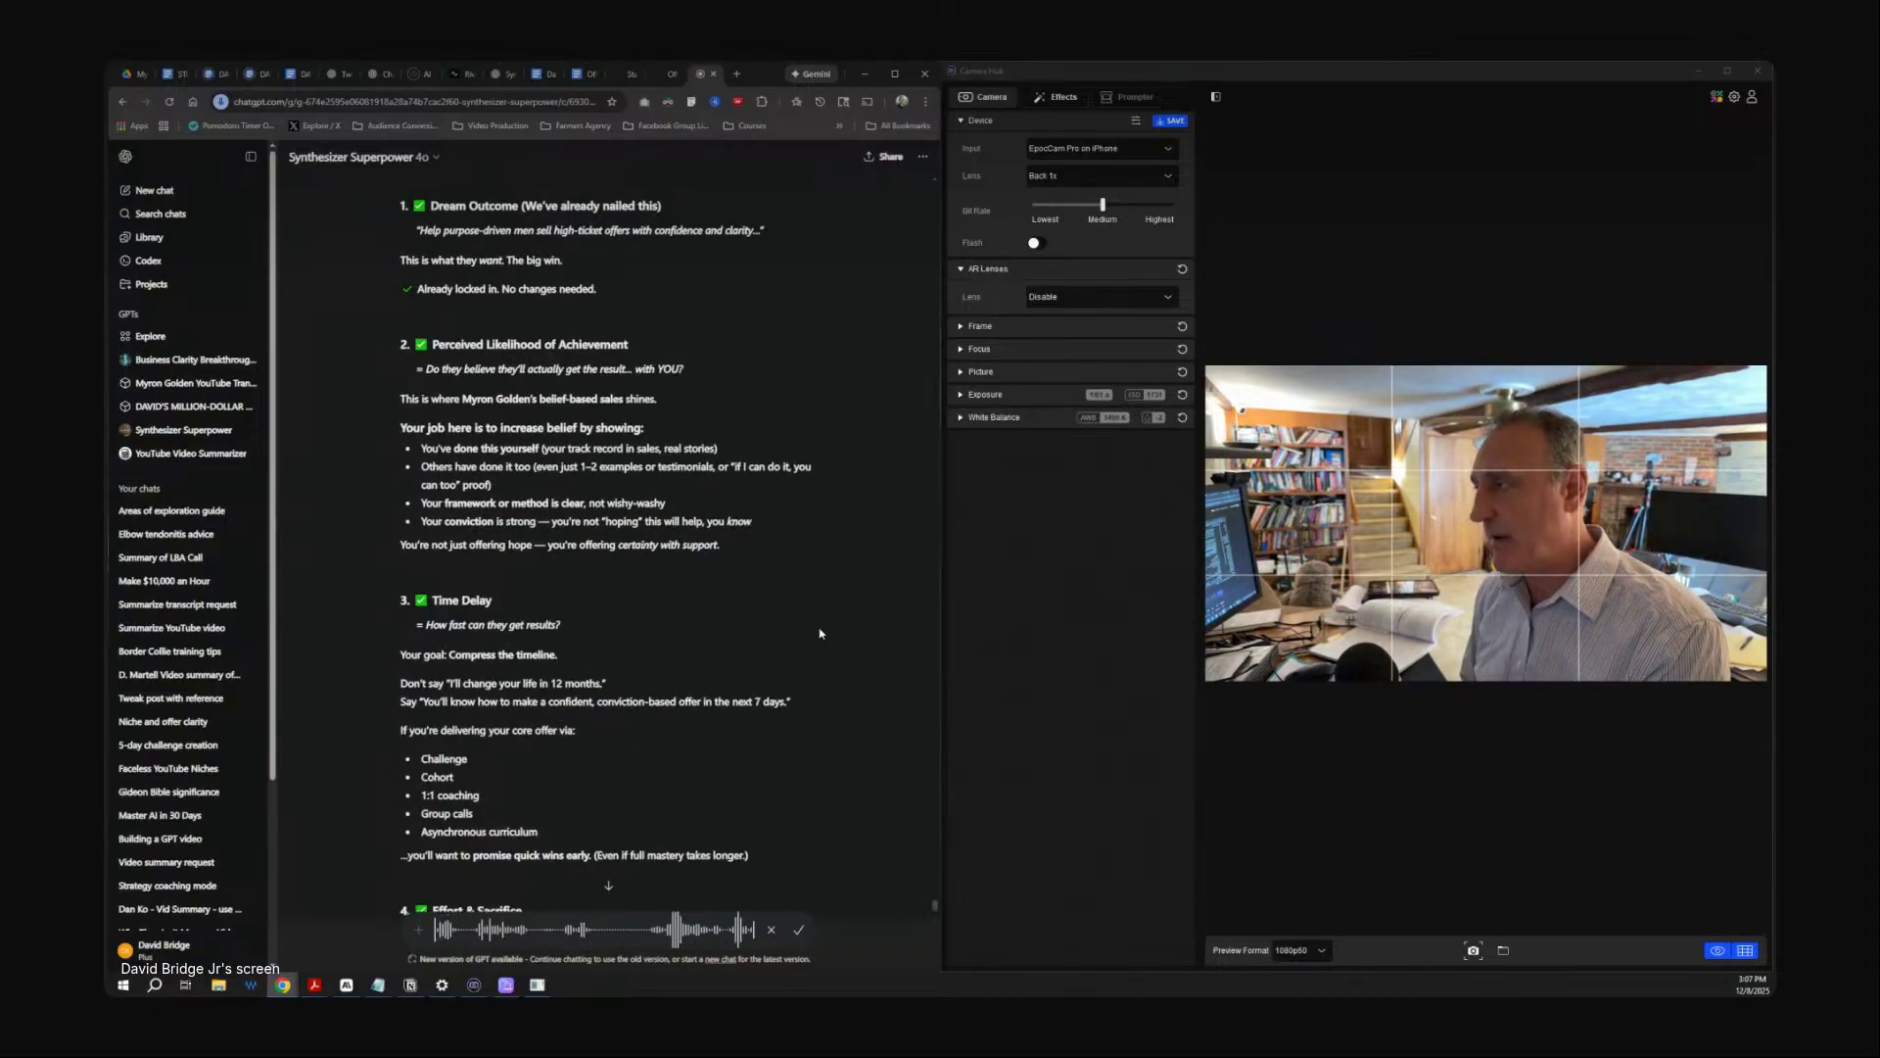
scroll(820, 632, down, 3)
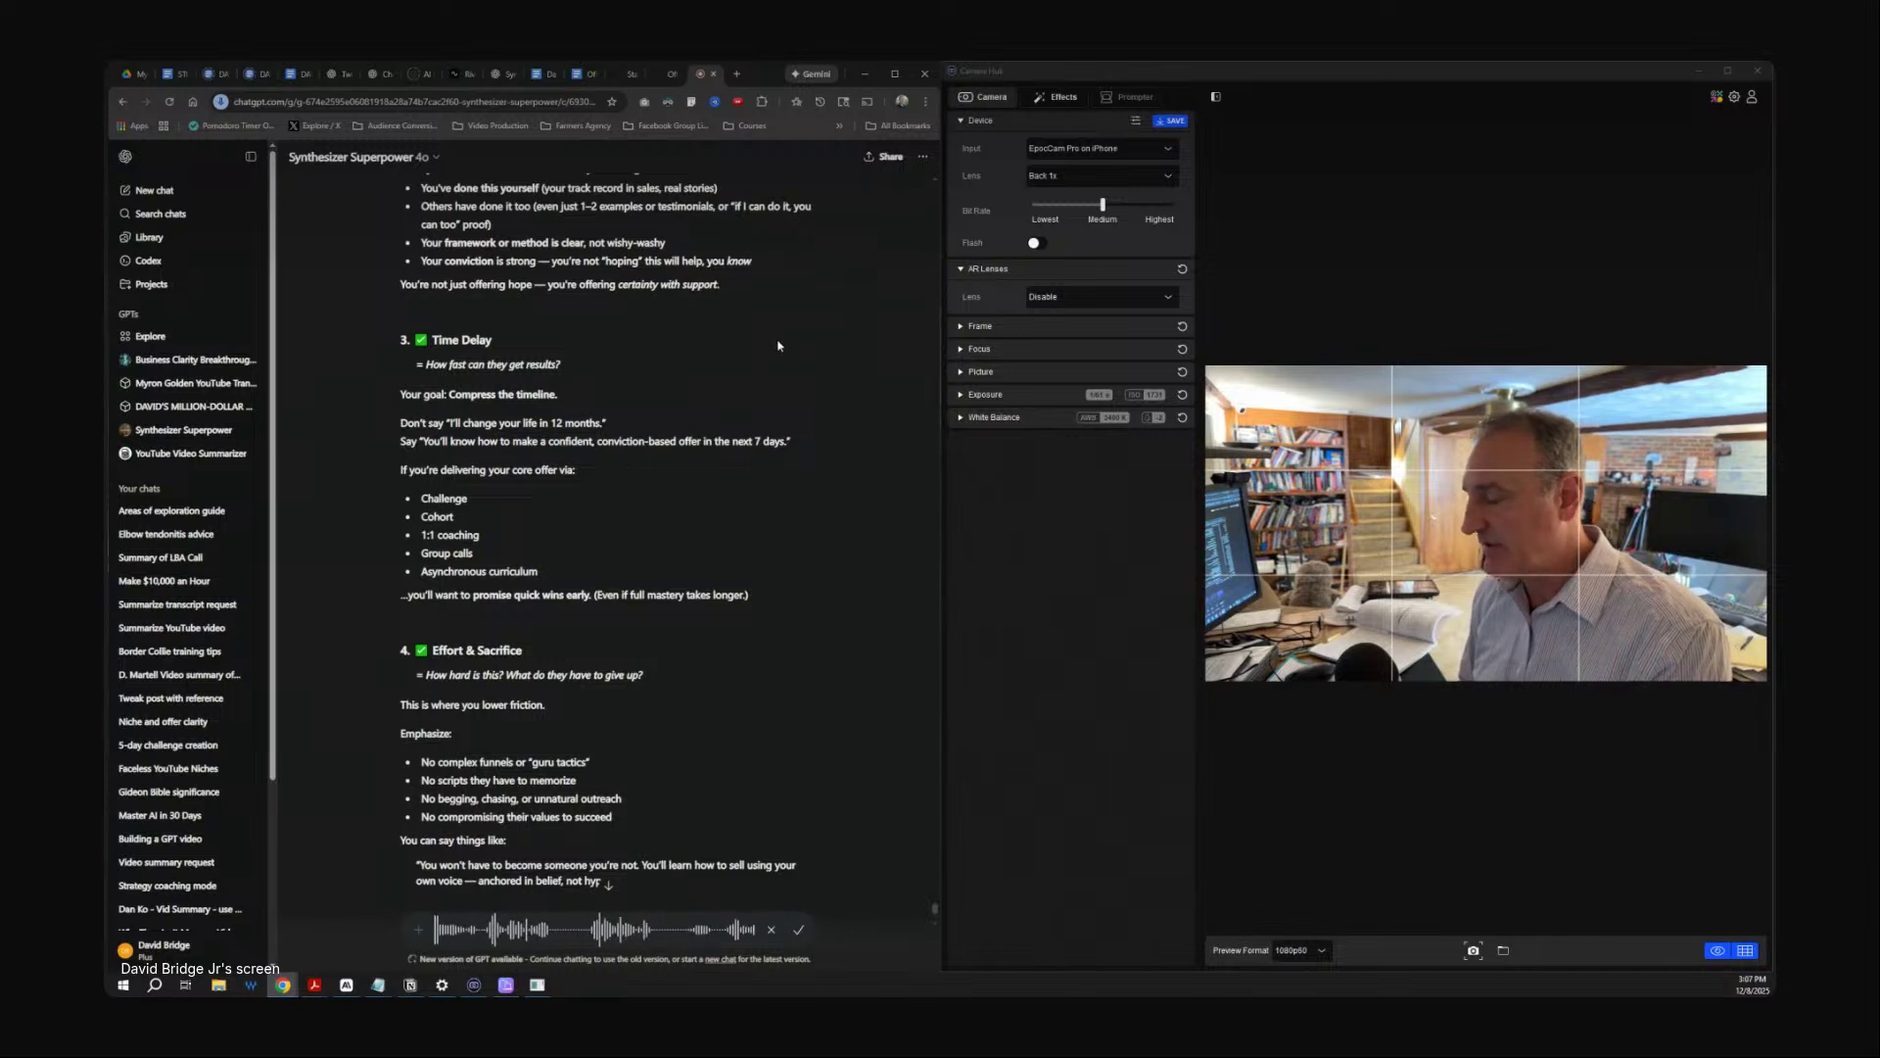
scroll(718, 396, up, 4)
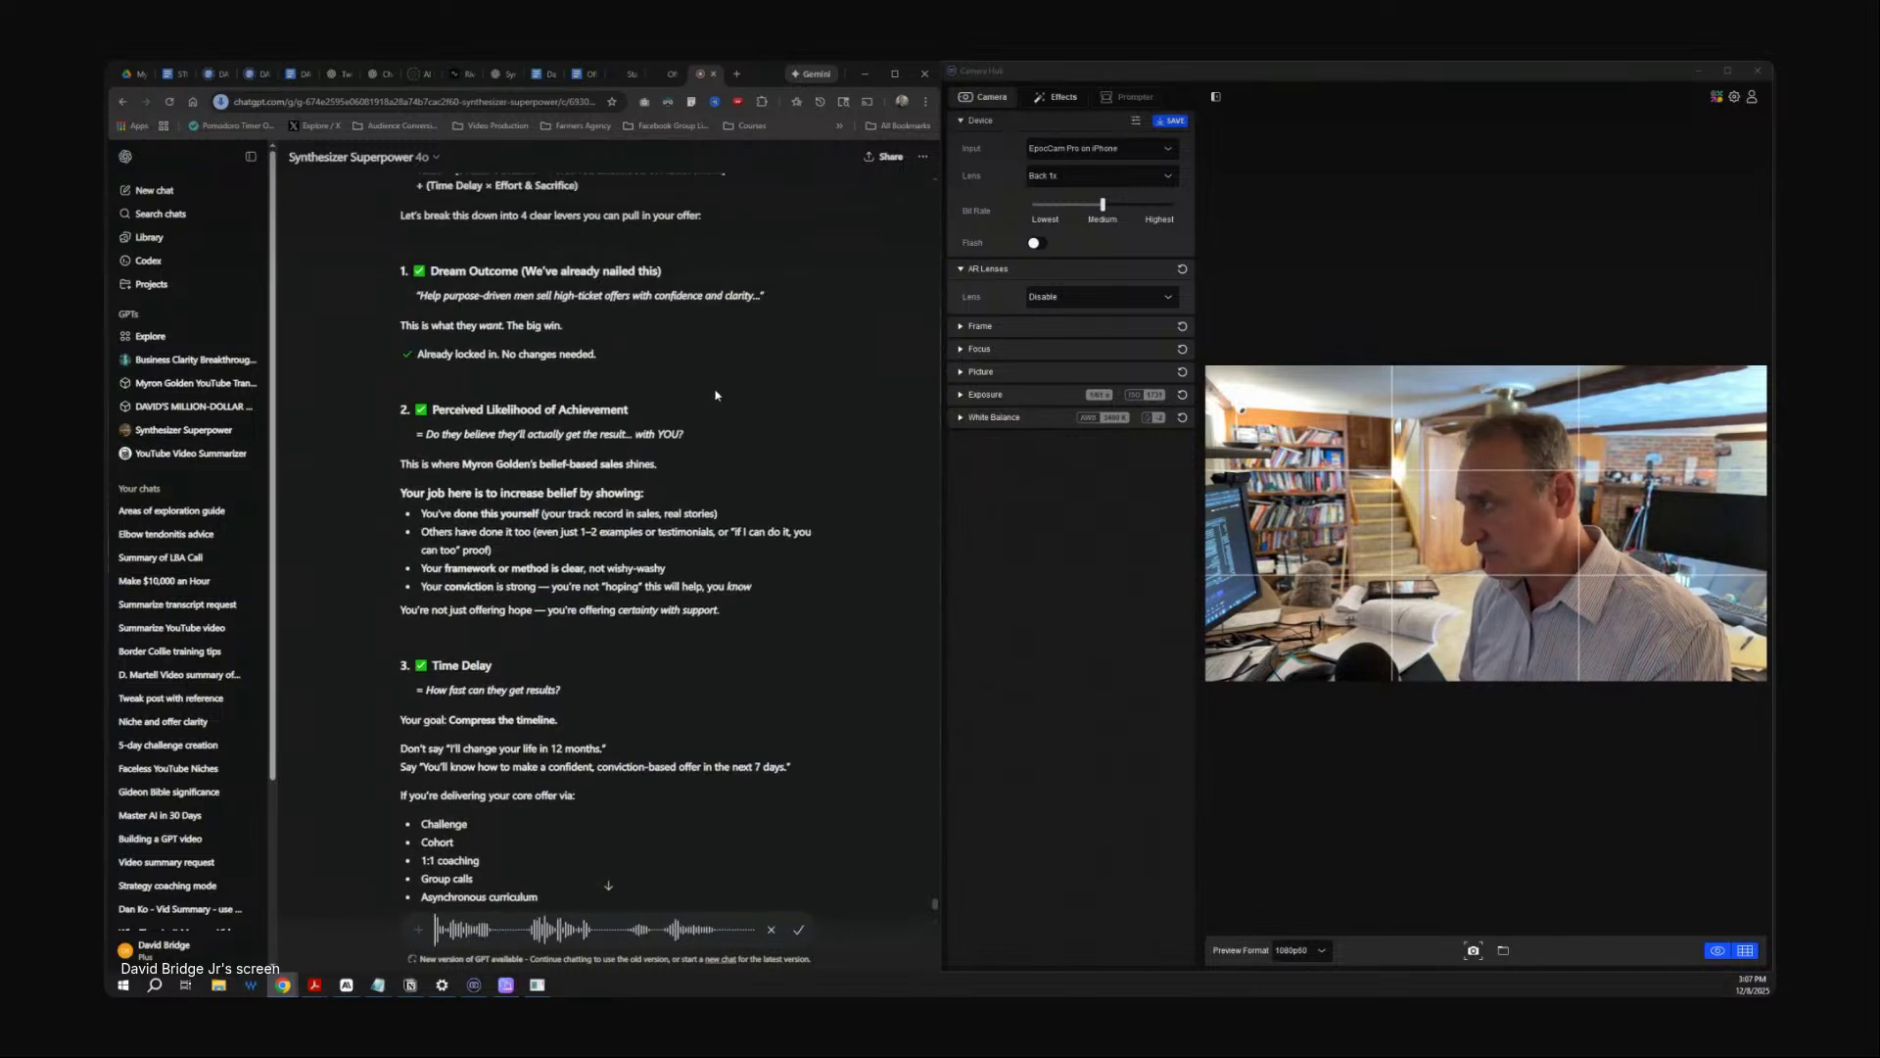
scroll(714, 396, down, 4)
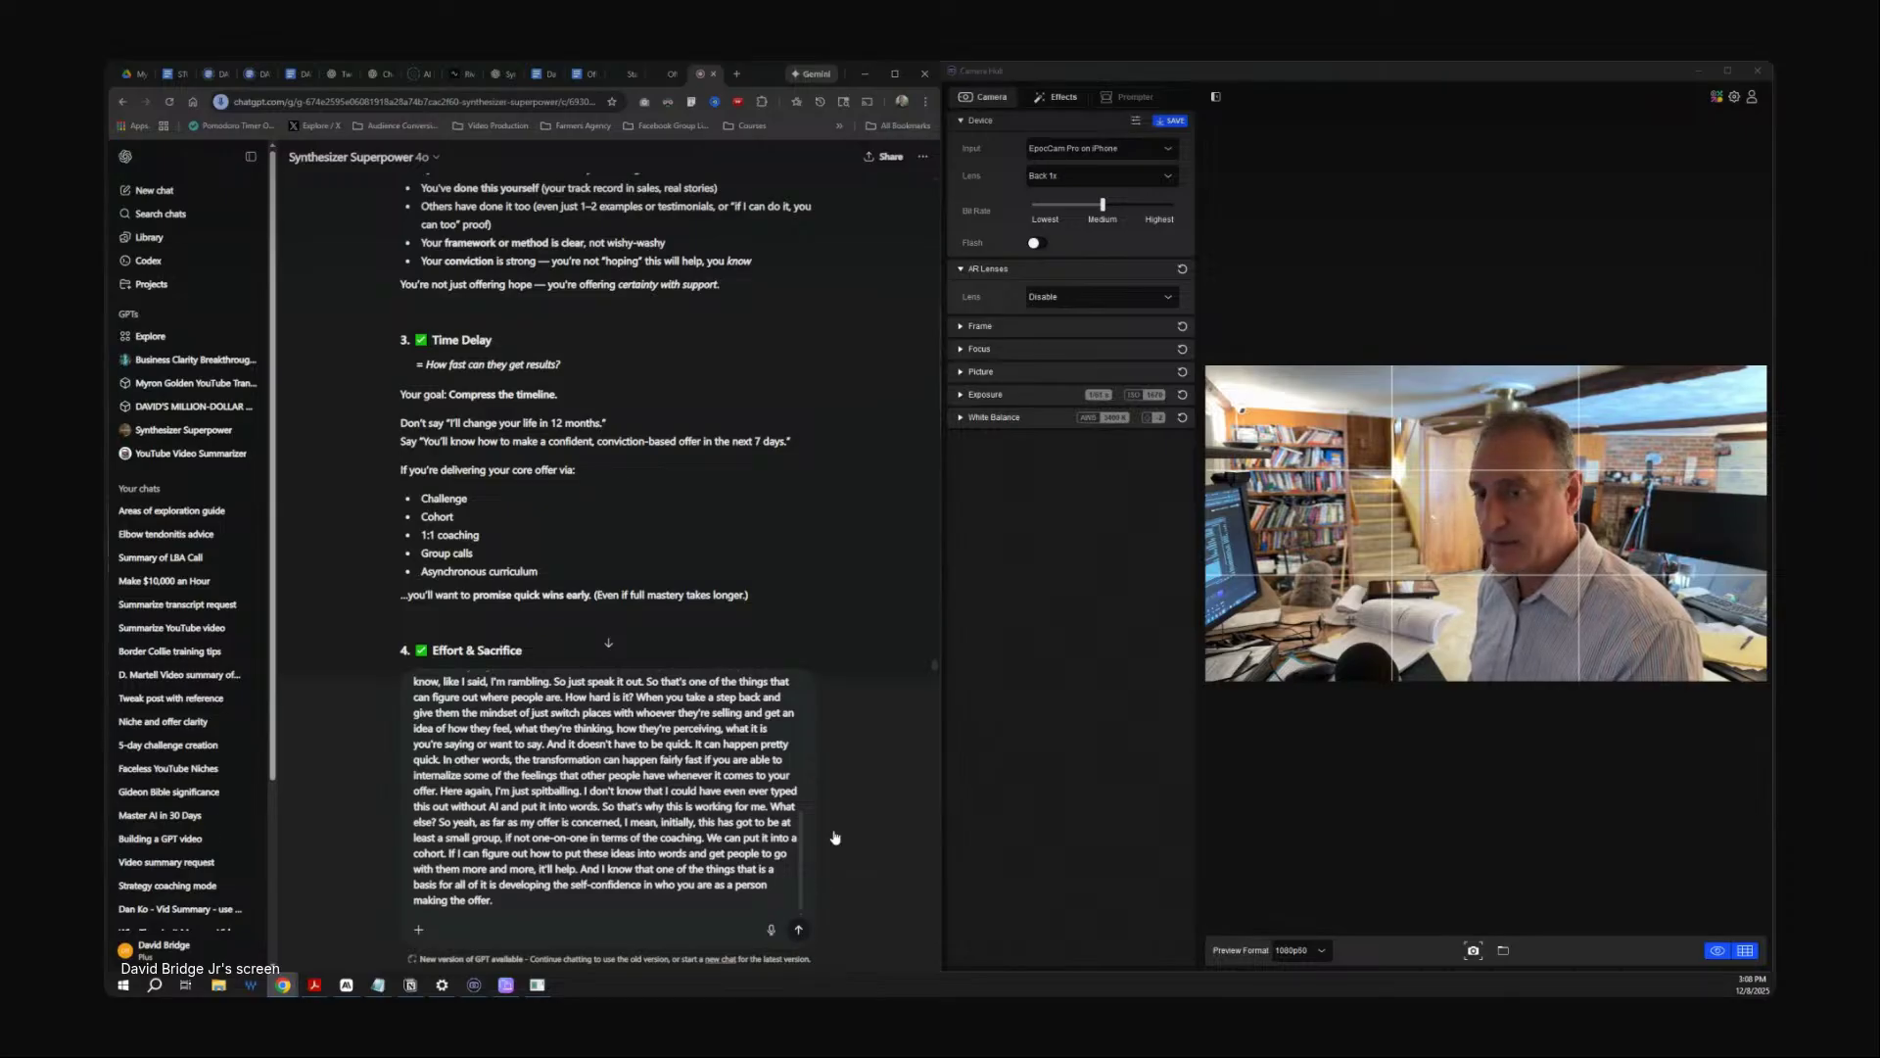
key(Return)
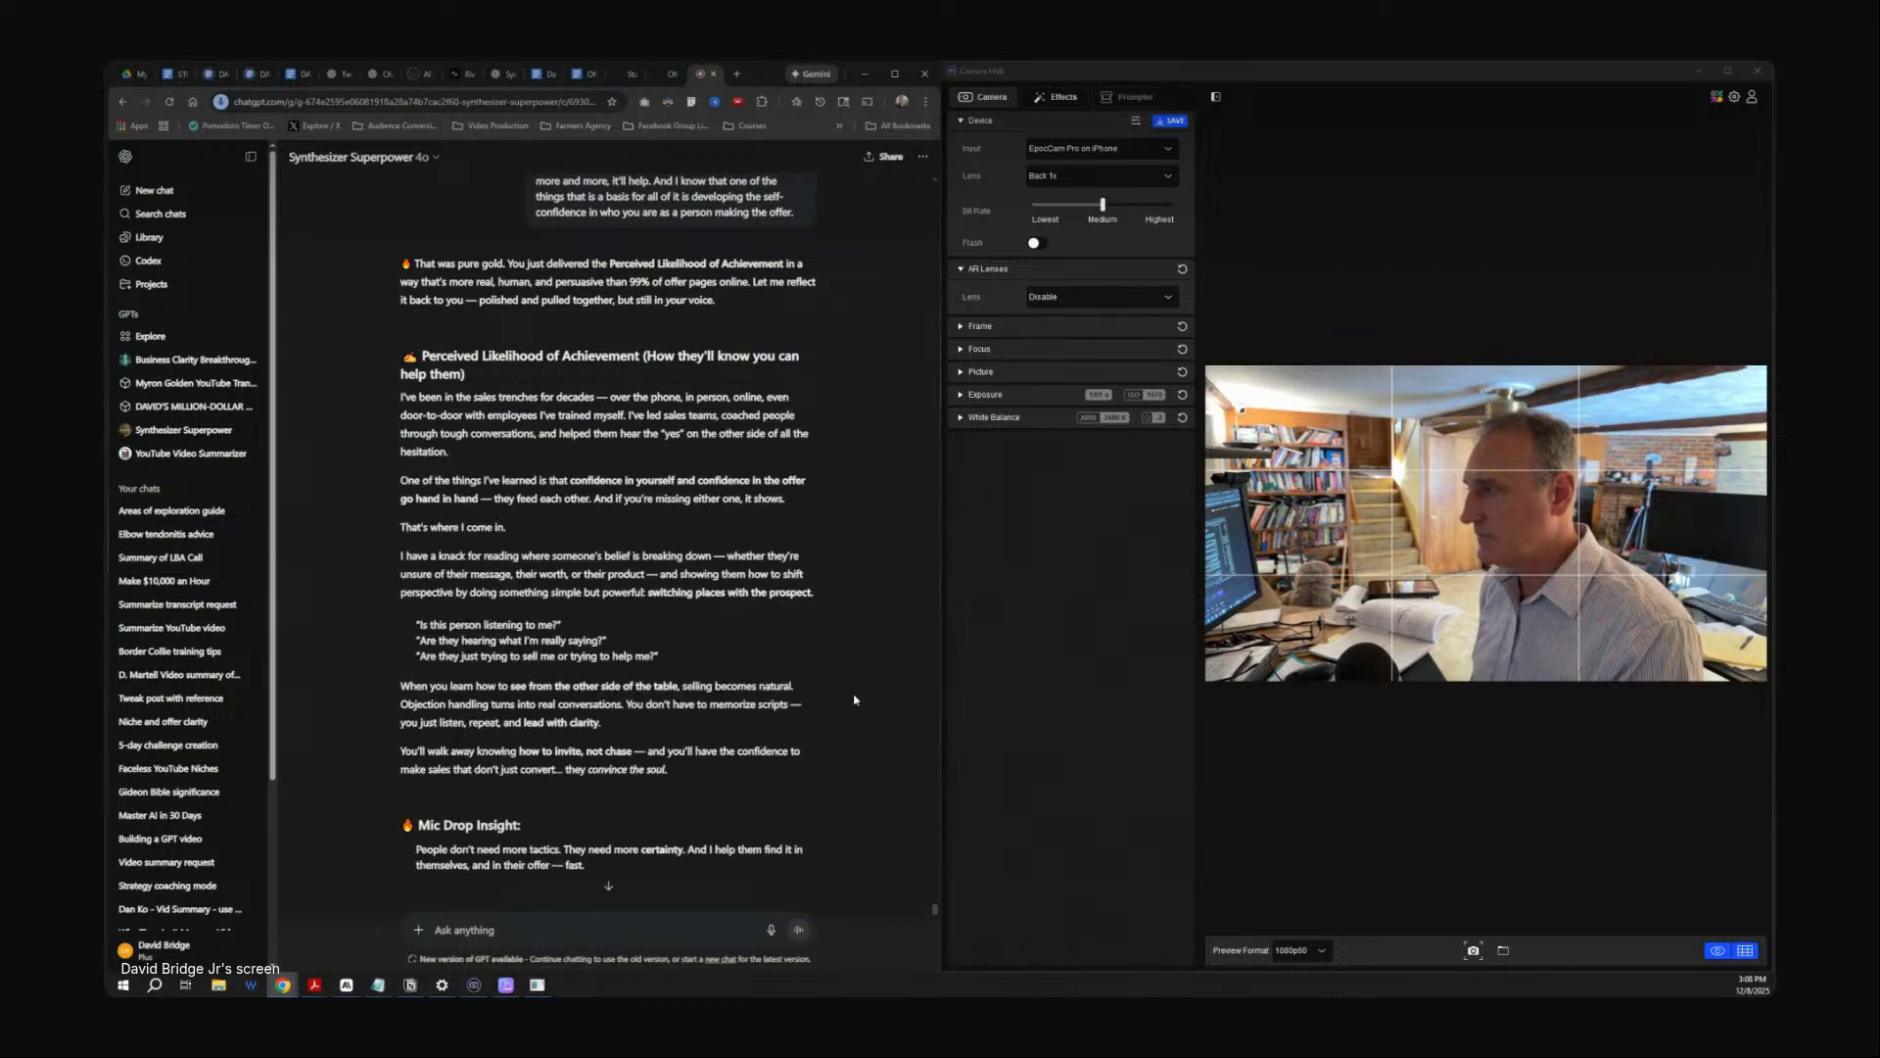
Collapse the chat sidebar and send a dictated message asking what offer components are meant, with delivery, format, bonus and guarantee examples.
scroll(857, 697, down, 2)
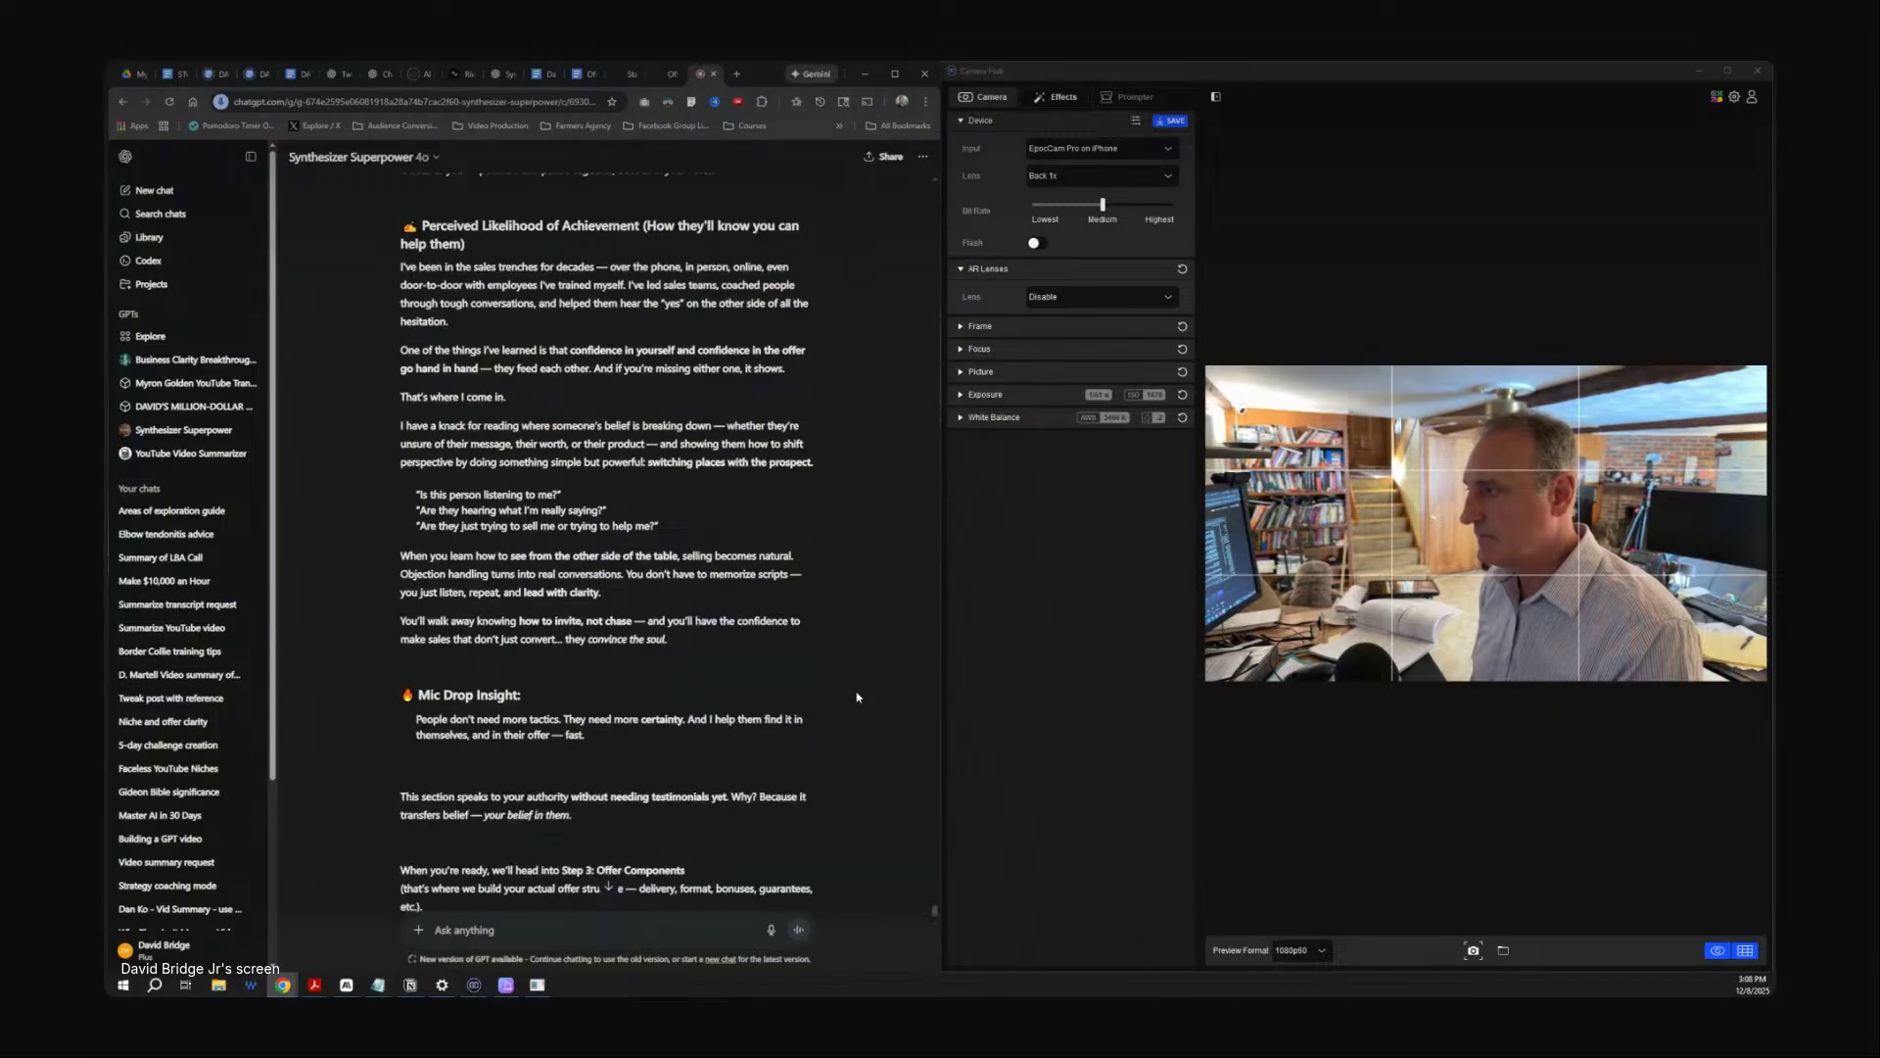
scroll(857, 697, down, 1)
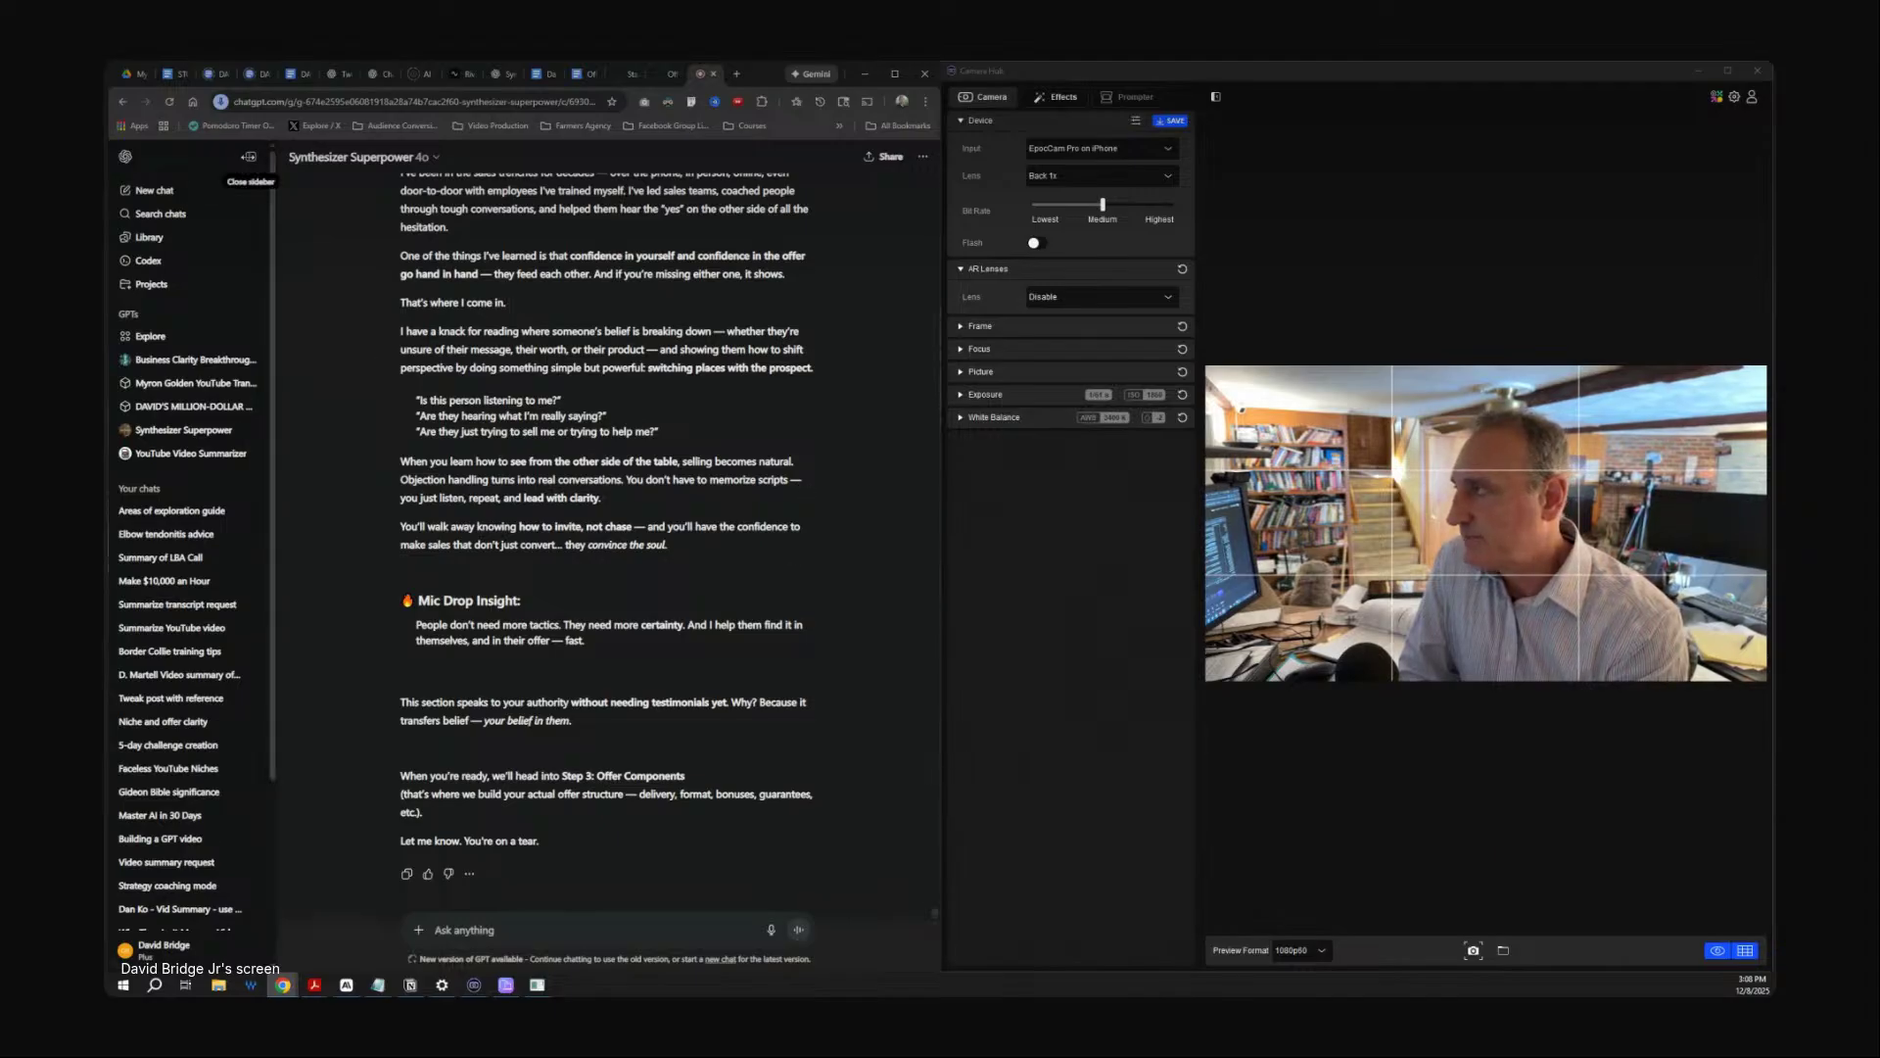
click(250, 158)
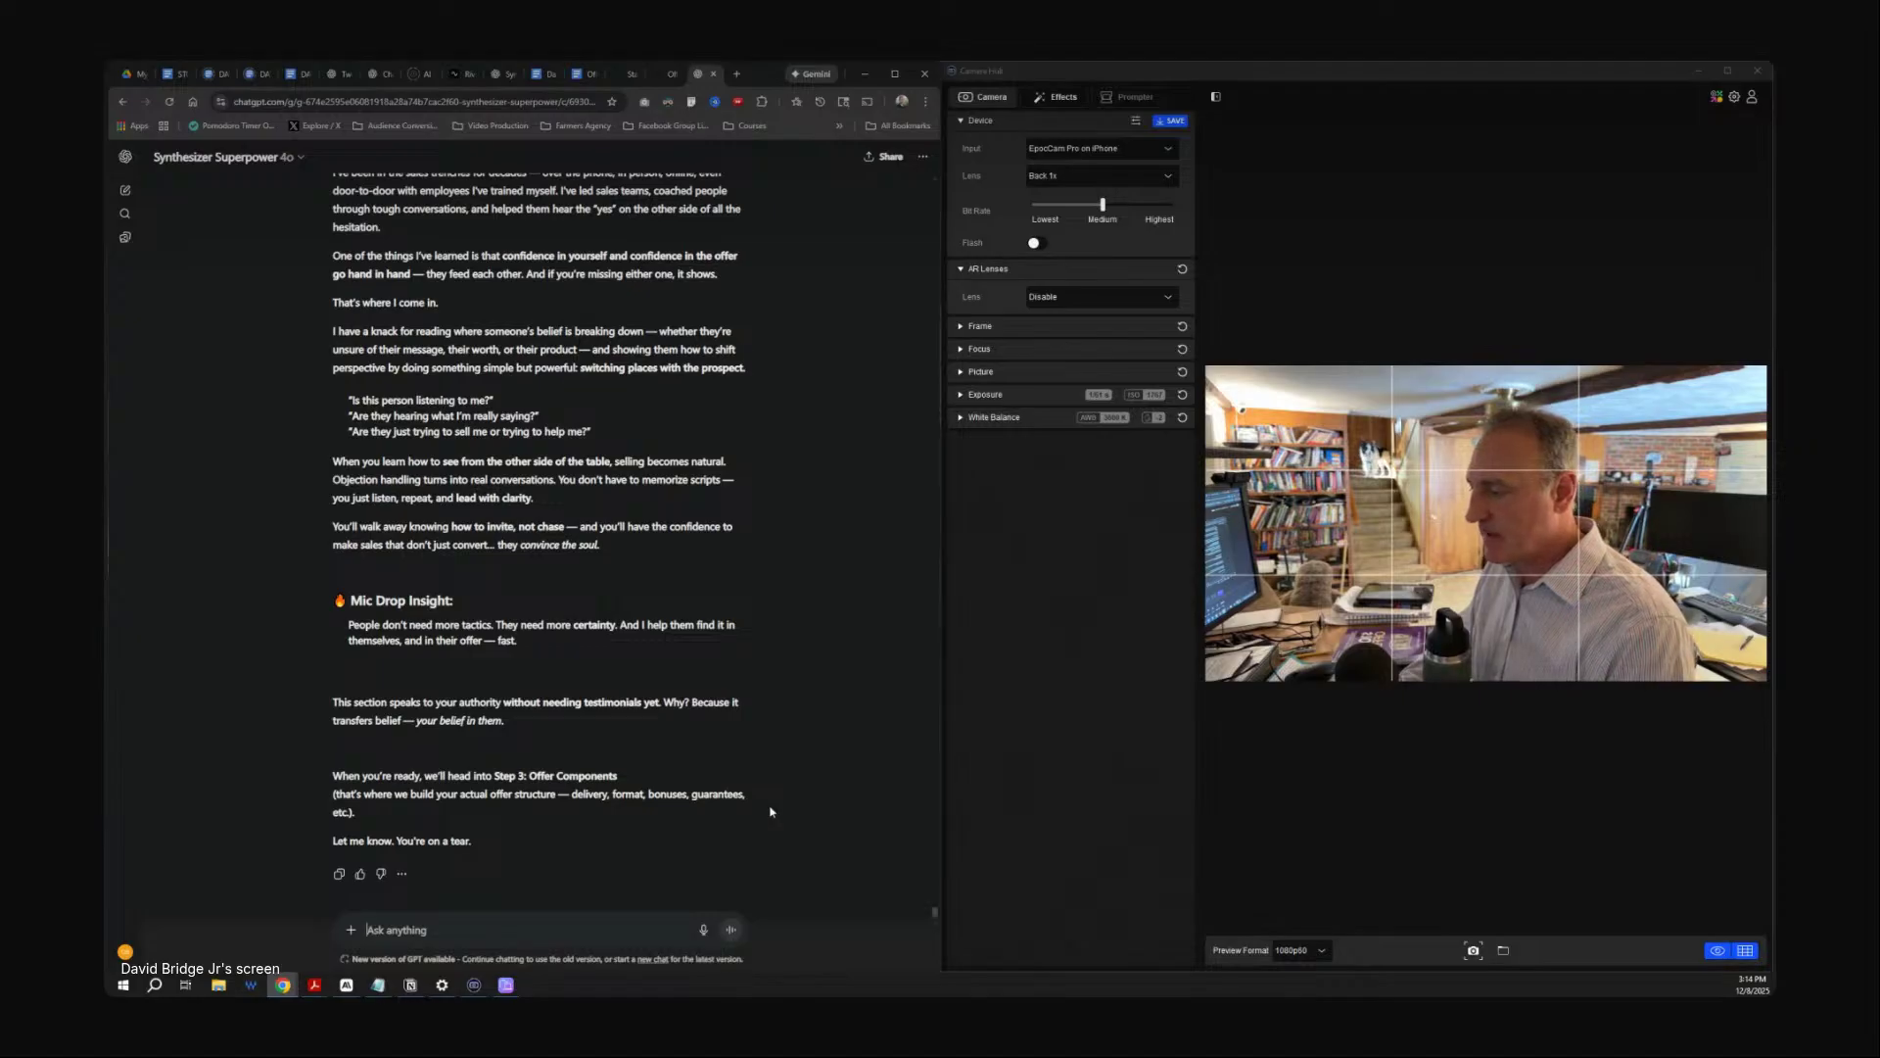
click(704, 931)
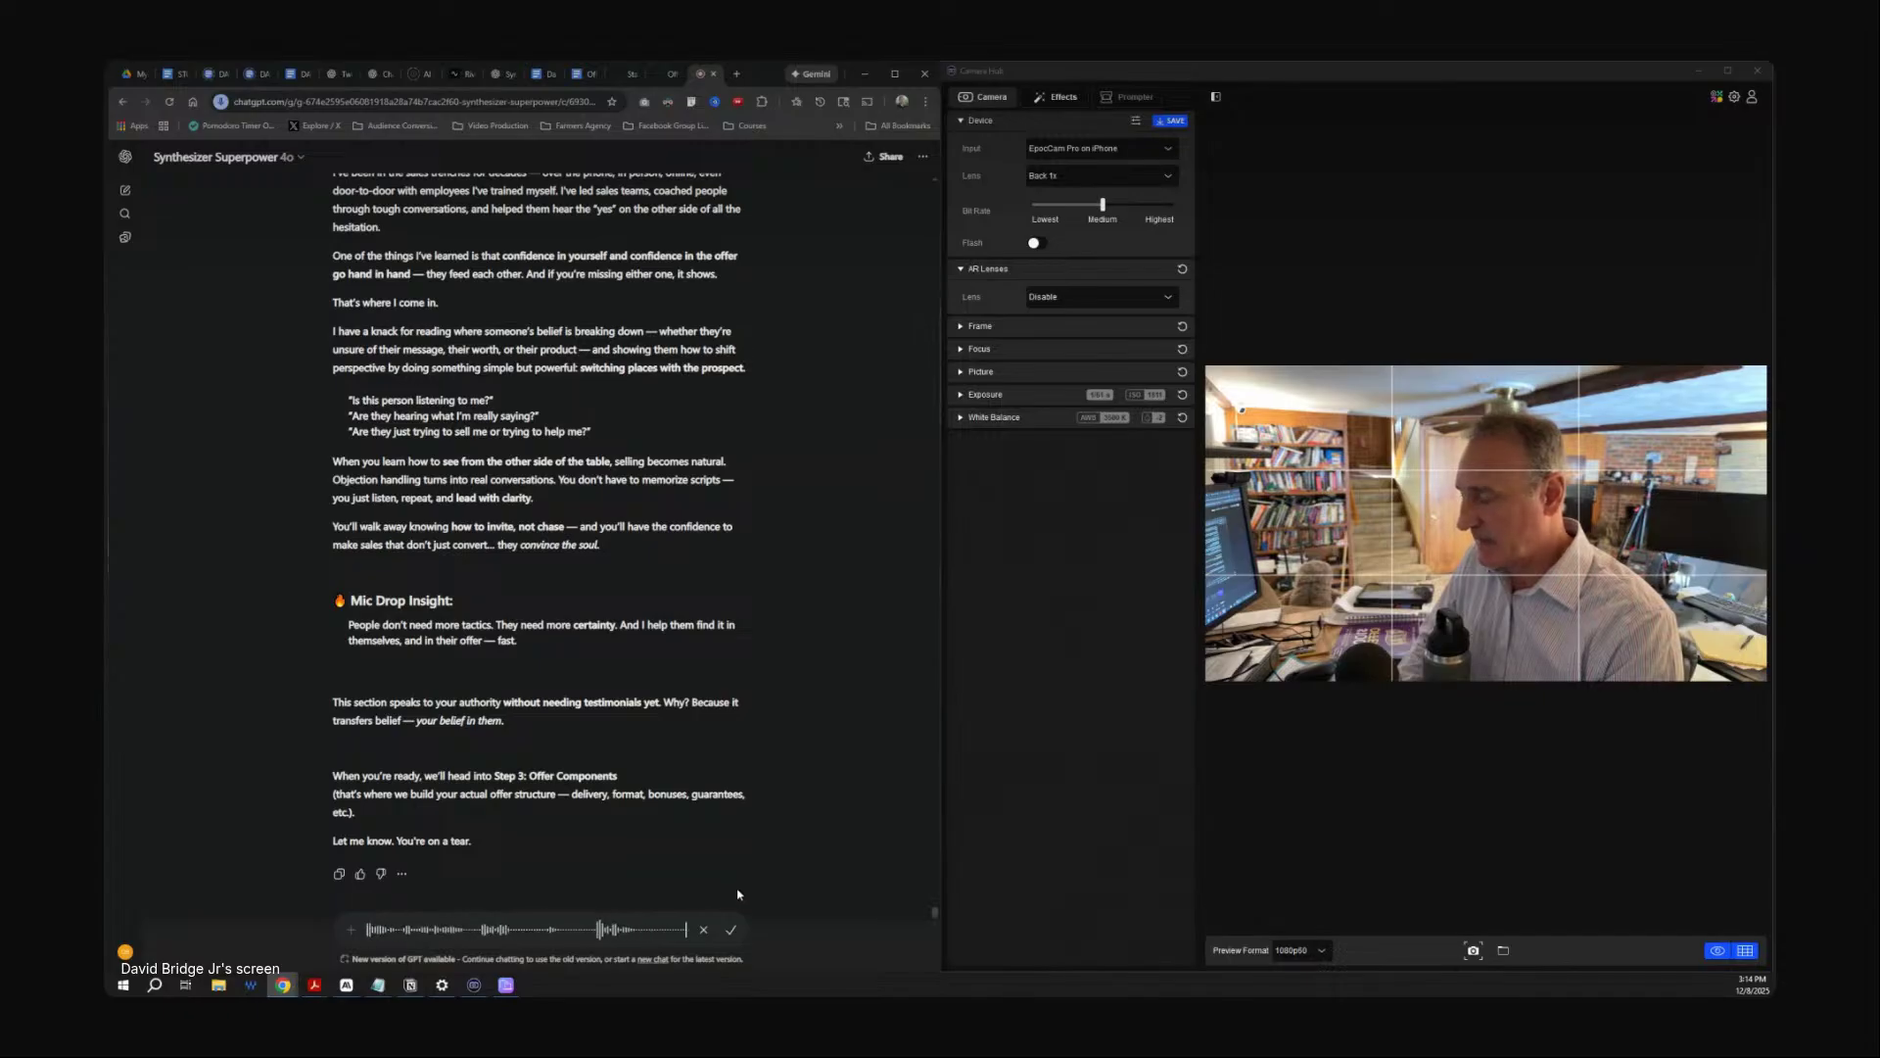
click(729, 930)
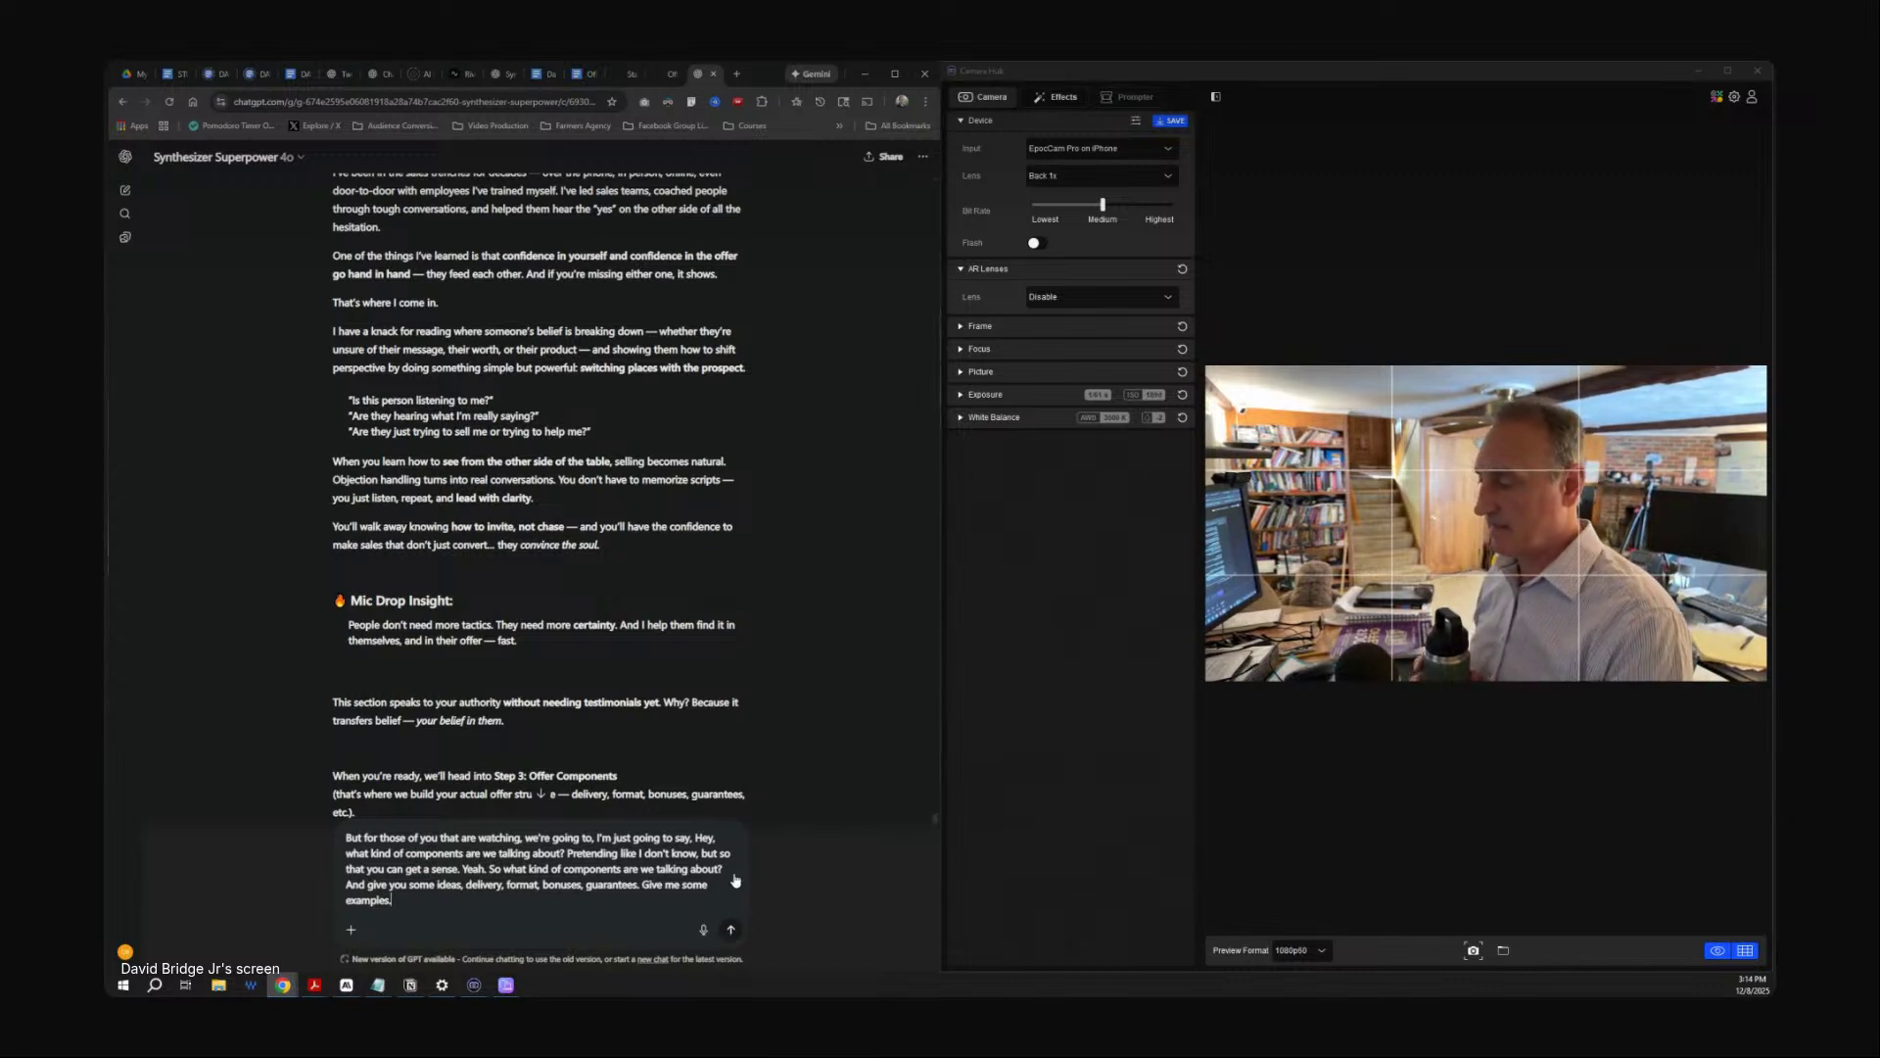
click(728, 930)
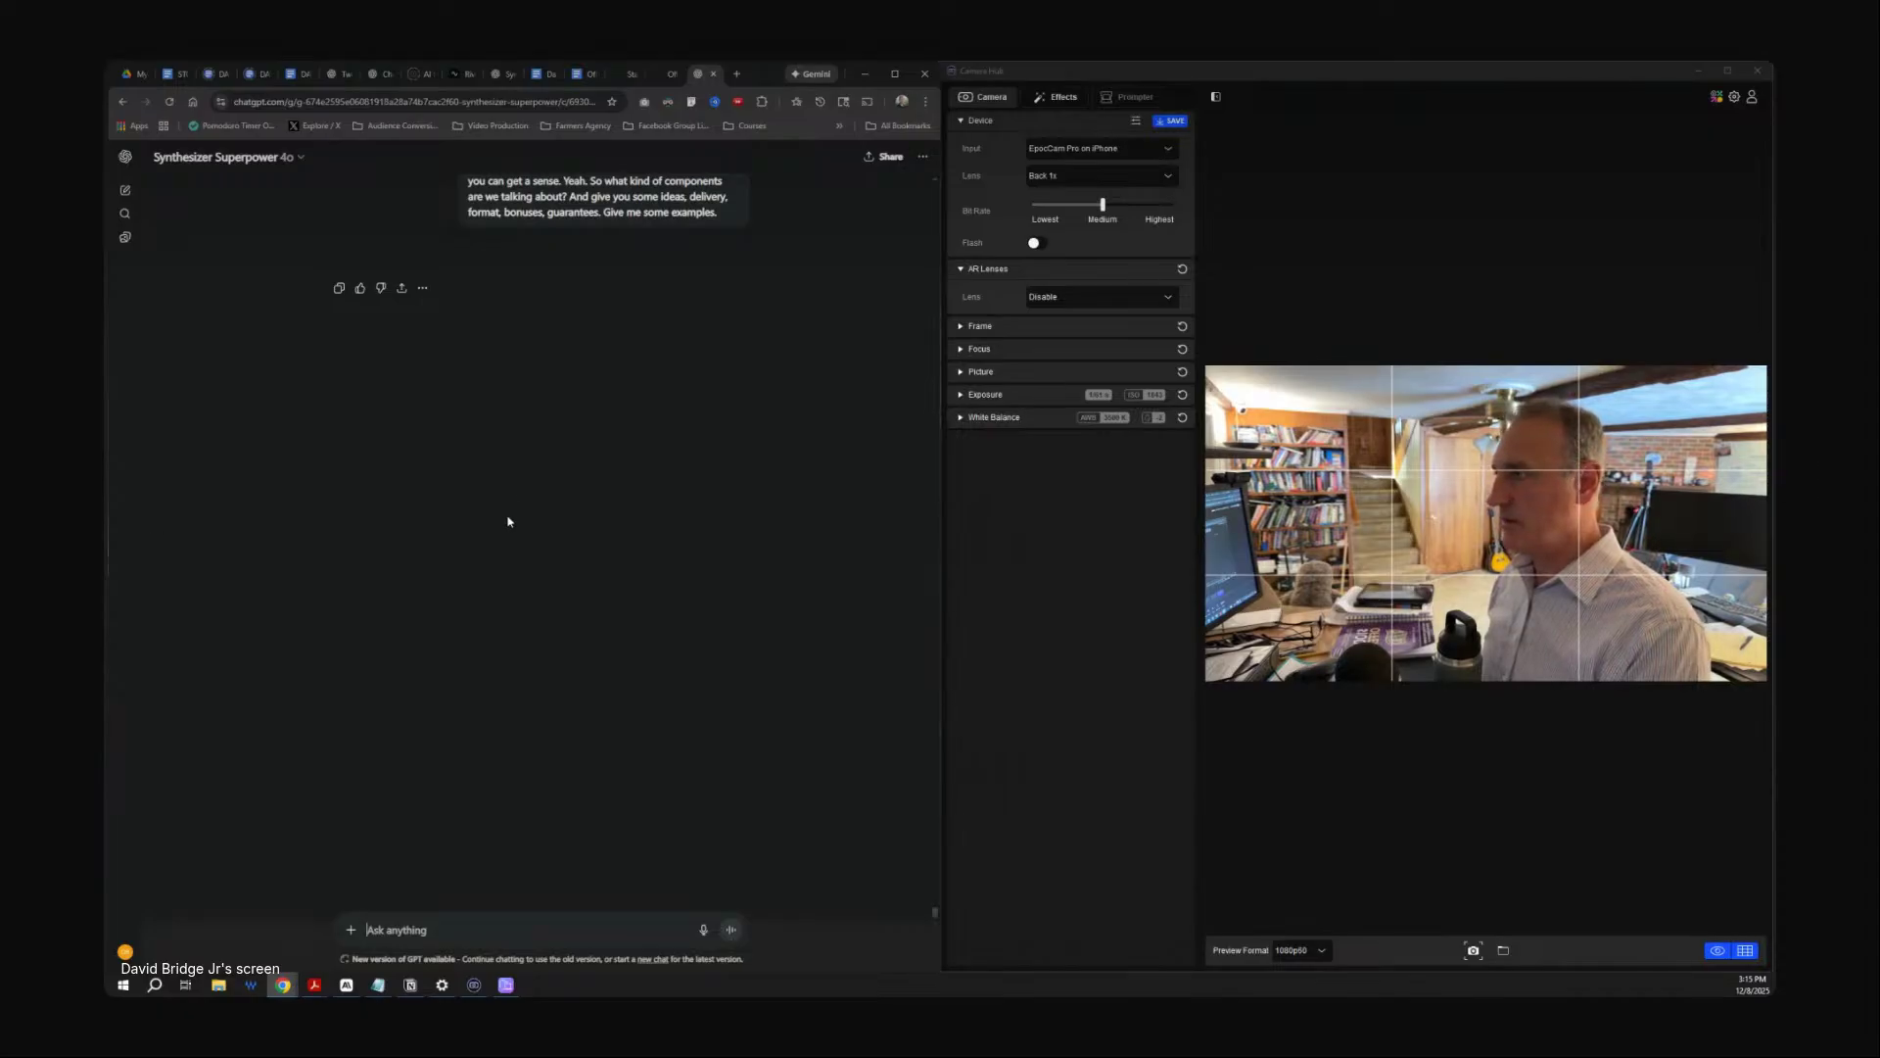
Reopen the chat sidebar and copy the full text of the sent question about offer components.
scroll(588, 607, up, 4)
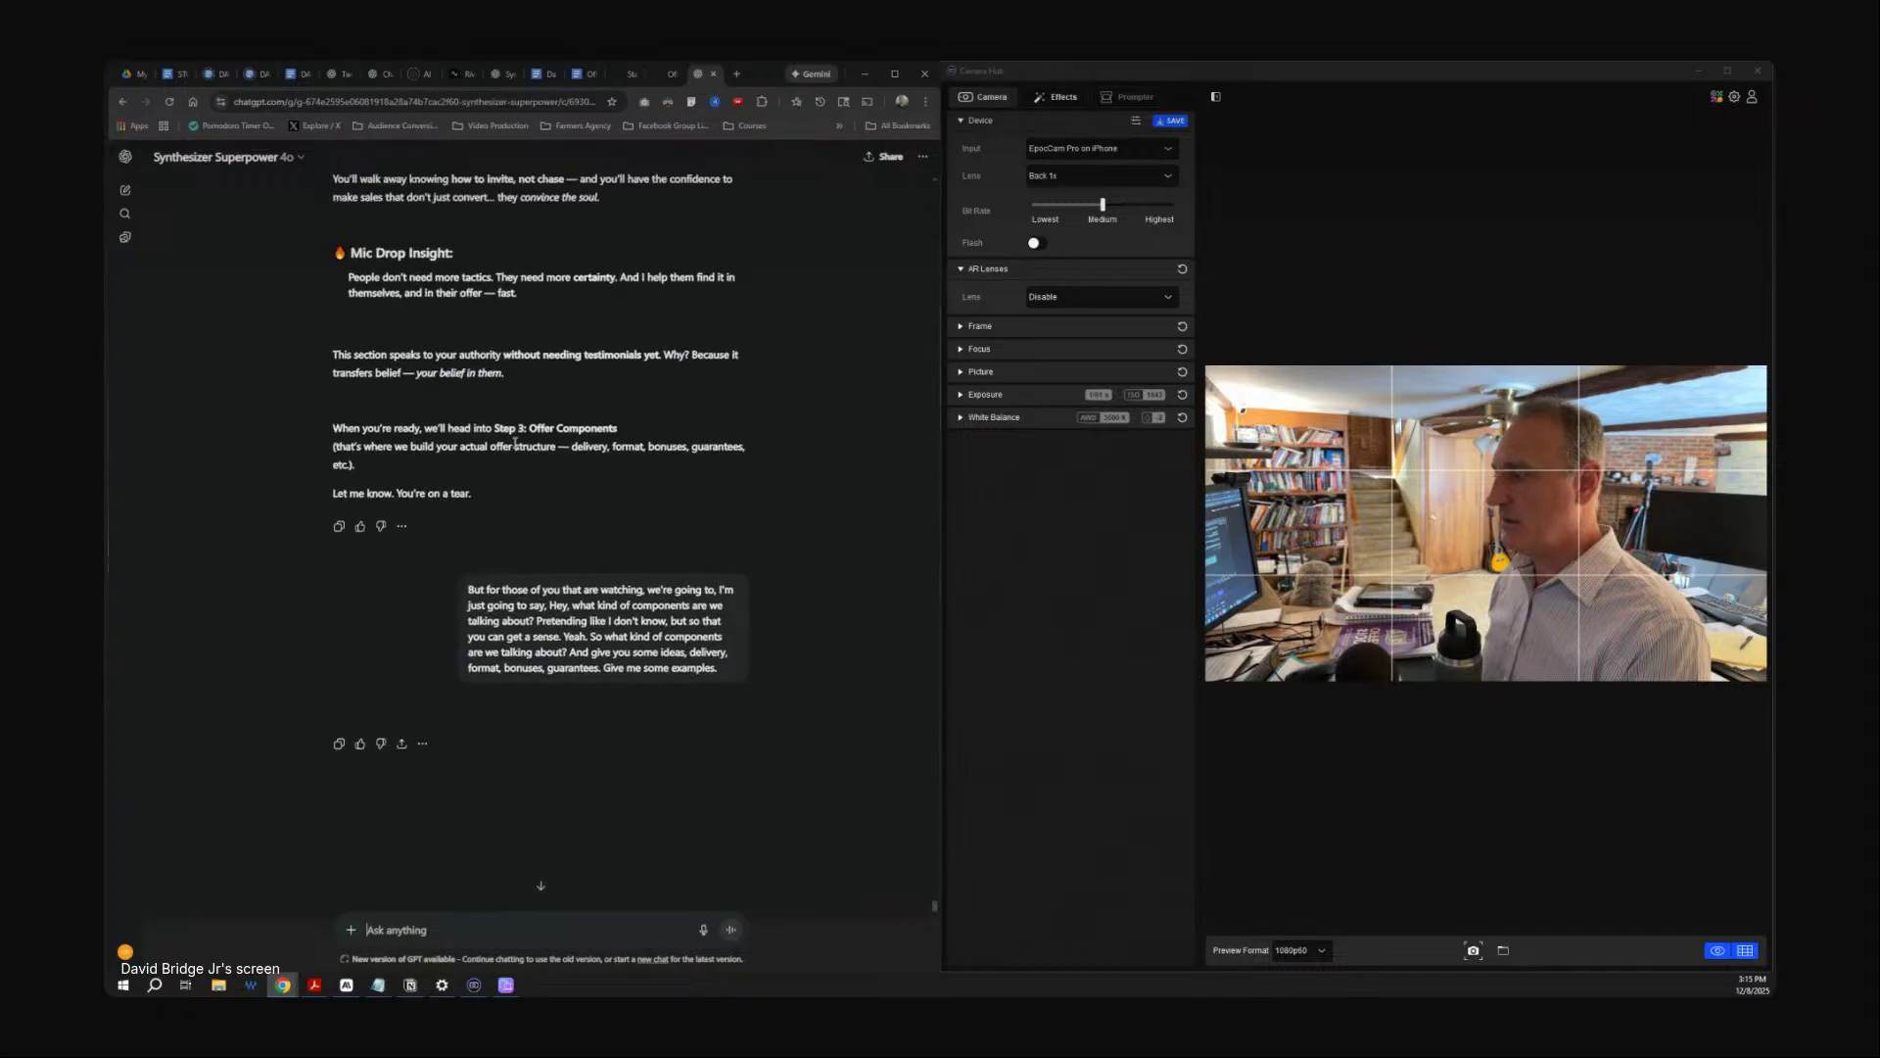
scroll(661, 759, down, 1)
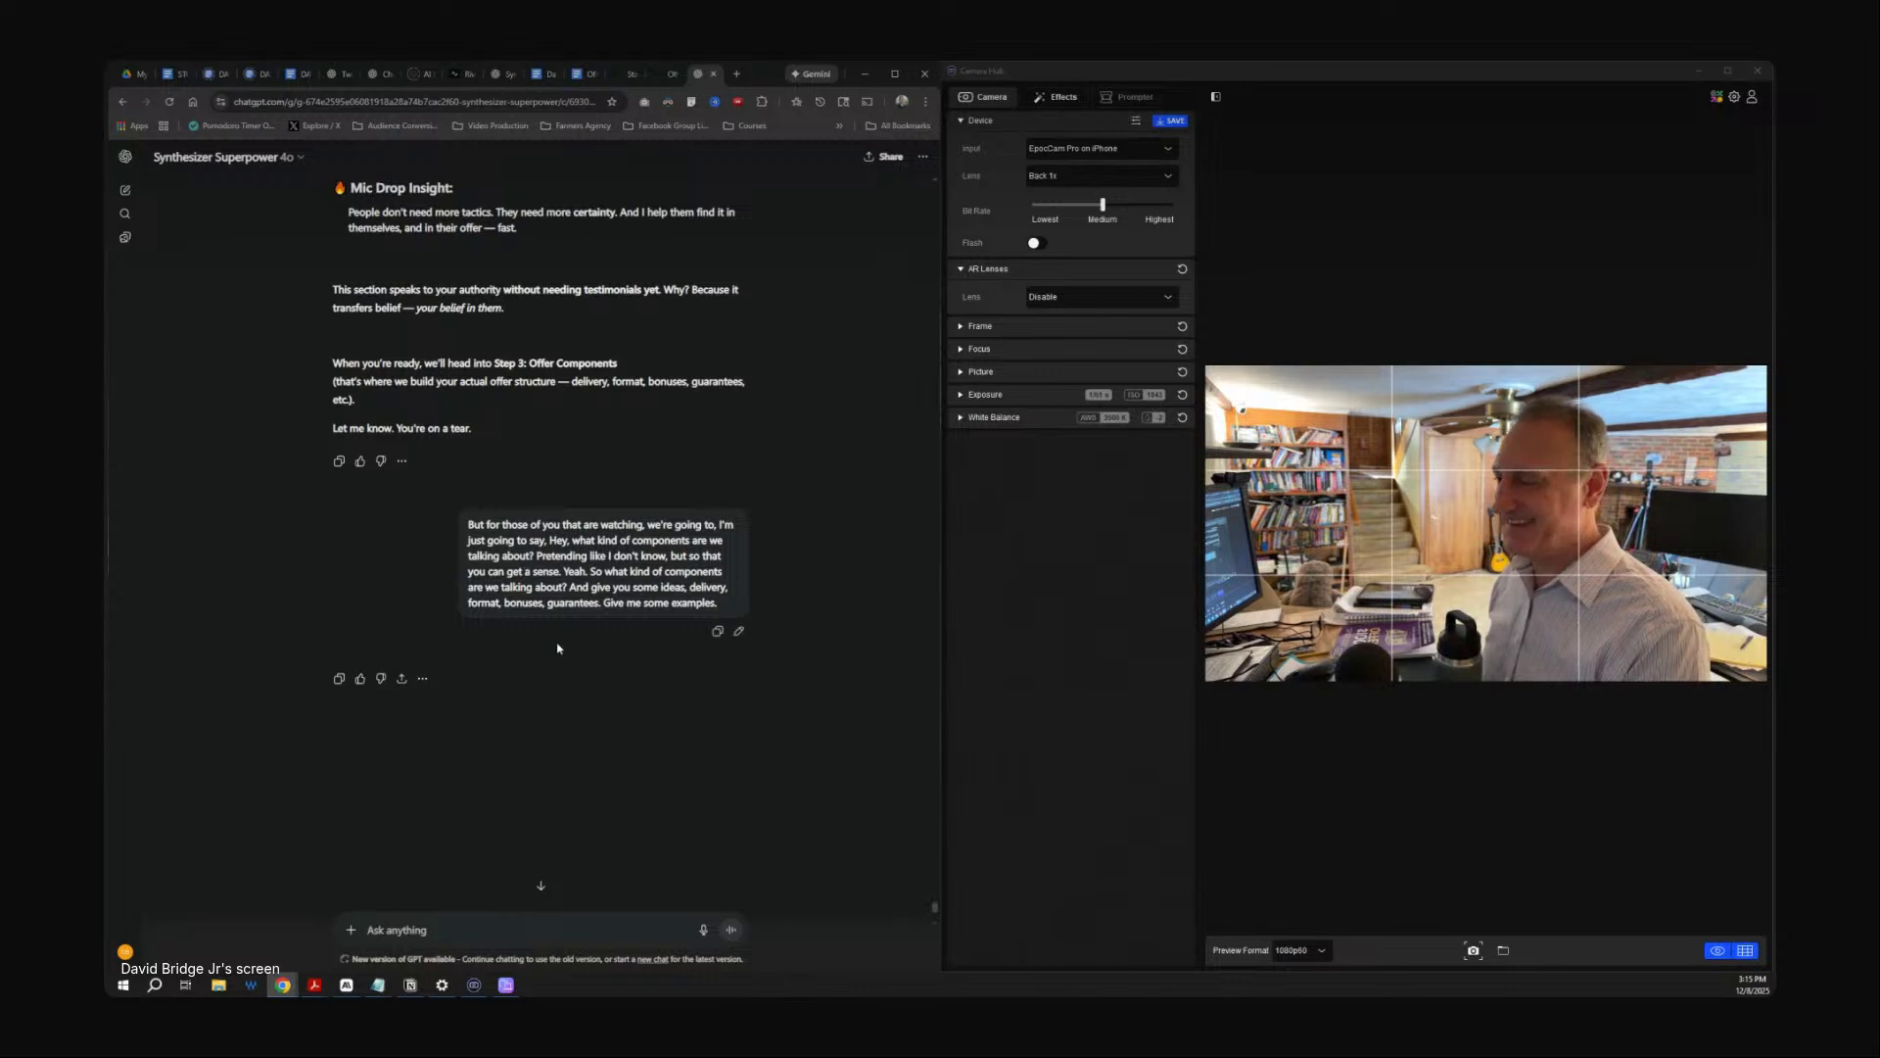
scroll(551, 639, down, 3)
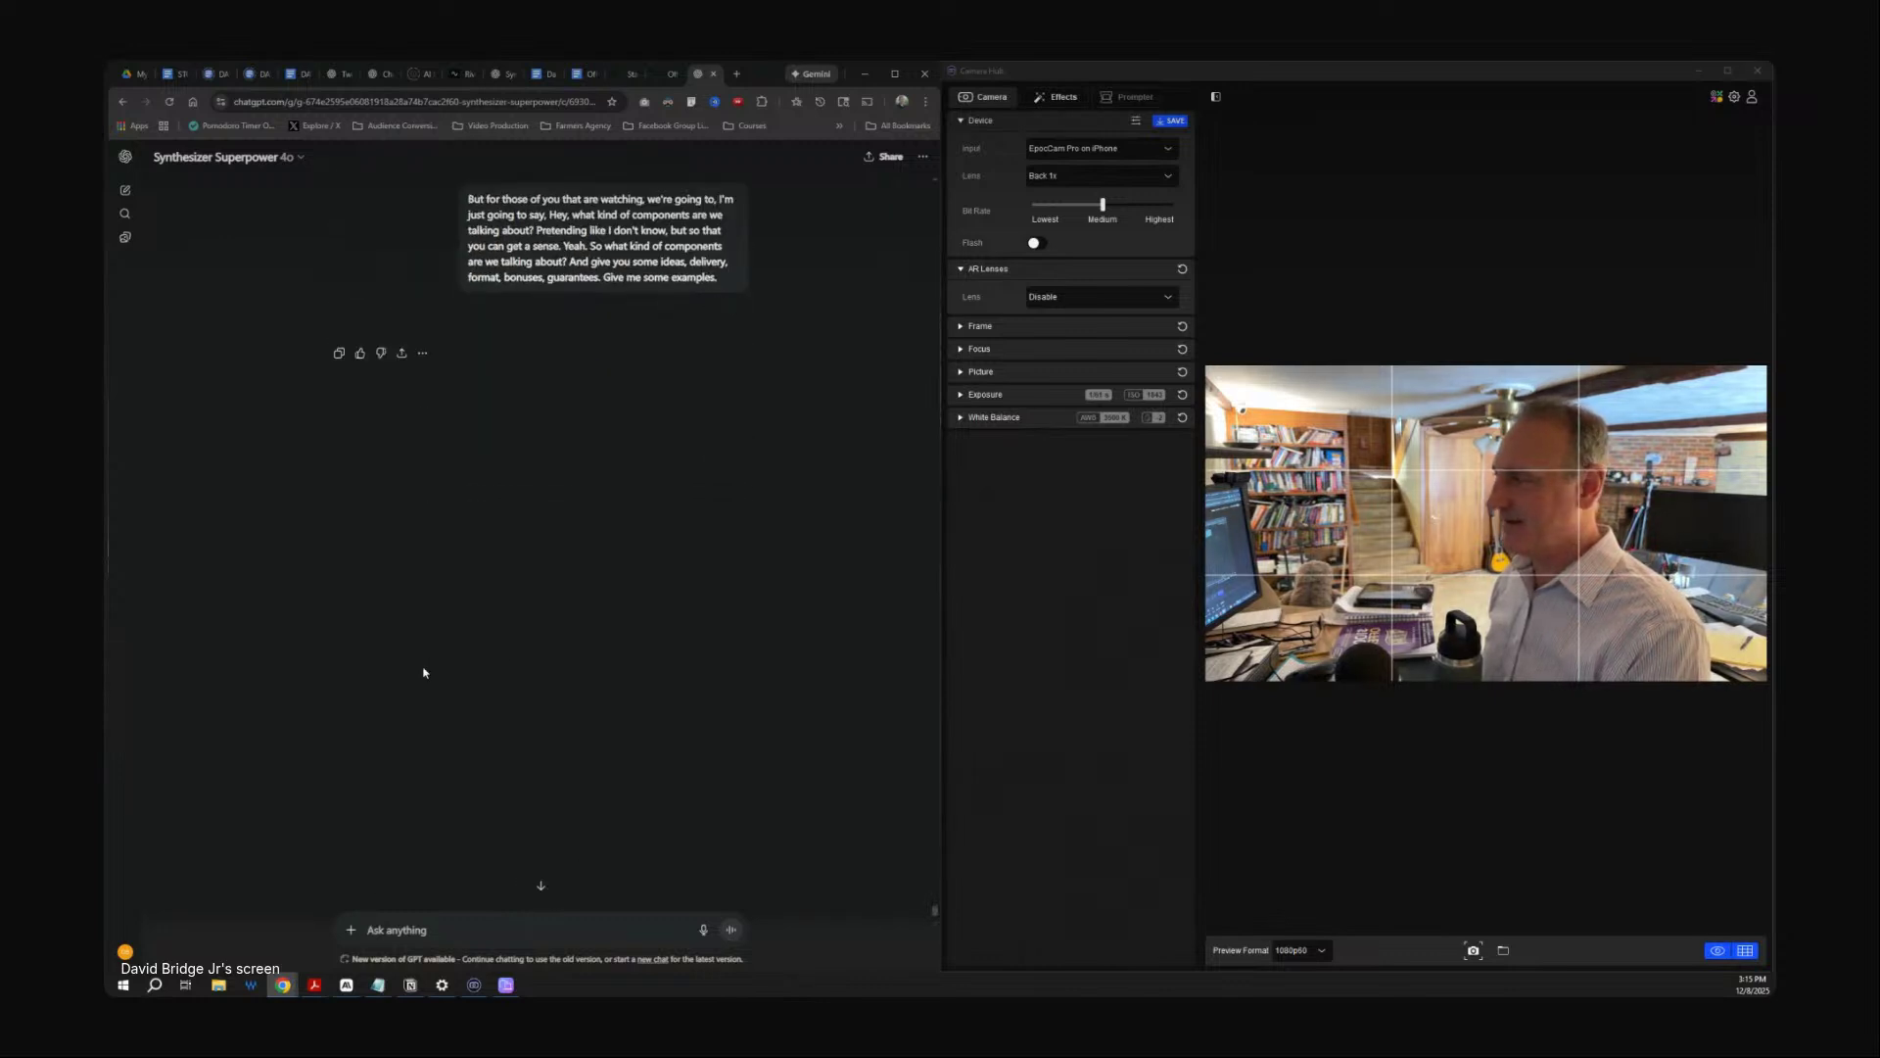
scroll(421, 671, up, 5)
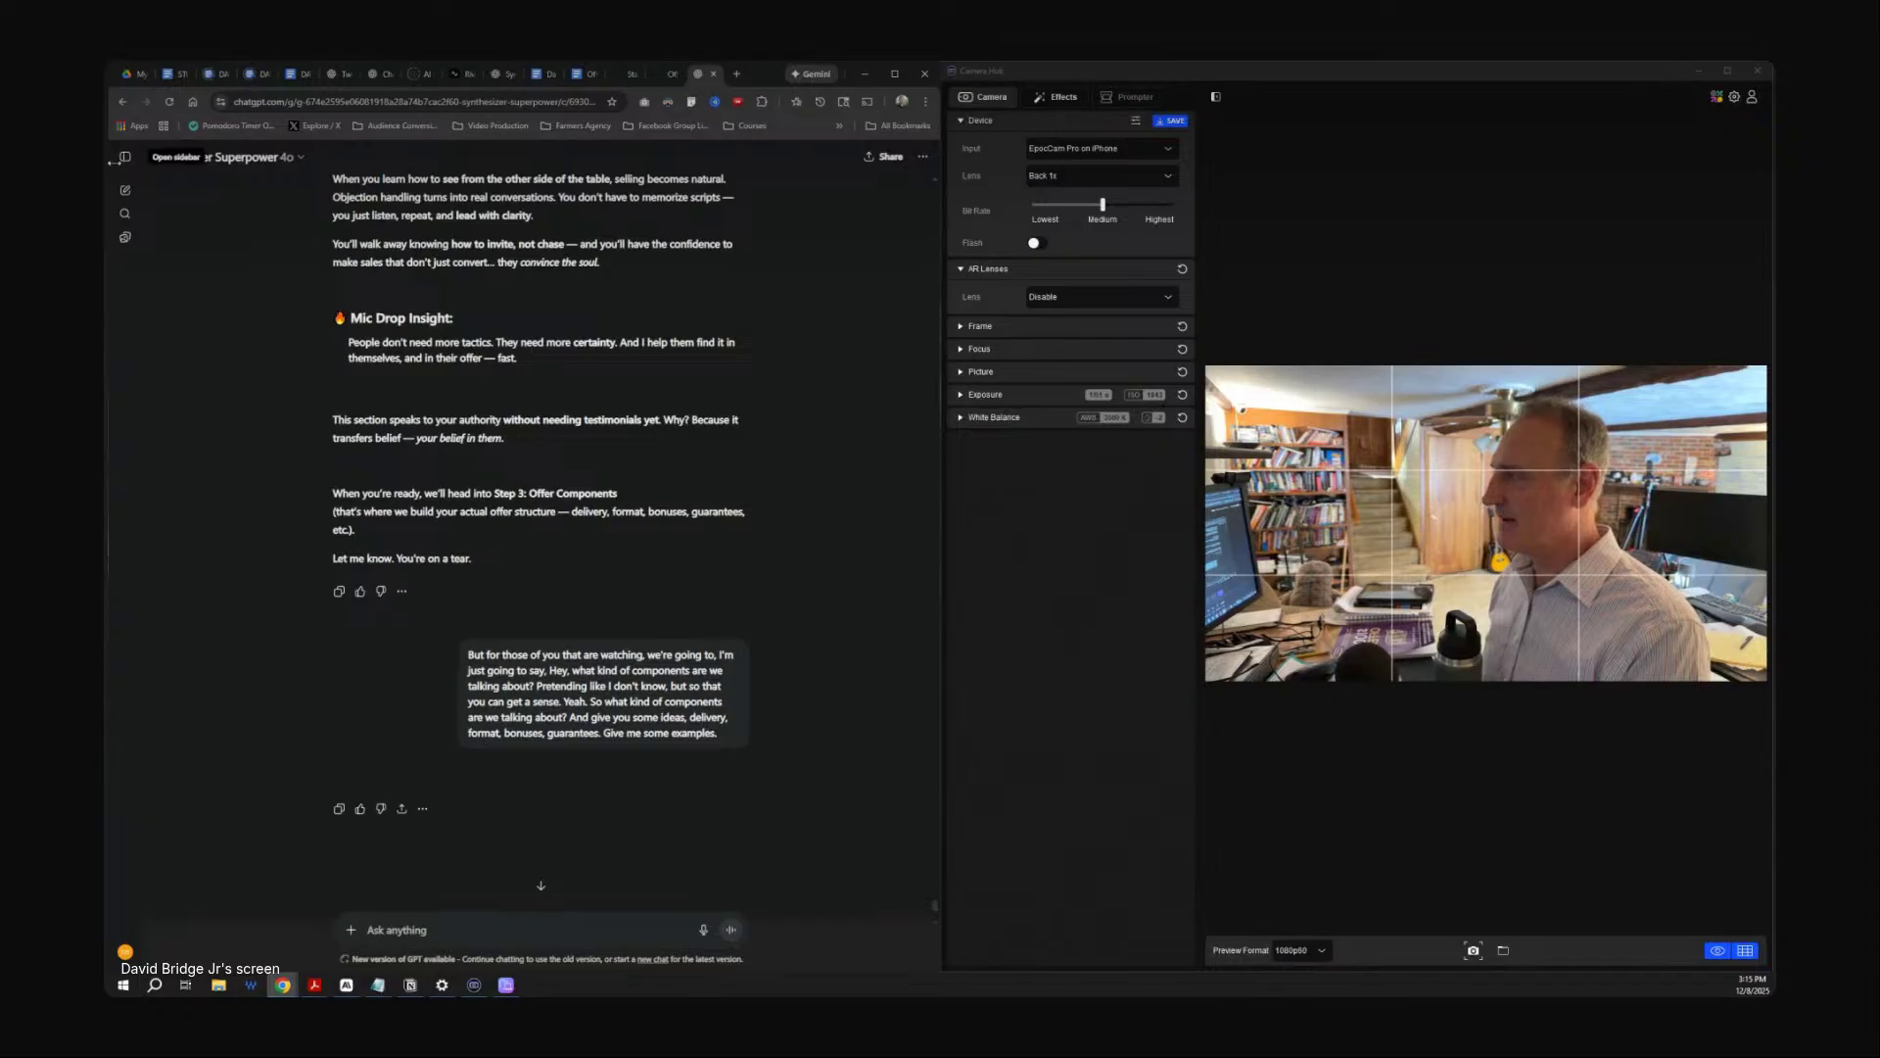
click(126, 159)
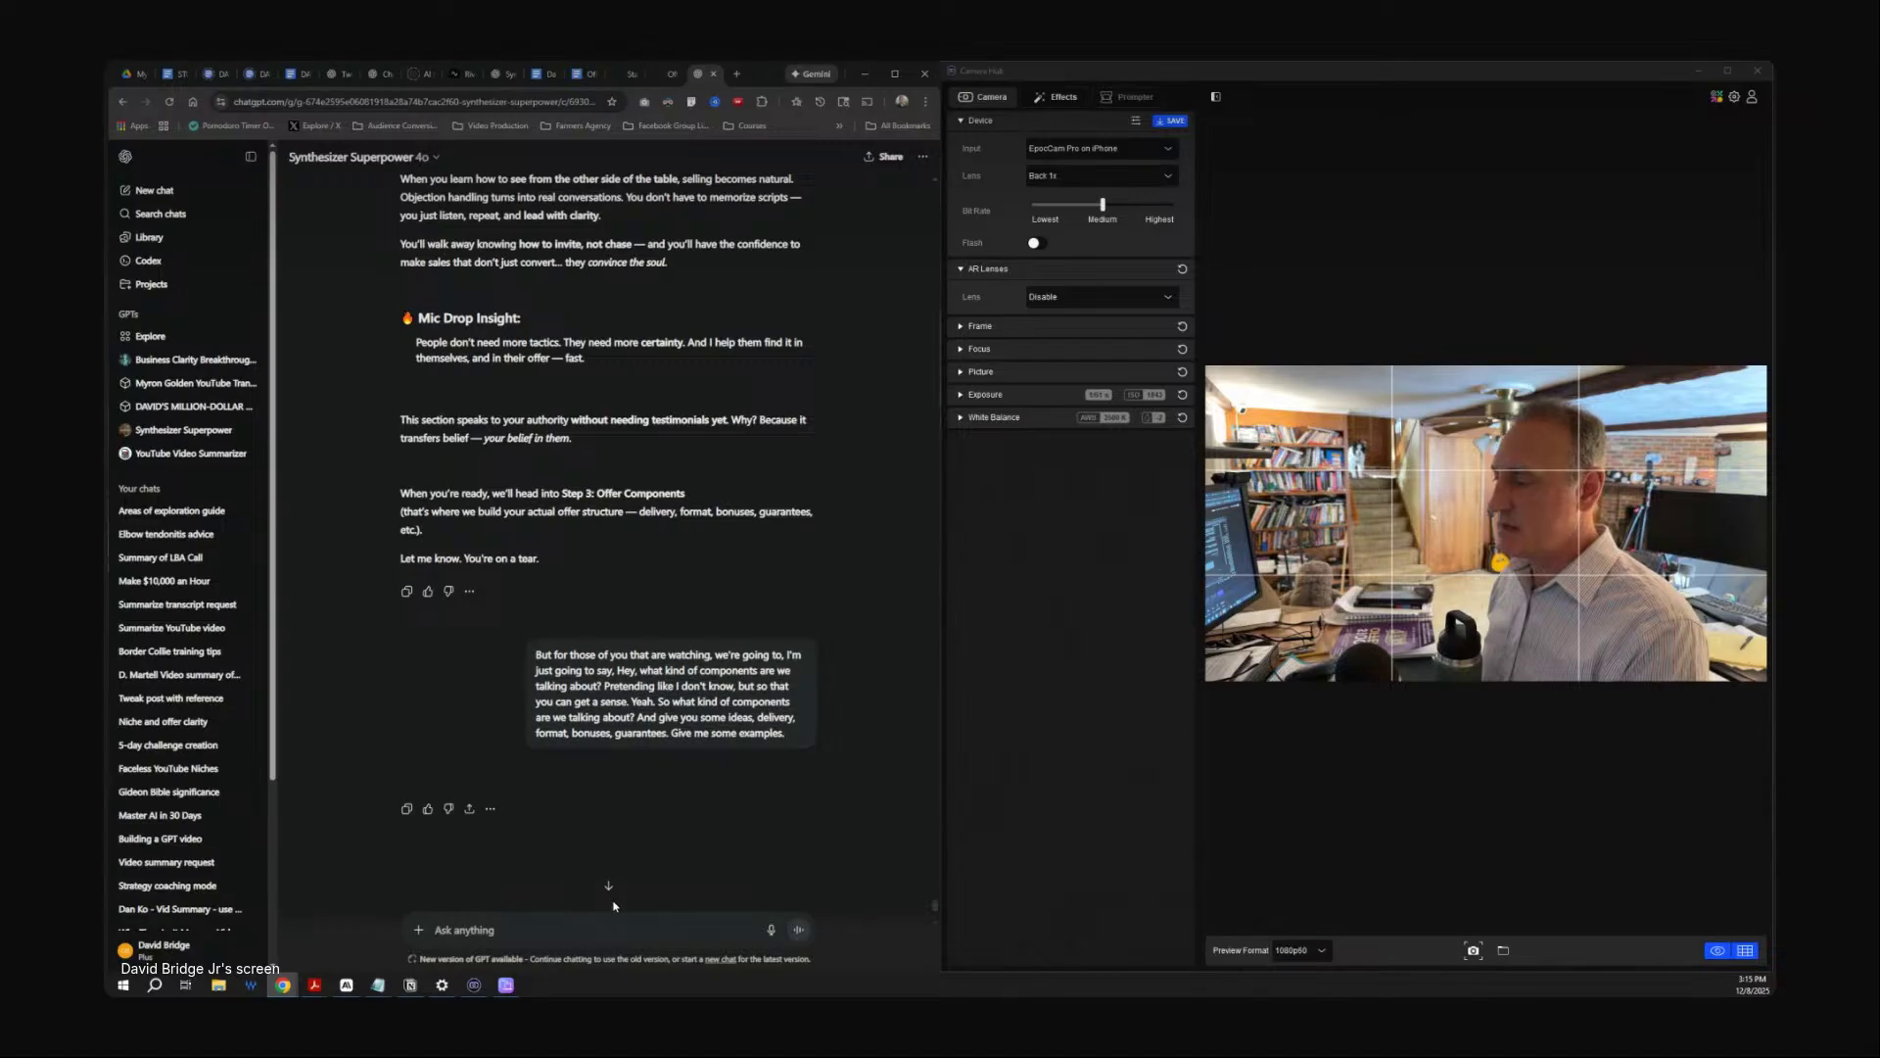
click(608, 885)
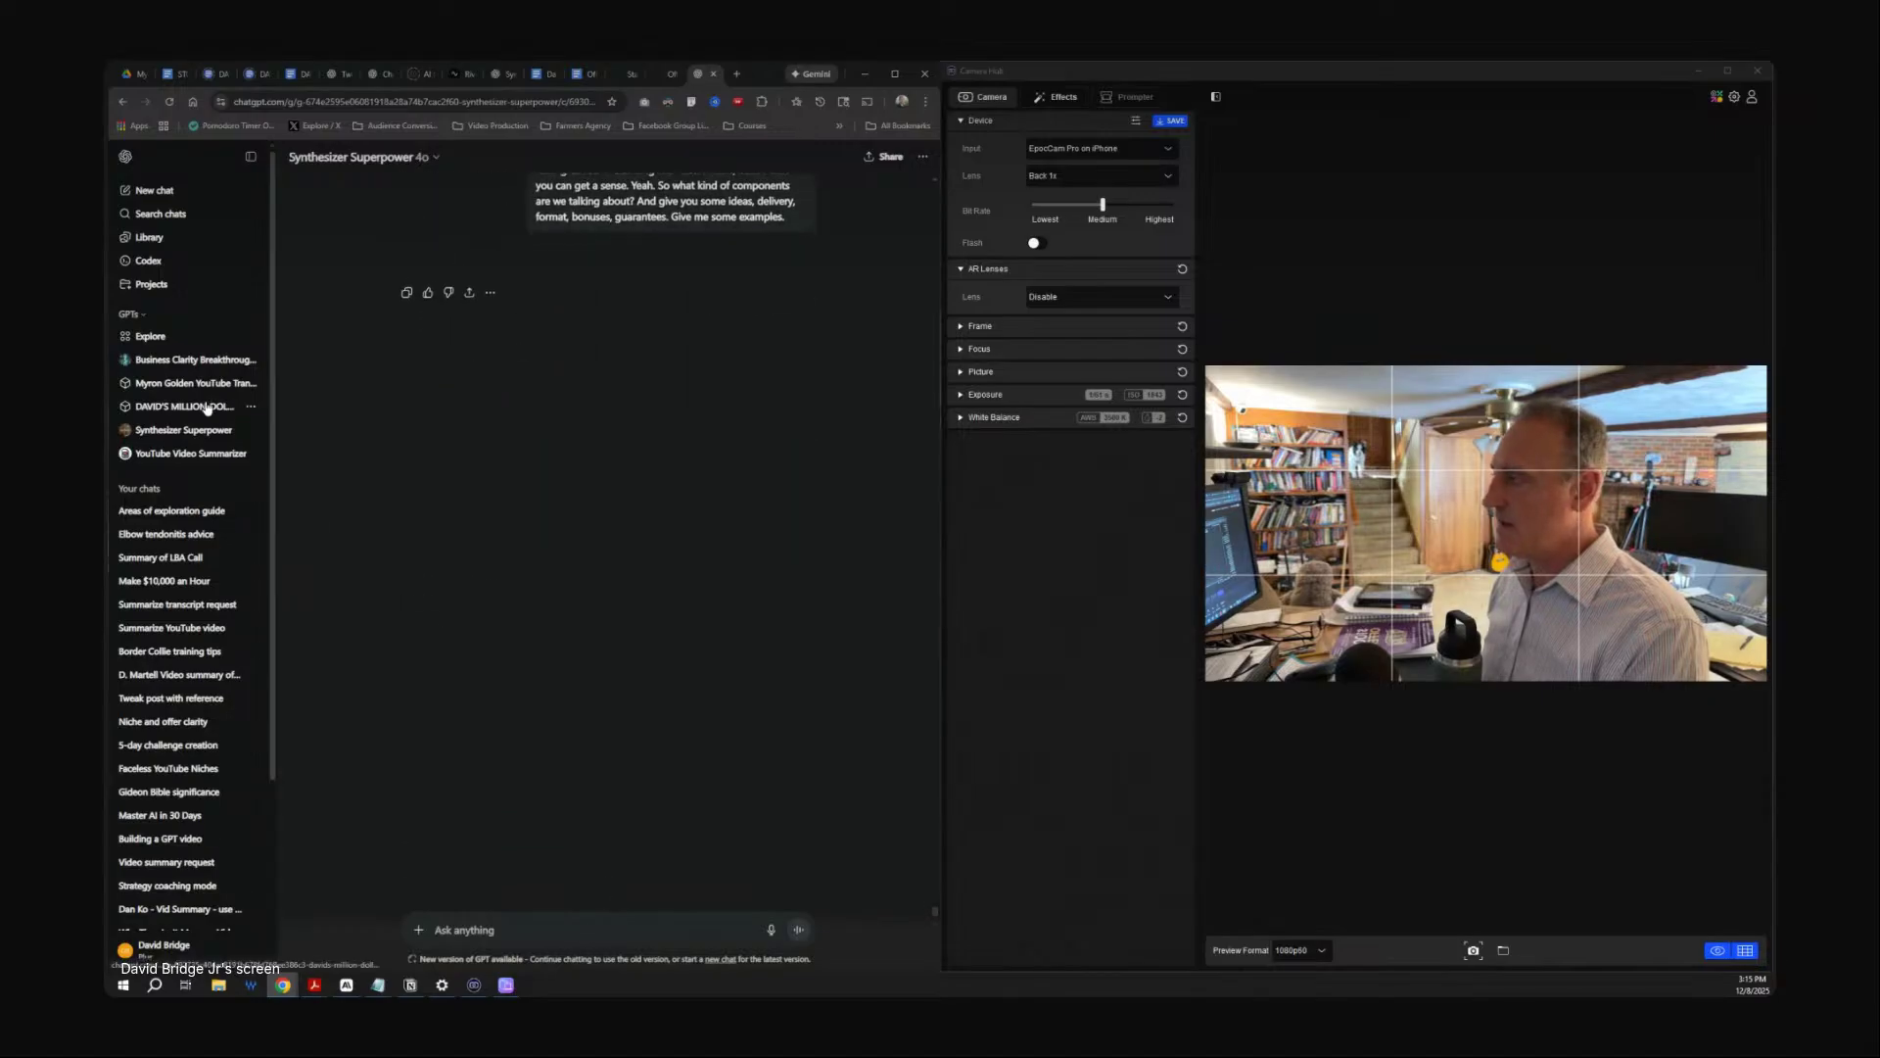
scroll(591, 440, up, 4)
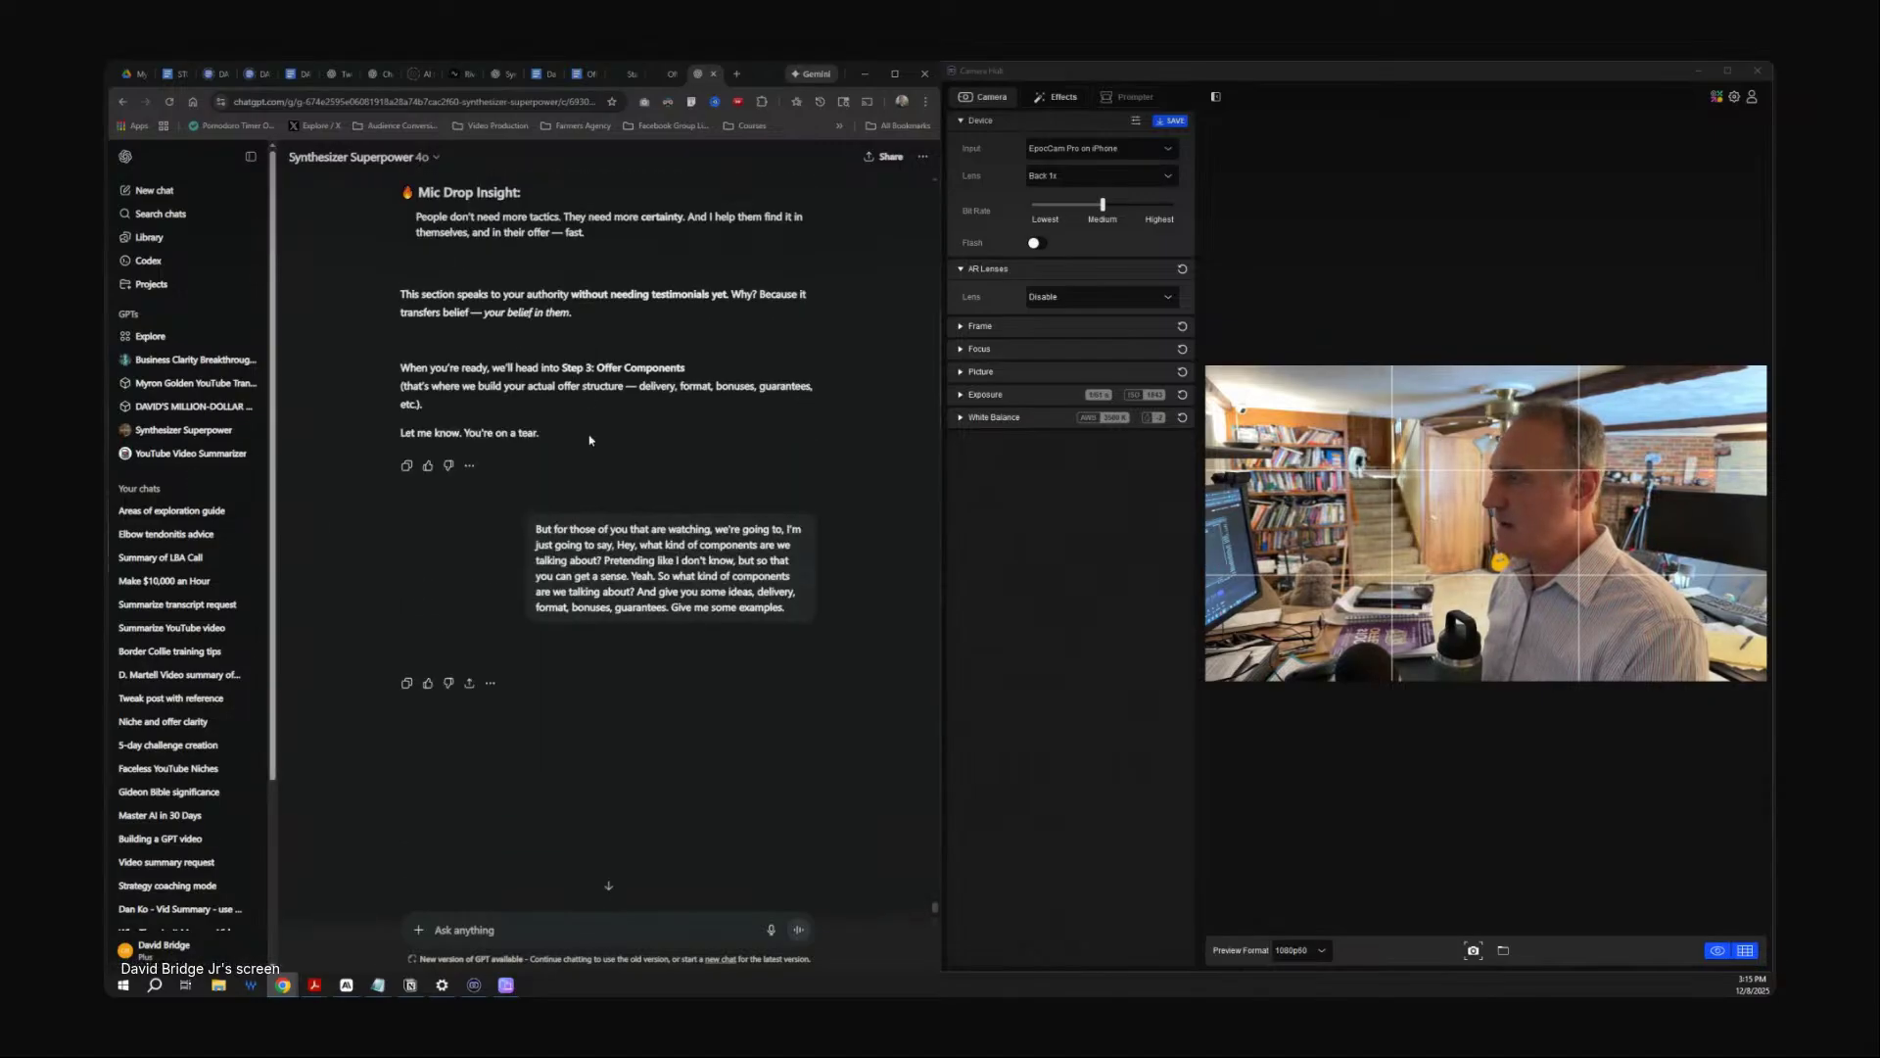
triple_click(617, 590)
right_click(607, 601)
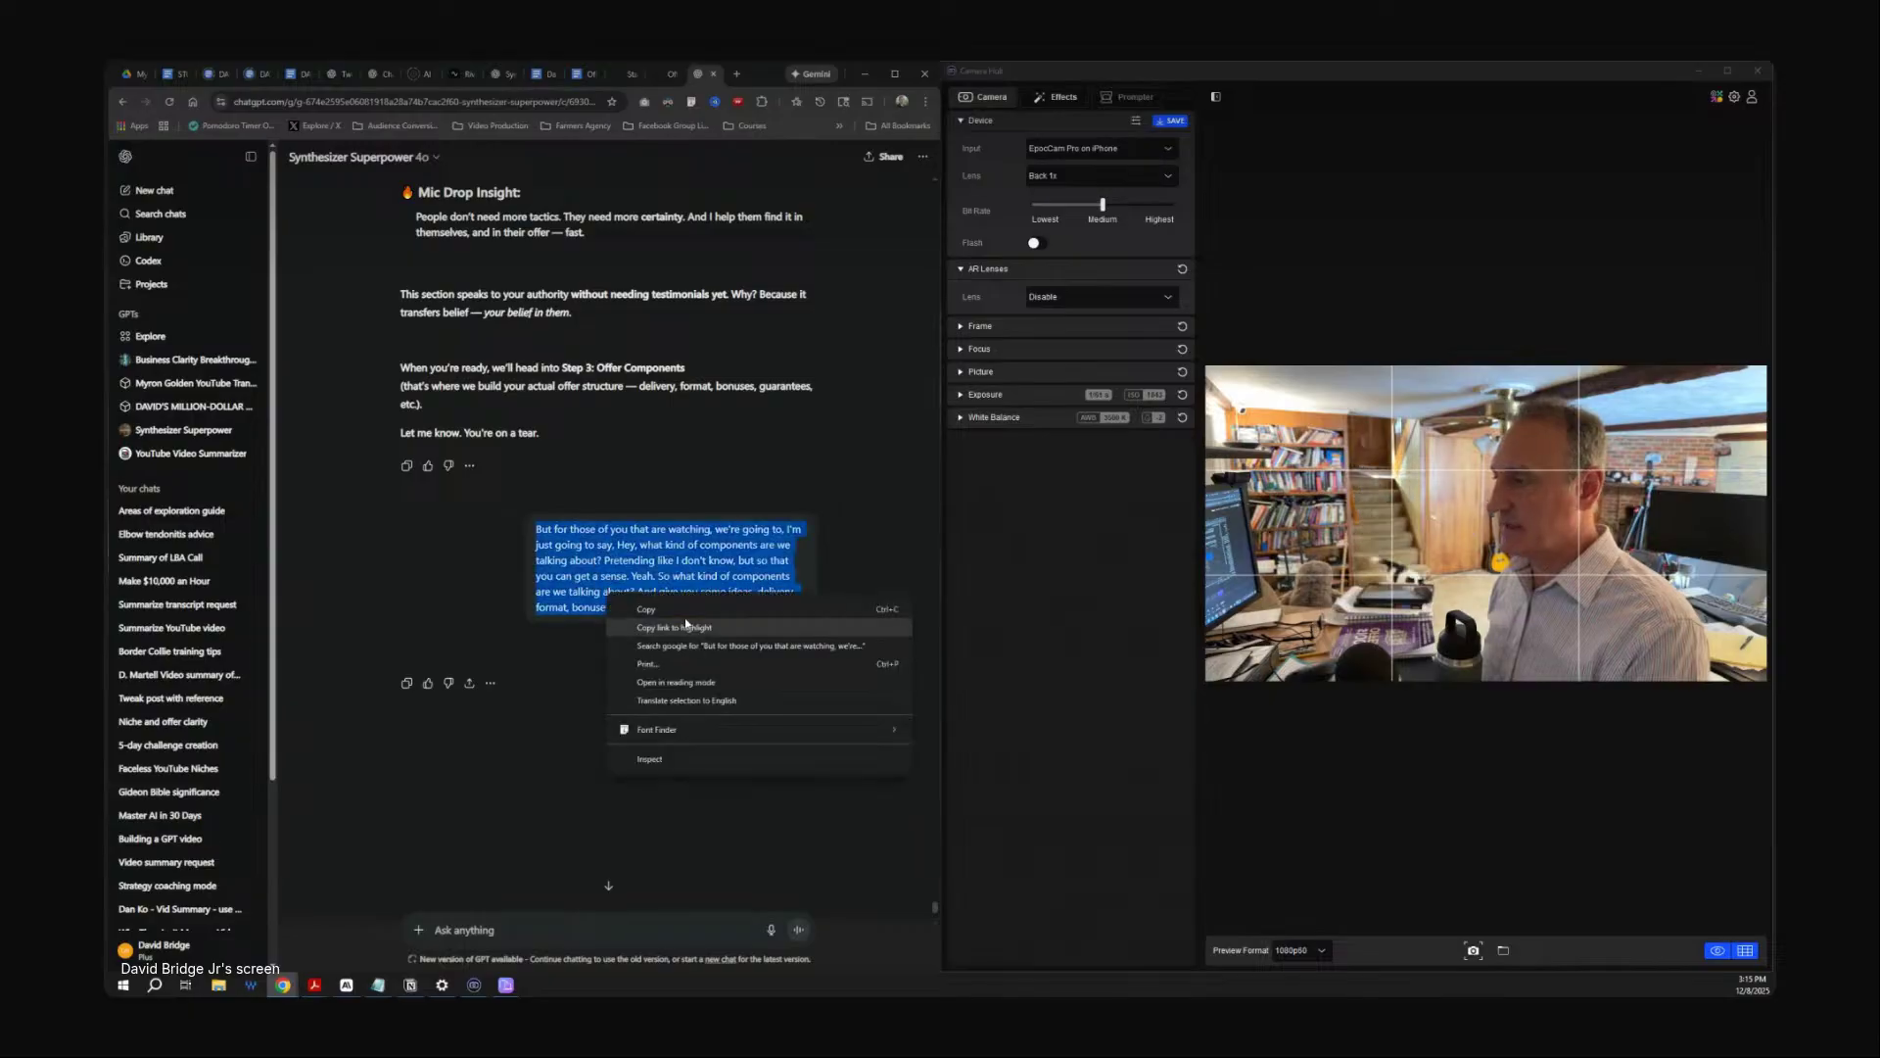
click(684, 611)
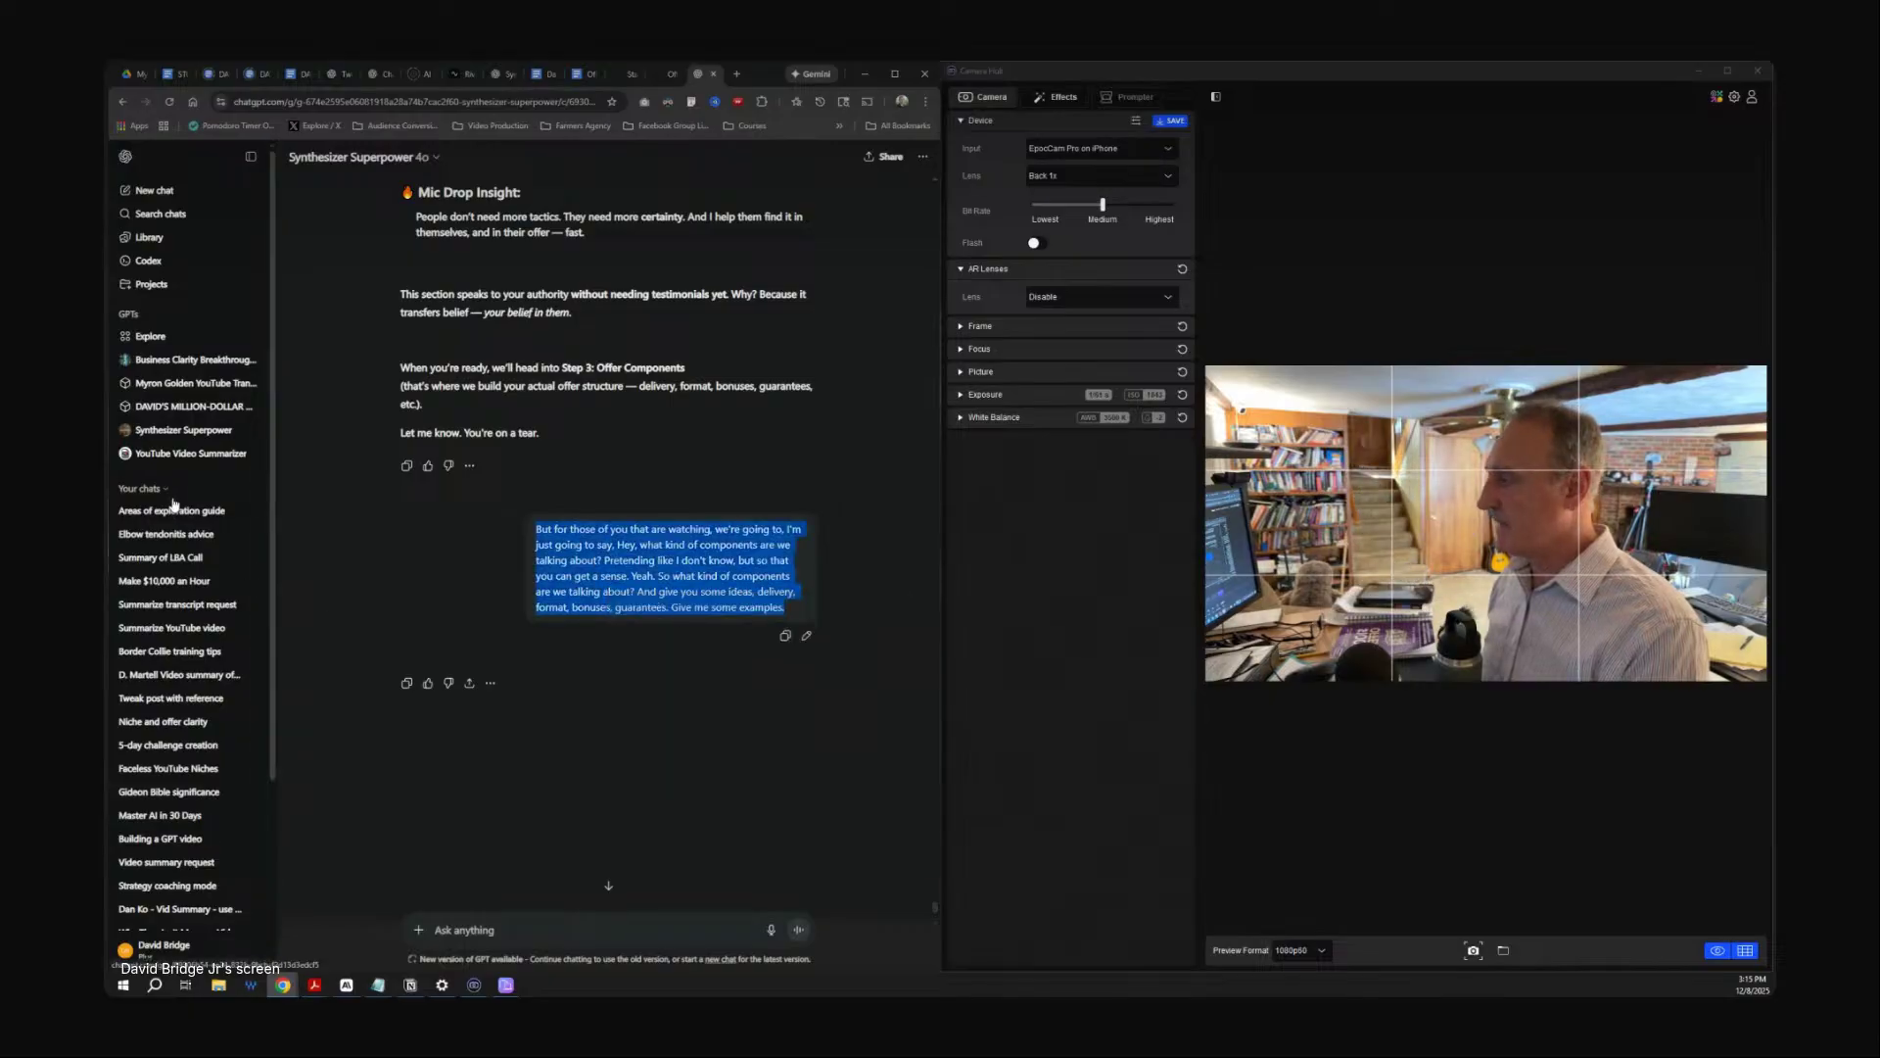
Reload the Synthesizer Superpower conversation page to fetch the missing reply about offer components.
click(164, 534)
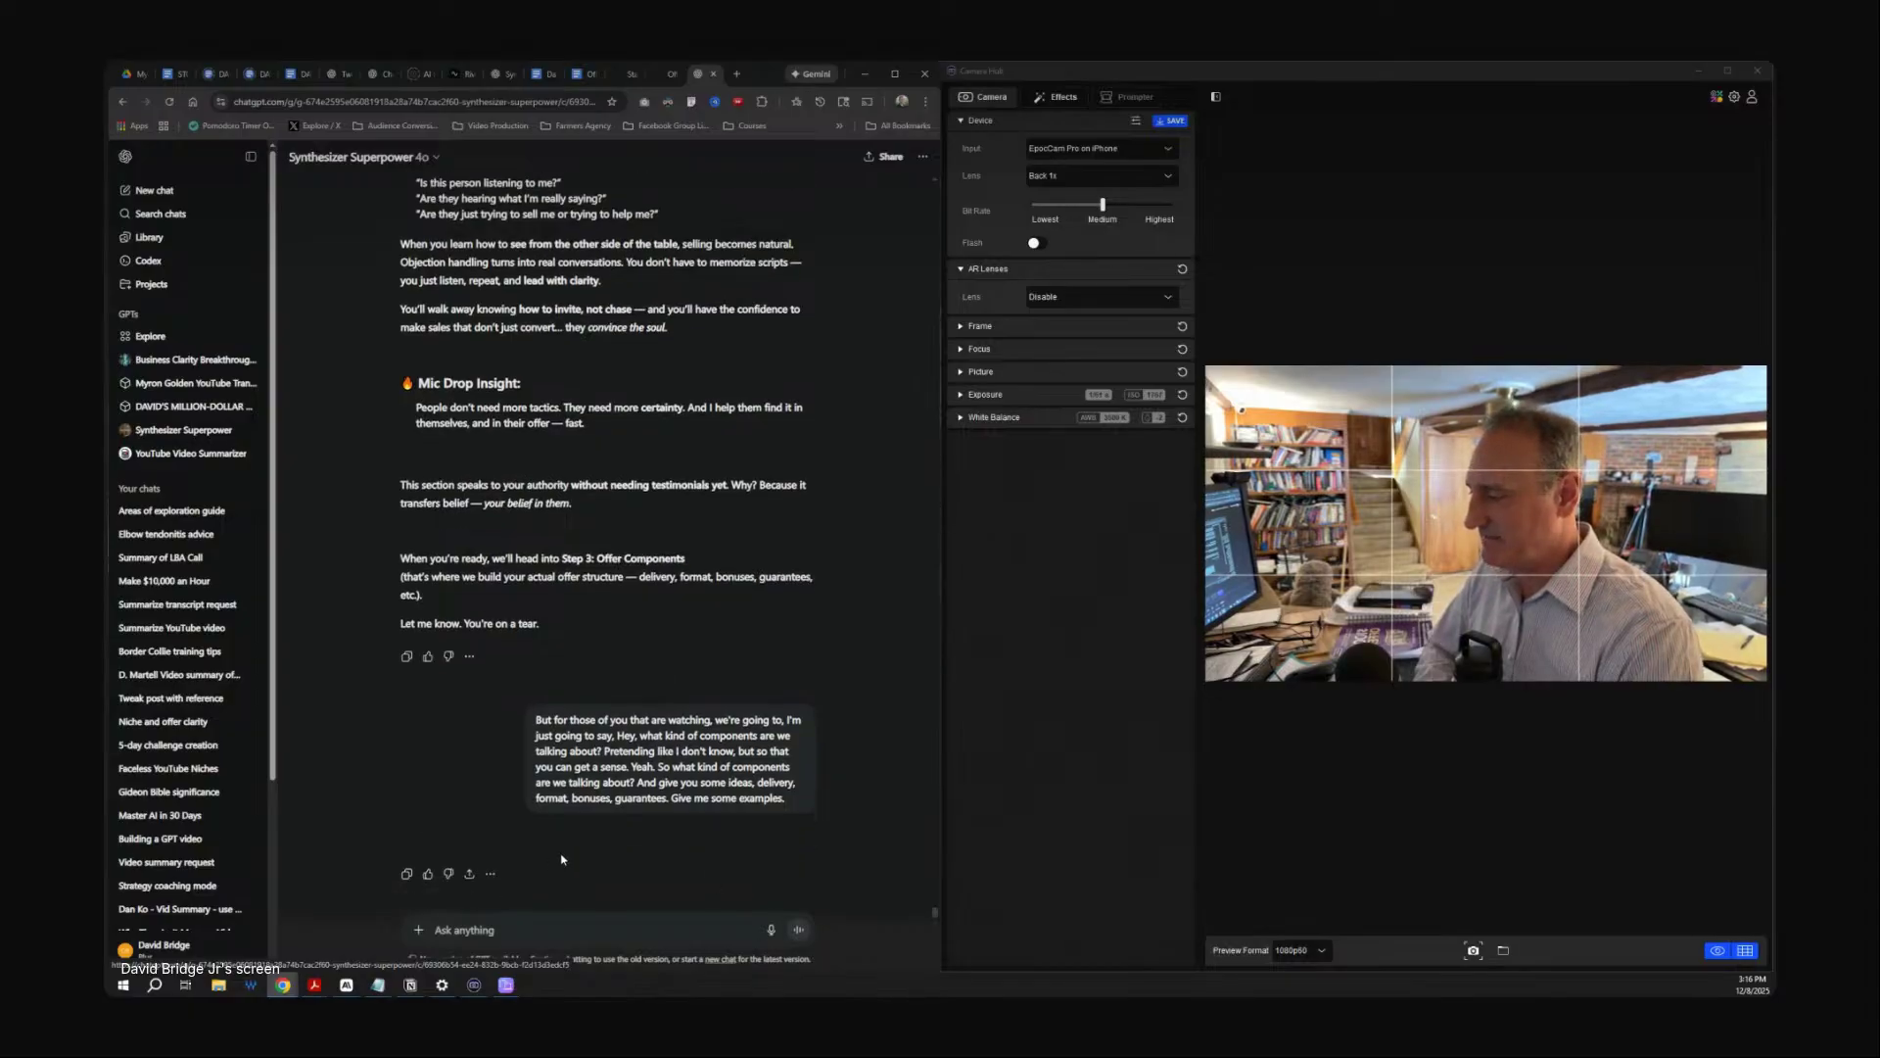
scroll(564, 860, up, 8)
click(171, 102)
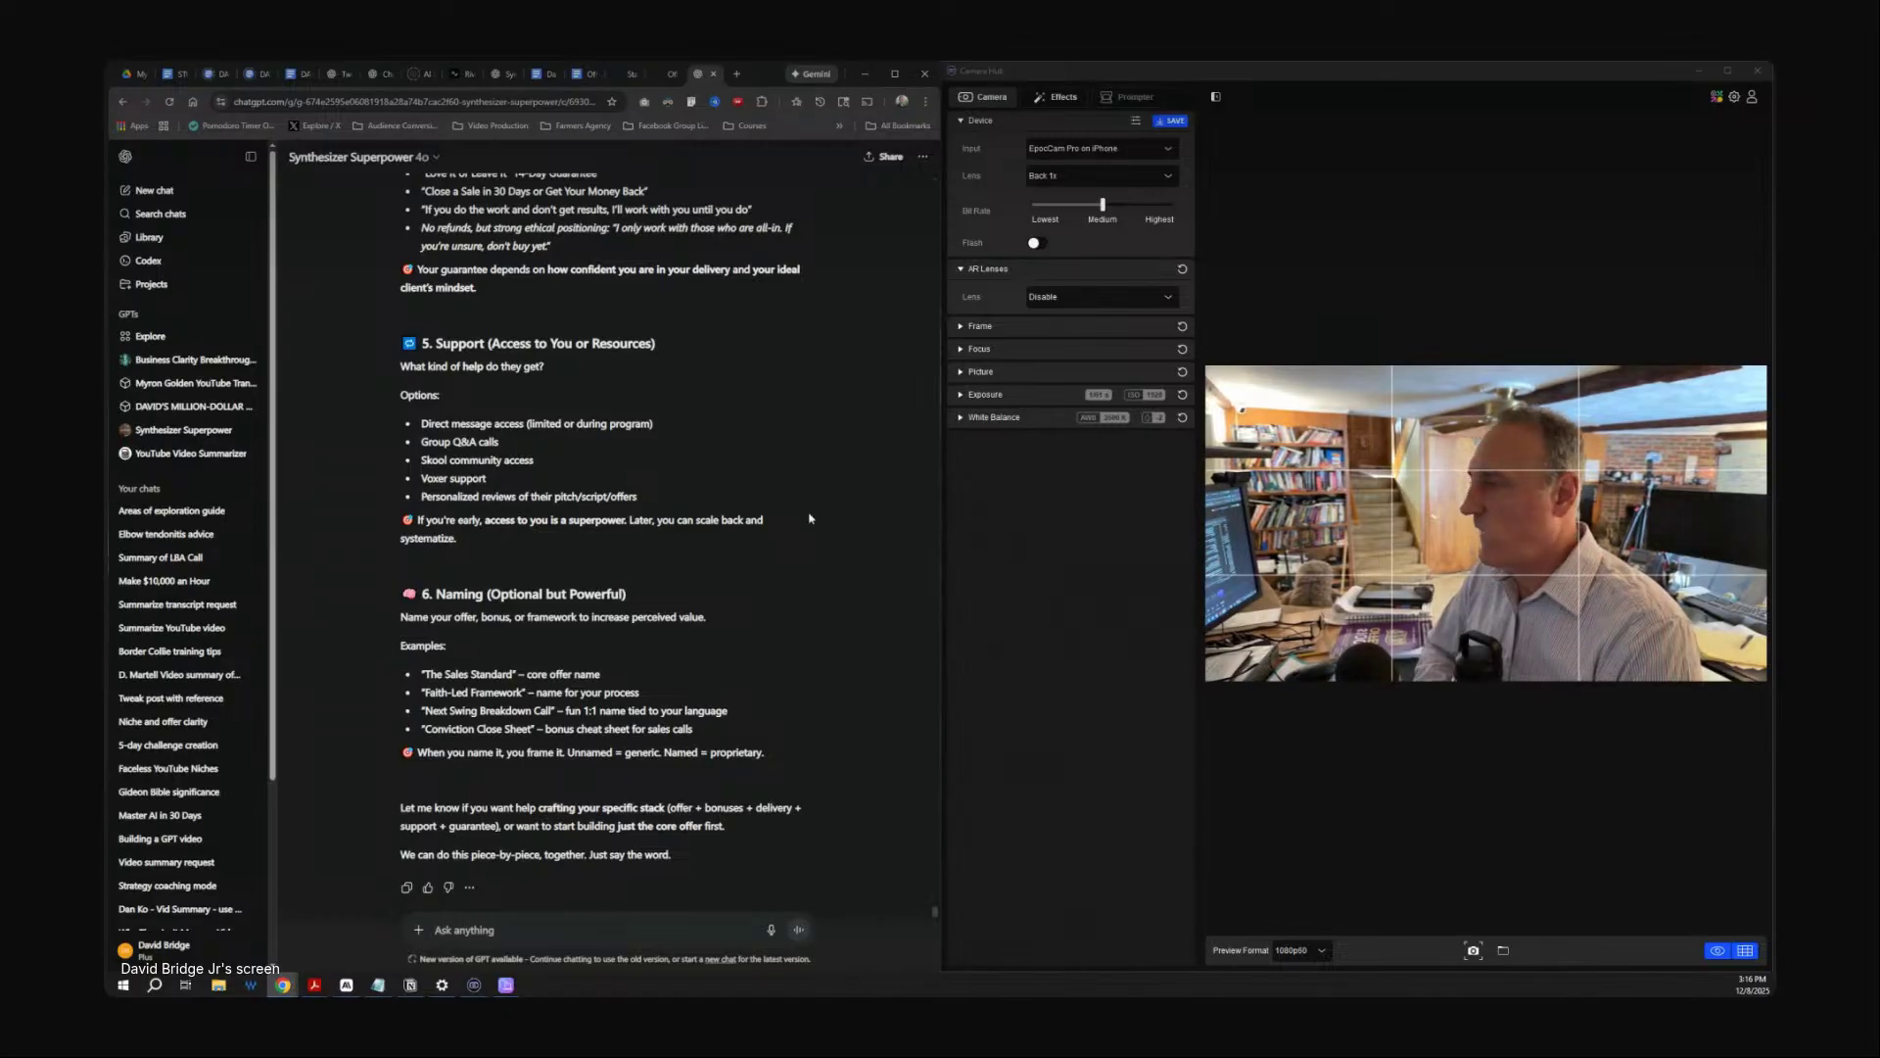
Examine the Offer Components reply, focusing on the Core Offer and Delivery Format sections.
scroll(796, 534, up, 3)
scroll(796, 534, up, 1)
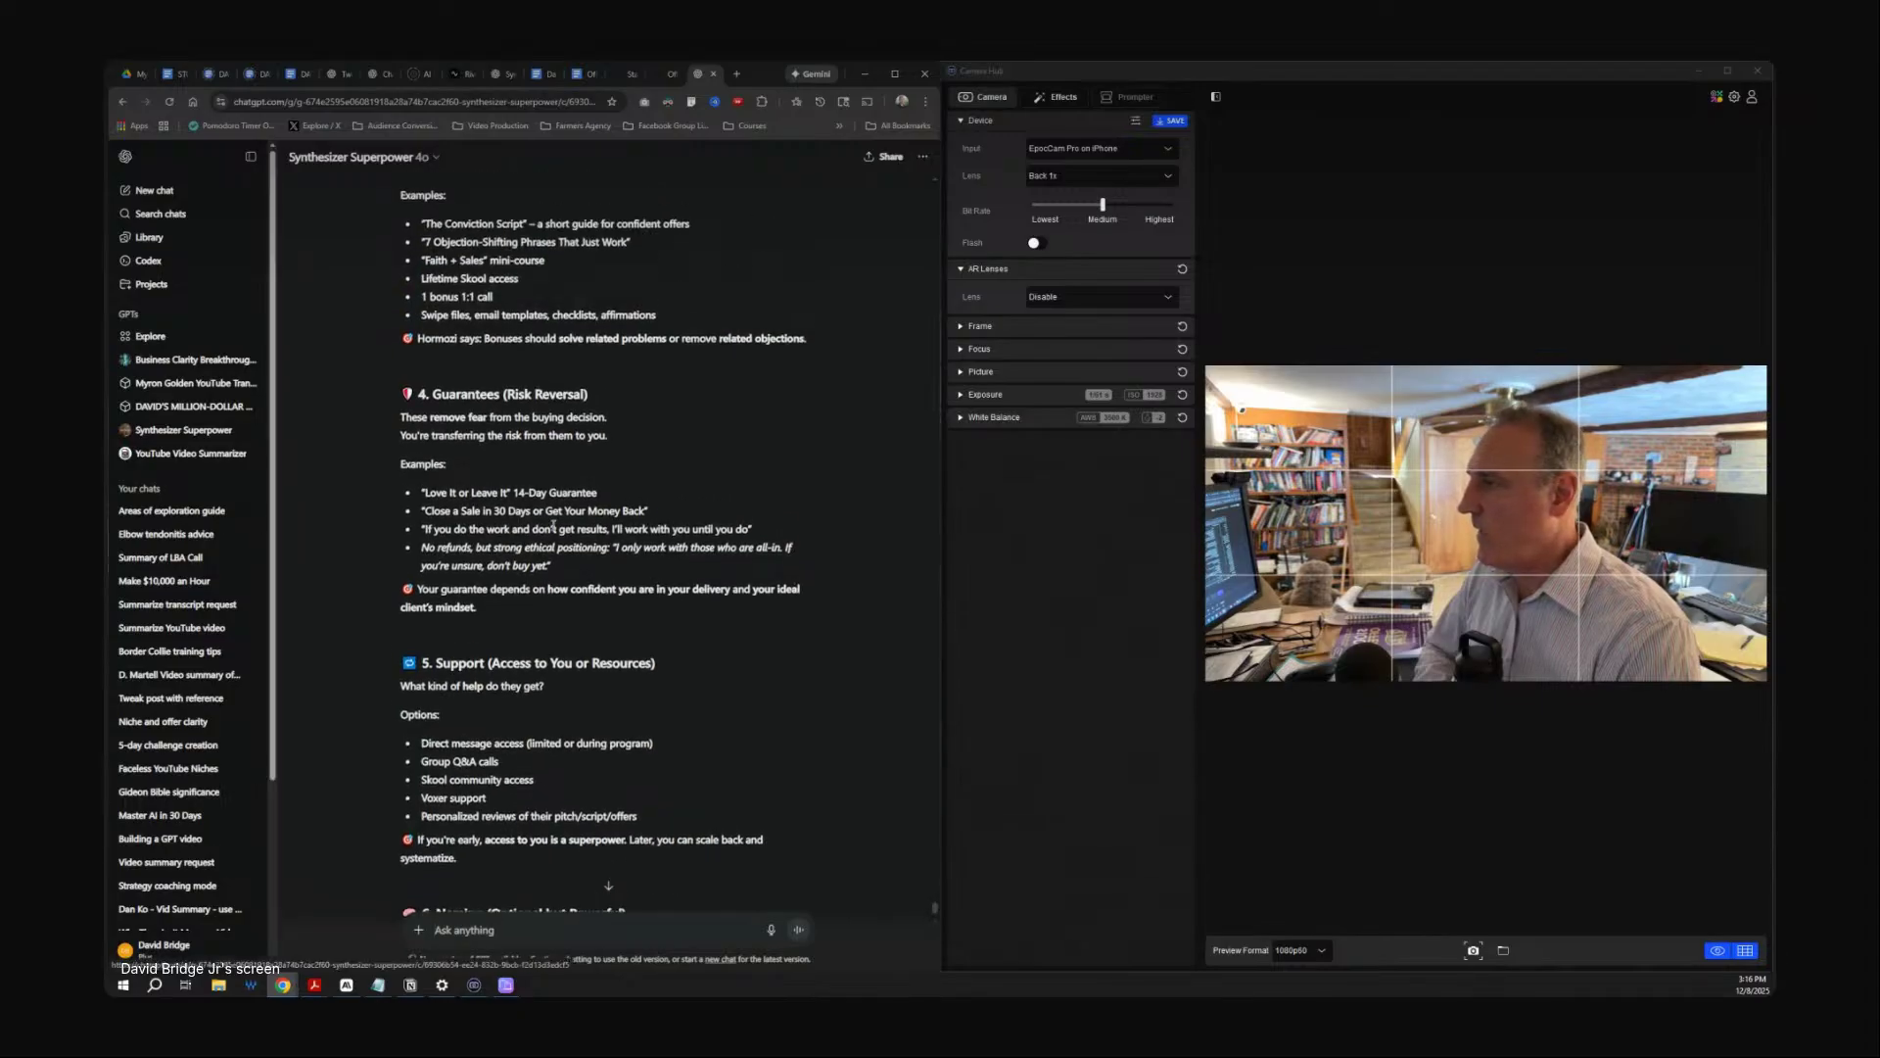
scroll(696, 582, up, 14)
scroll(700, 580, down, 5)
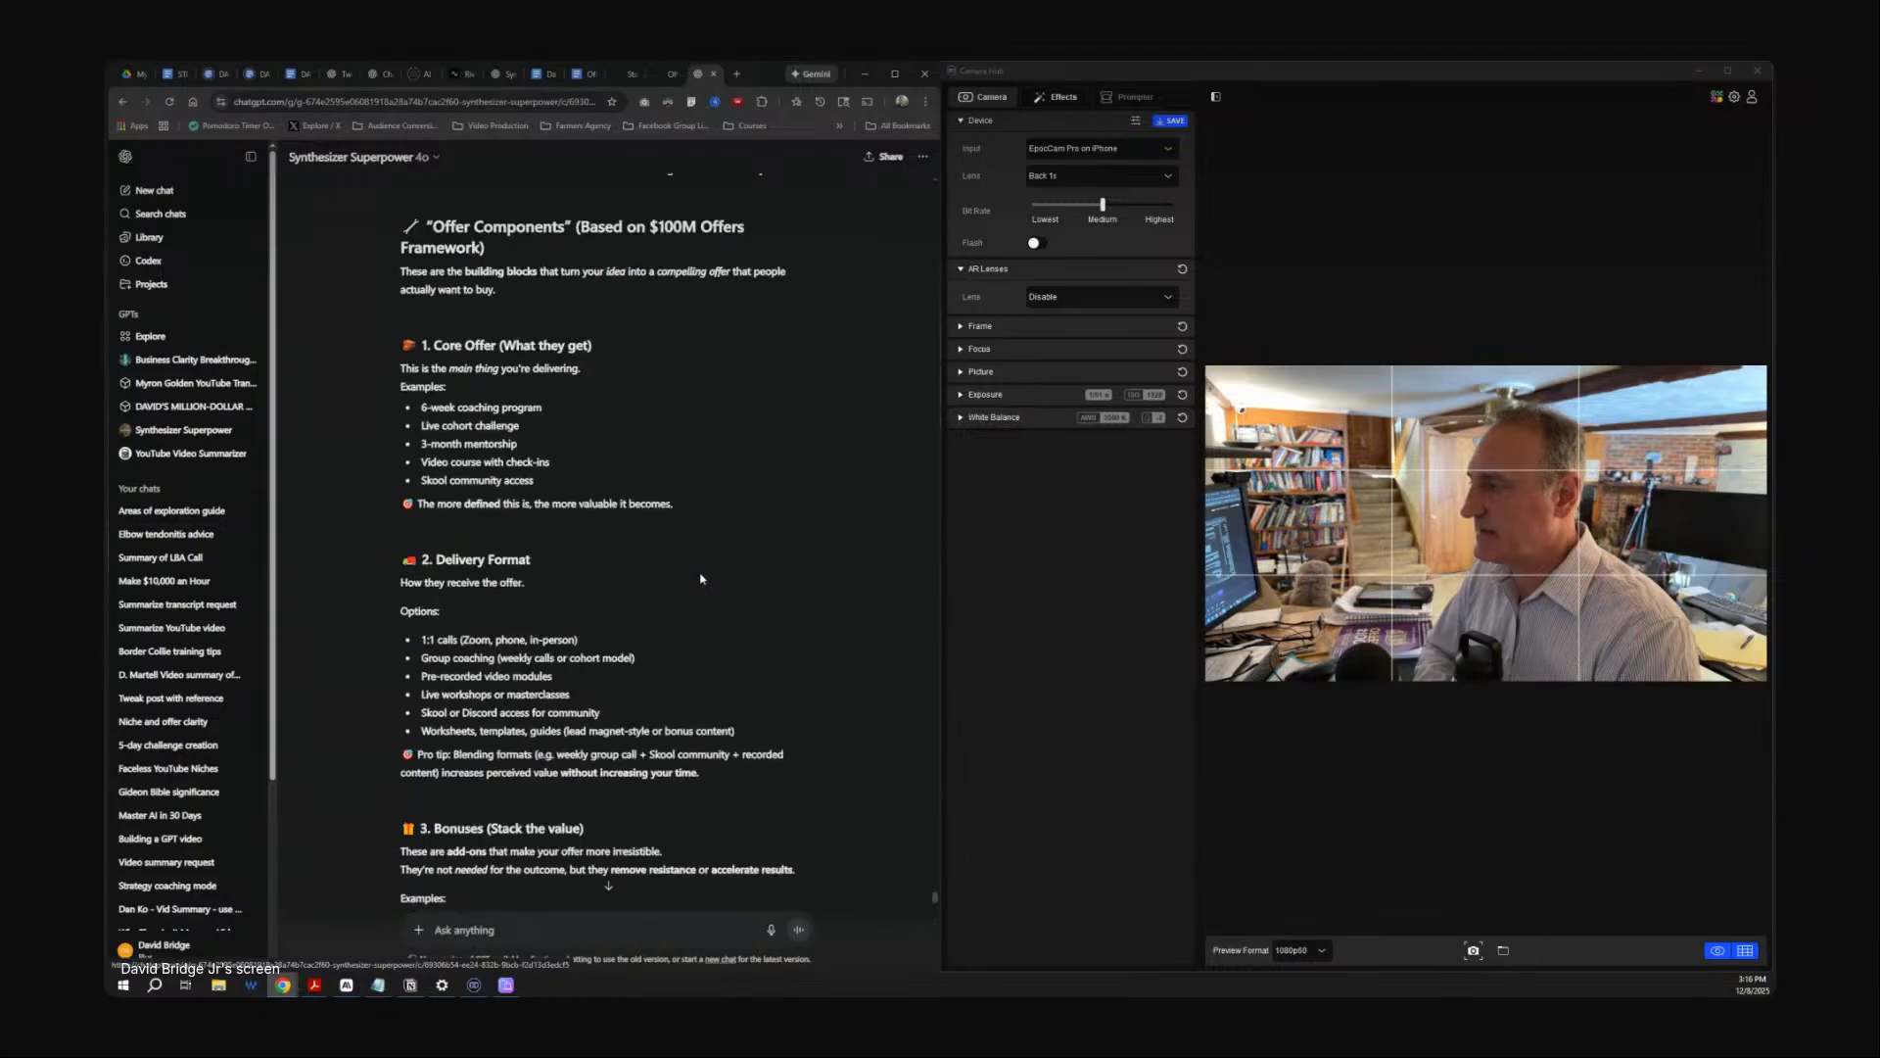
scroll(700, 579, up, 3)
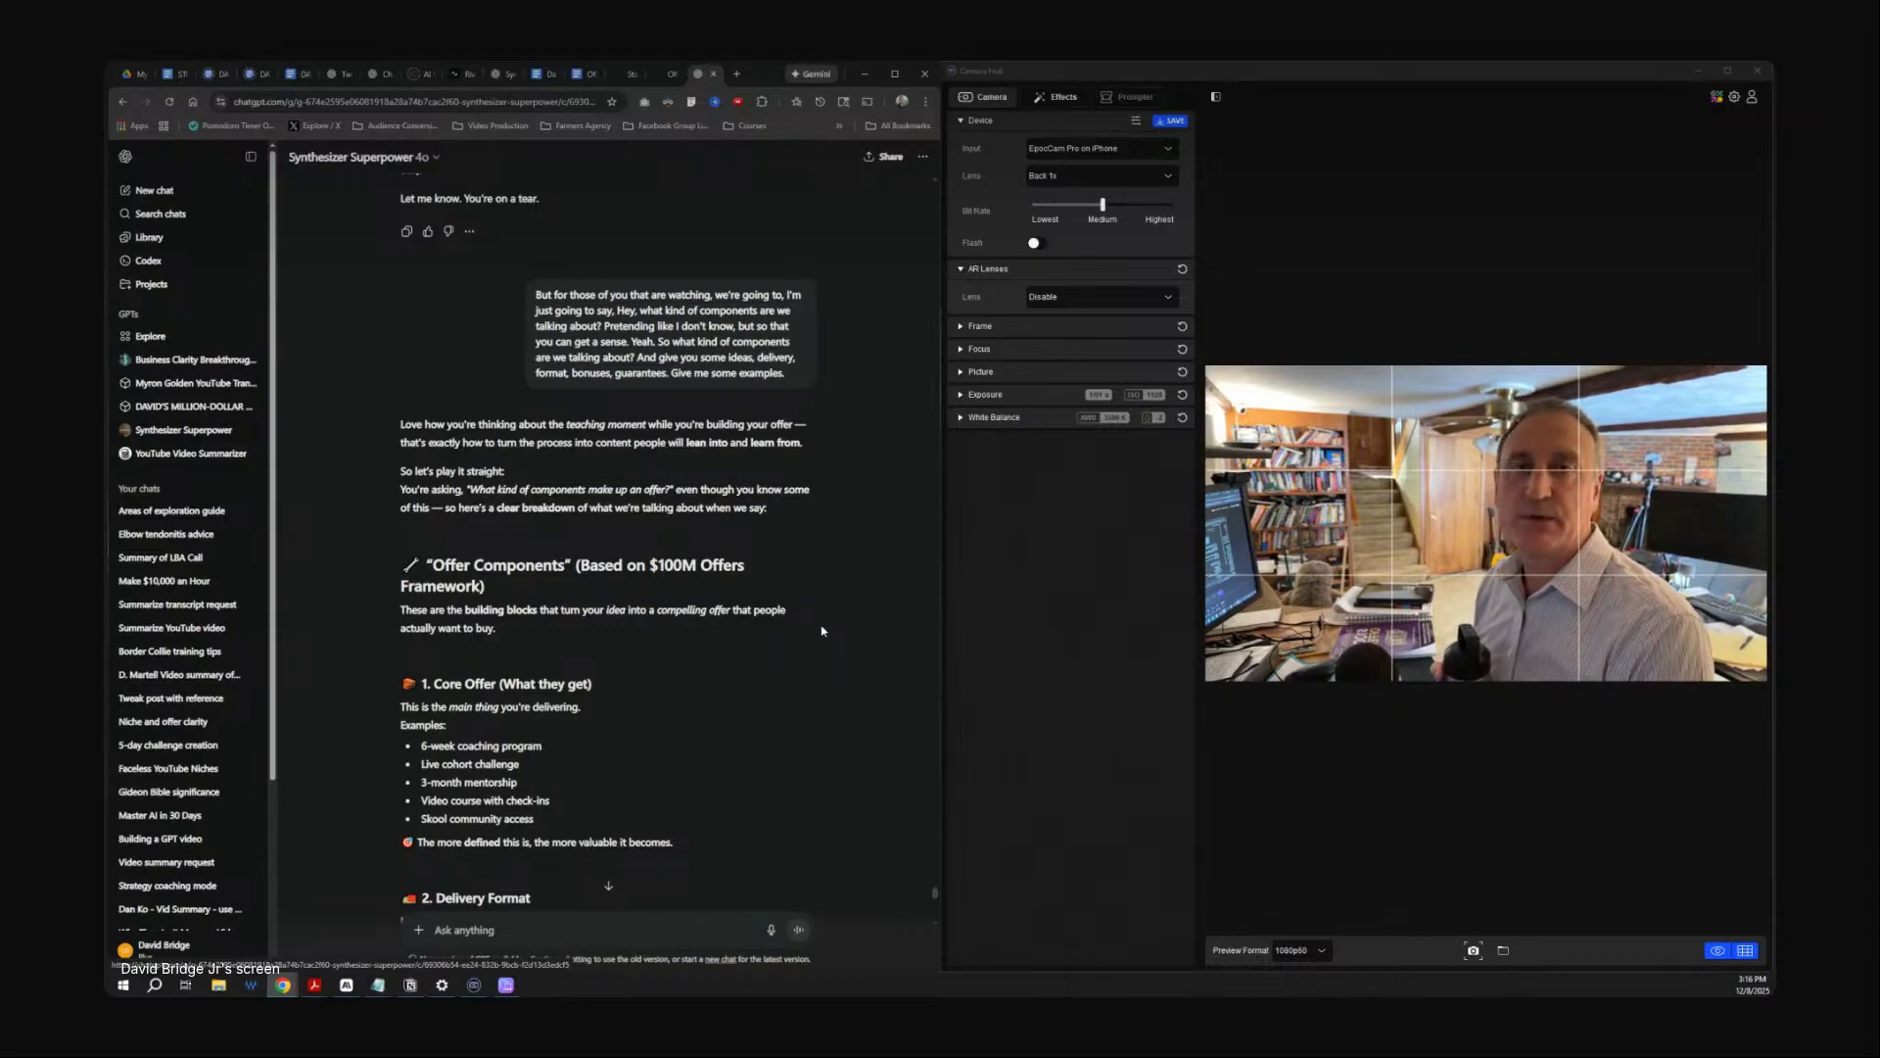
scroll(821, 631, down, 3)
scroll(821, 631, up, 1)
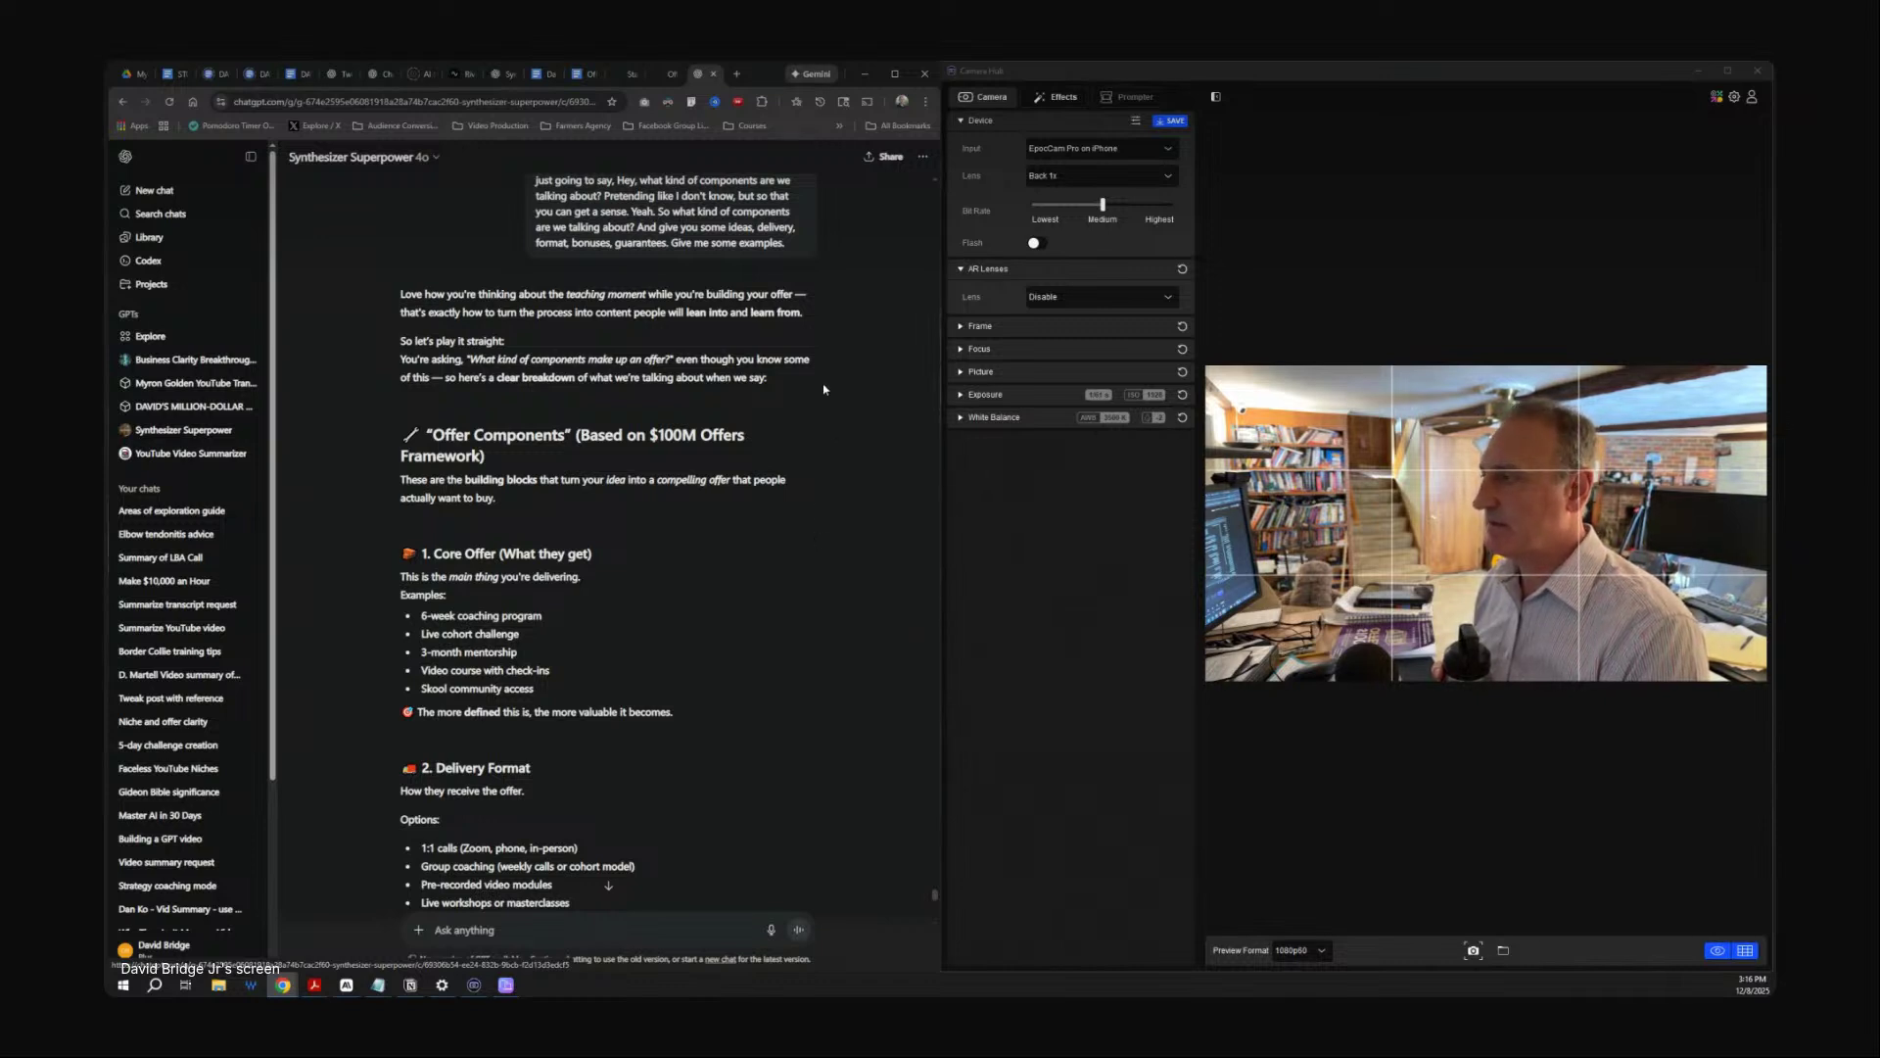
scroll(823, 389, down, 4)
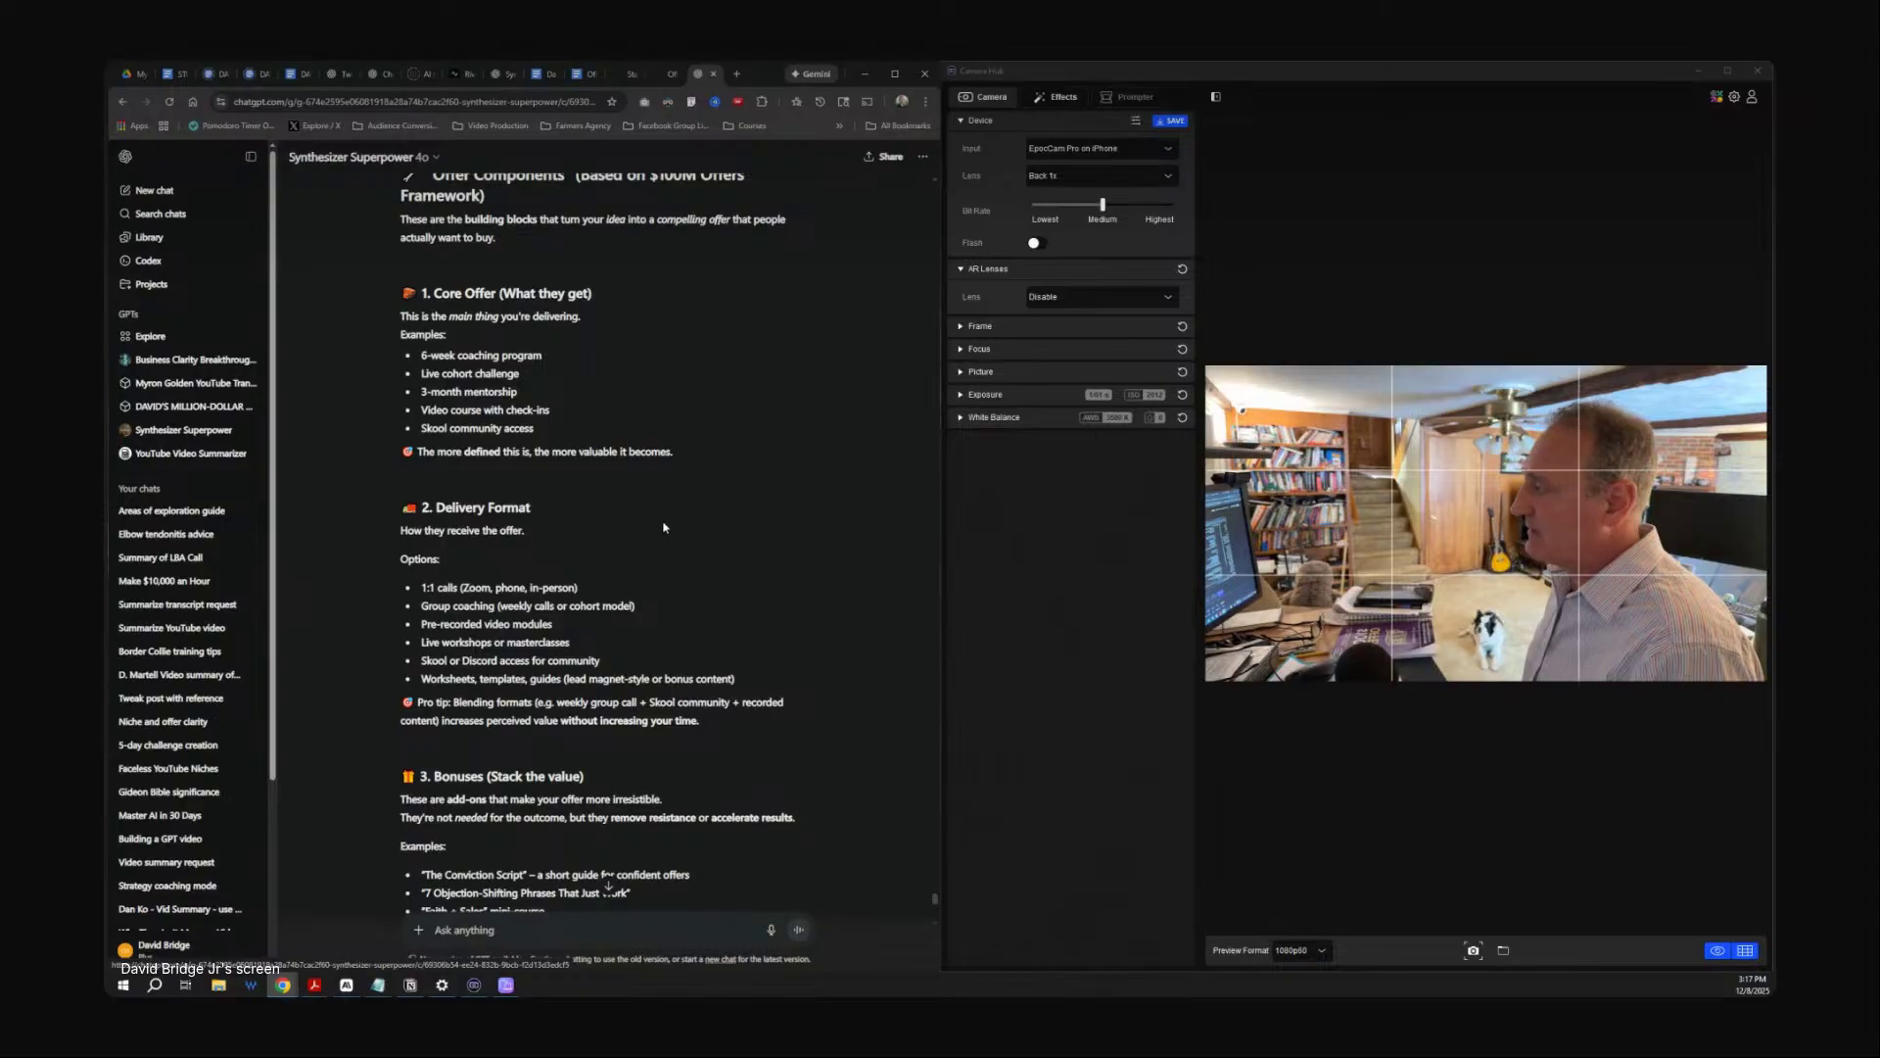
scroll(605, 478, down, 3)
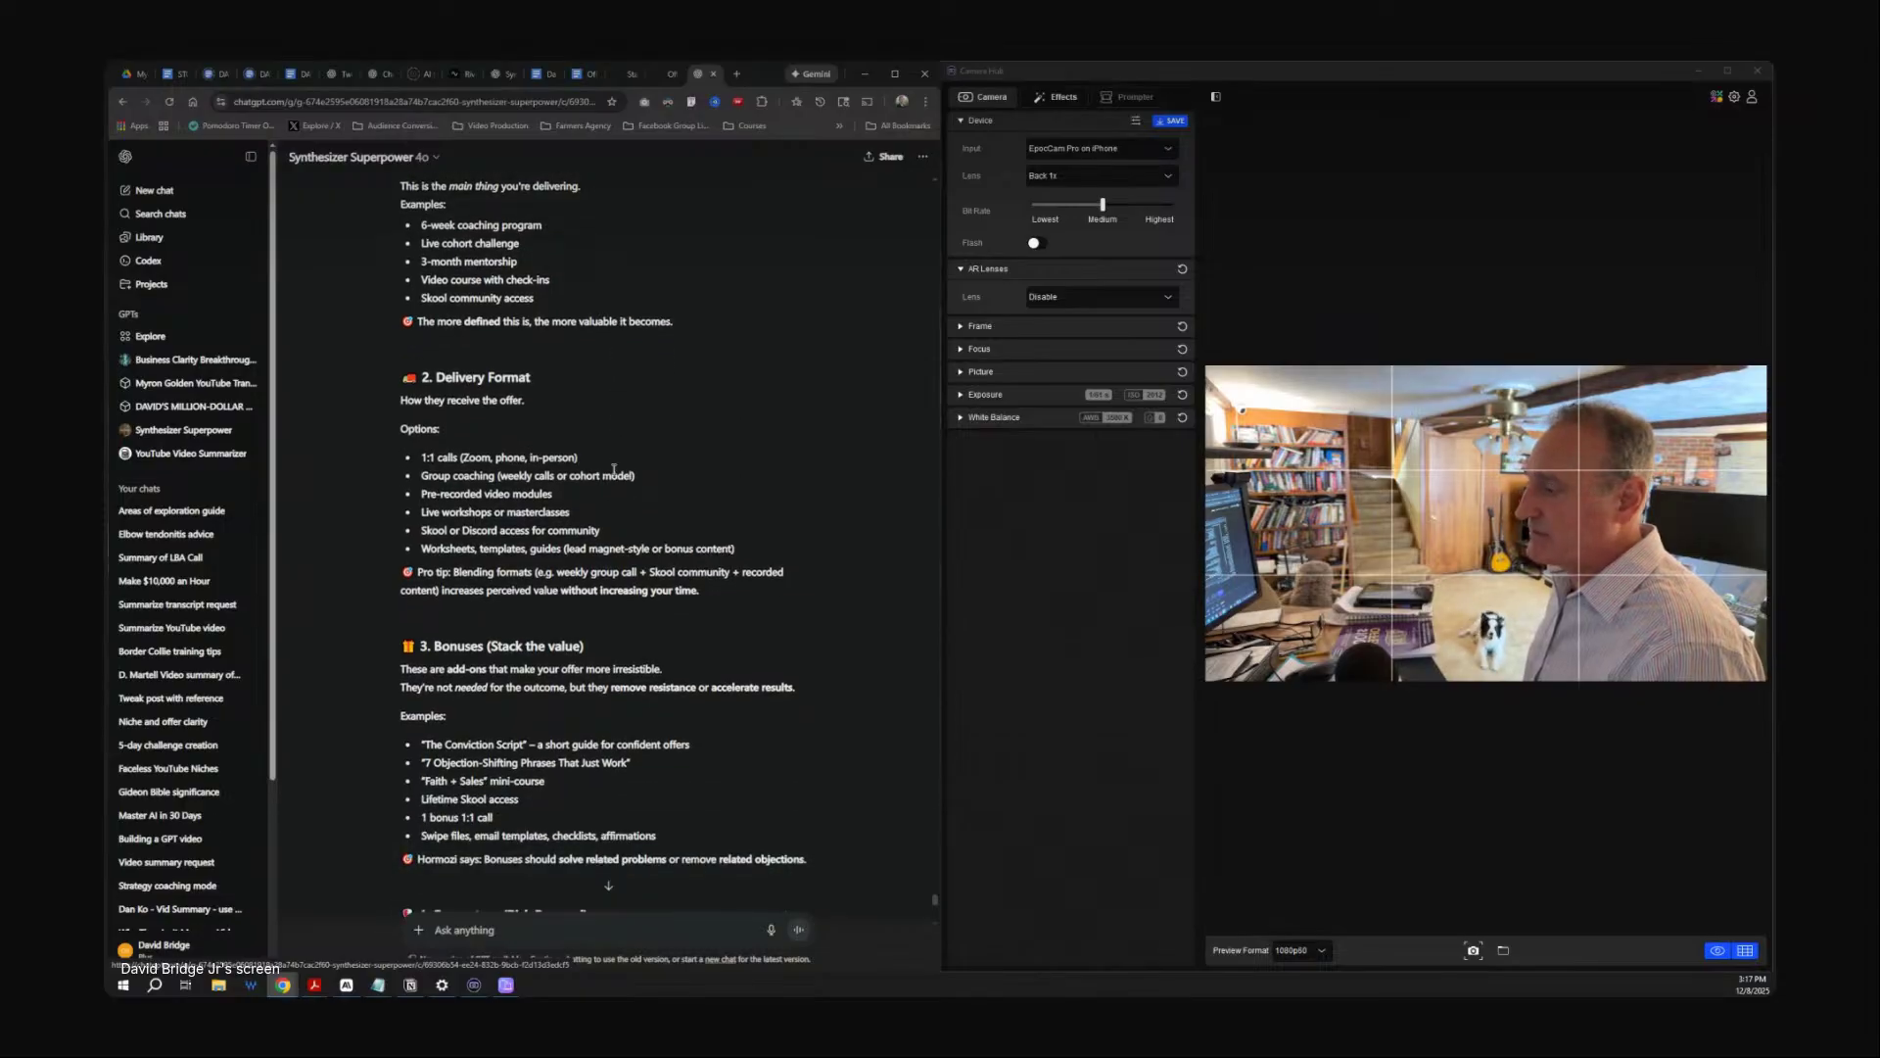
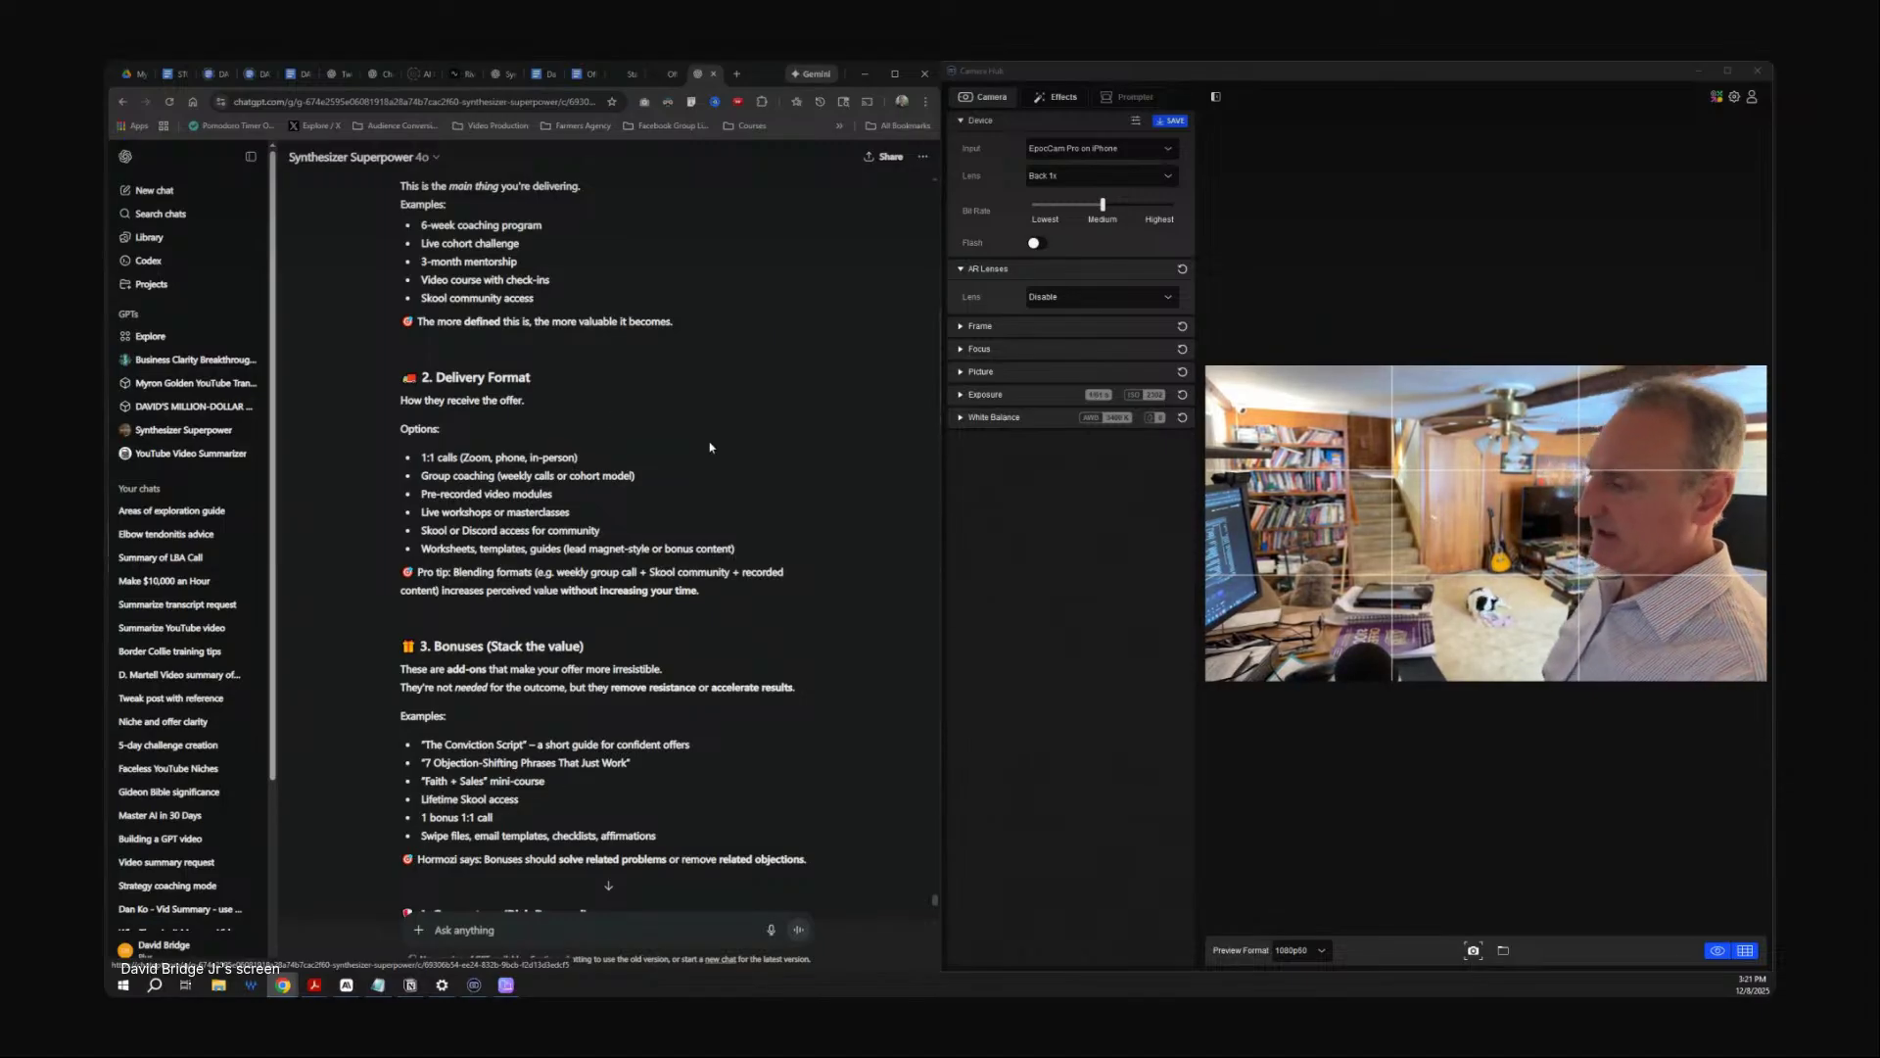
Read the Bonuses, Guarantees, Support and Naming sections of the Offer Components reply.
scroll(710, 449, down, 3)
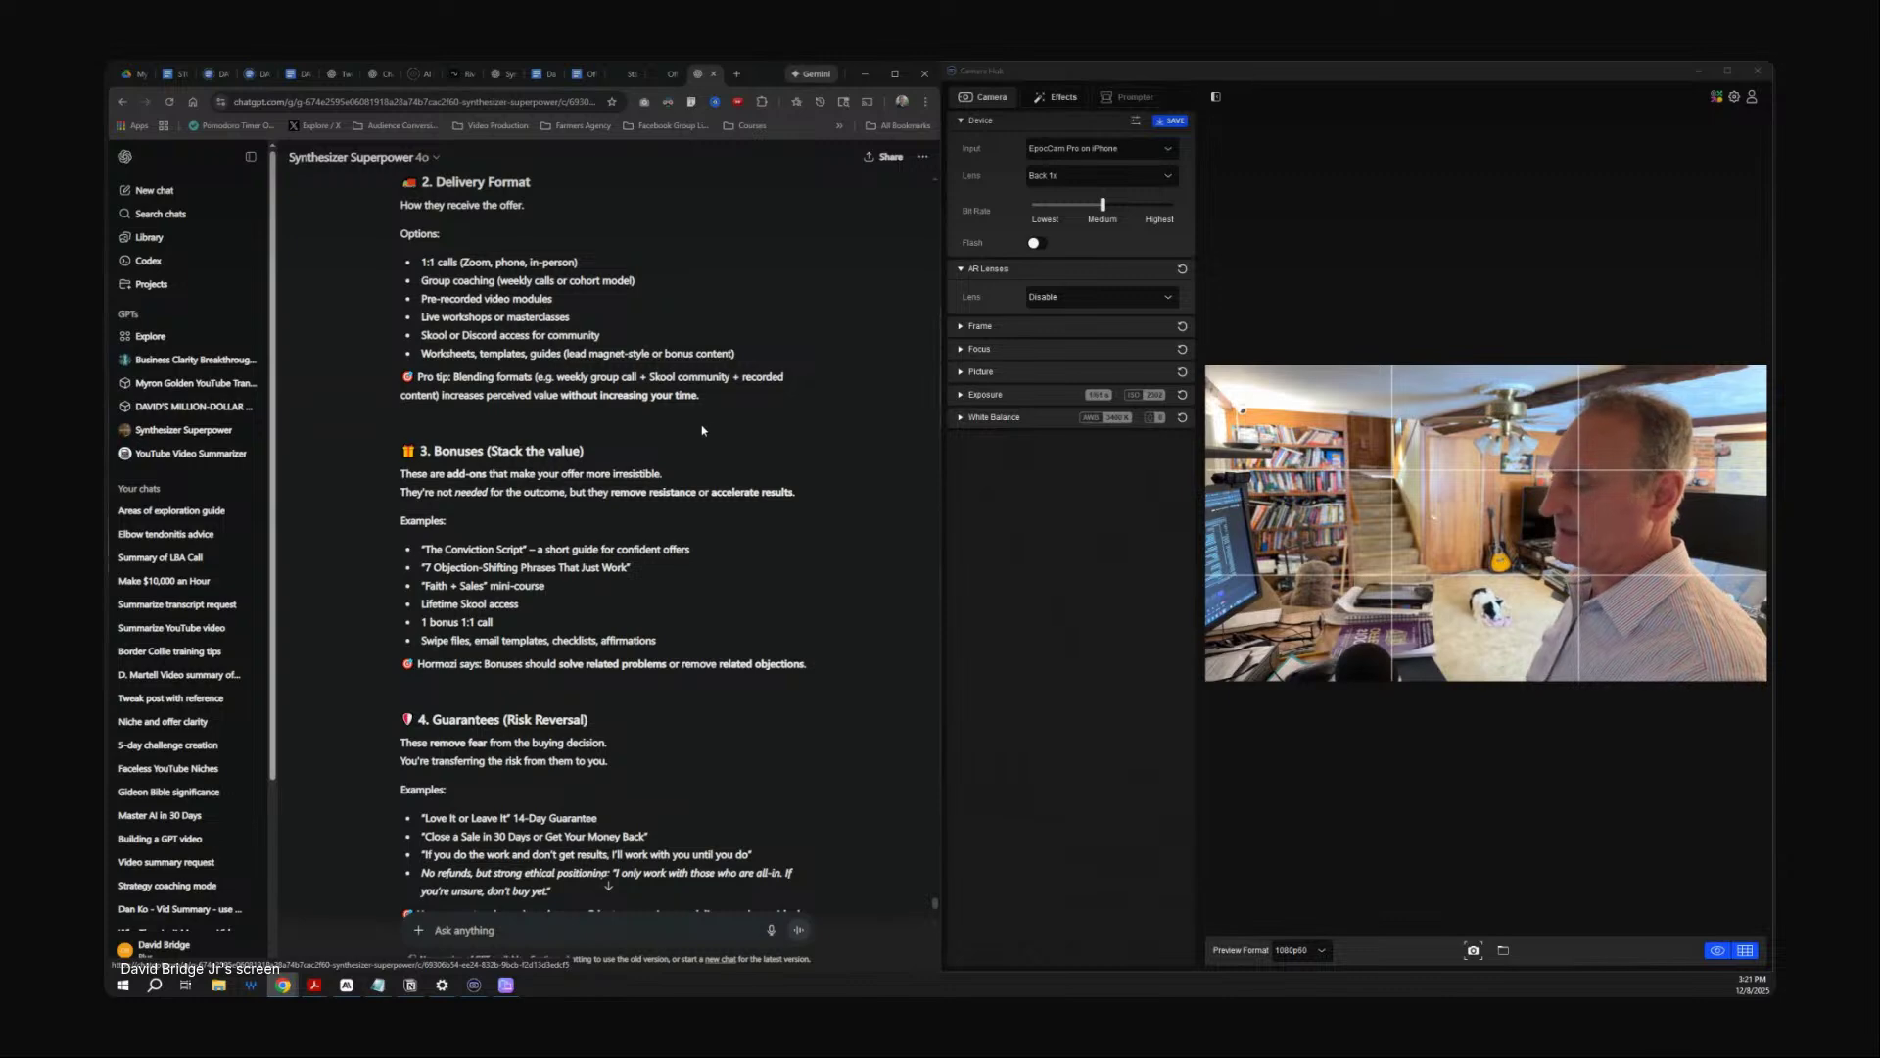
scroll(707, 447, down, 5)
scroll(691, 440, up, 2)
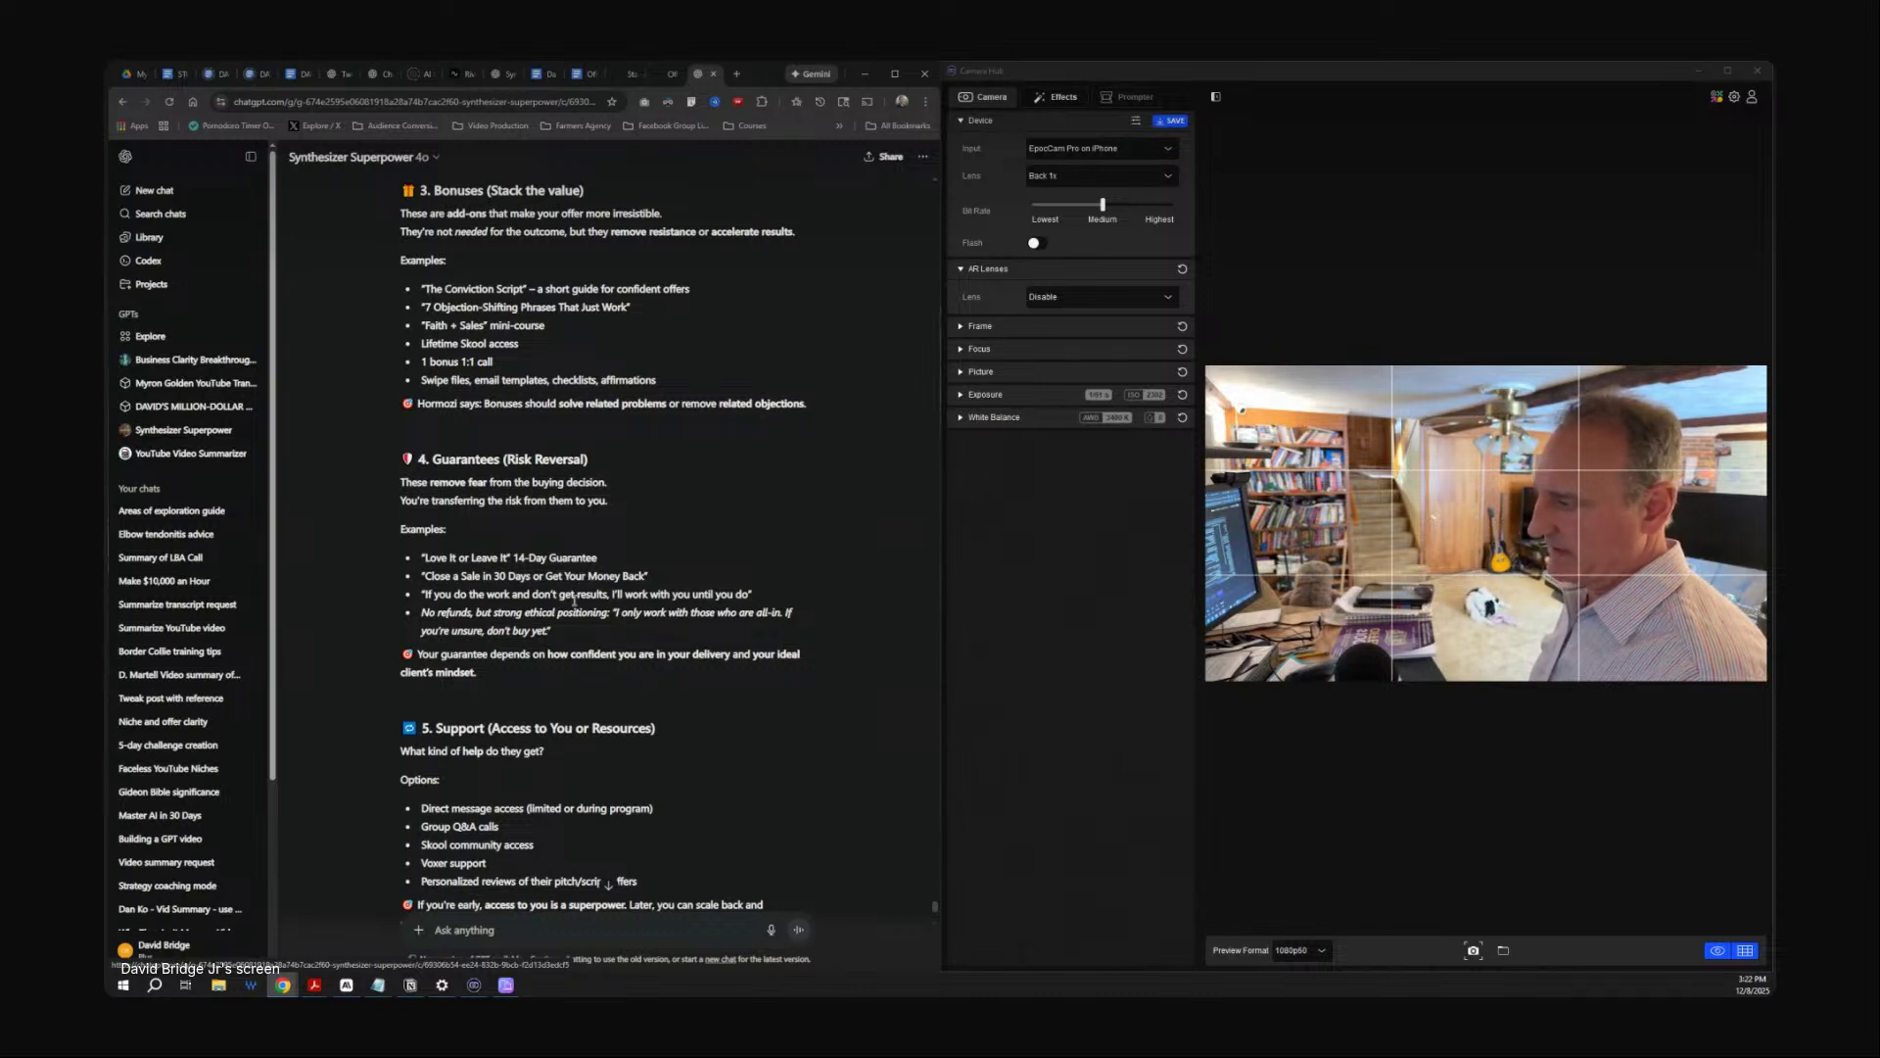
scroll(628, 686, down, 3)
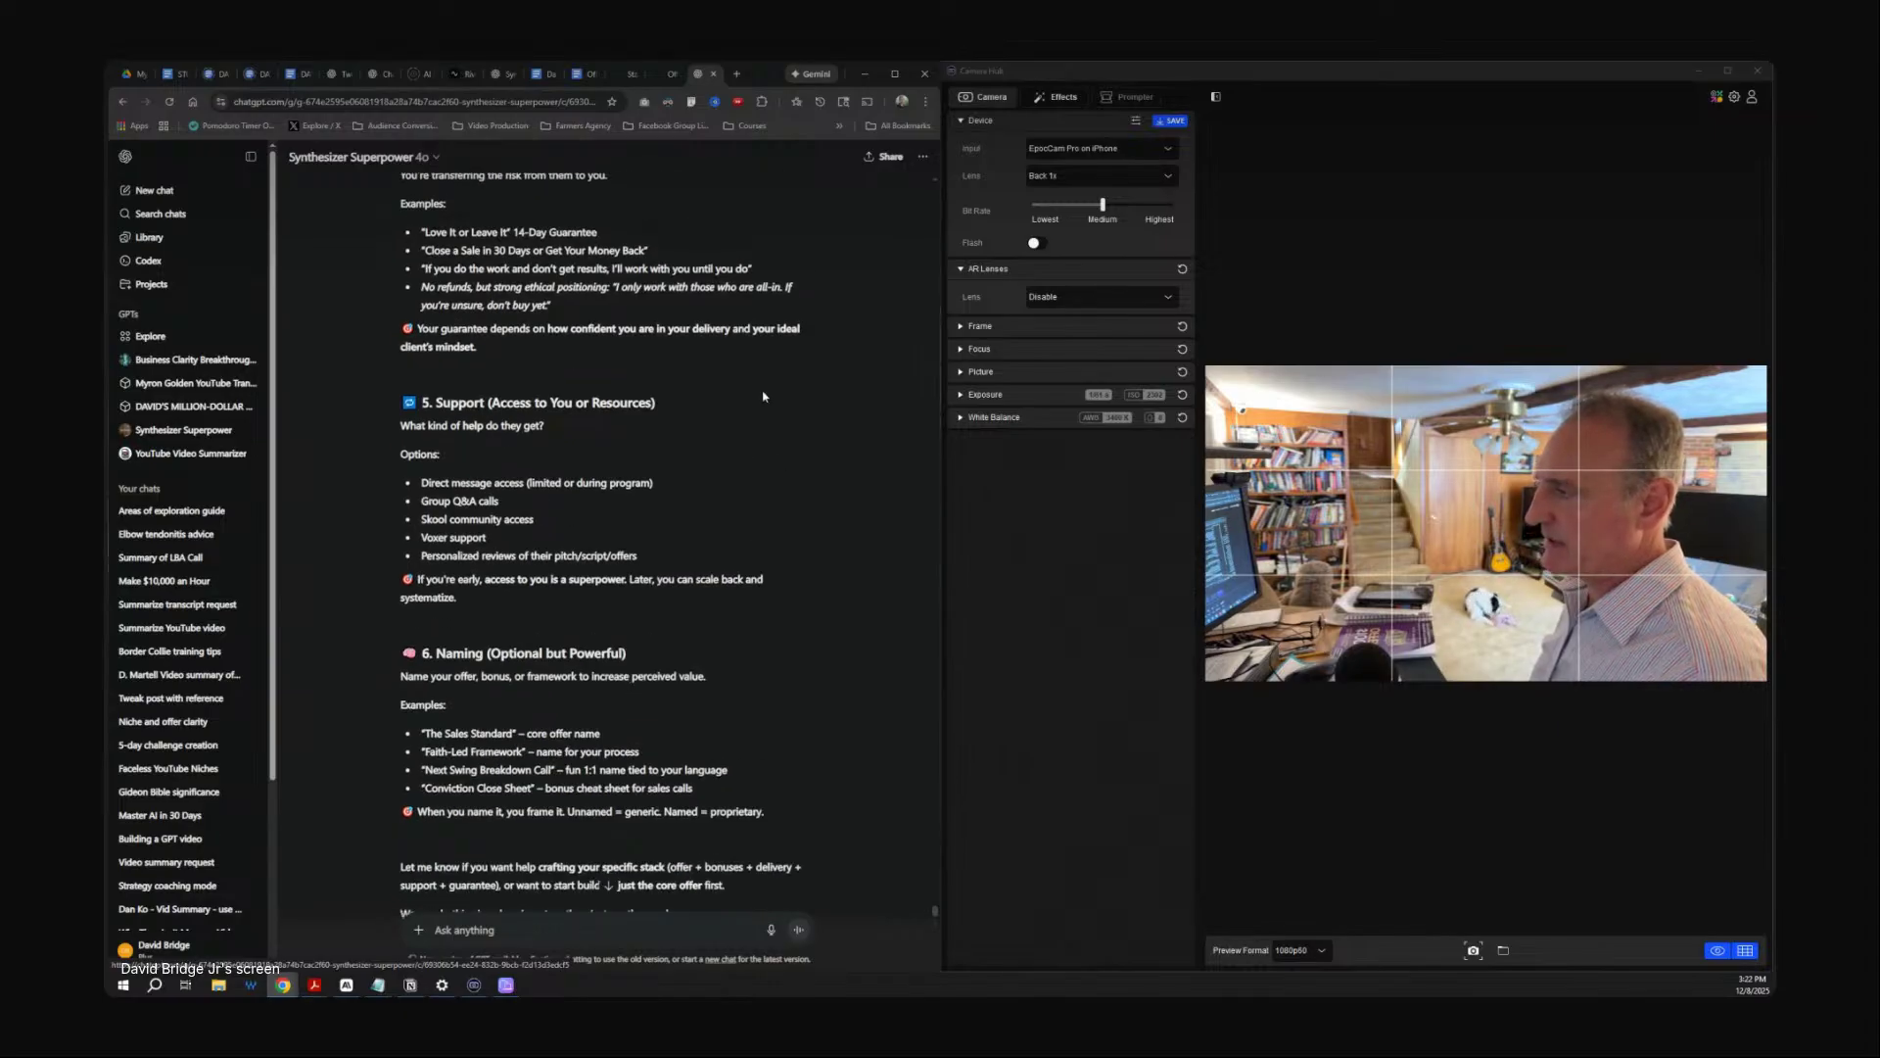
scroll(766, 396, down, 1)
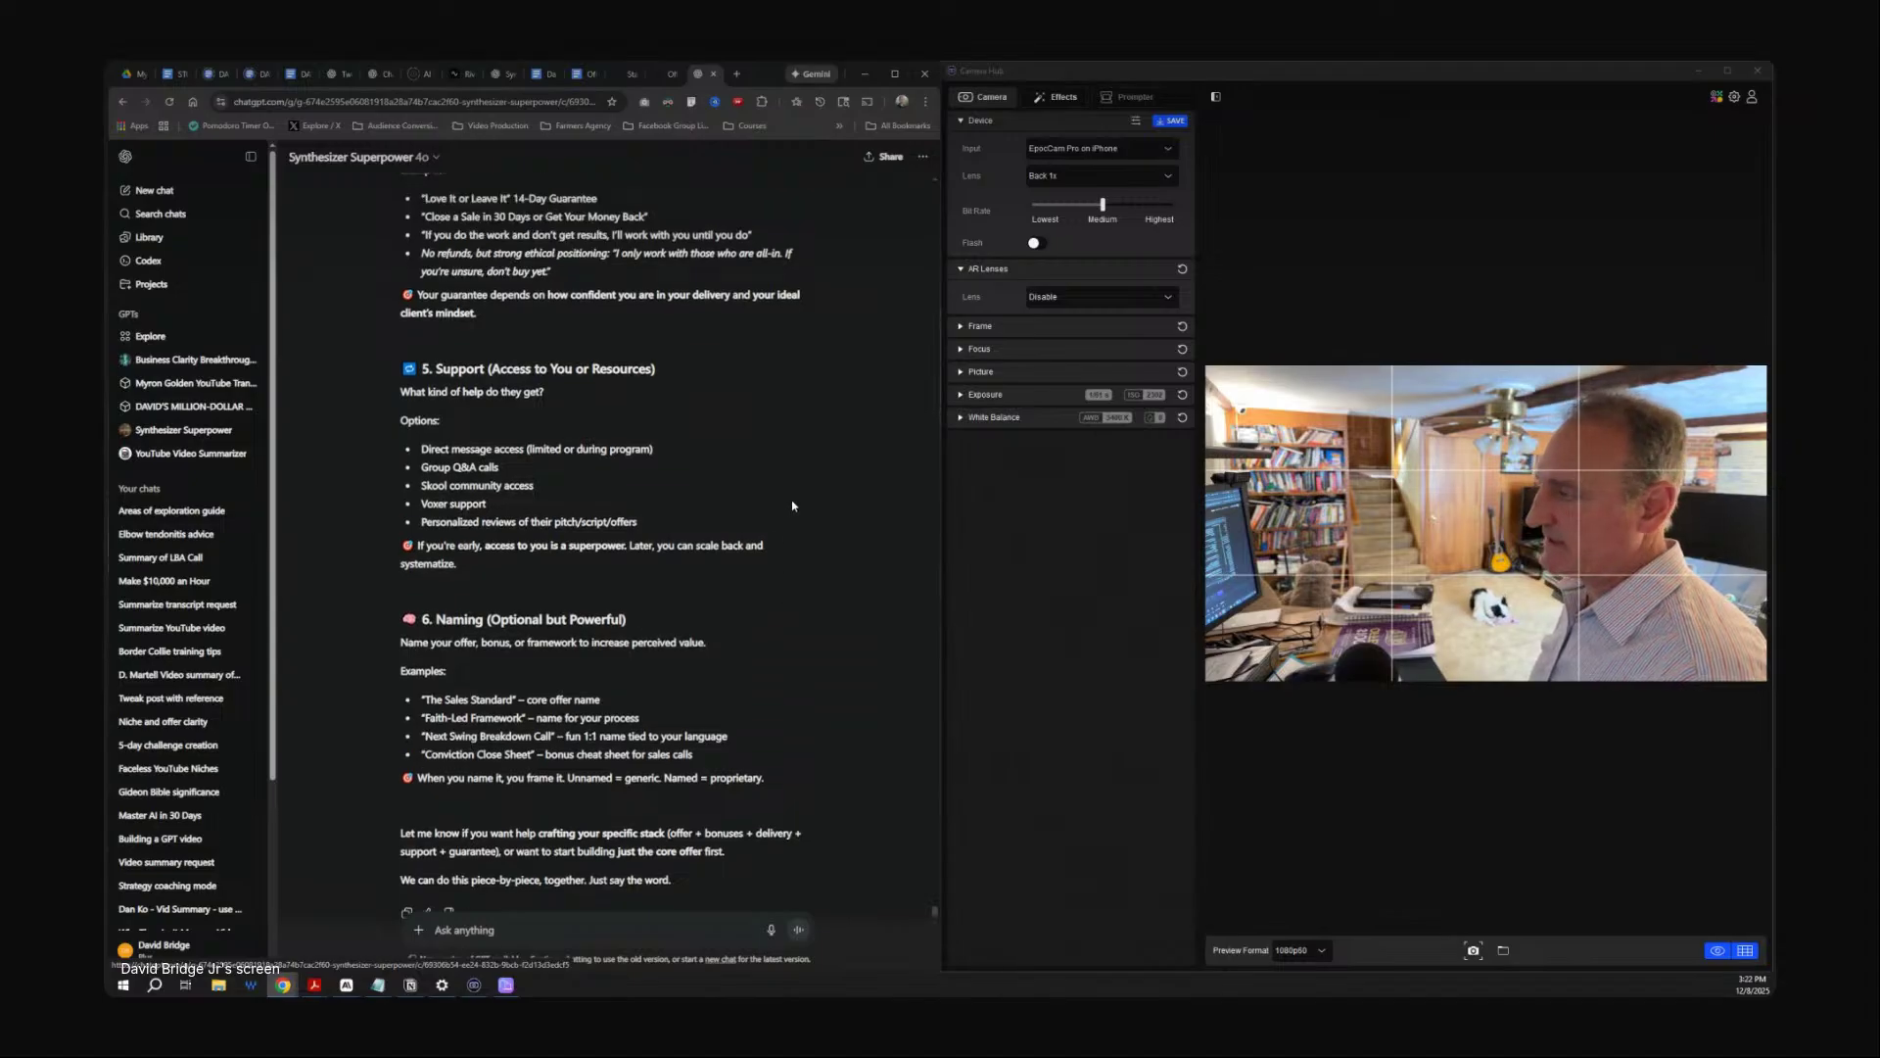
scroll(754, 548, up, 5)
scroll(724, 519, down, 4)
scroll(714, 503, down, 1)
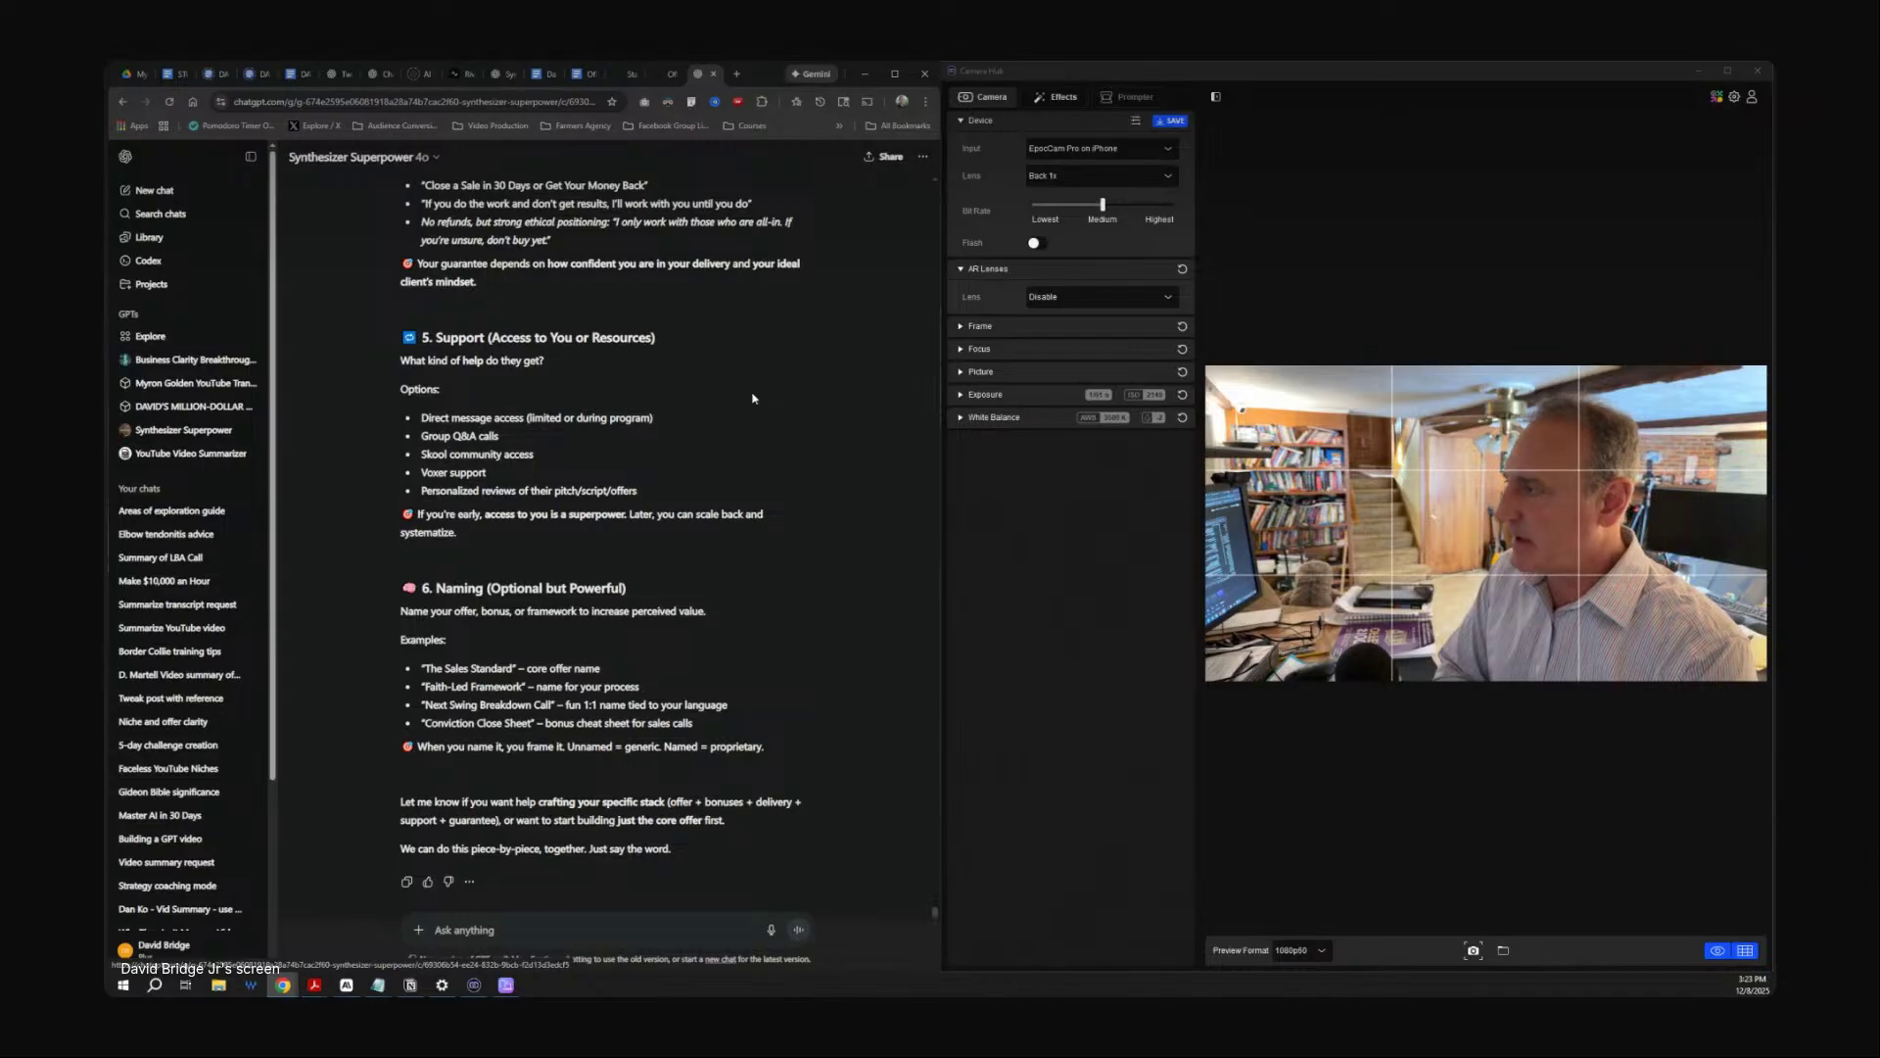
Point out the community access, direct message and group Q&A options in the Support section, and revisit the Guarantees section.
double_click(517, 454)
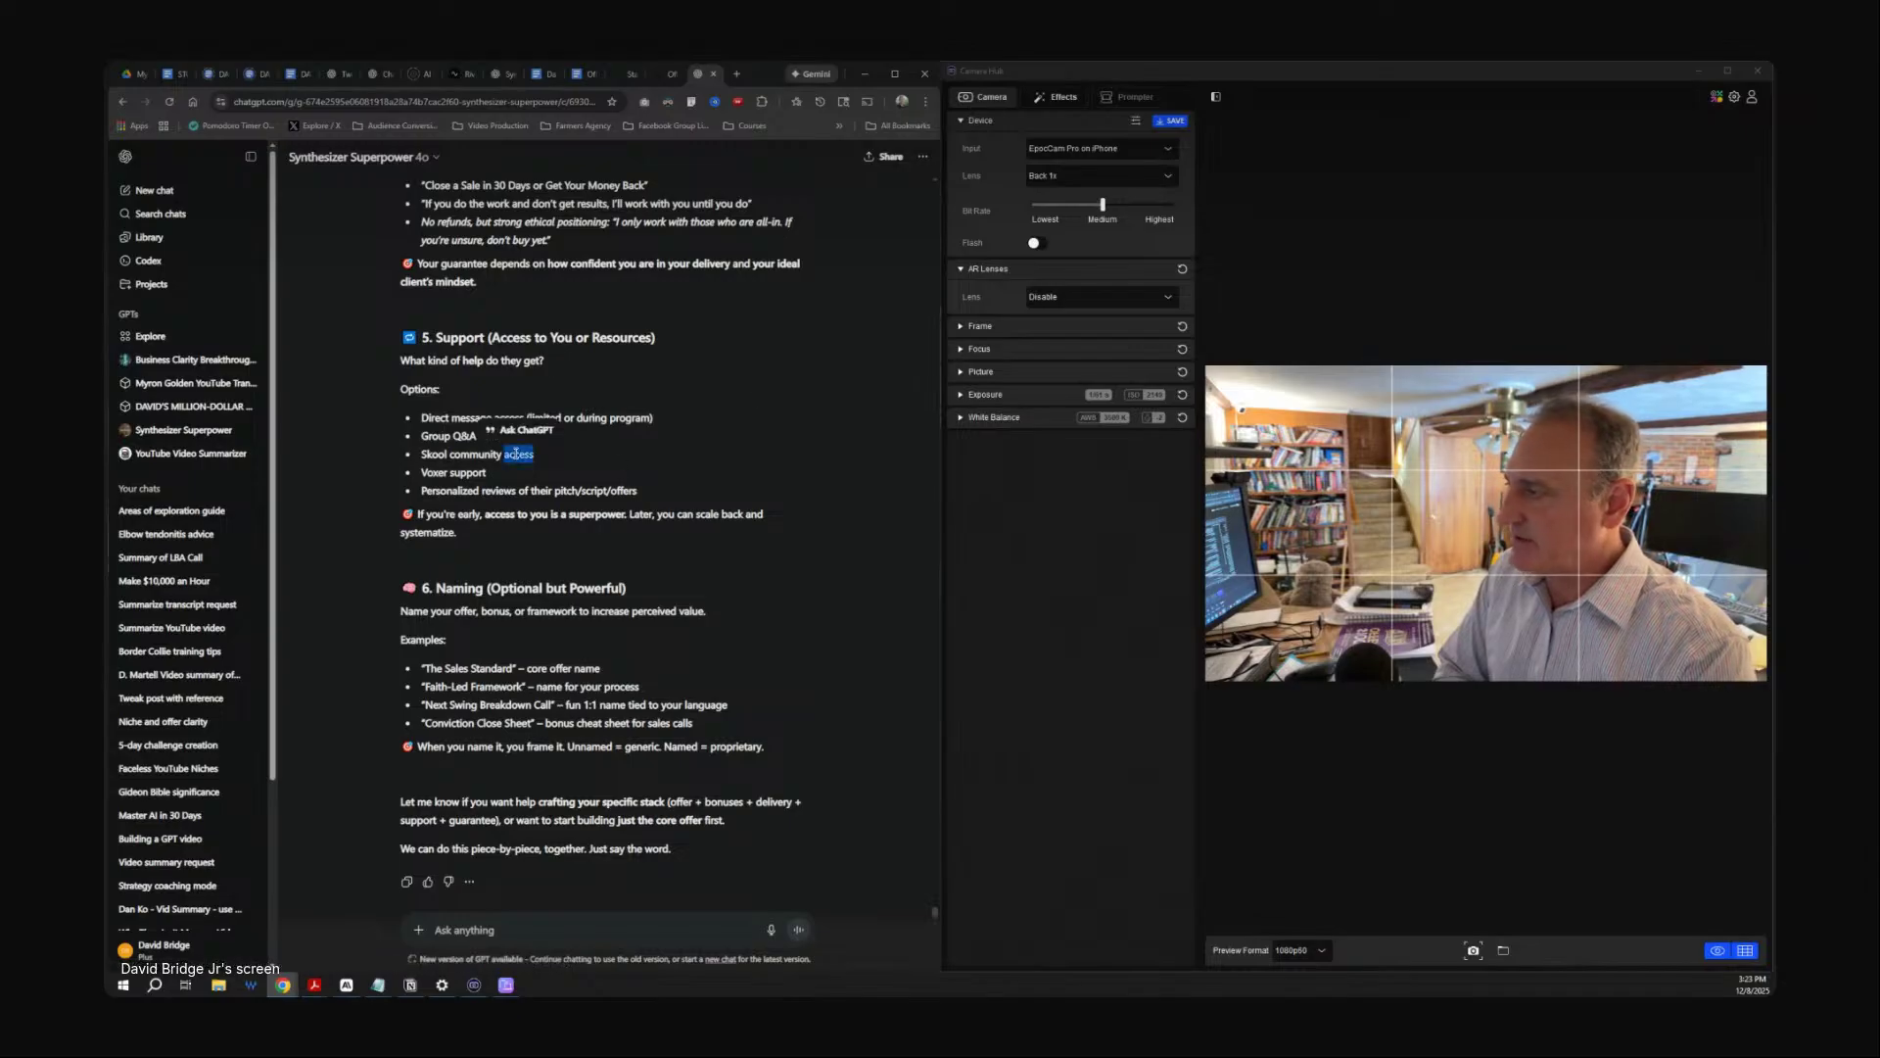
click(453, 504)
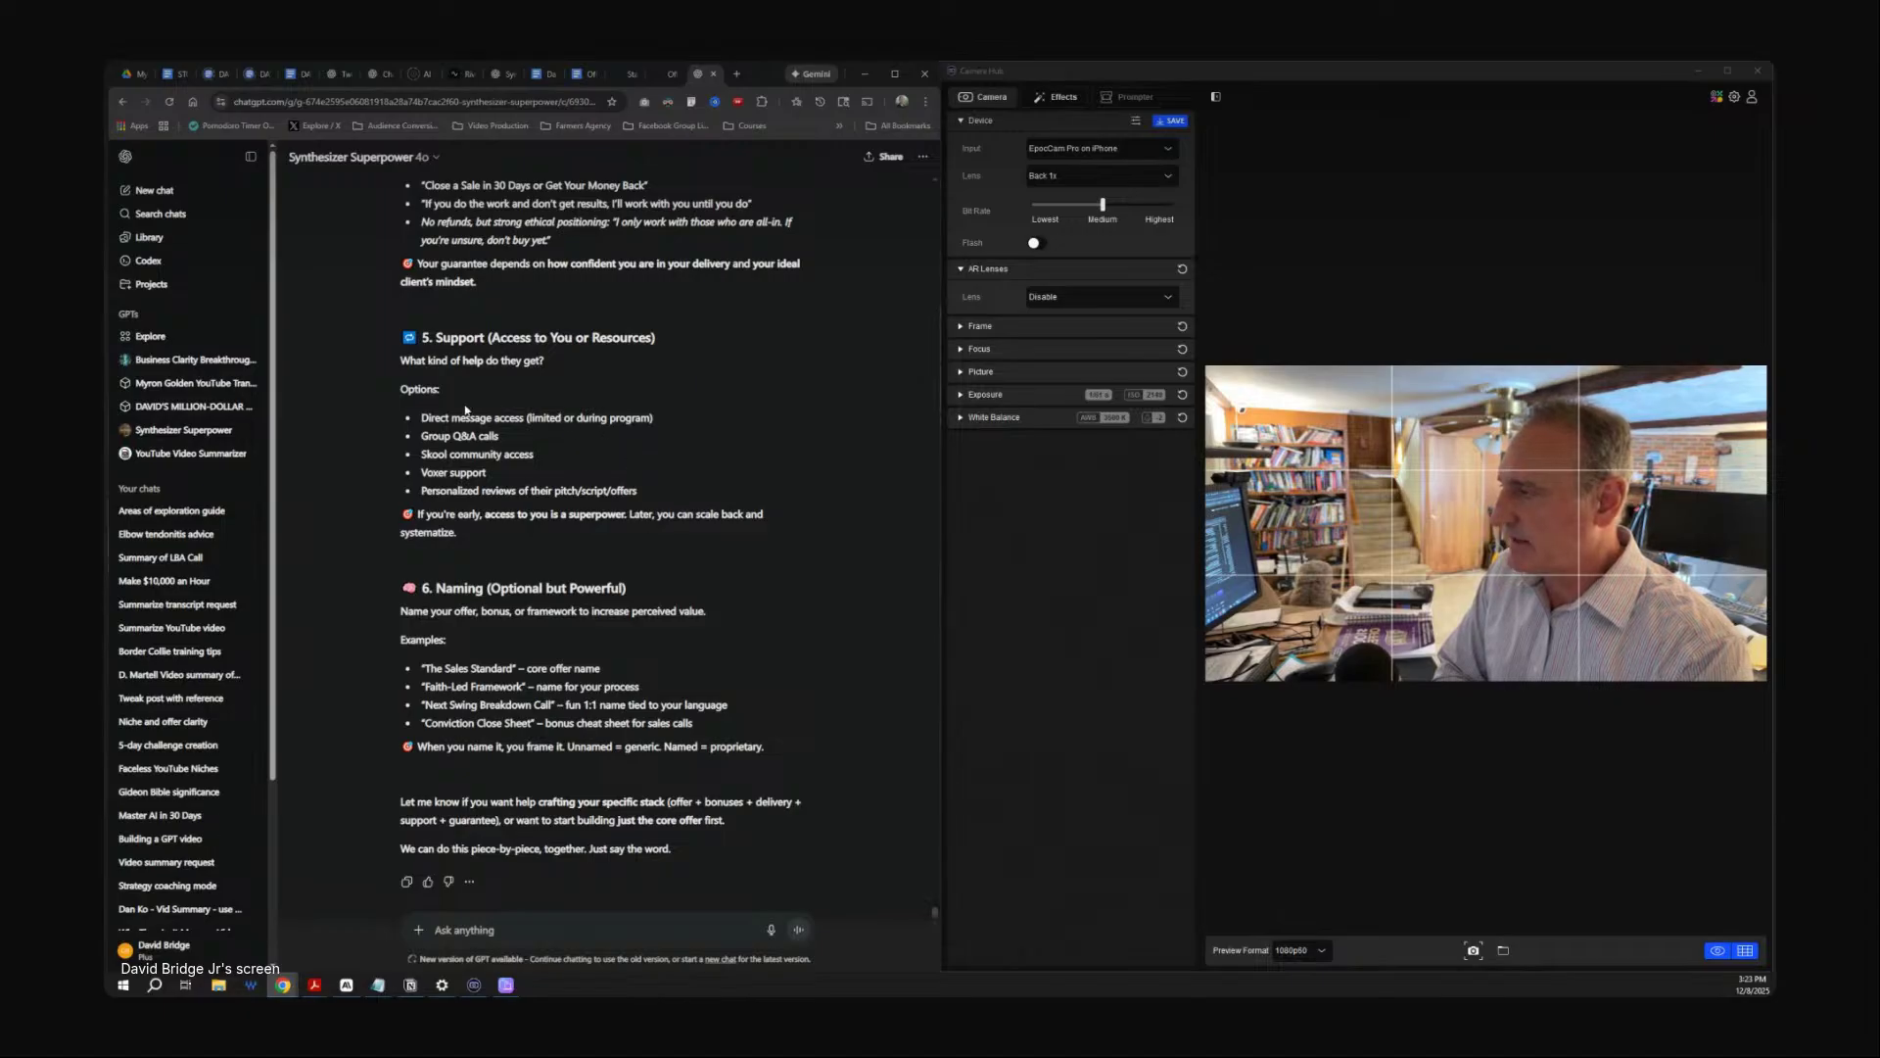
drag(428, 415, 499, 438)
click(711, 478)
scroll(712, 478, up, 3)
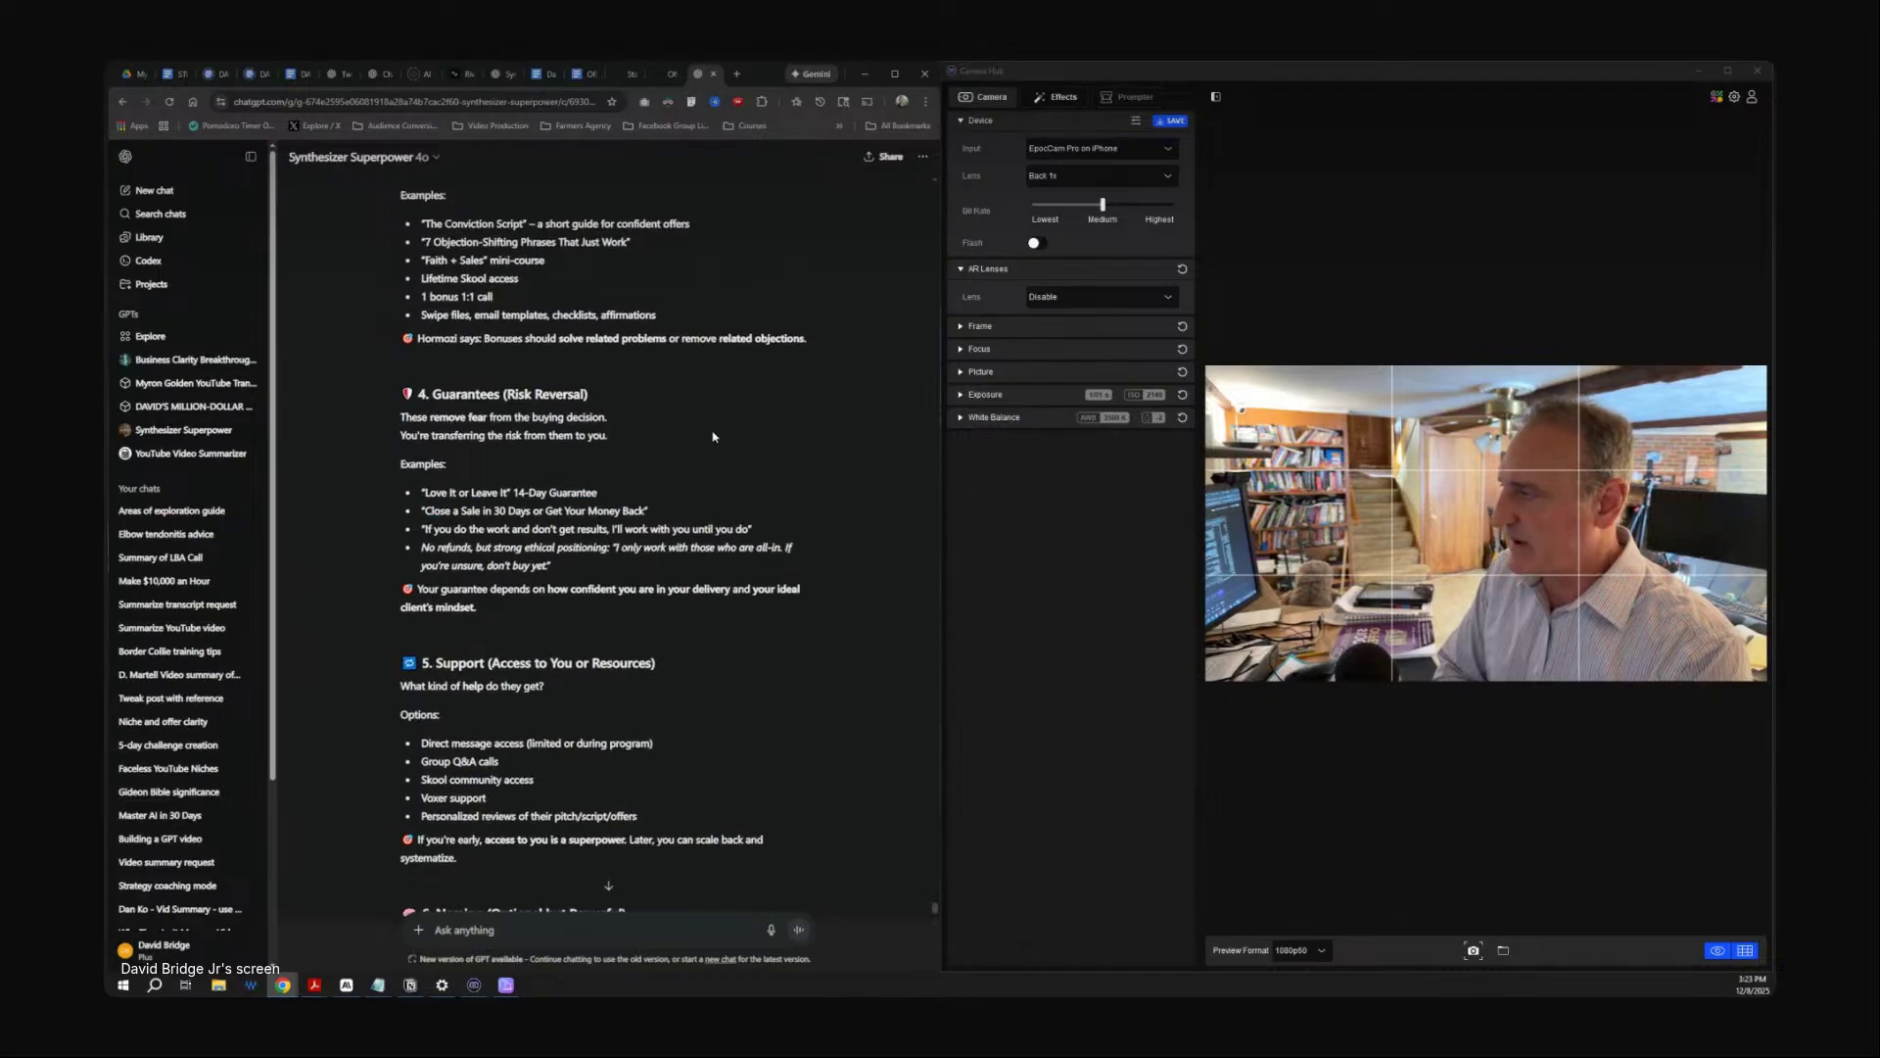
scroll(713, 436, down, 3)
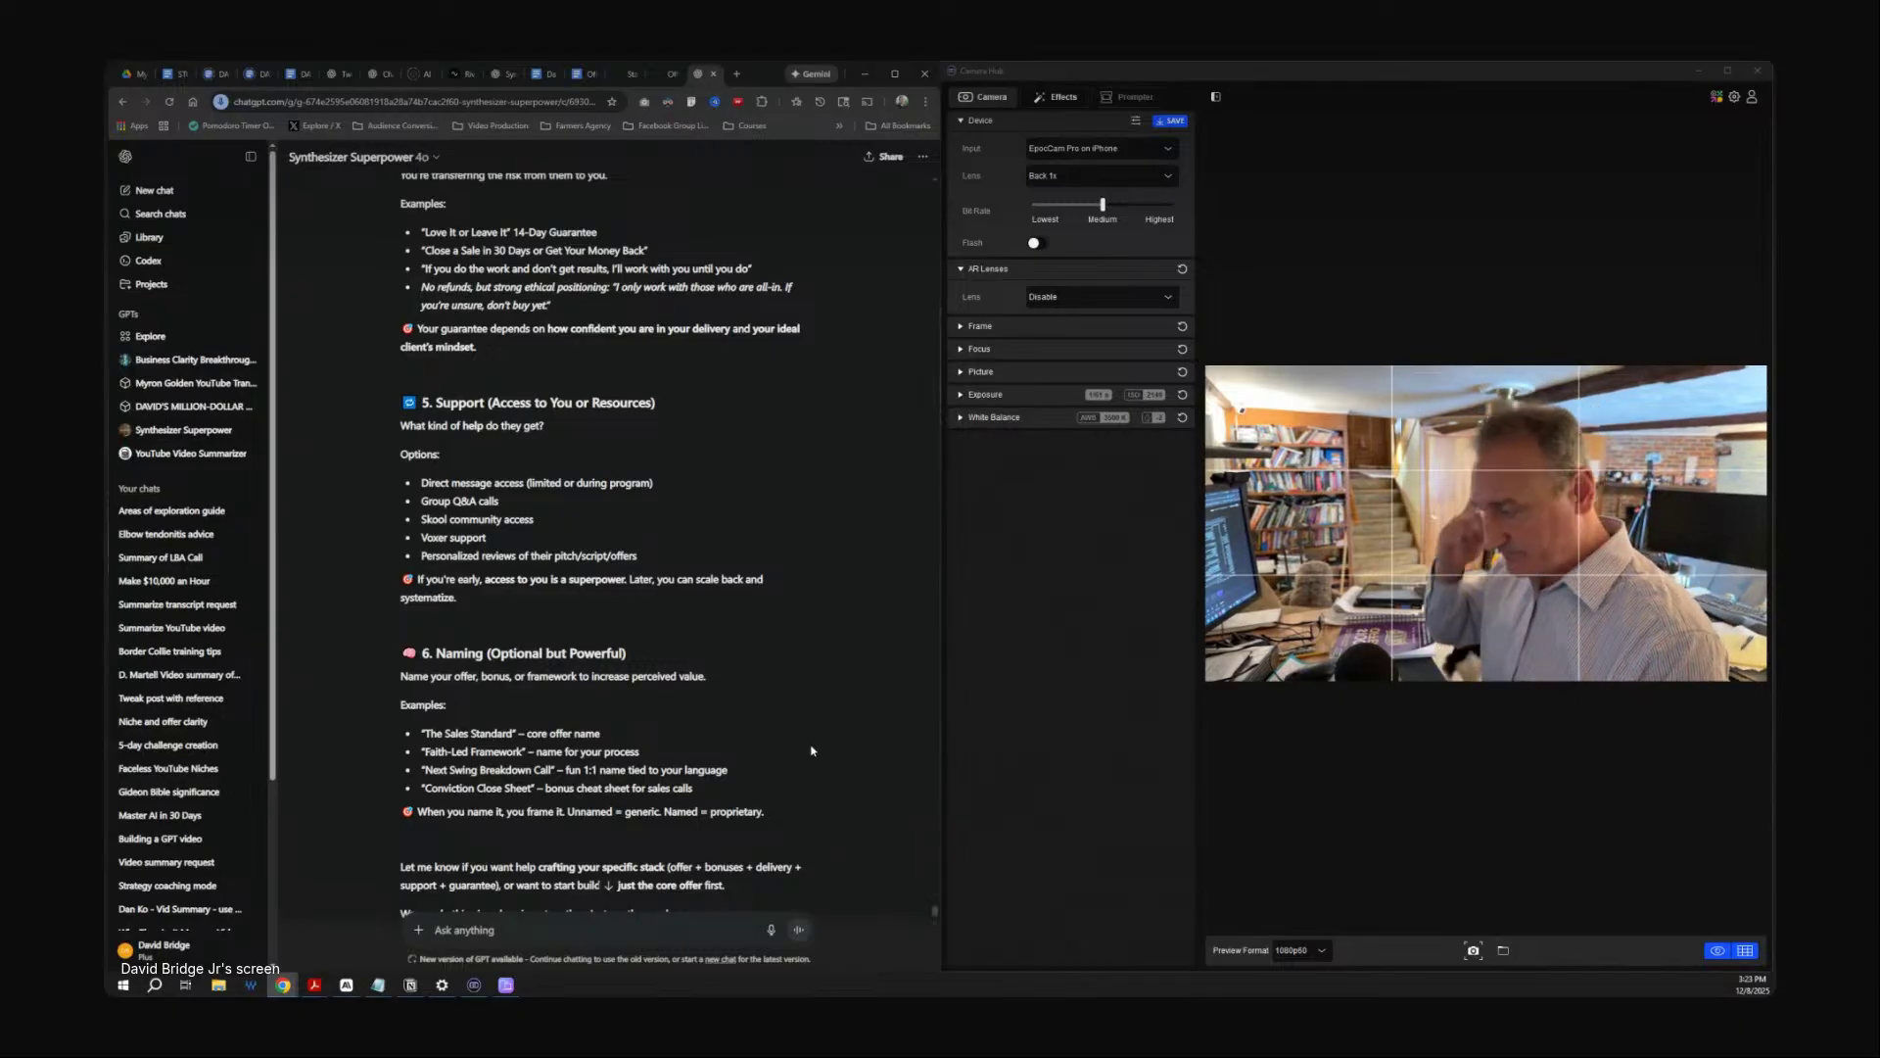
Dictate and send the offer details: one-year Skool access, created documents, six weeks of direct messages, a name to pick, and a request for the next step.
scroll(811, 751, up, 6)
scroll(810, 751, up, 3)
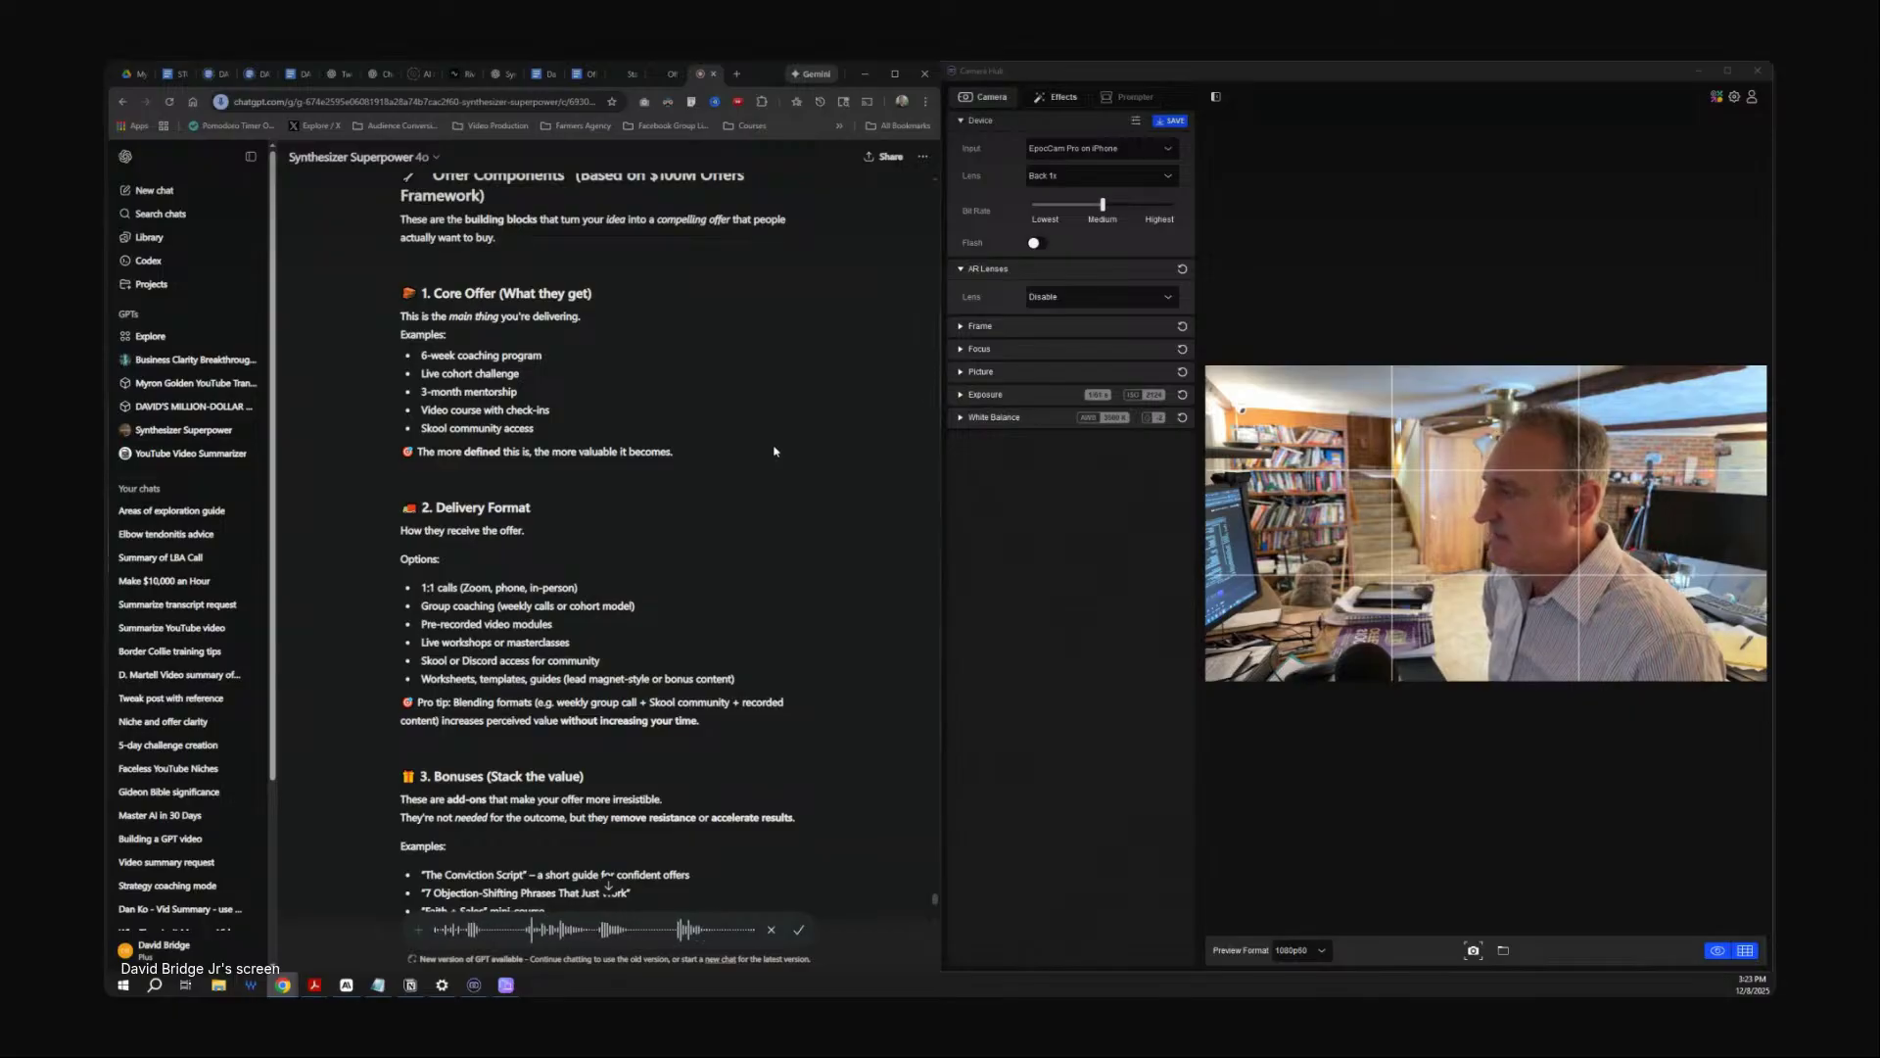
scroll(774, 452, down, 2)
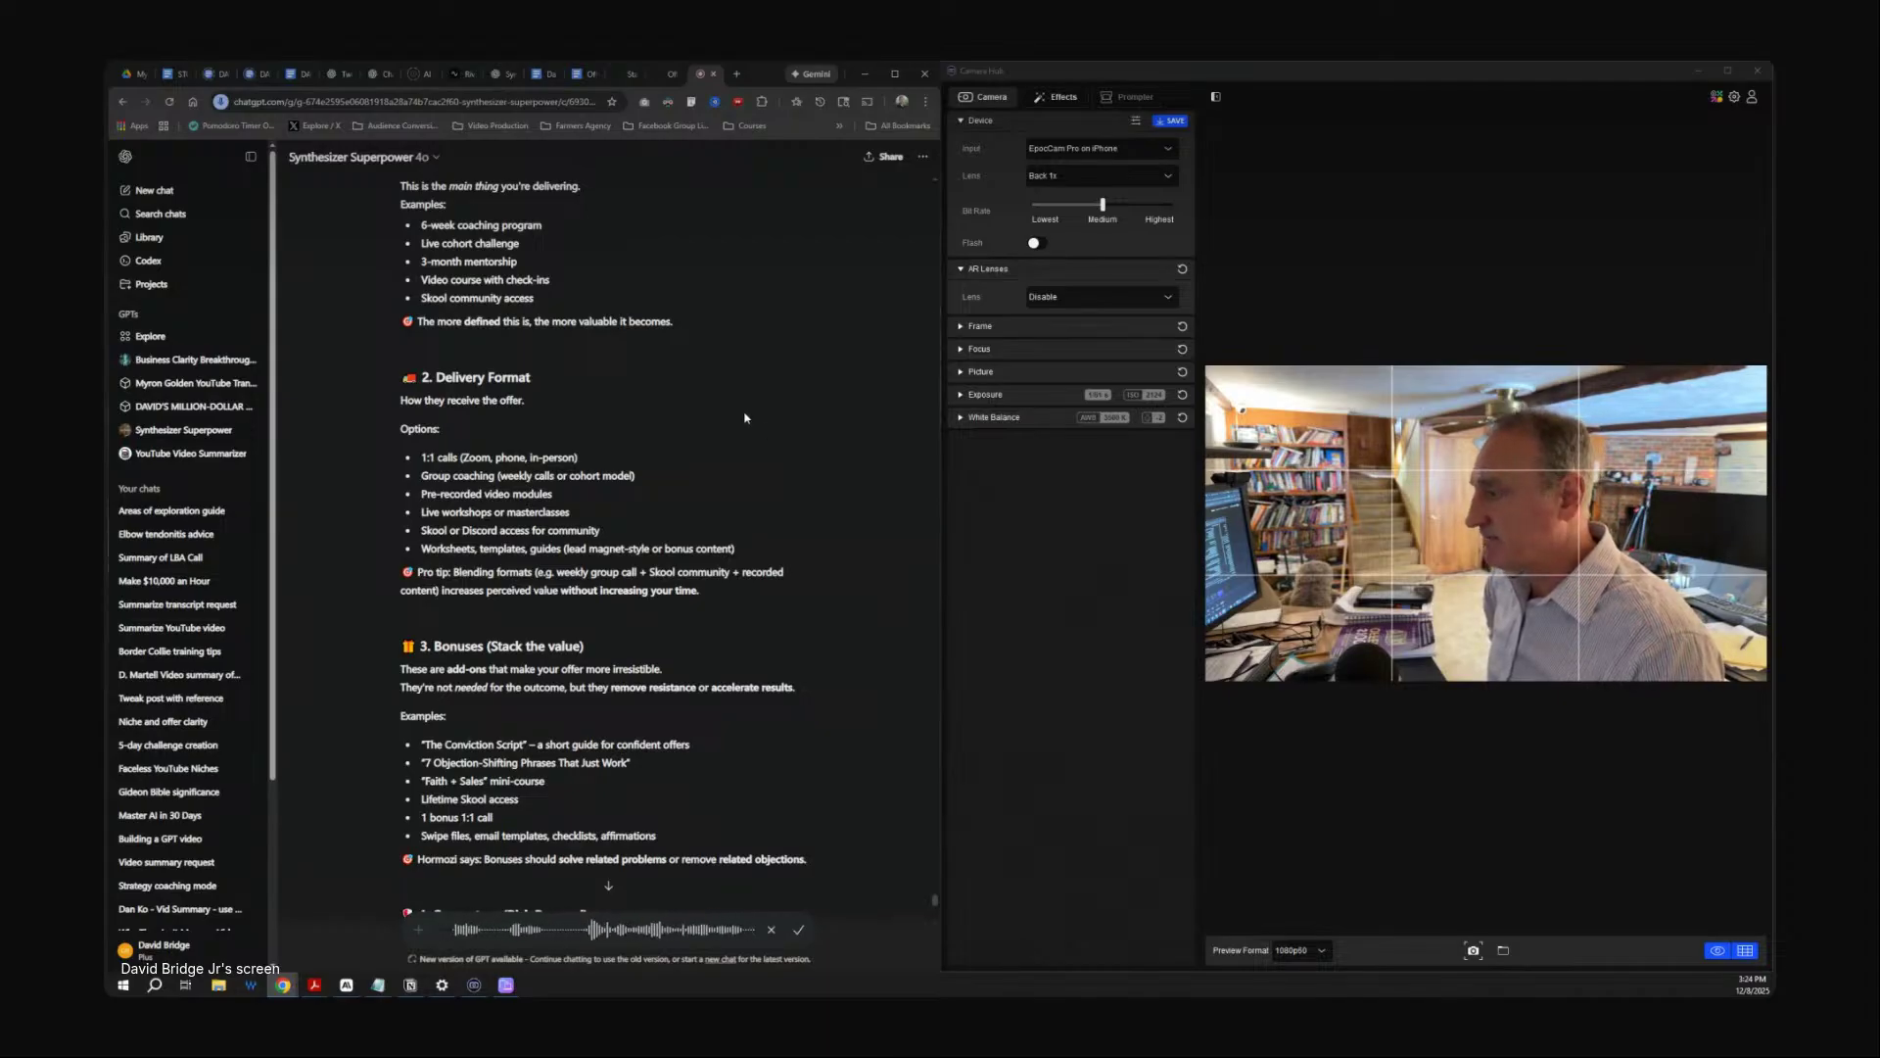
scroll(744, 419, down, 2)
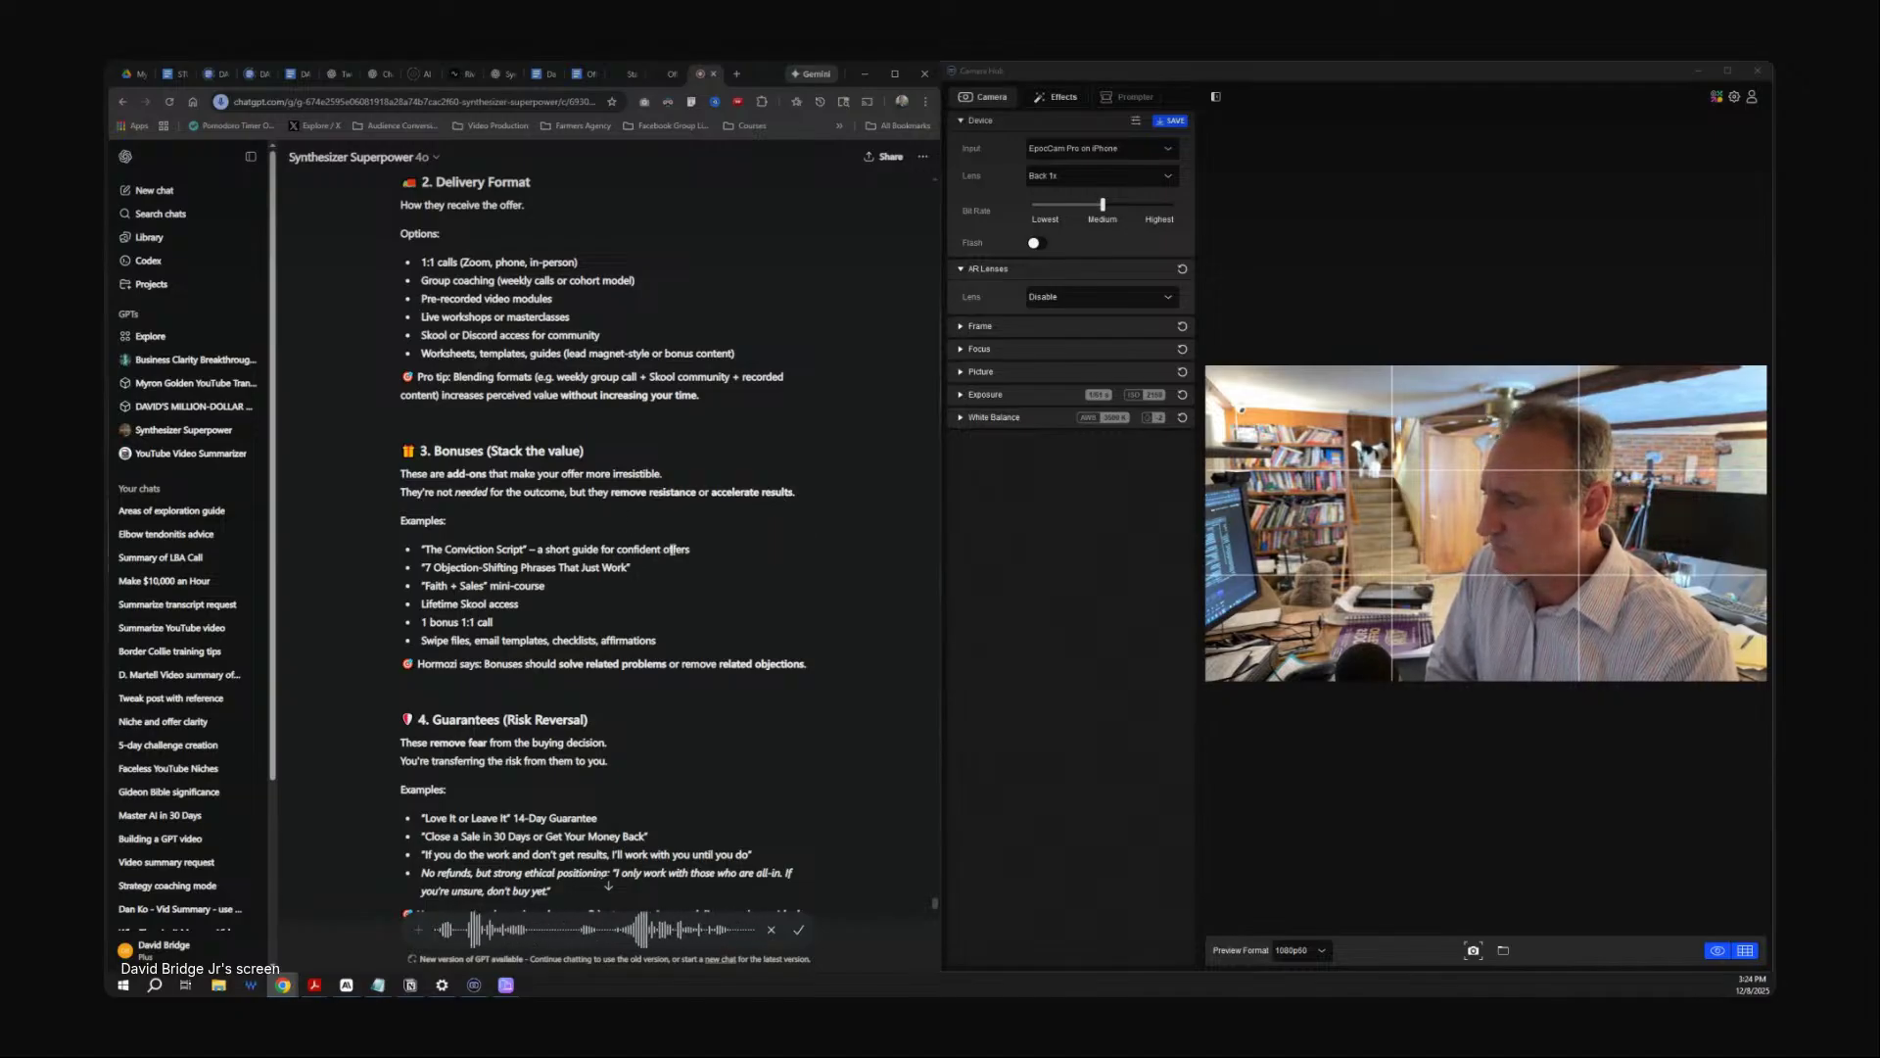
scroll(676, 549, down, 3)
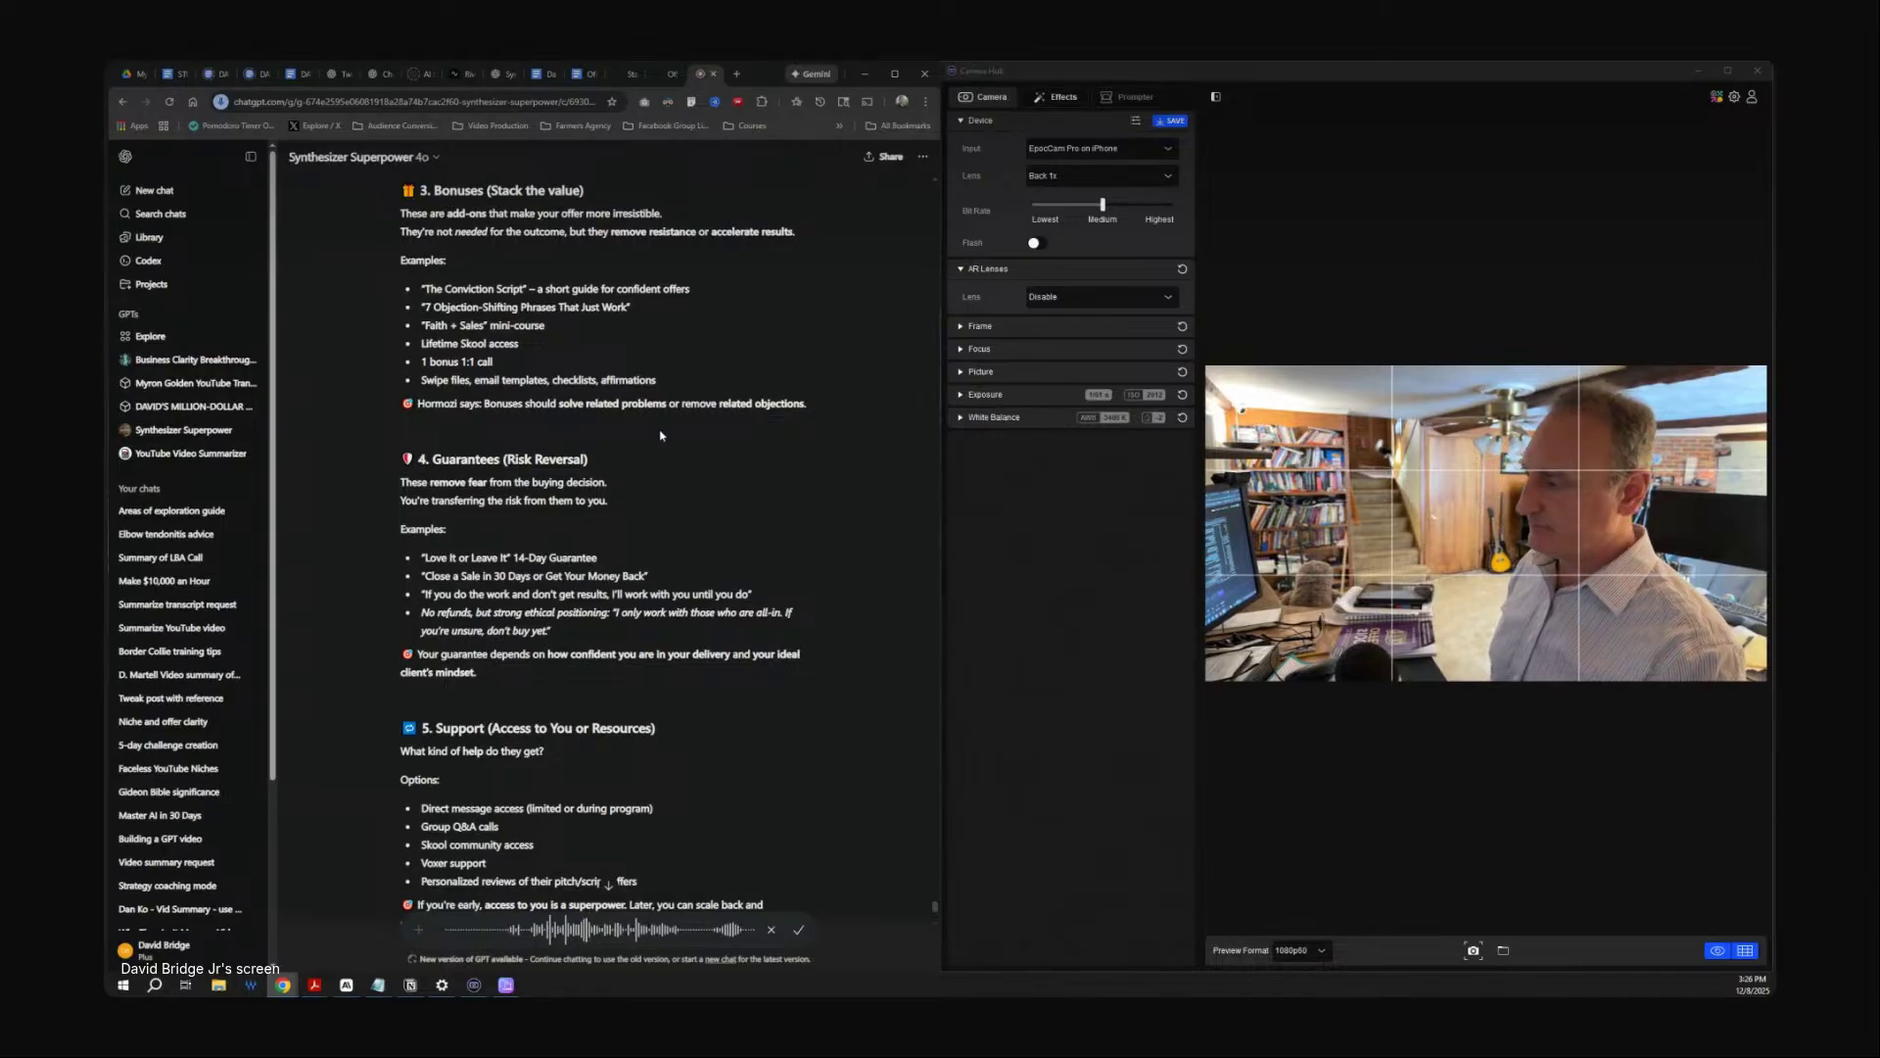
scroll(661, 435, down, 4)
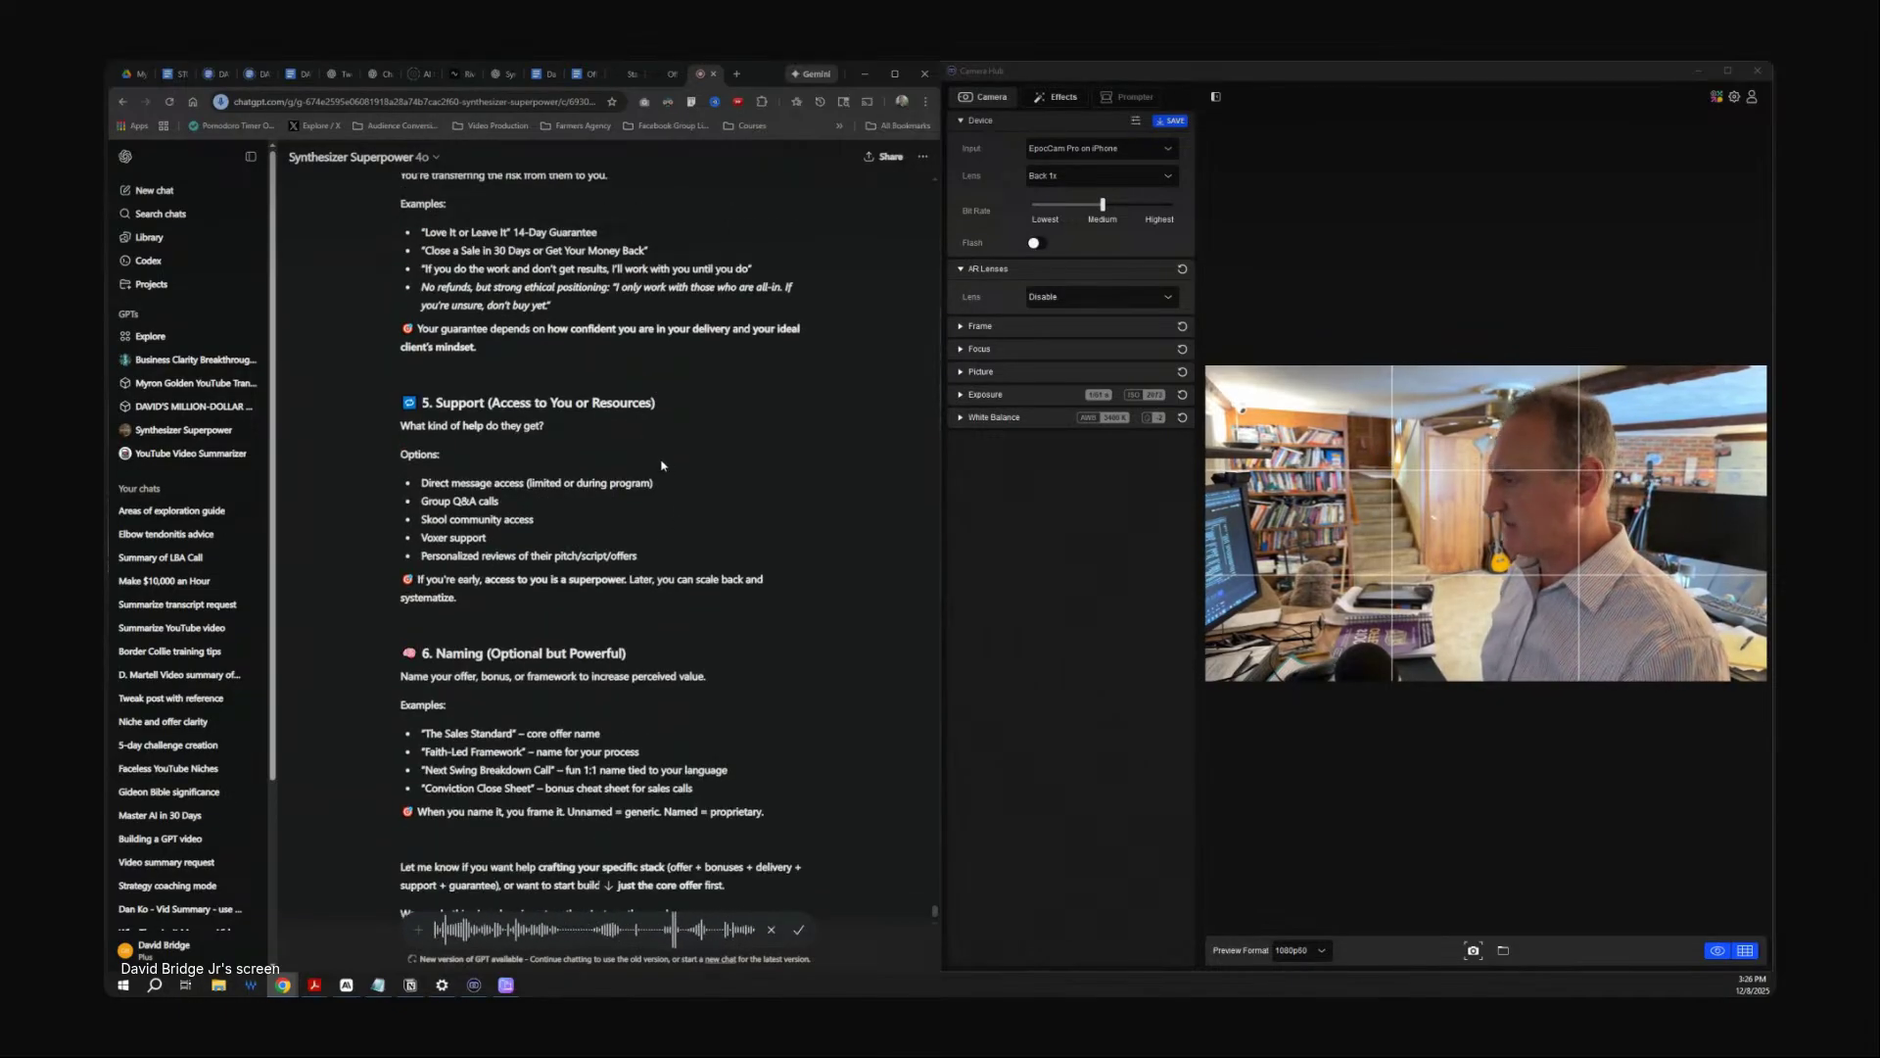
scroll(656, 479, down, 1)
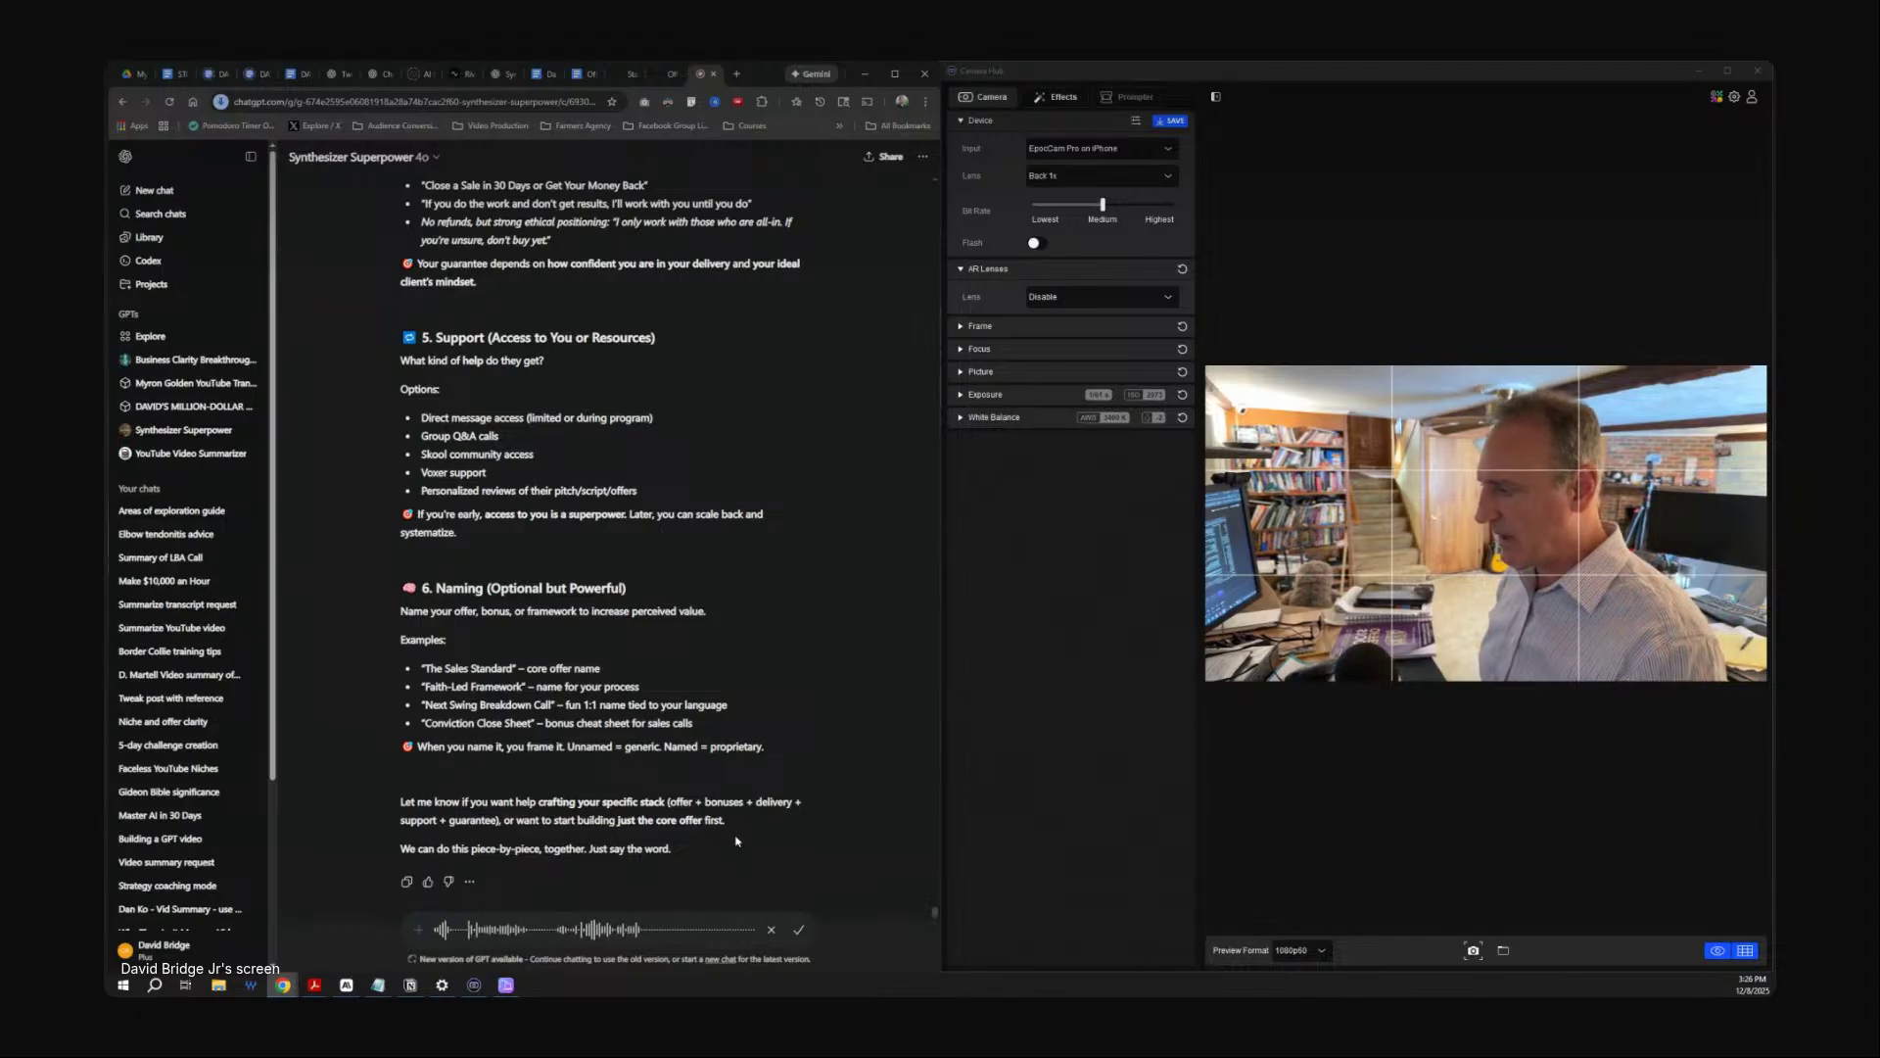
click(799, 937)
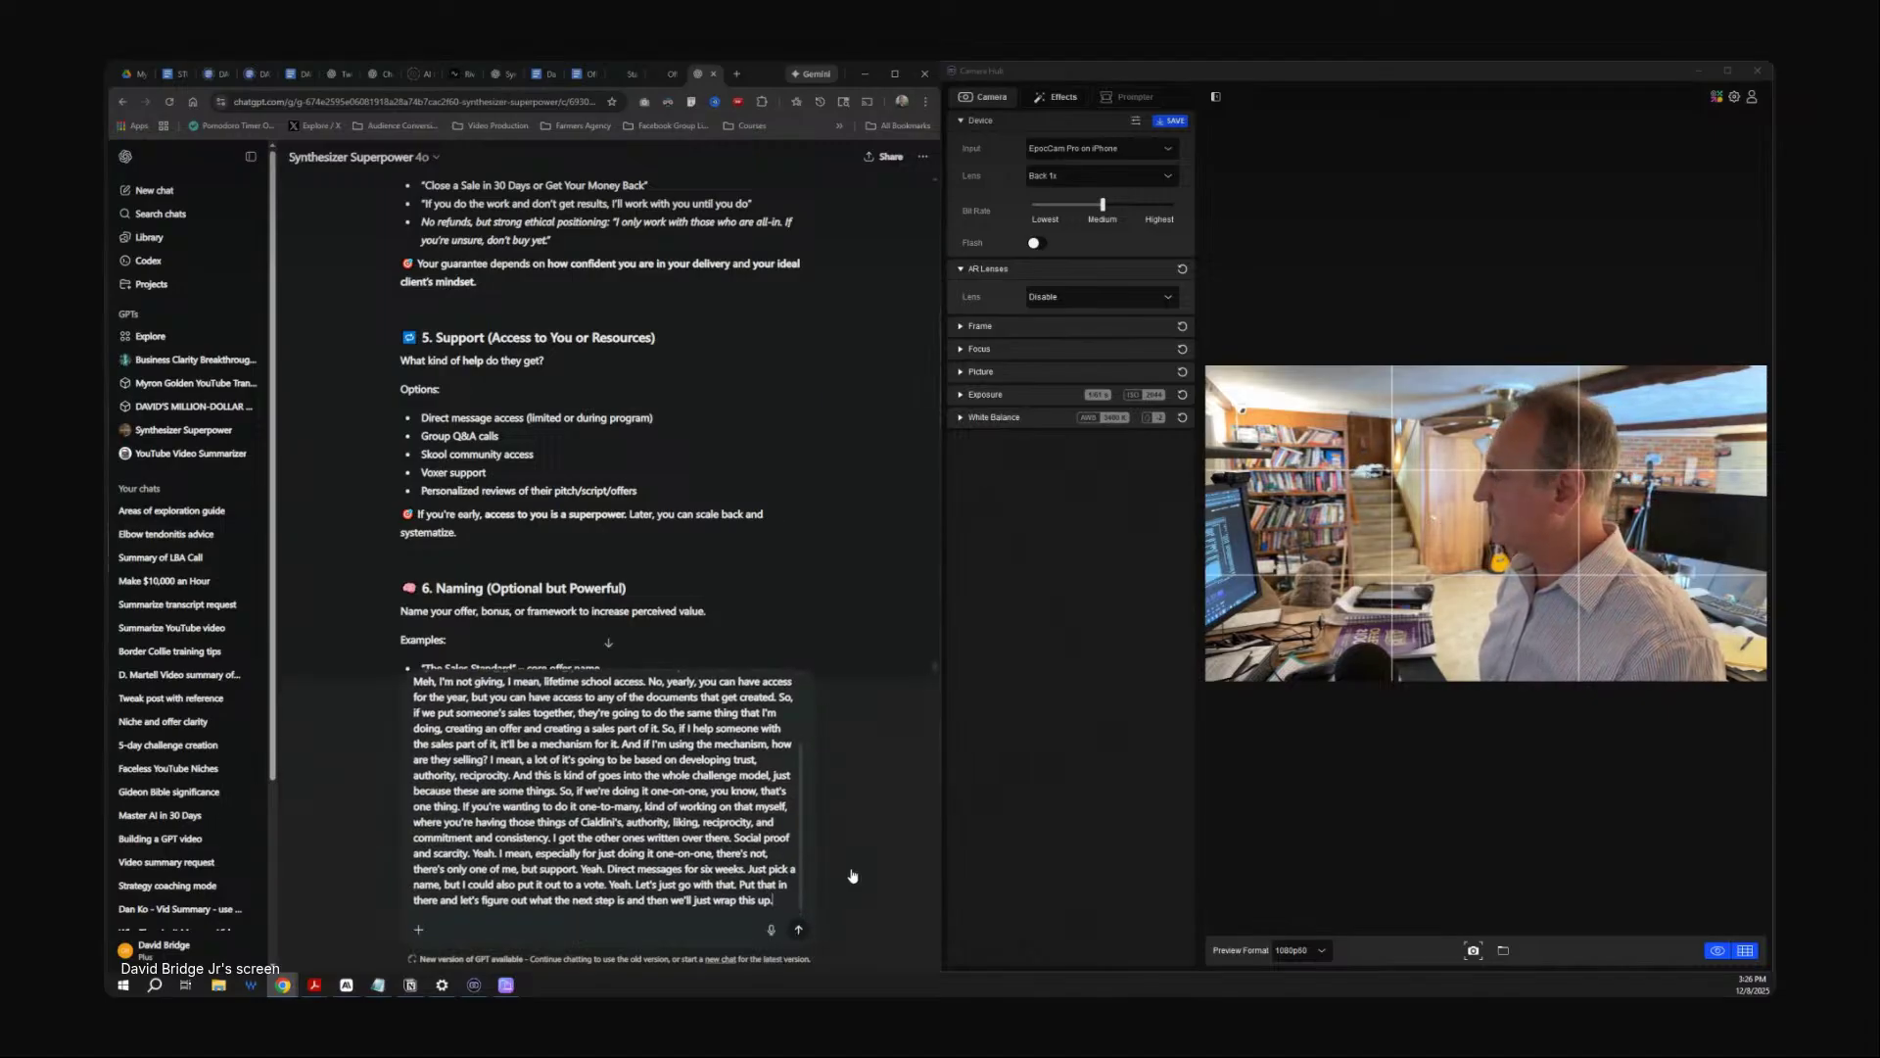
click(800, 931)
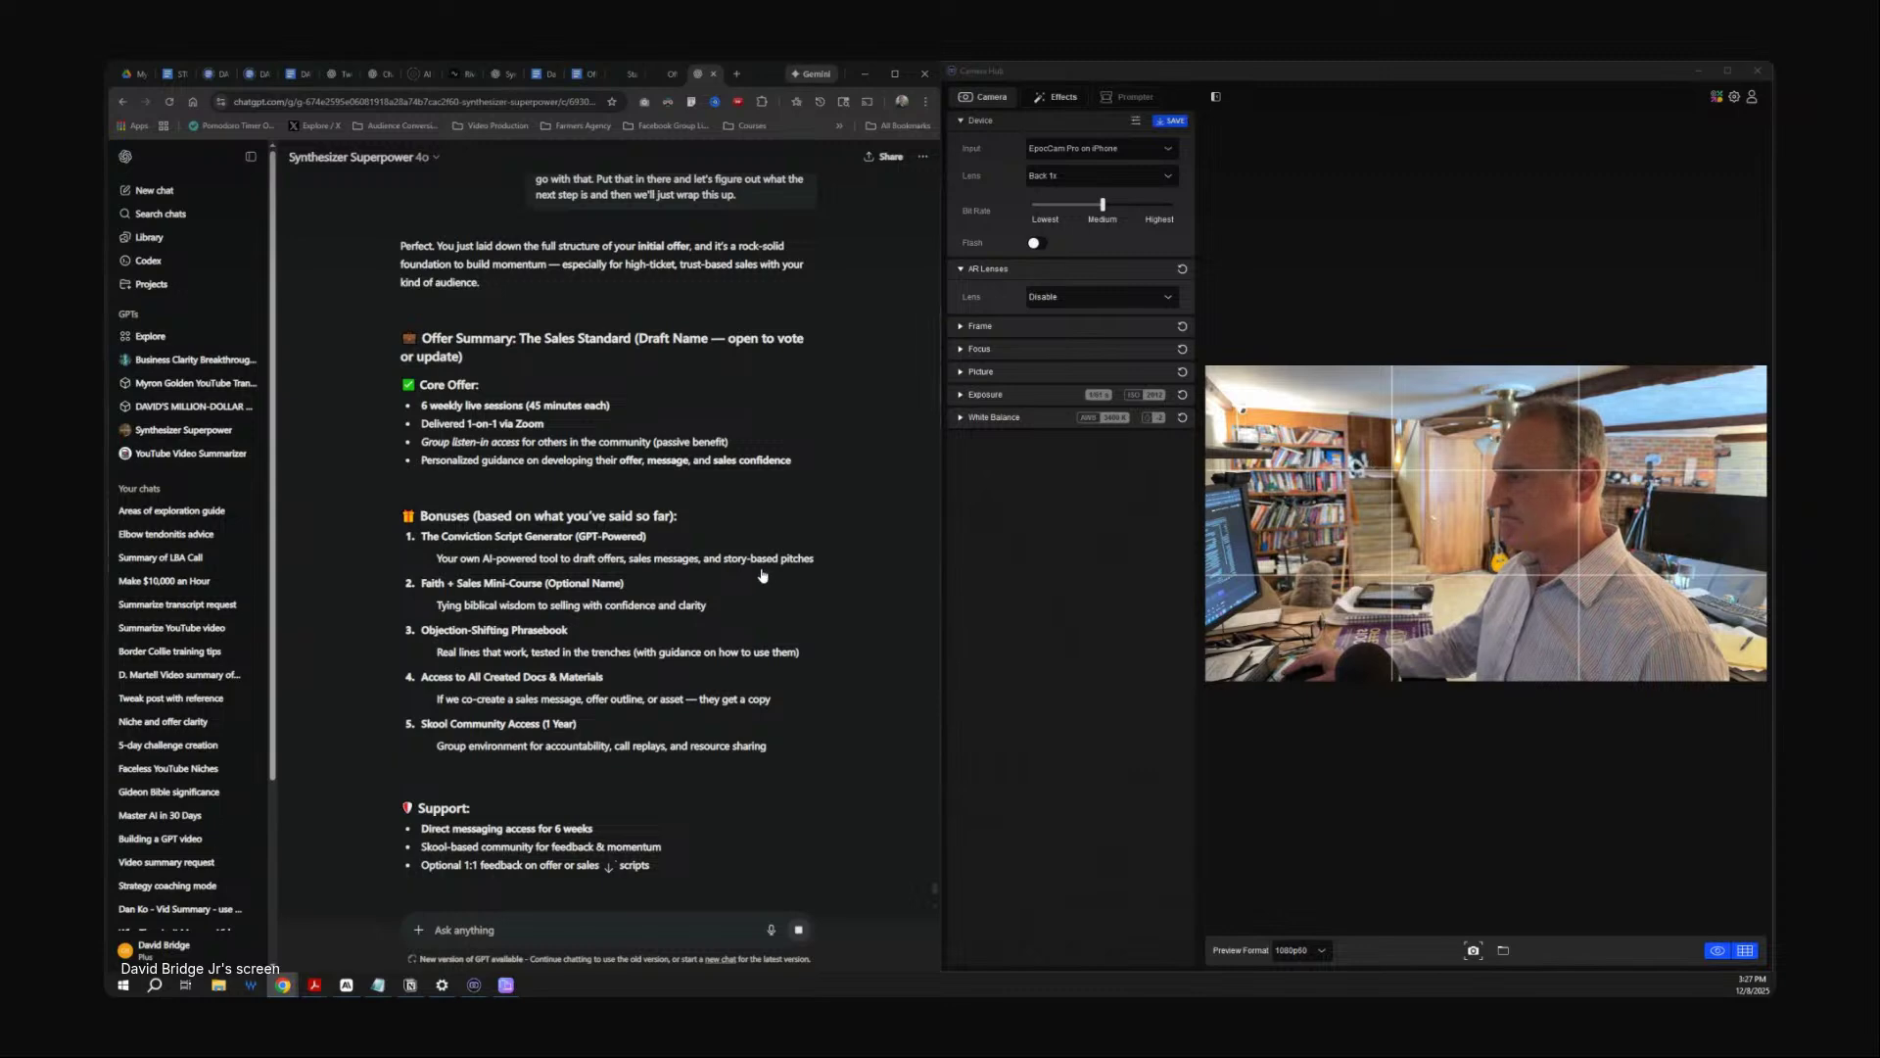
Read the offer summary reply from Core Offer and Bonuses through Support, Naming, Offer Format and Your Next Step.
scroll(763, 574, down, 2)
scroll(763, 570, up, 2)
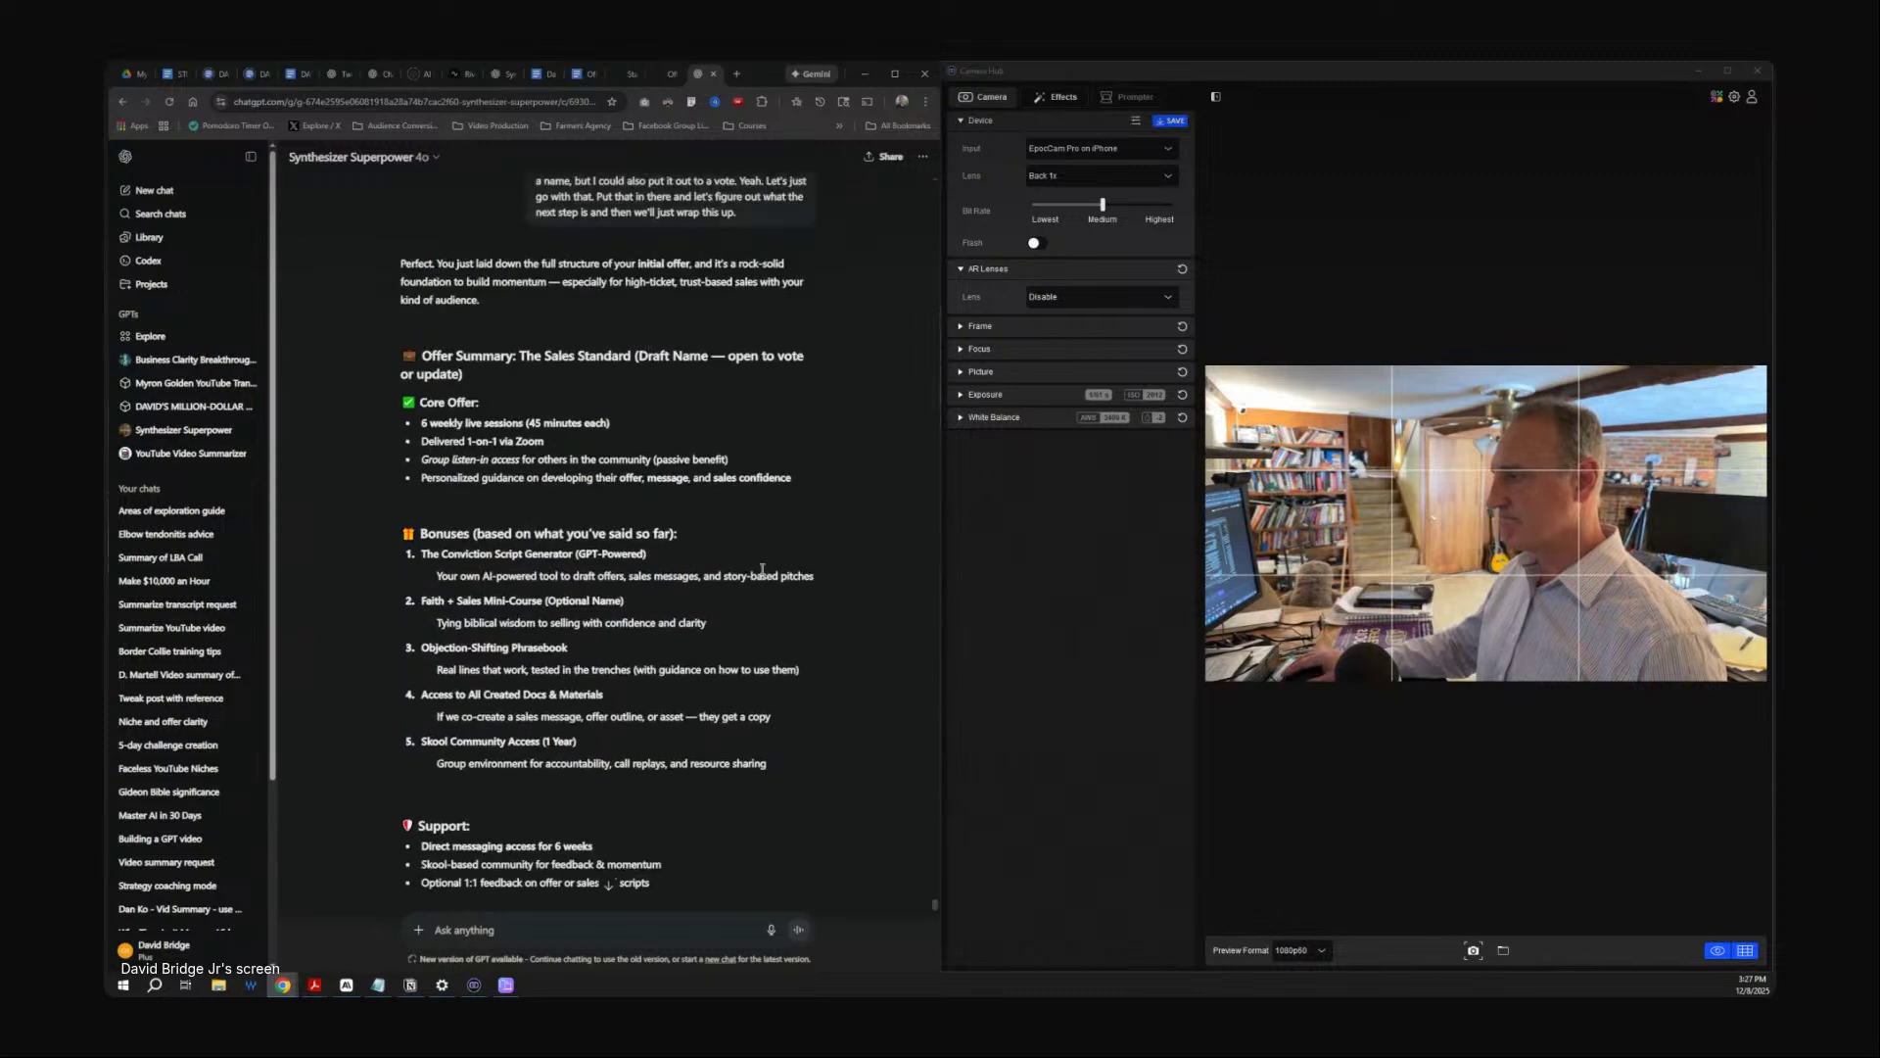
scroll(763, 571, down, 3)
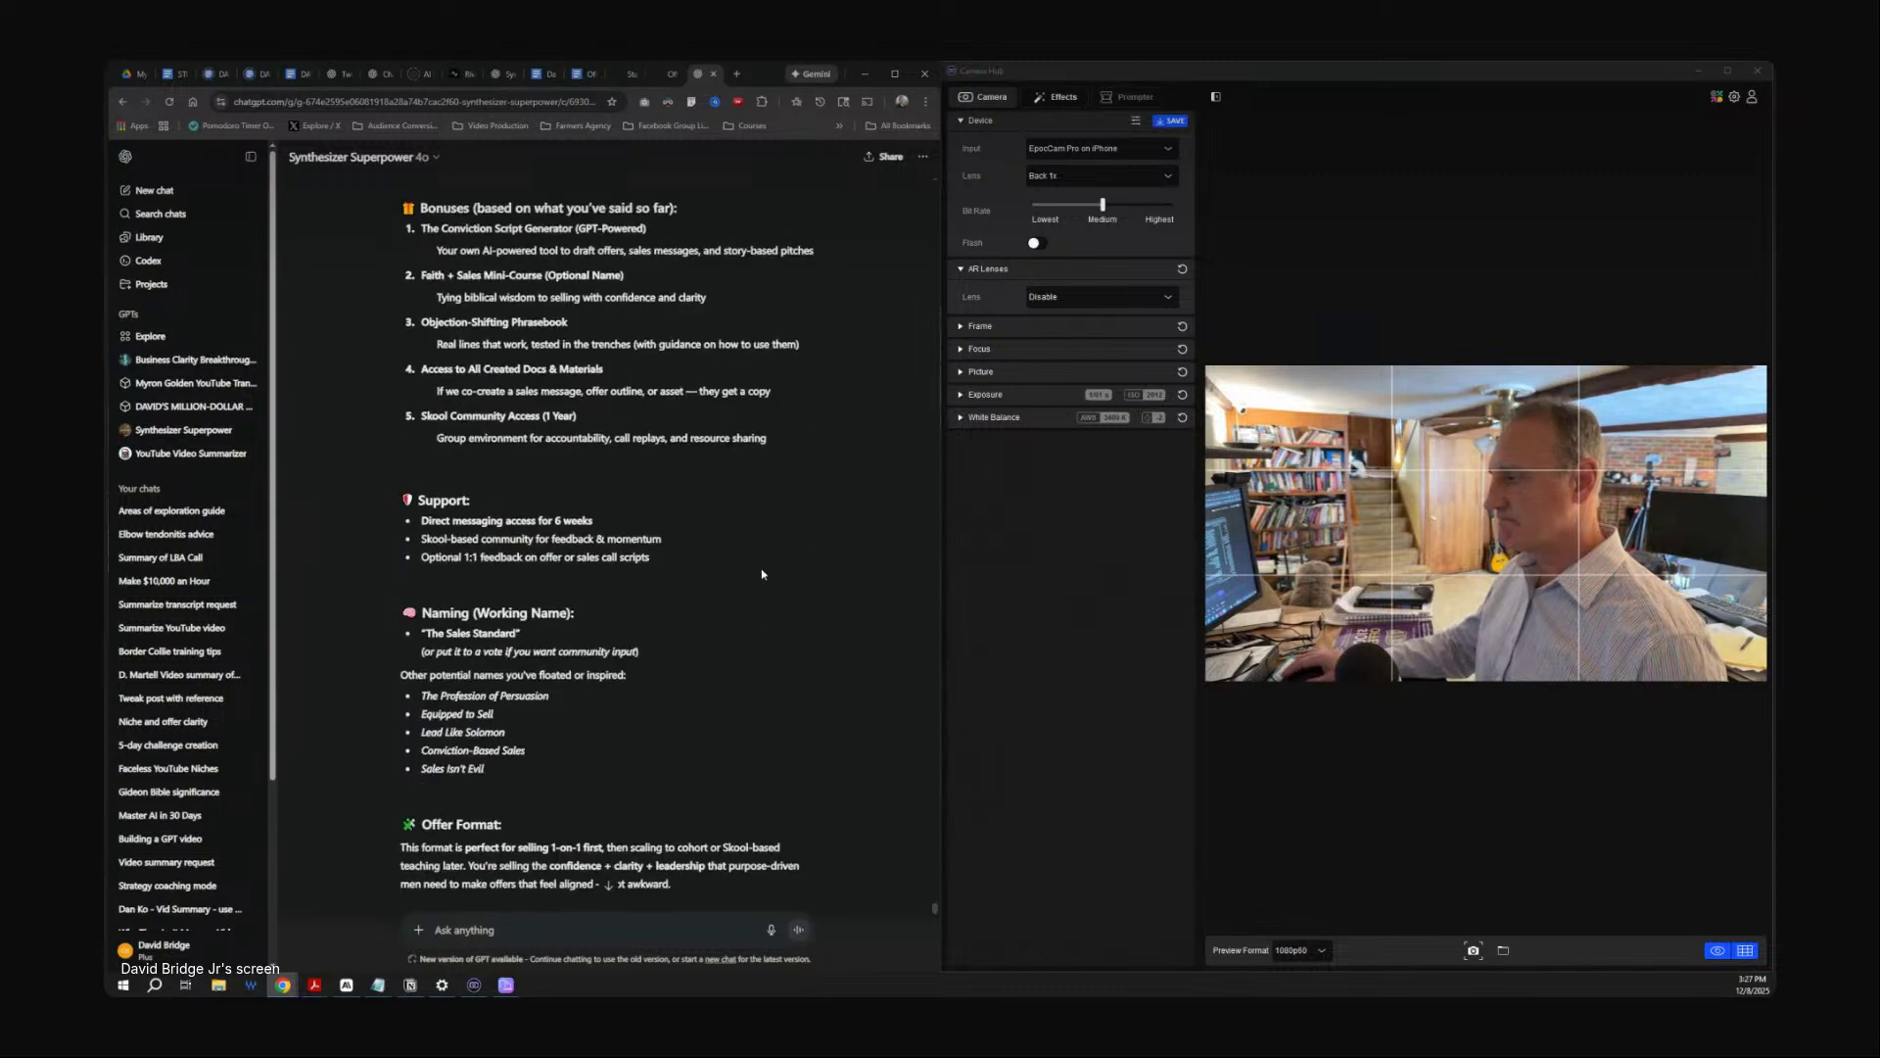
scroll(762, 574, down, 3)
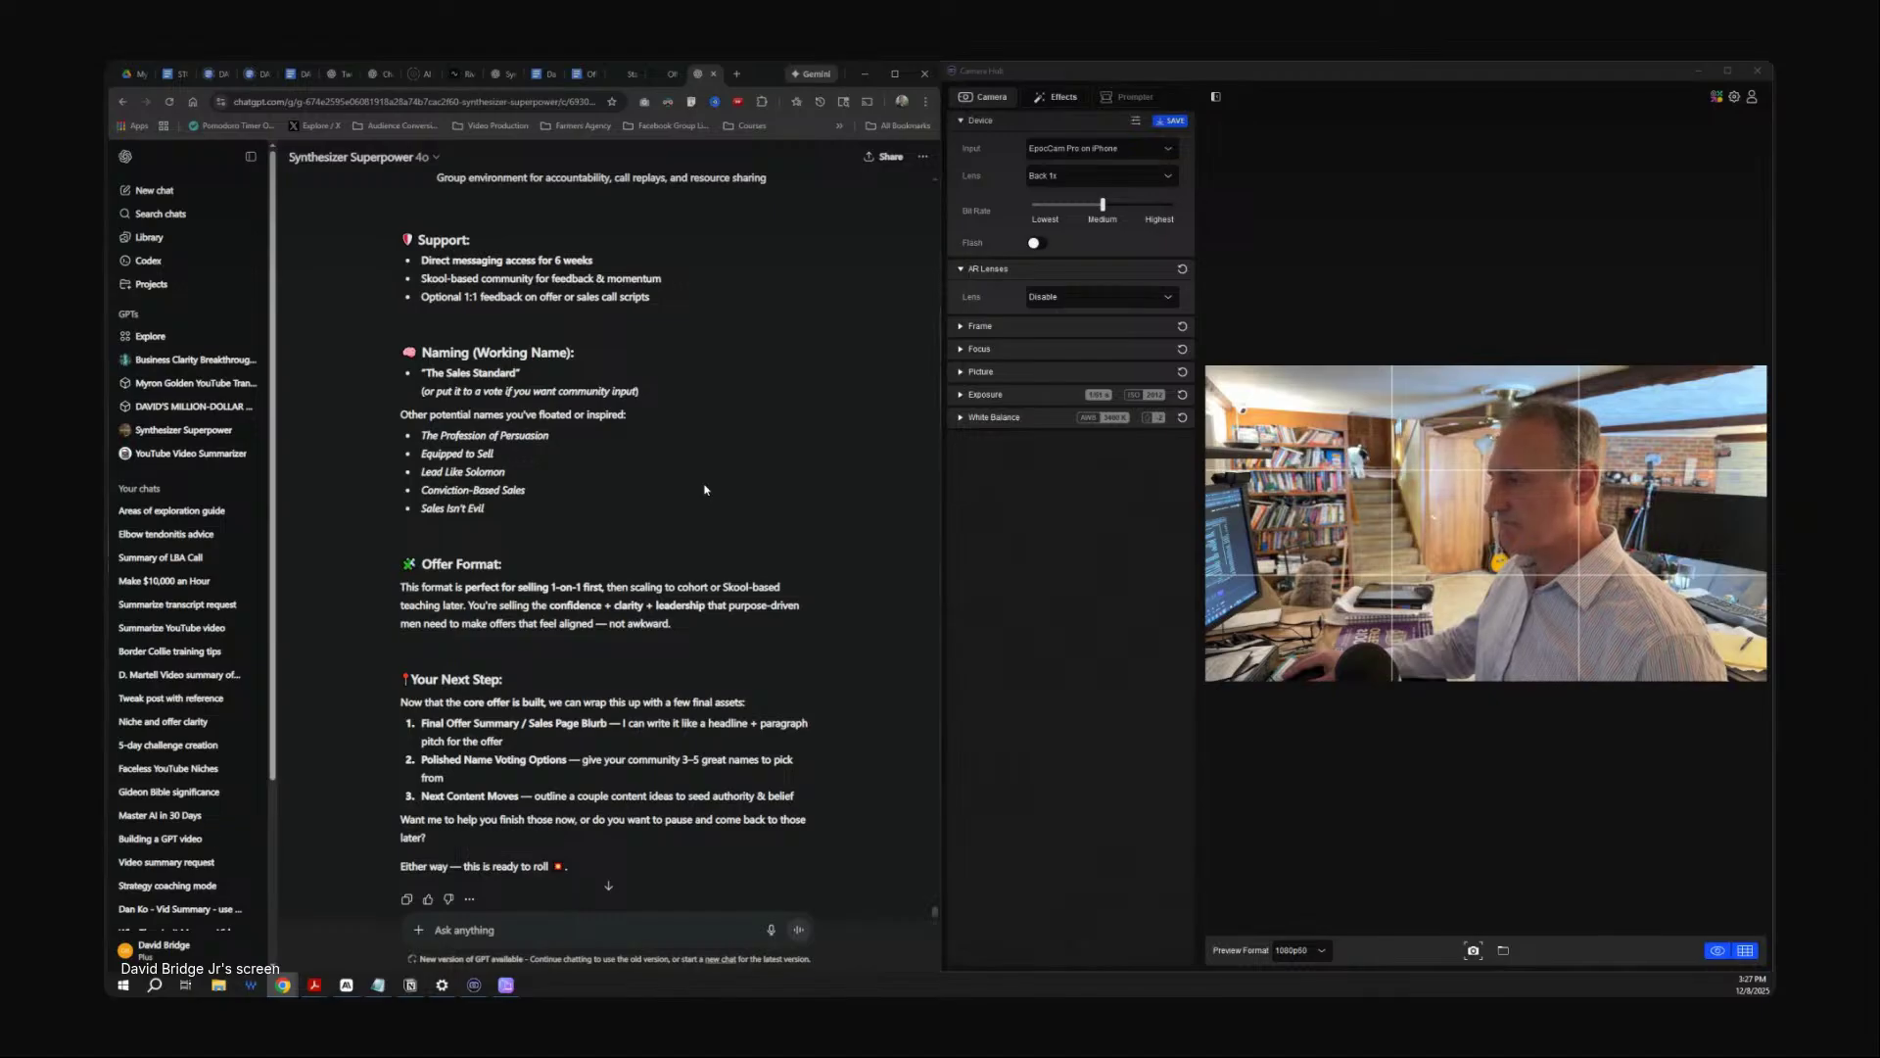
scroll(705, 488, down, 1)
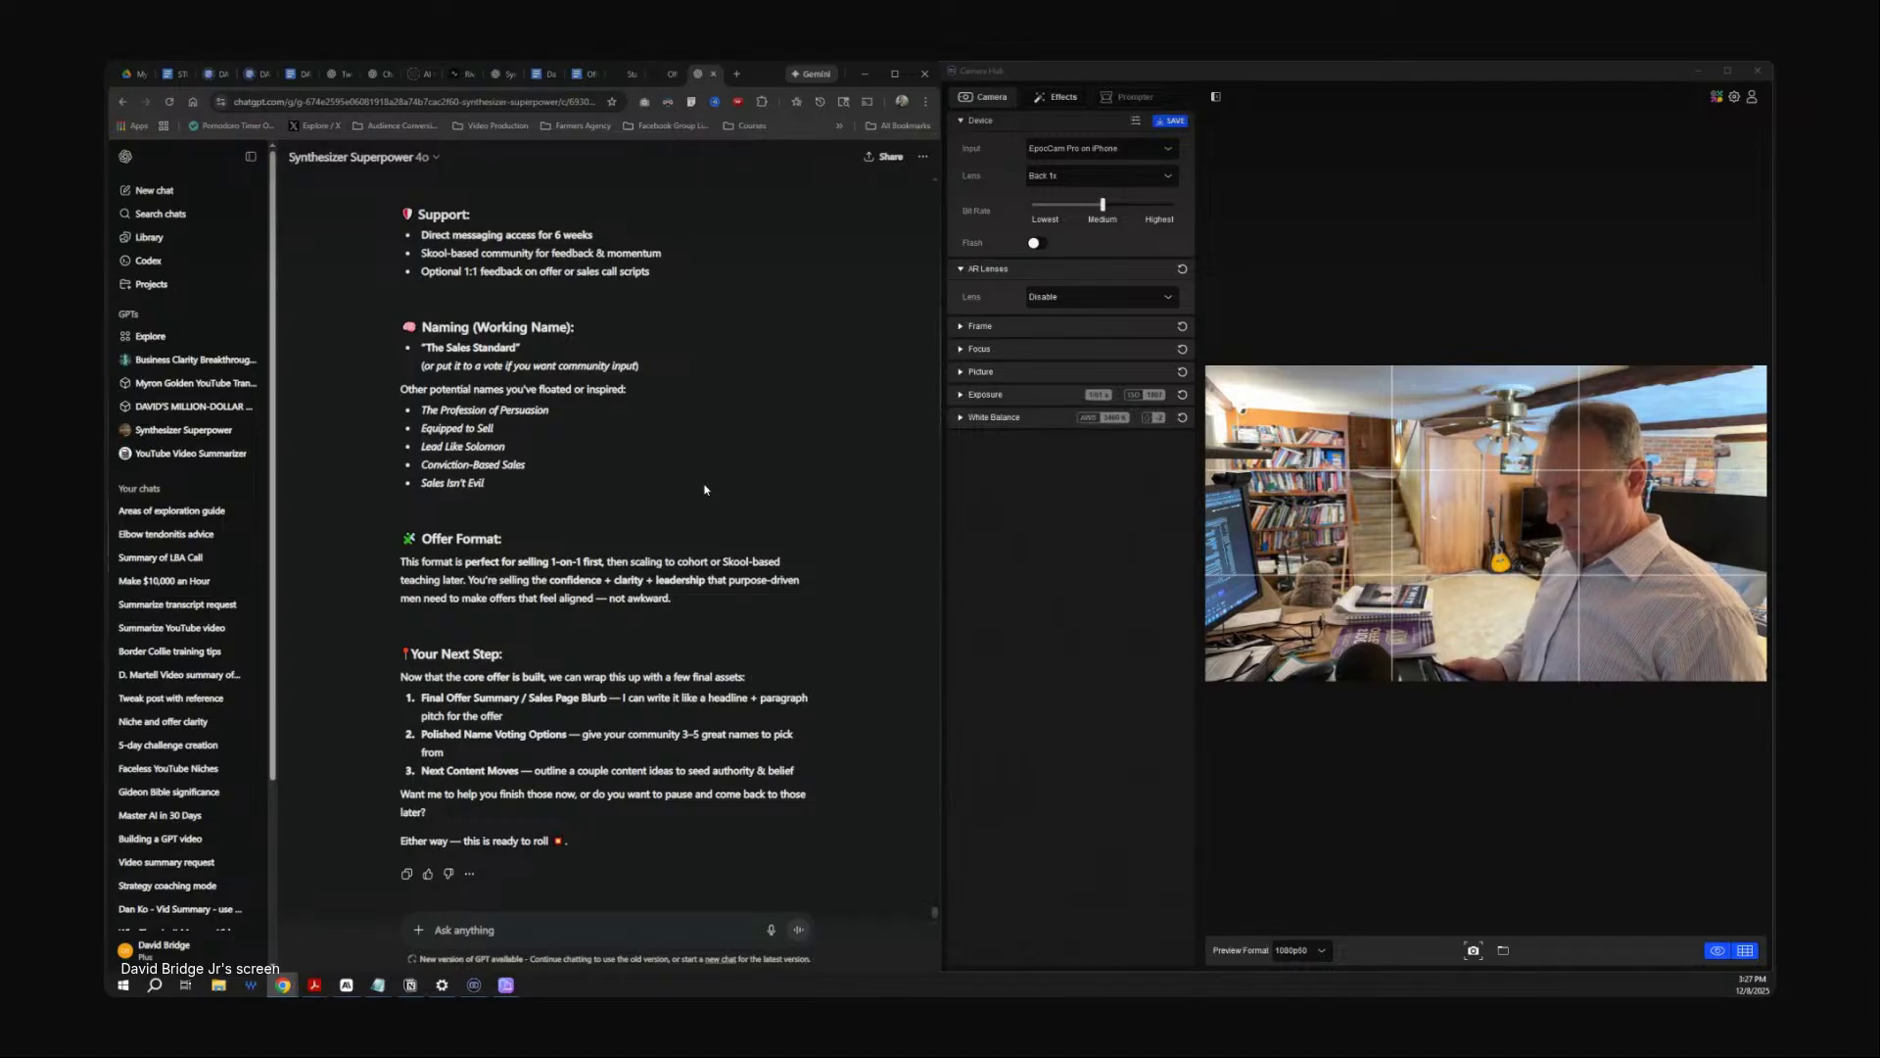
Switch to the mirrored tablet screen and show the handwritten The Value Equation note beside the chat.
click(505, 986)
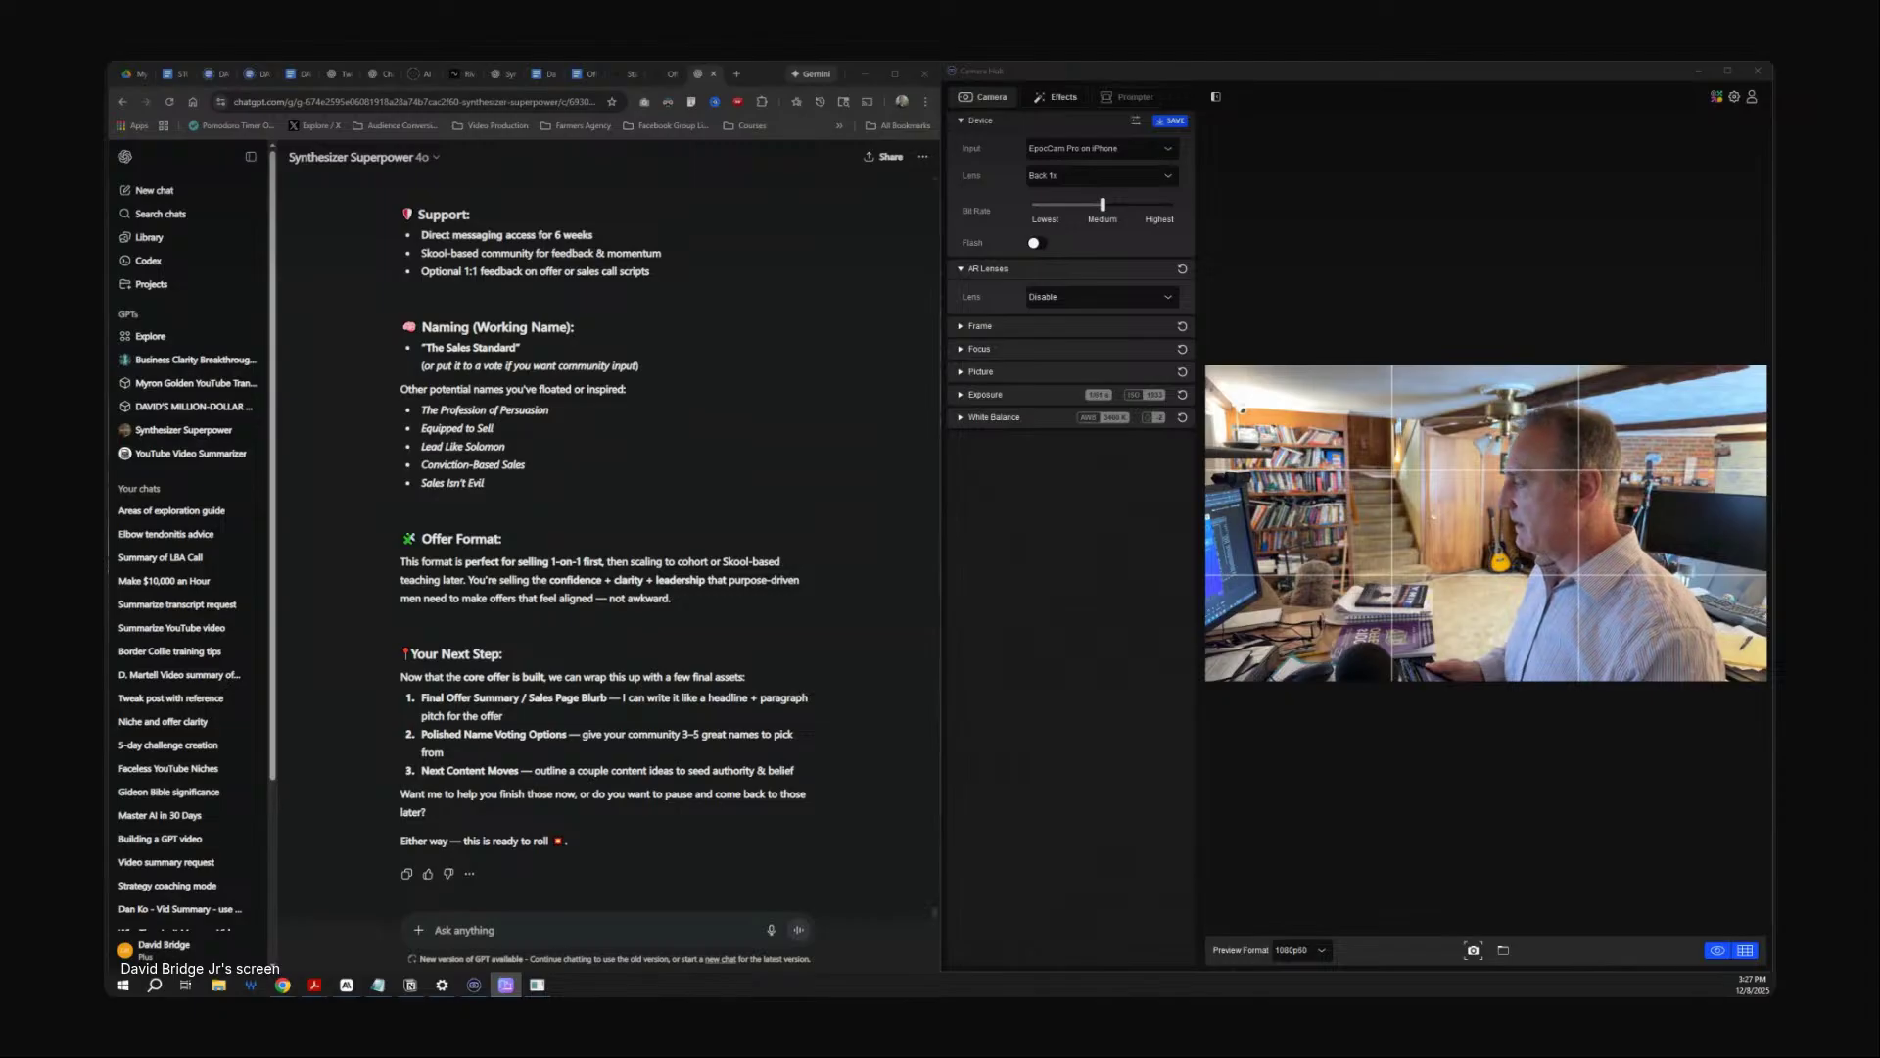
mouse_move(545, 991)
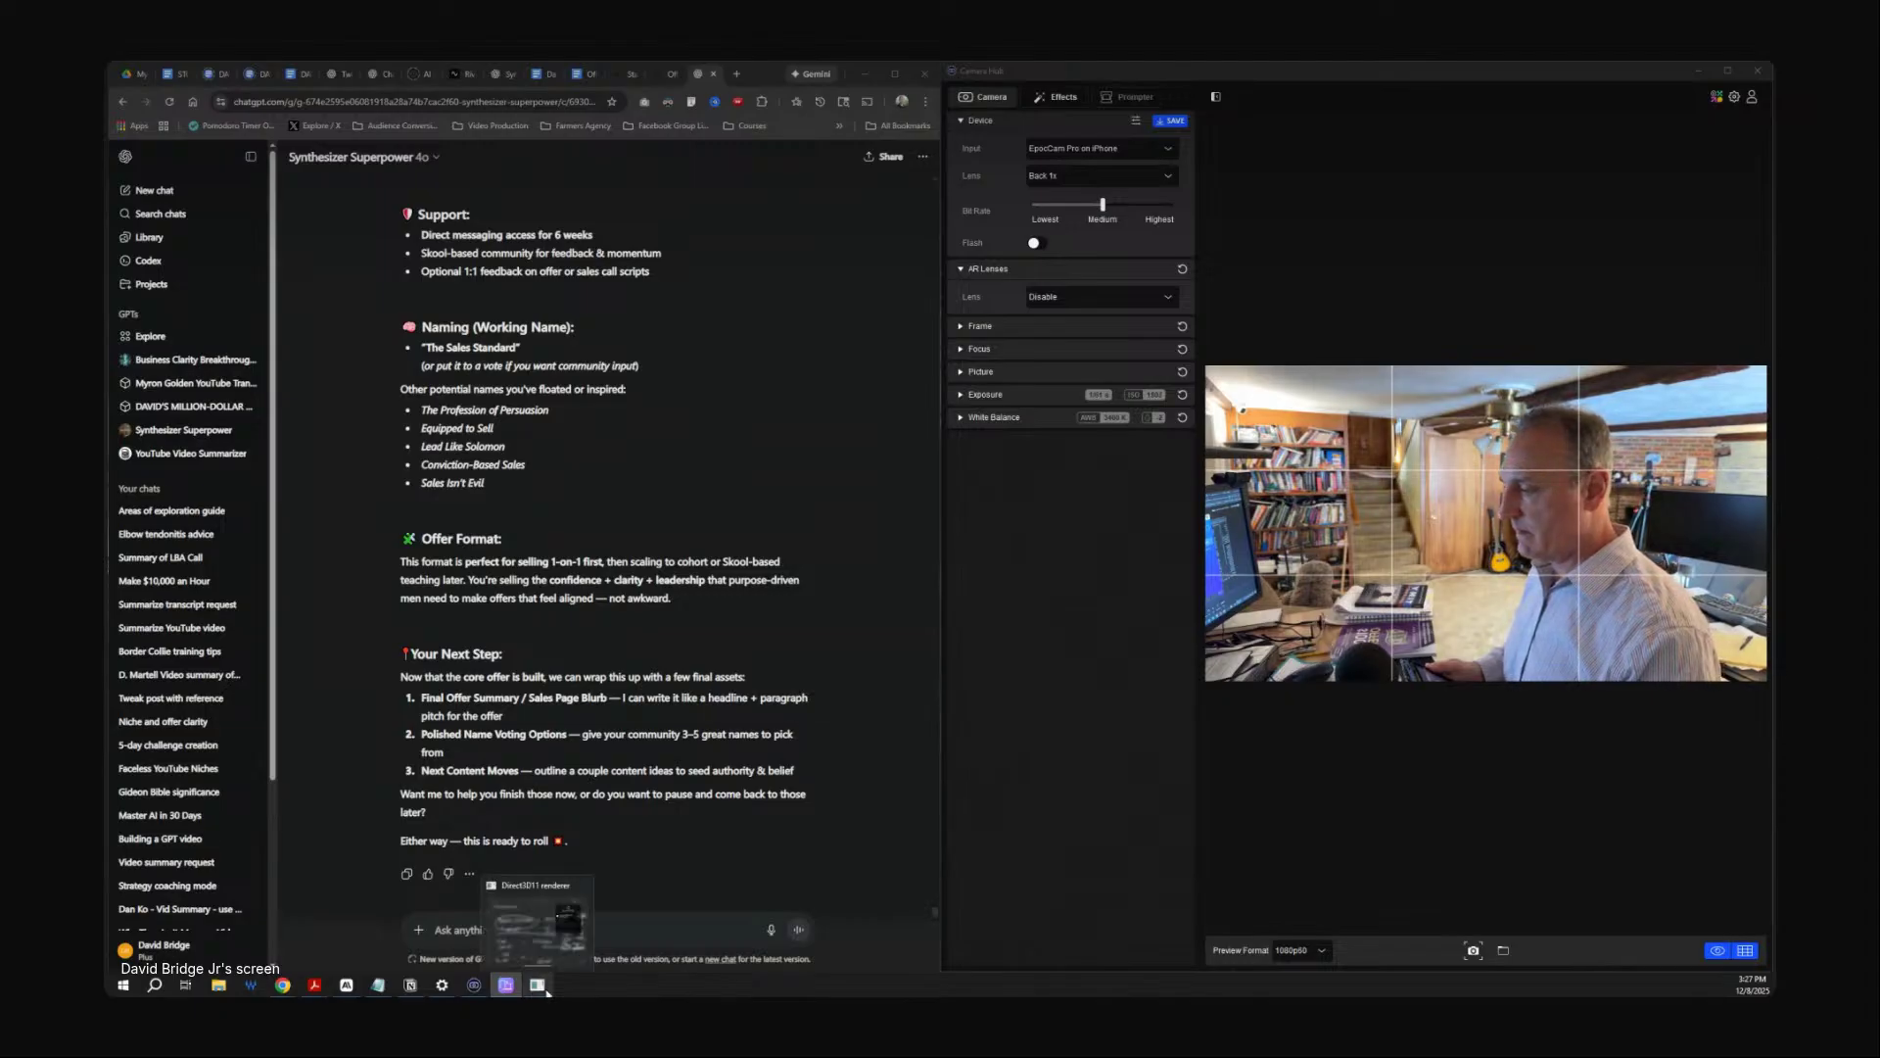
click(545, 991)
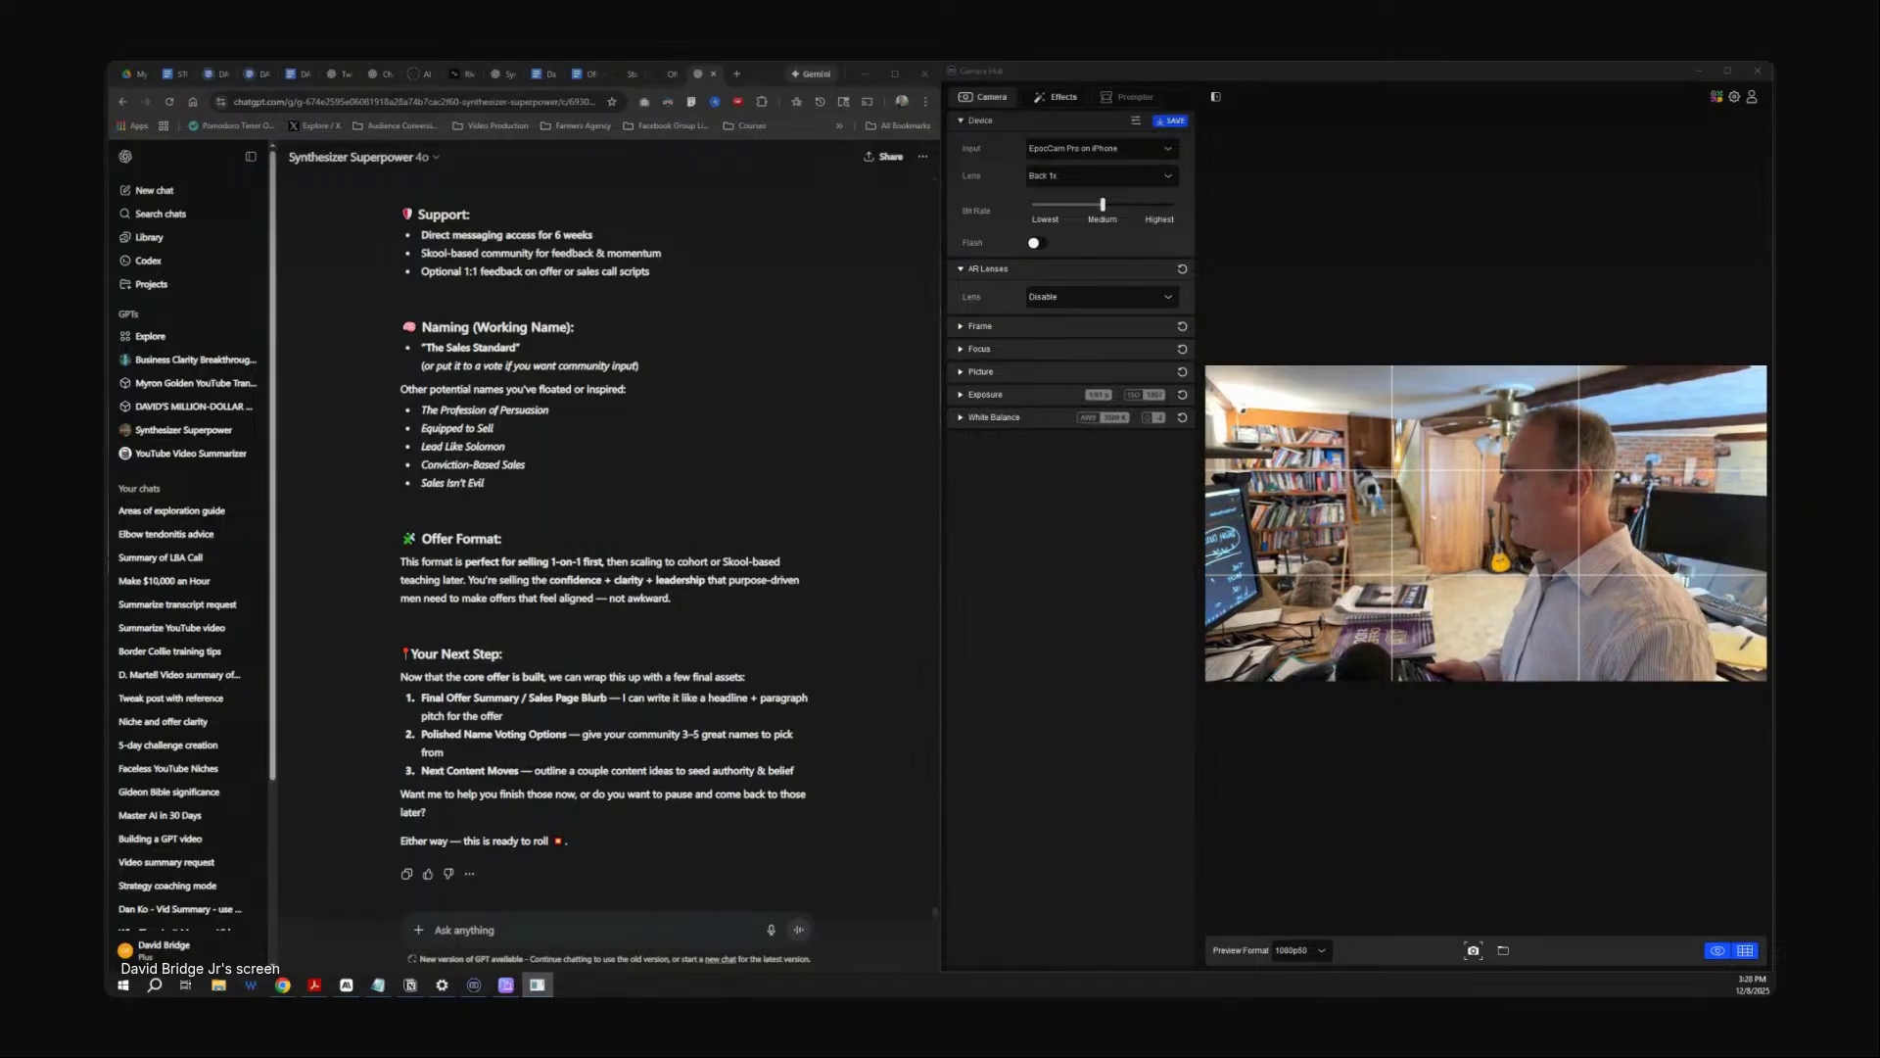
key(super+Left)
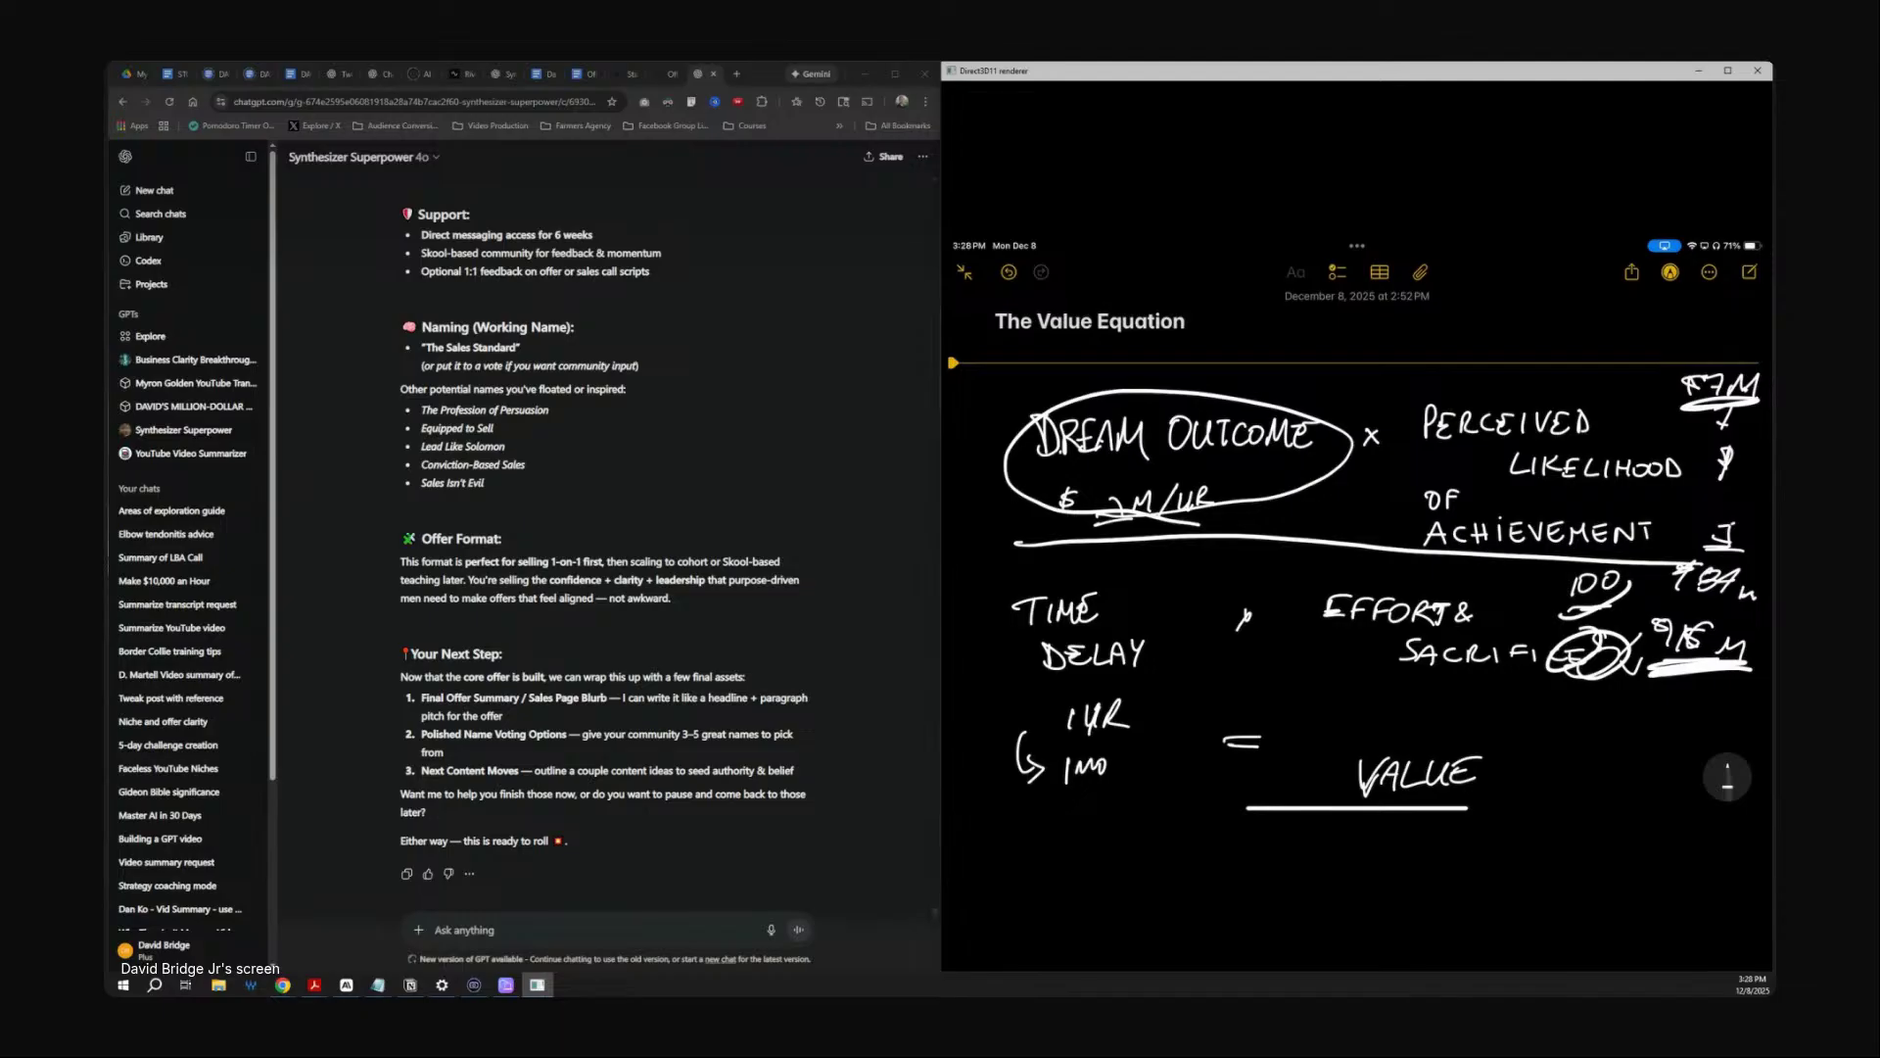
Underline the dollar figure under Dream Outcome and the Effort & Sacrifice term in the note, and minimize the mirrored screen.
mouse_move(1199, 524)
mouse_down()
mouse_move(1079, 541)
mouse_move(1123, 546)
mouse_up()
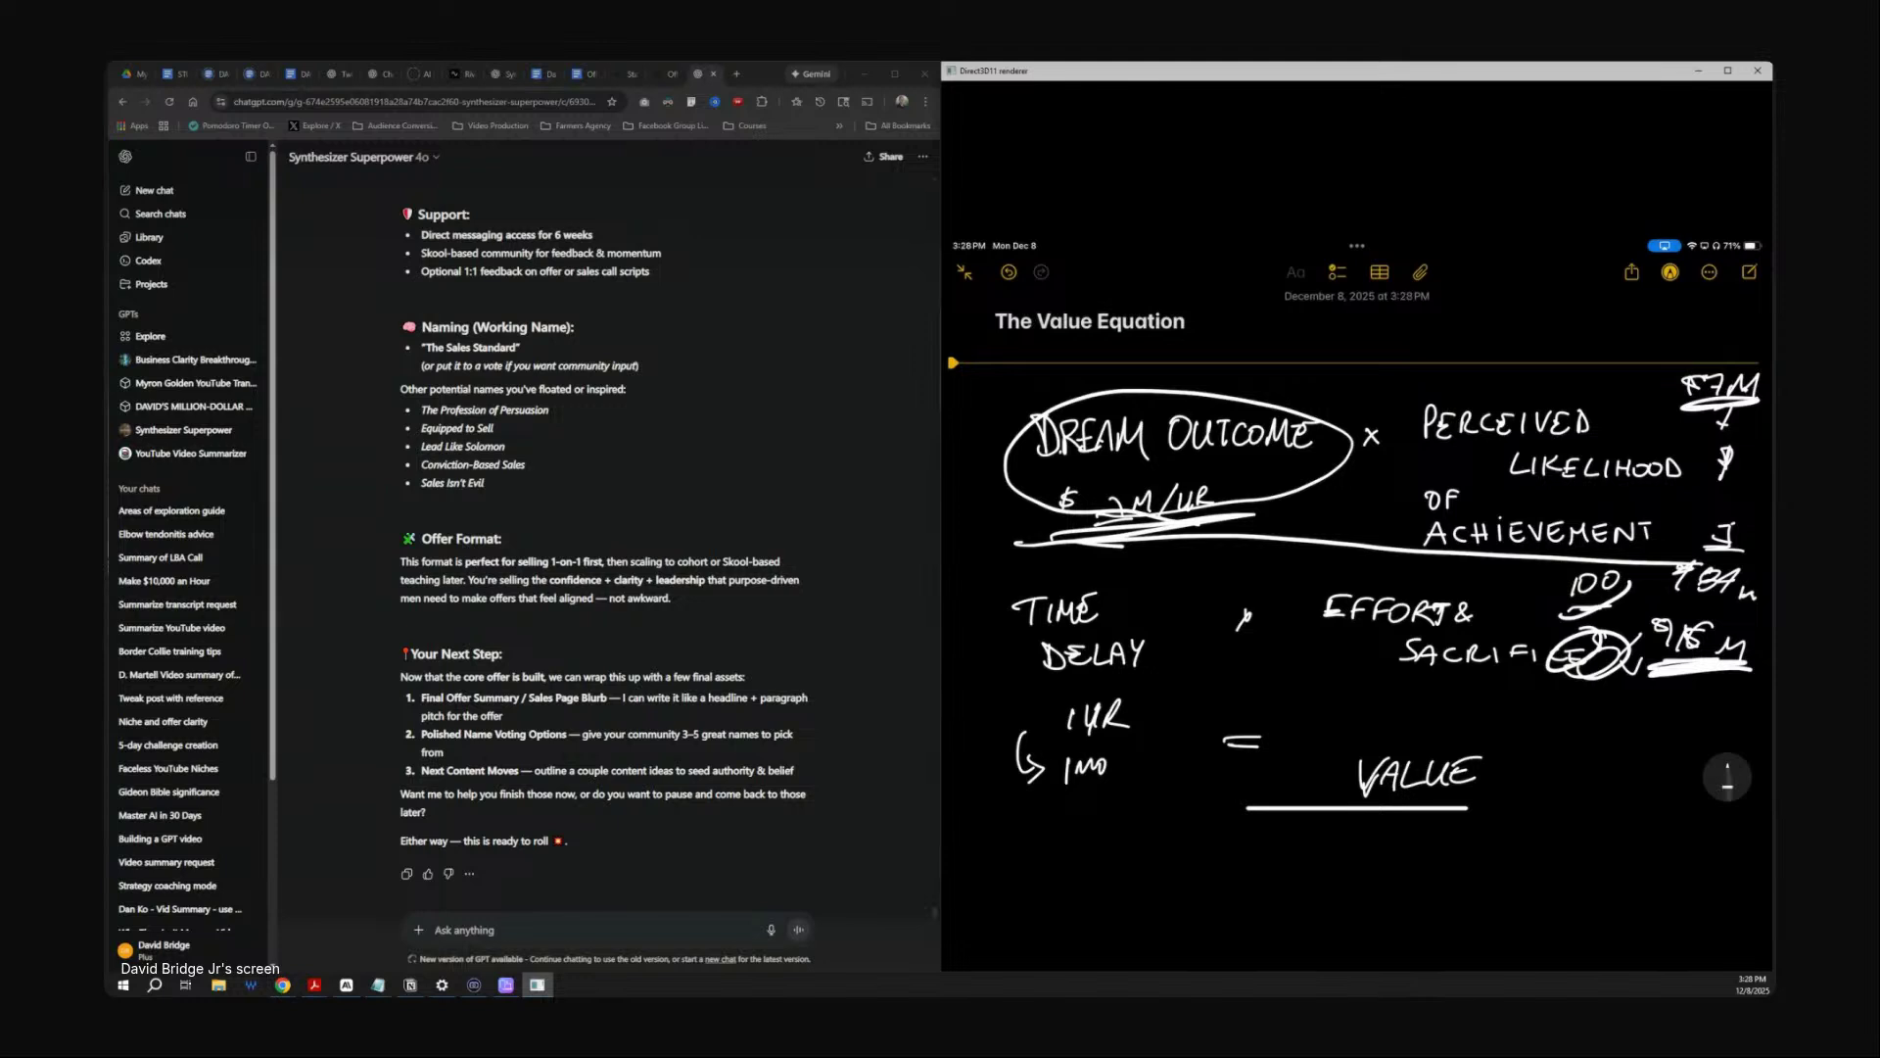
scroll(1357, 549, down, 2)
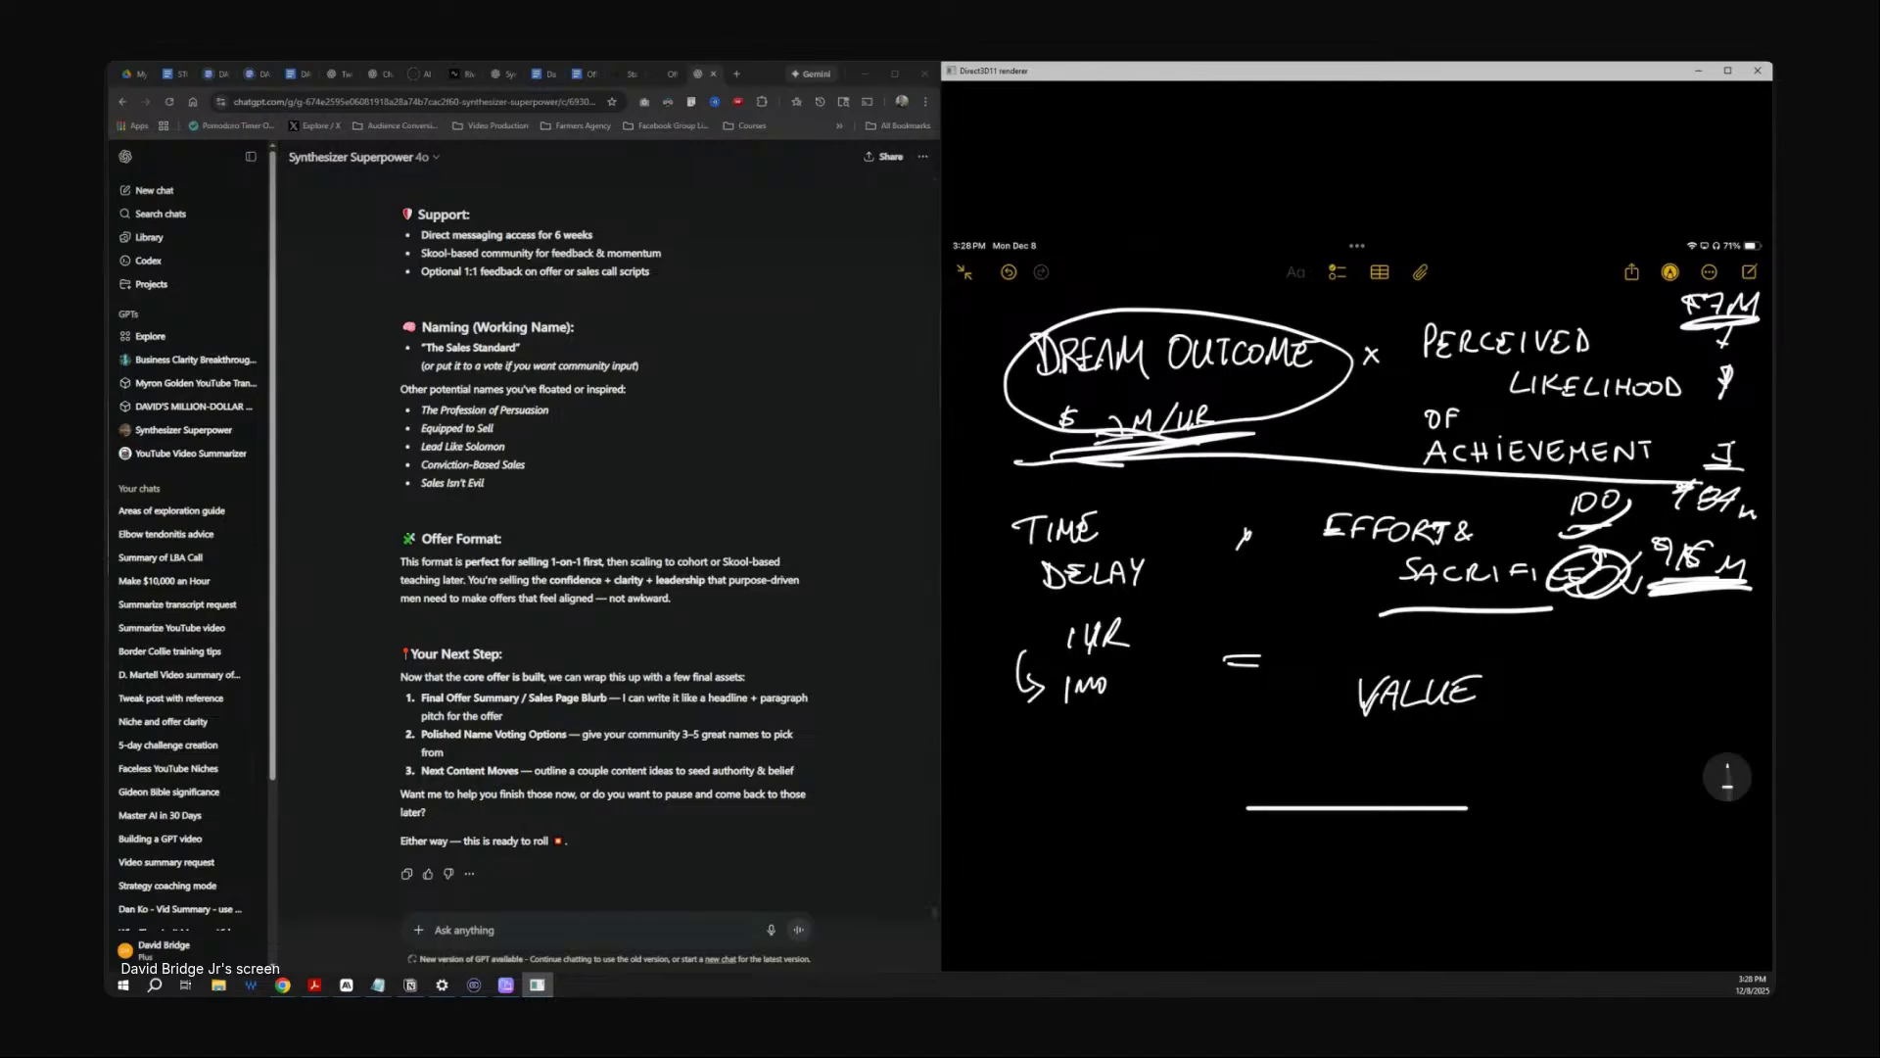
scroll(1357, 529, up, 2)
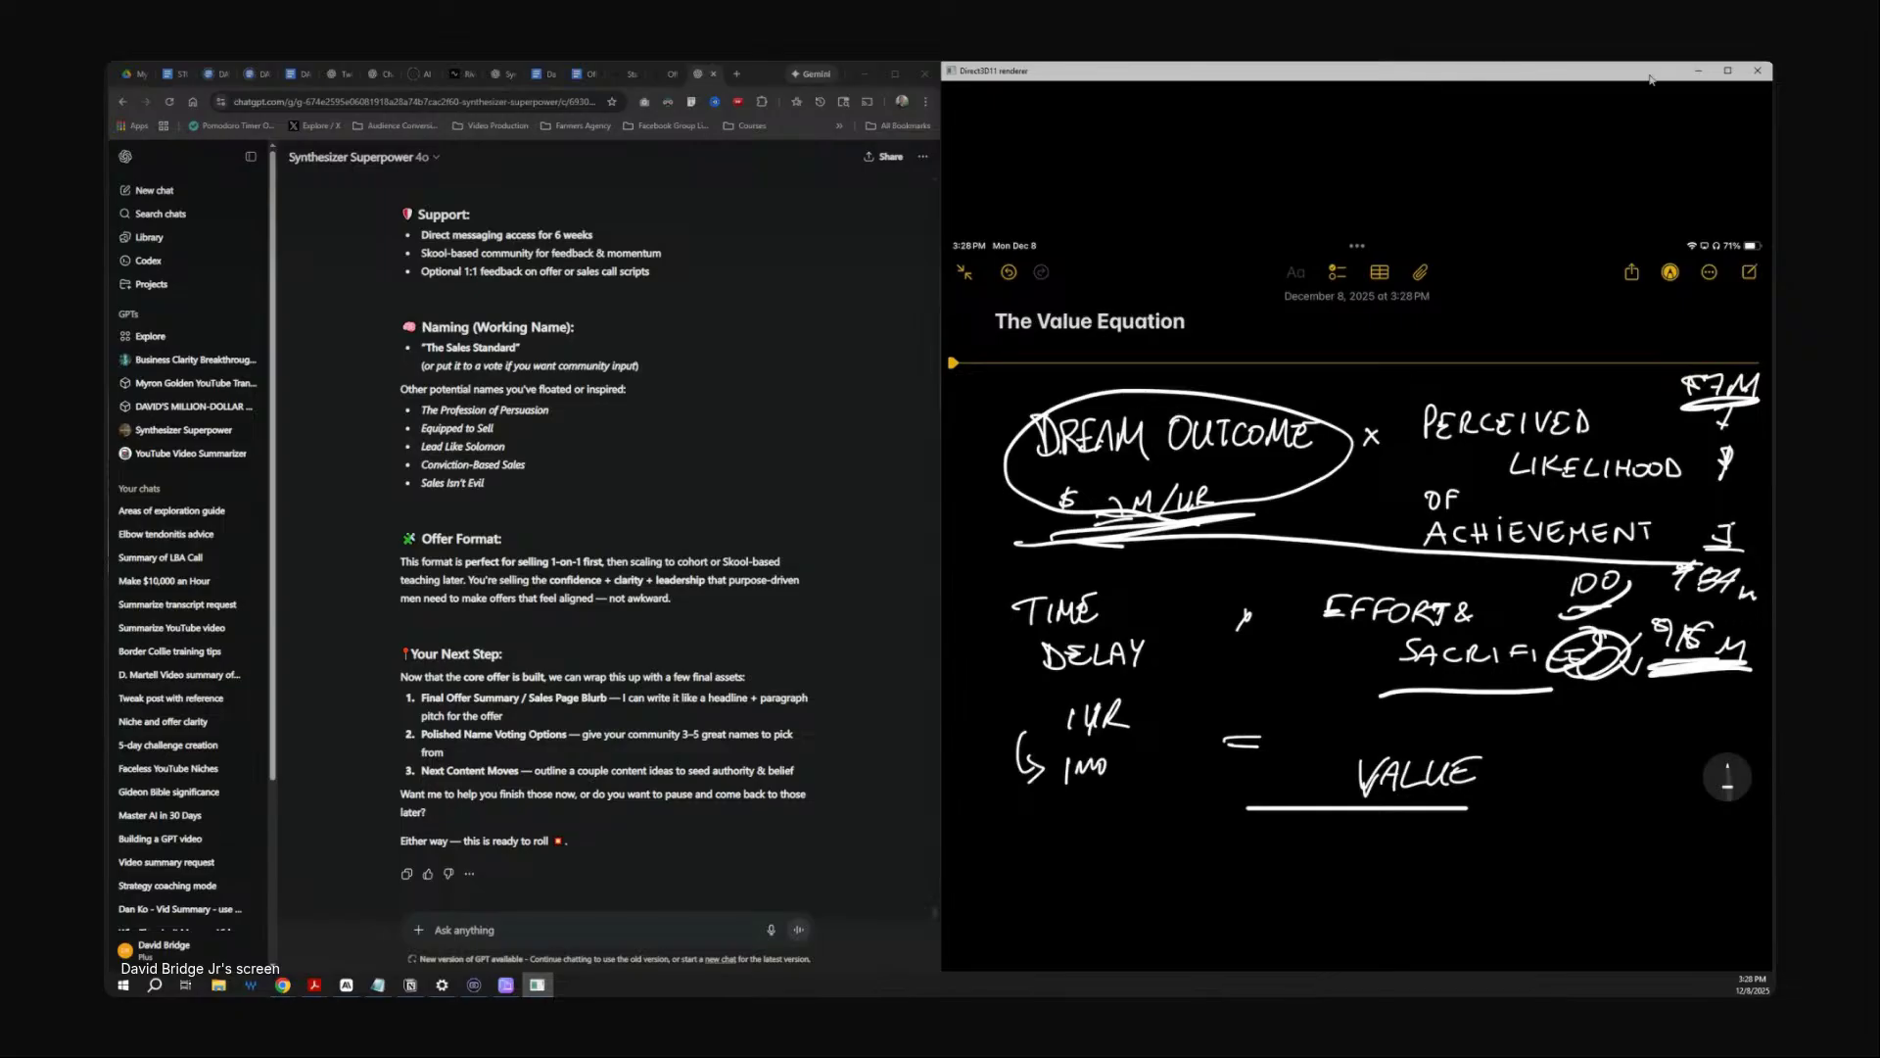
click(1699, 71)
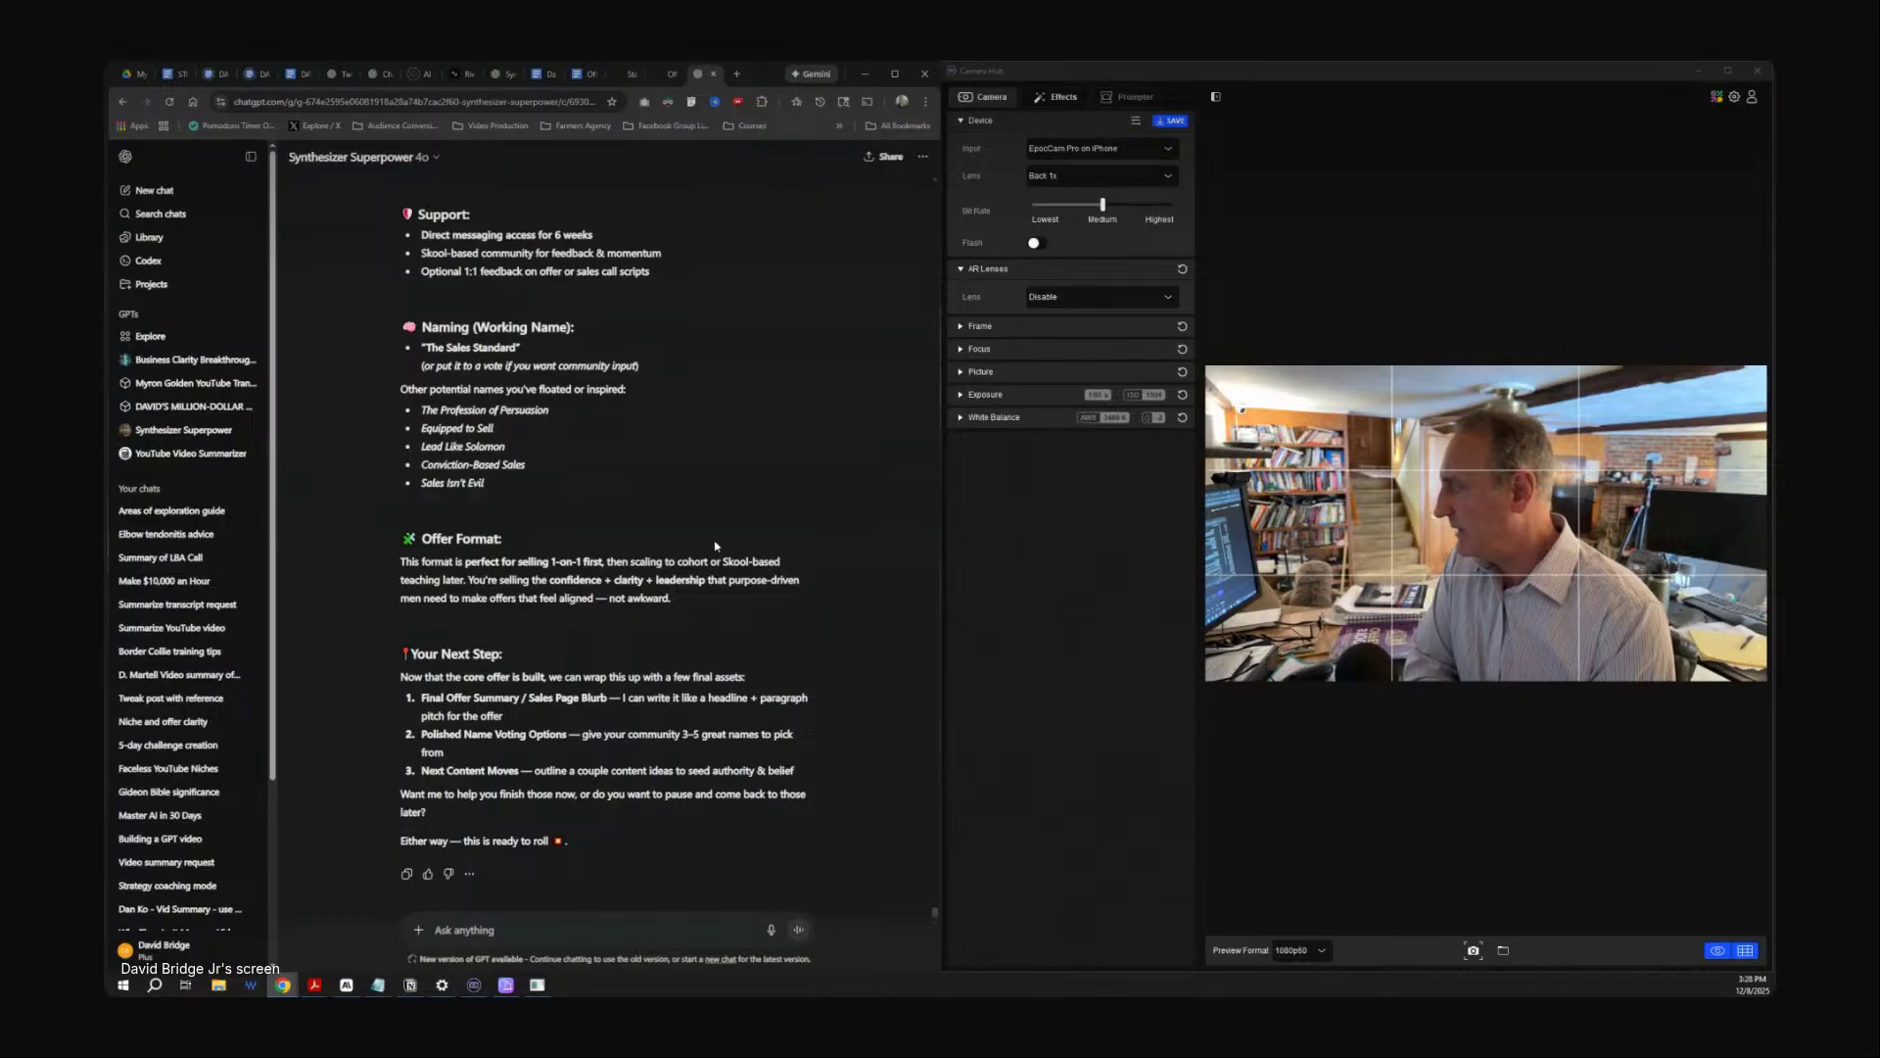